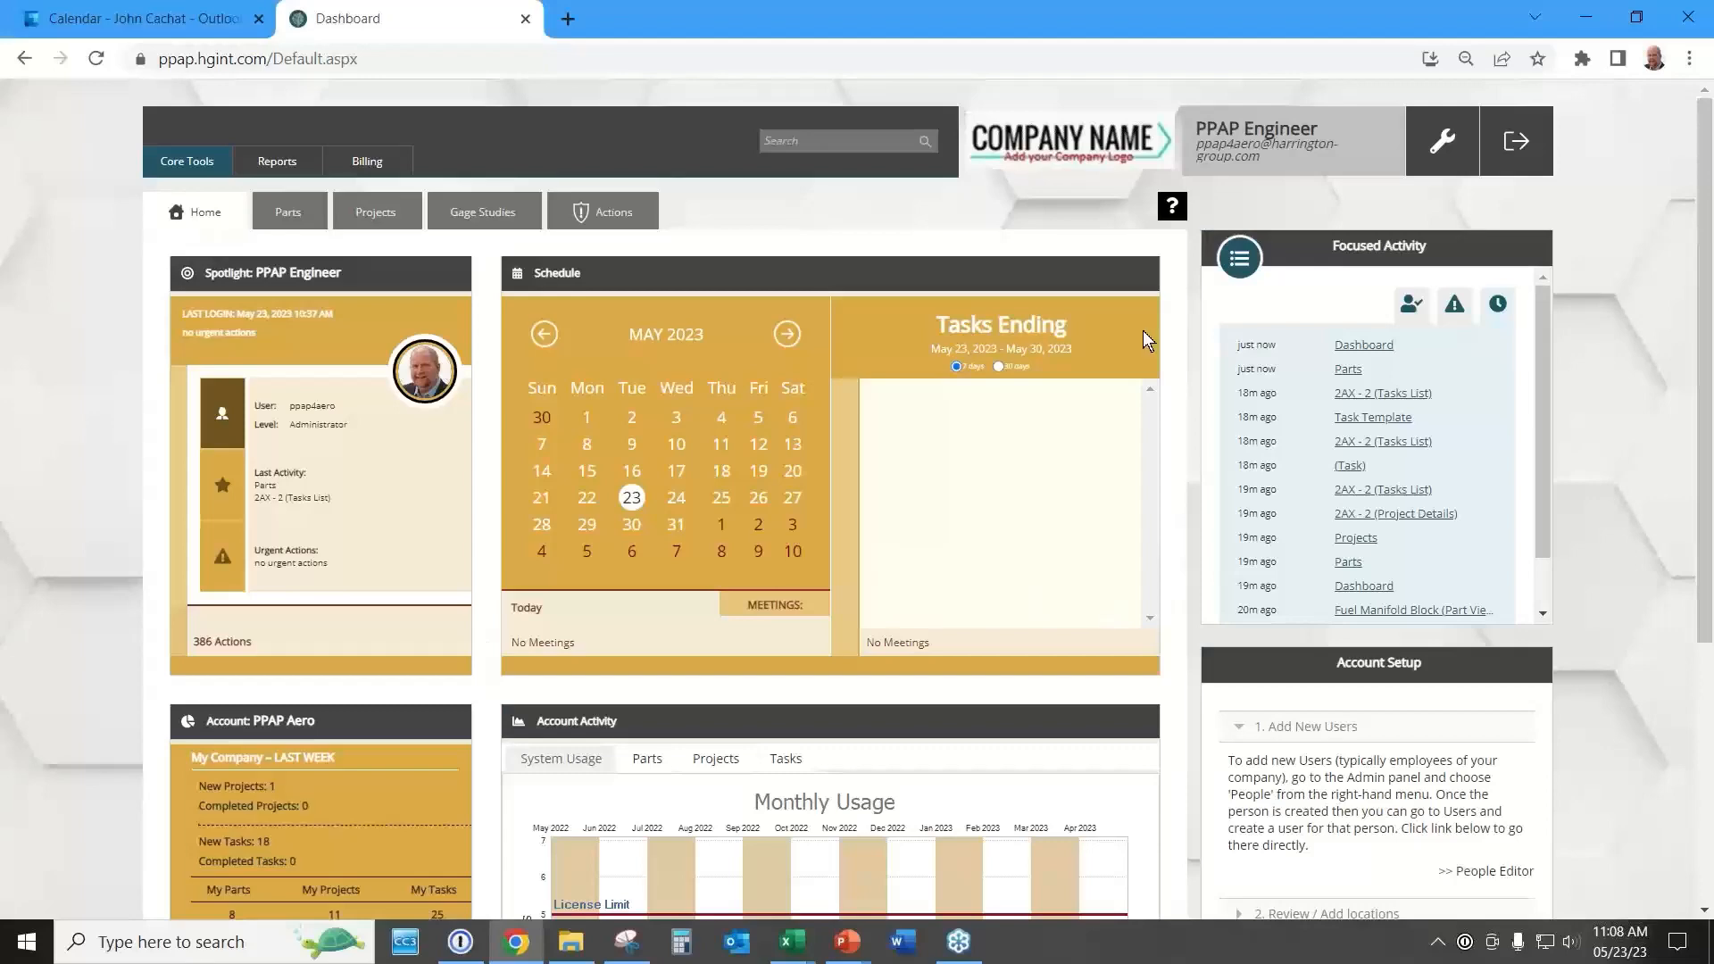
Look through the Parts, Projects and Gage Studies lists.
{"action": "left_click", "coordinate": [289, 213]}
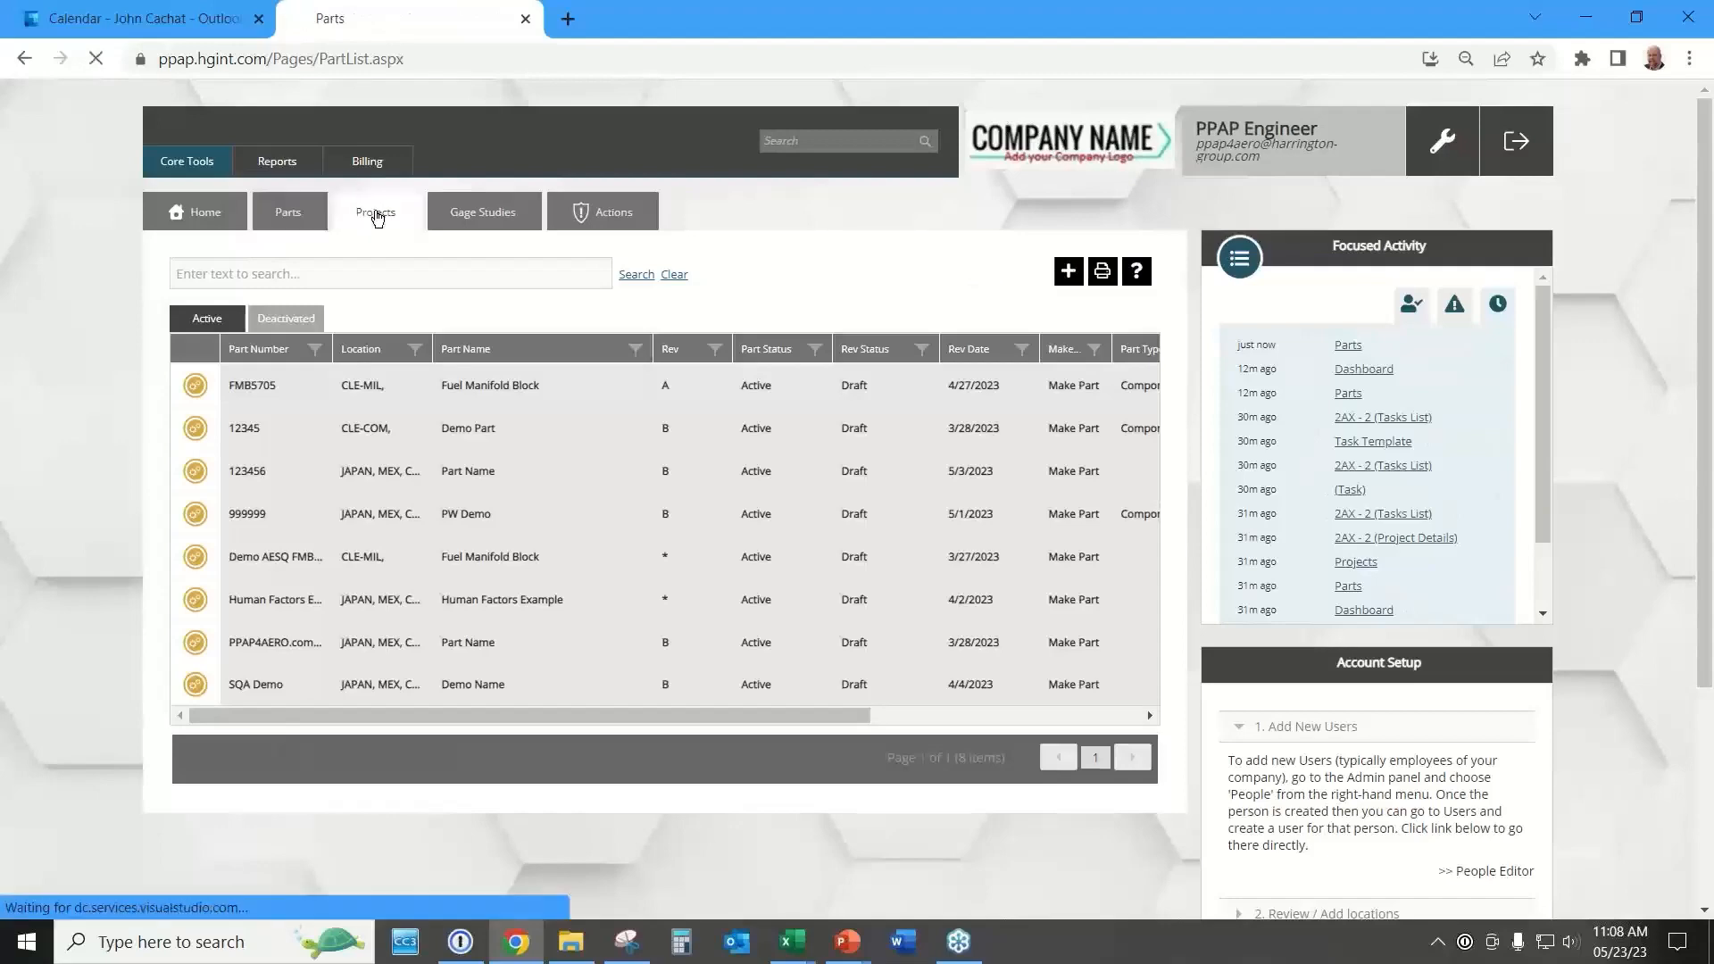
{"action": "left_click", "coordinate": [376, 217]}
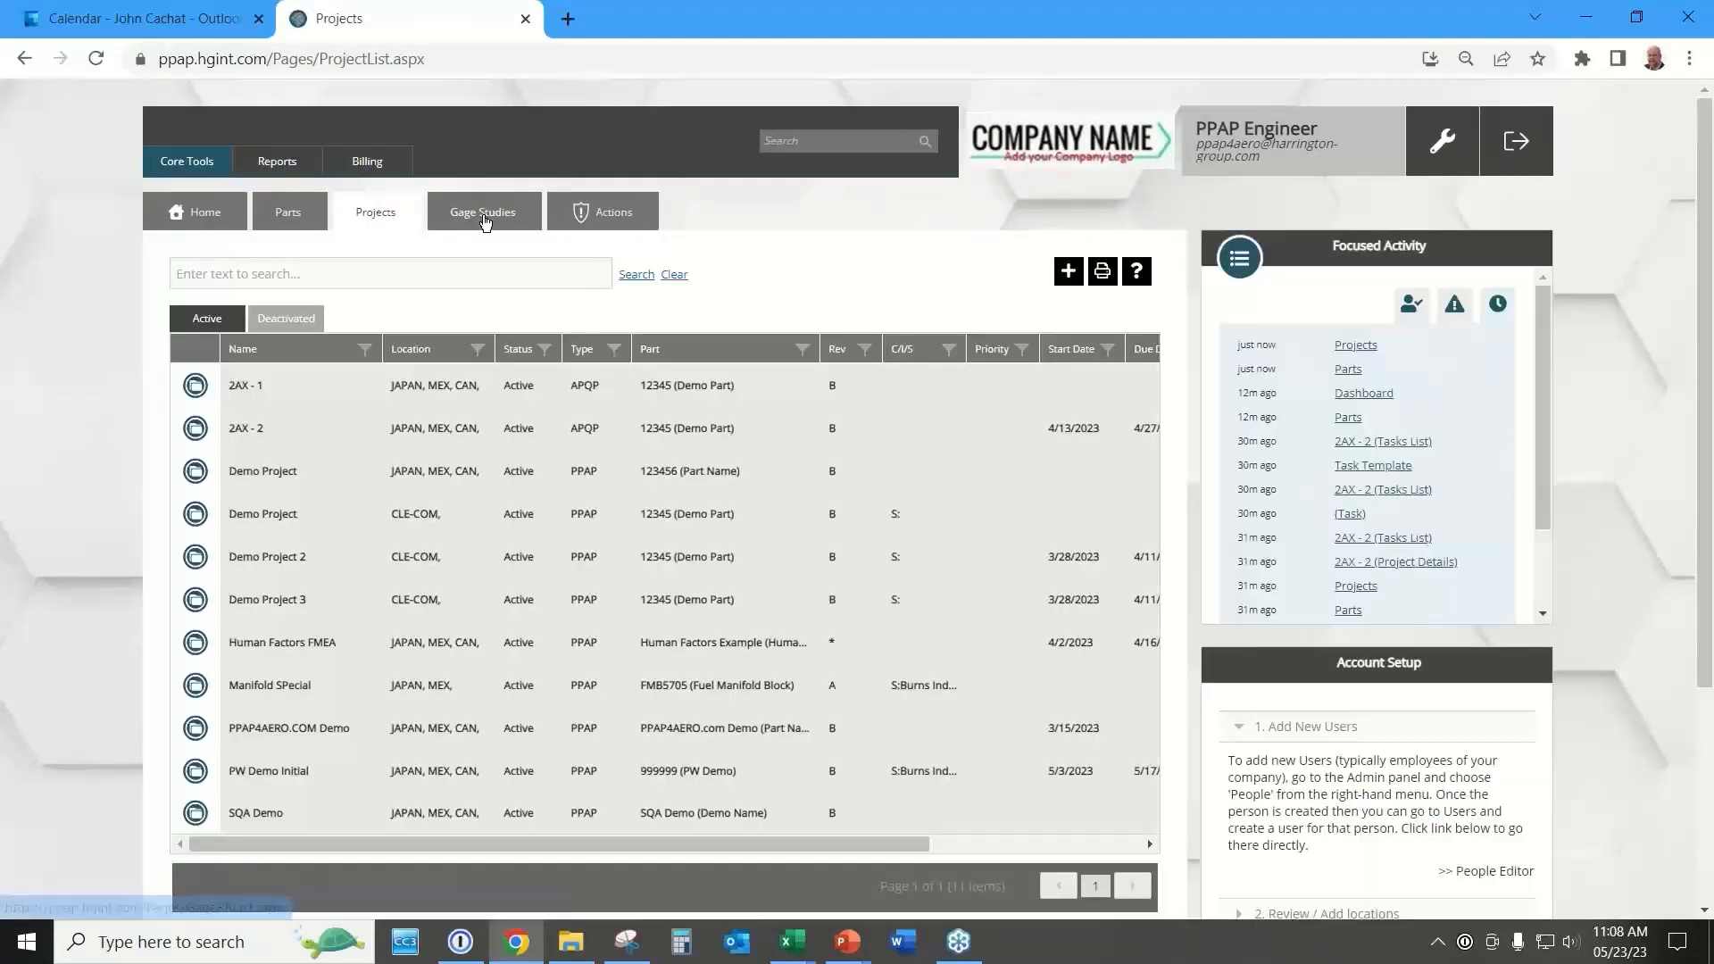
{"action": "left_click", "coordinate": [483, 219]}
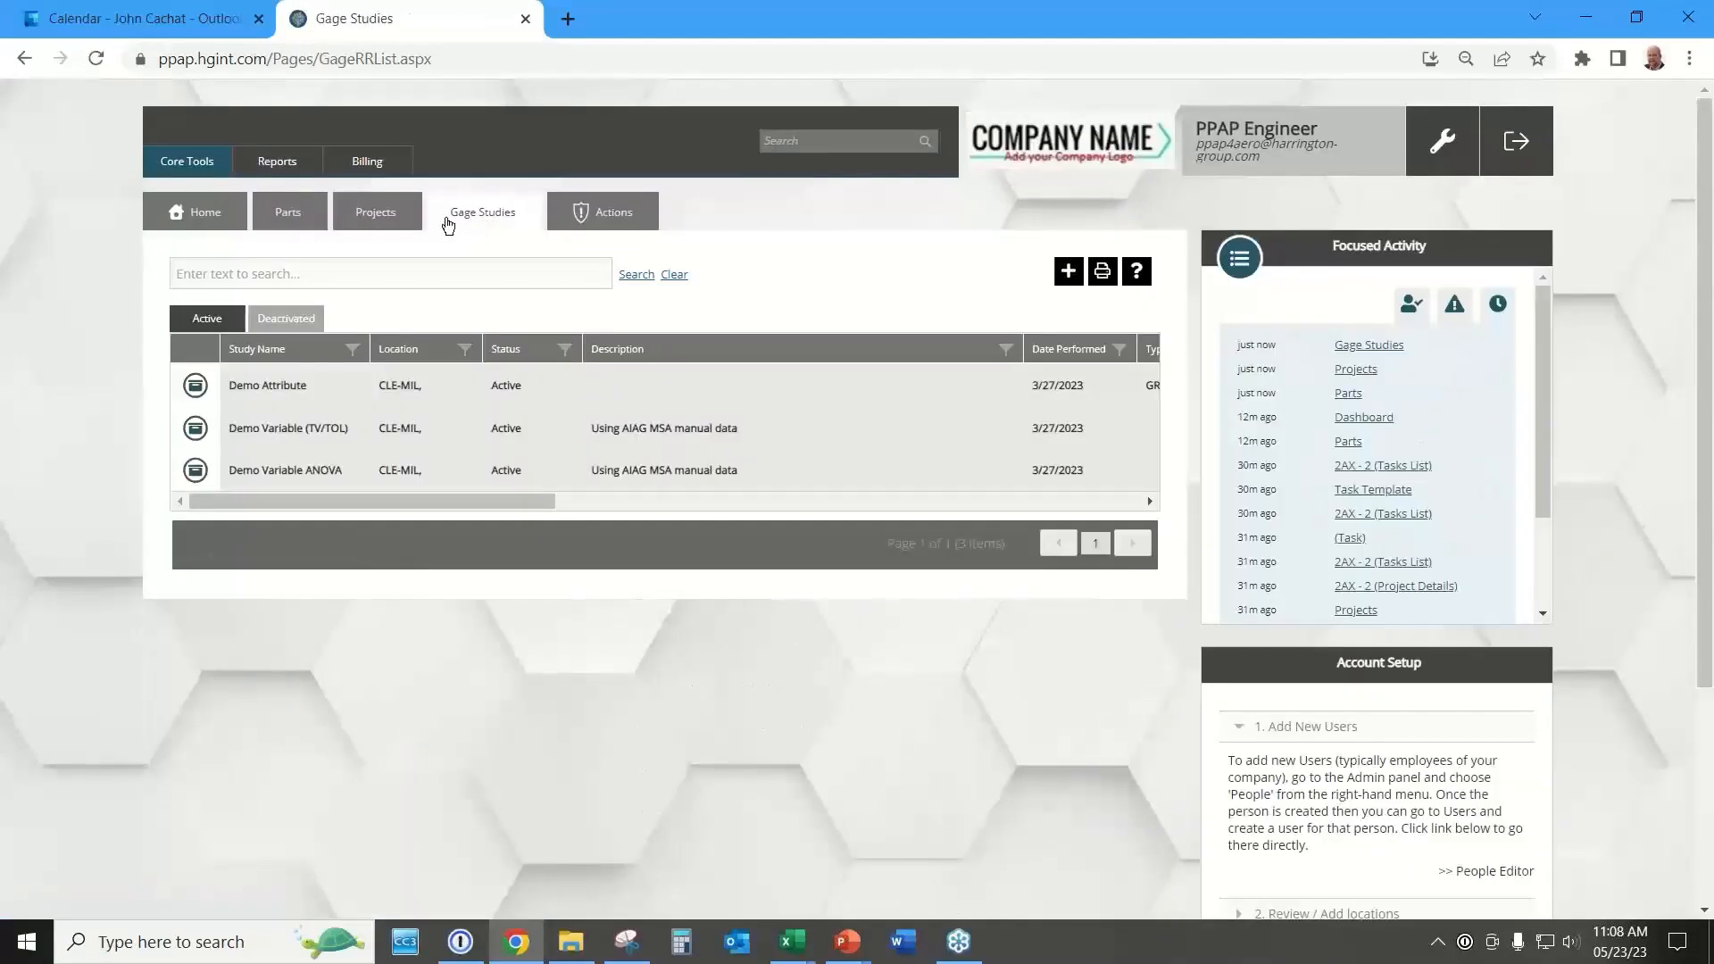
Go back to the Parts list and move the Part Status column ahead of Part Name.
{"action": "left_click", "coordinate": [298, 217]}
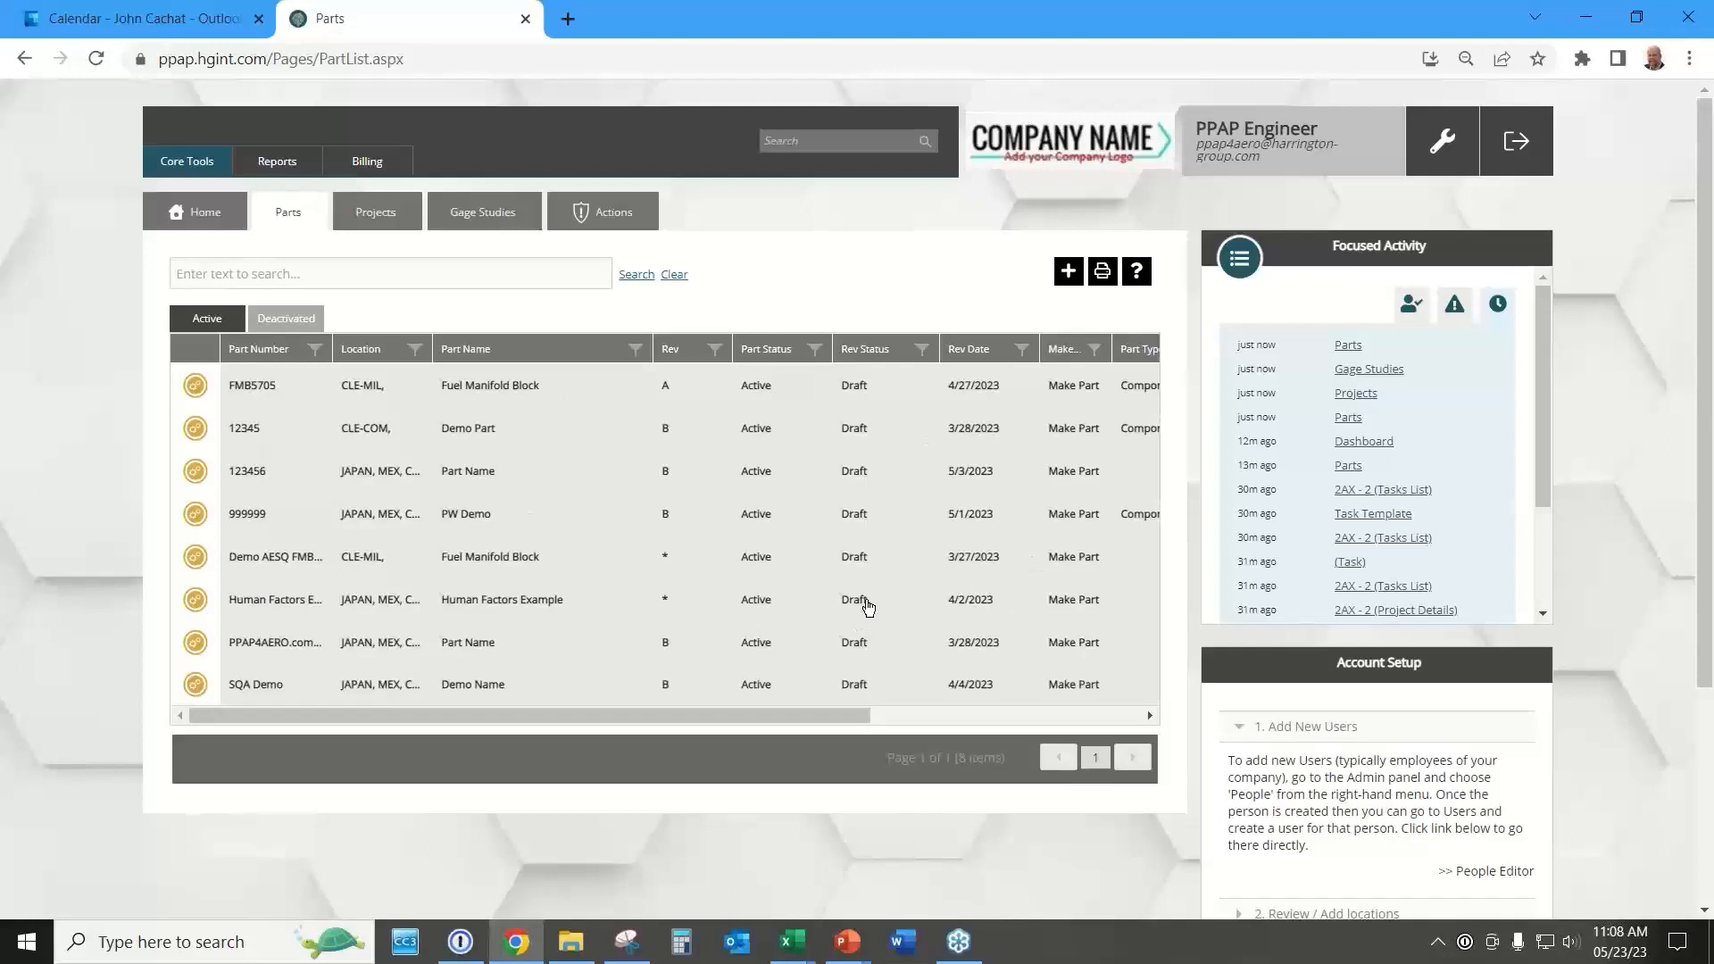
{"action": "left_click_drag", "start_coordinate": [754, 349], "coordinate": [485, 354]}
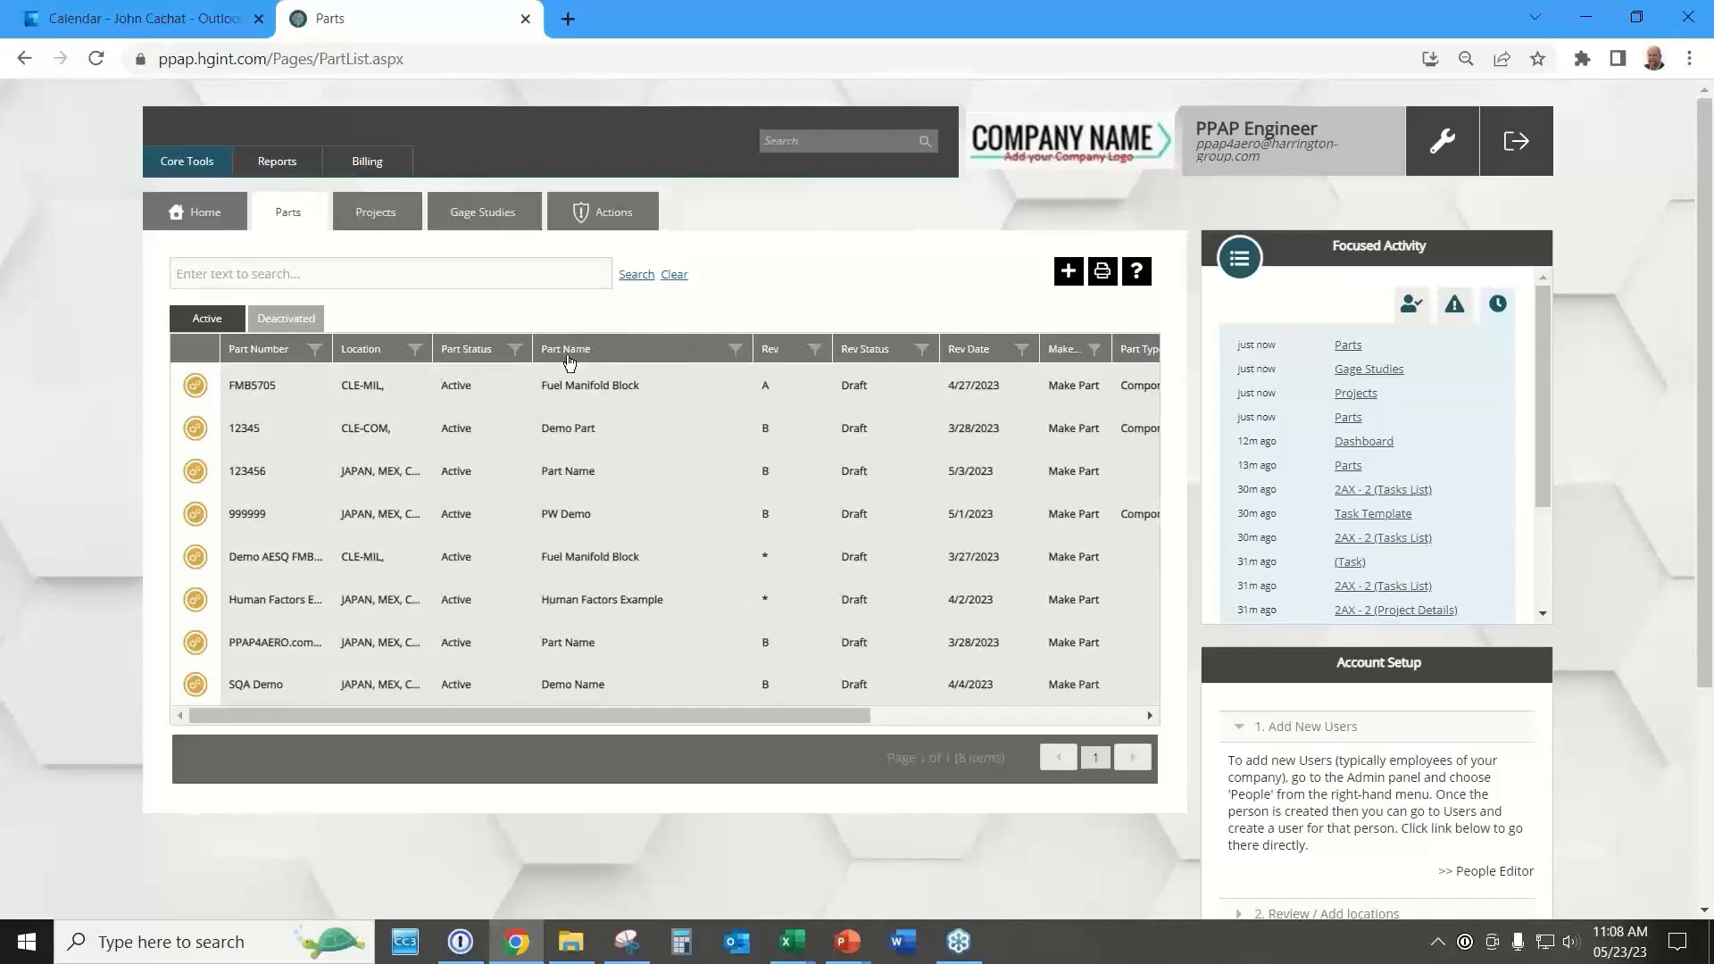
Filter the parts list by the part name Demo Name, and reset the filter to all parts.
{"action": "left_click", "coordinate": [733, 350]}
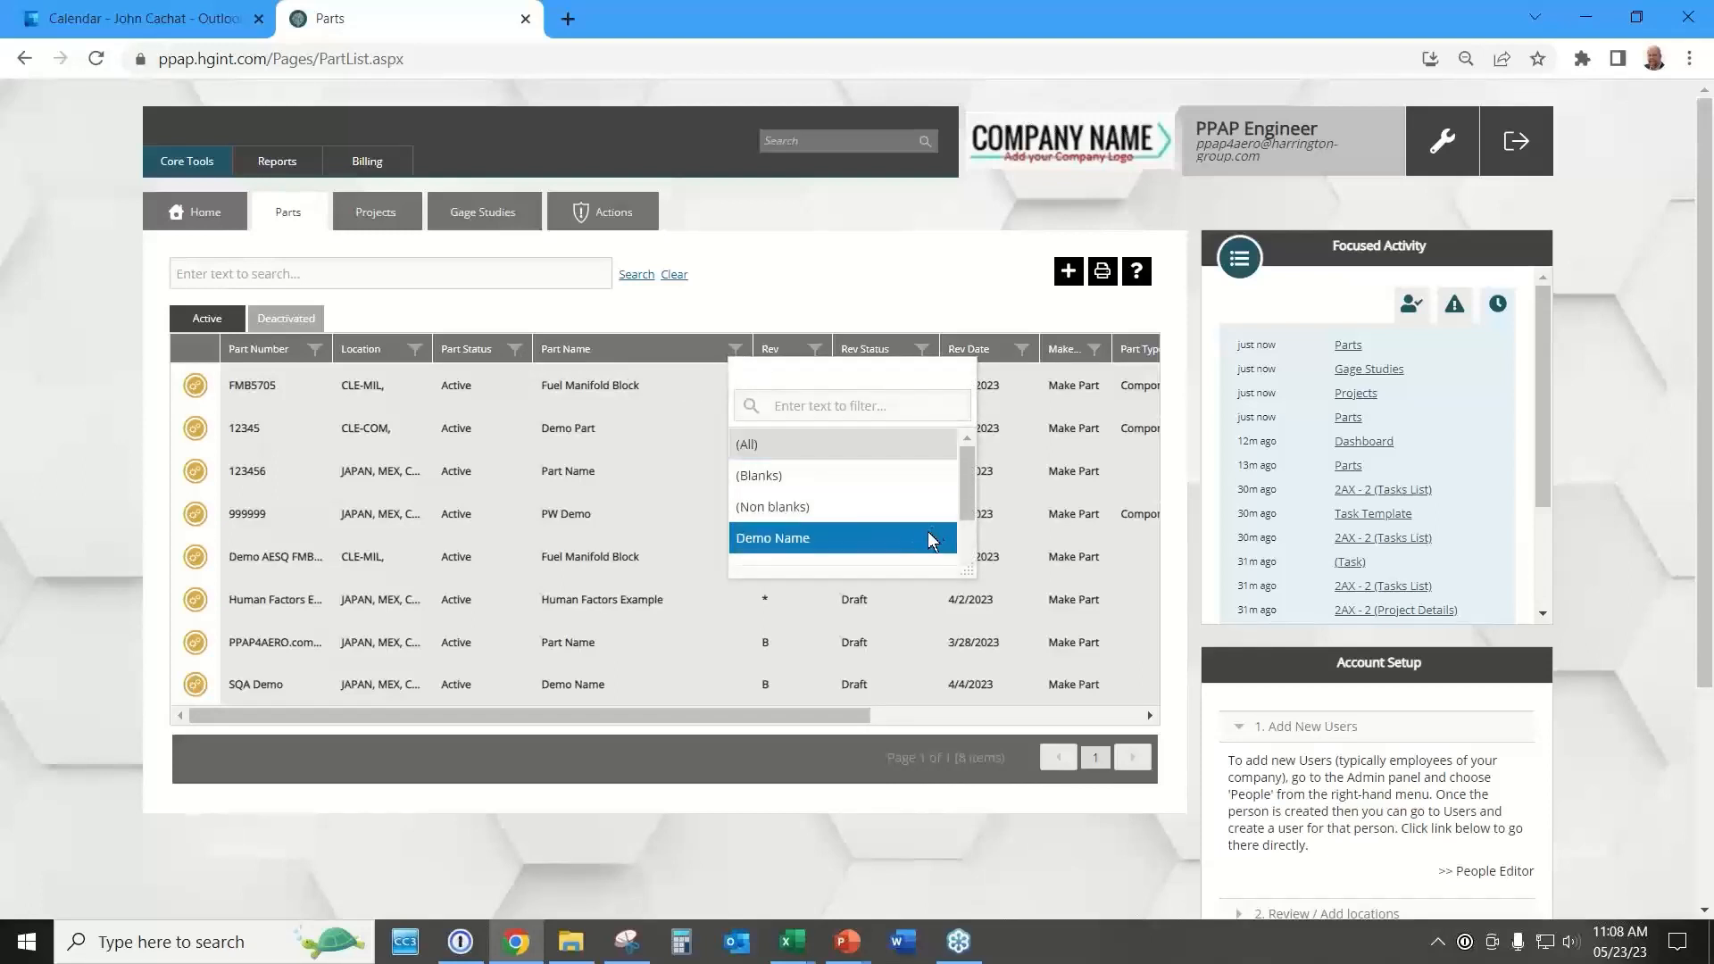
{"action": "left_click", "coordinate": [929, 532]}
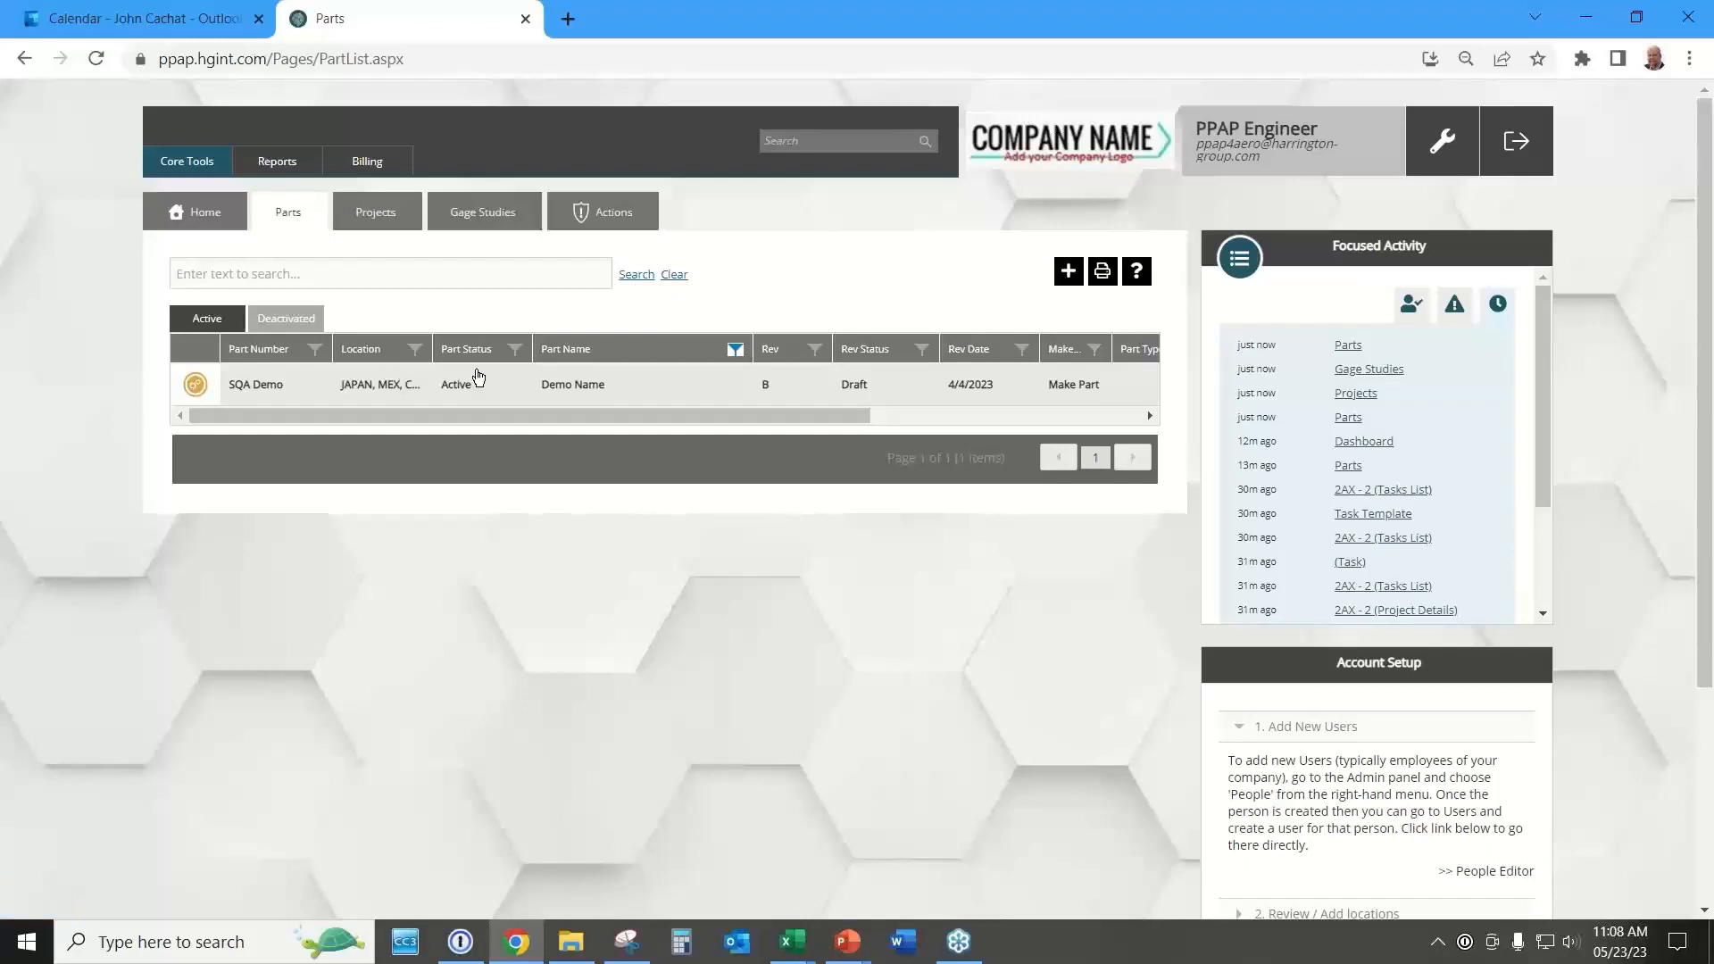
{"action": "left_click", "coordinate": [735, 350]}
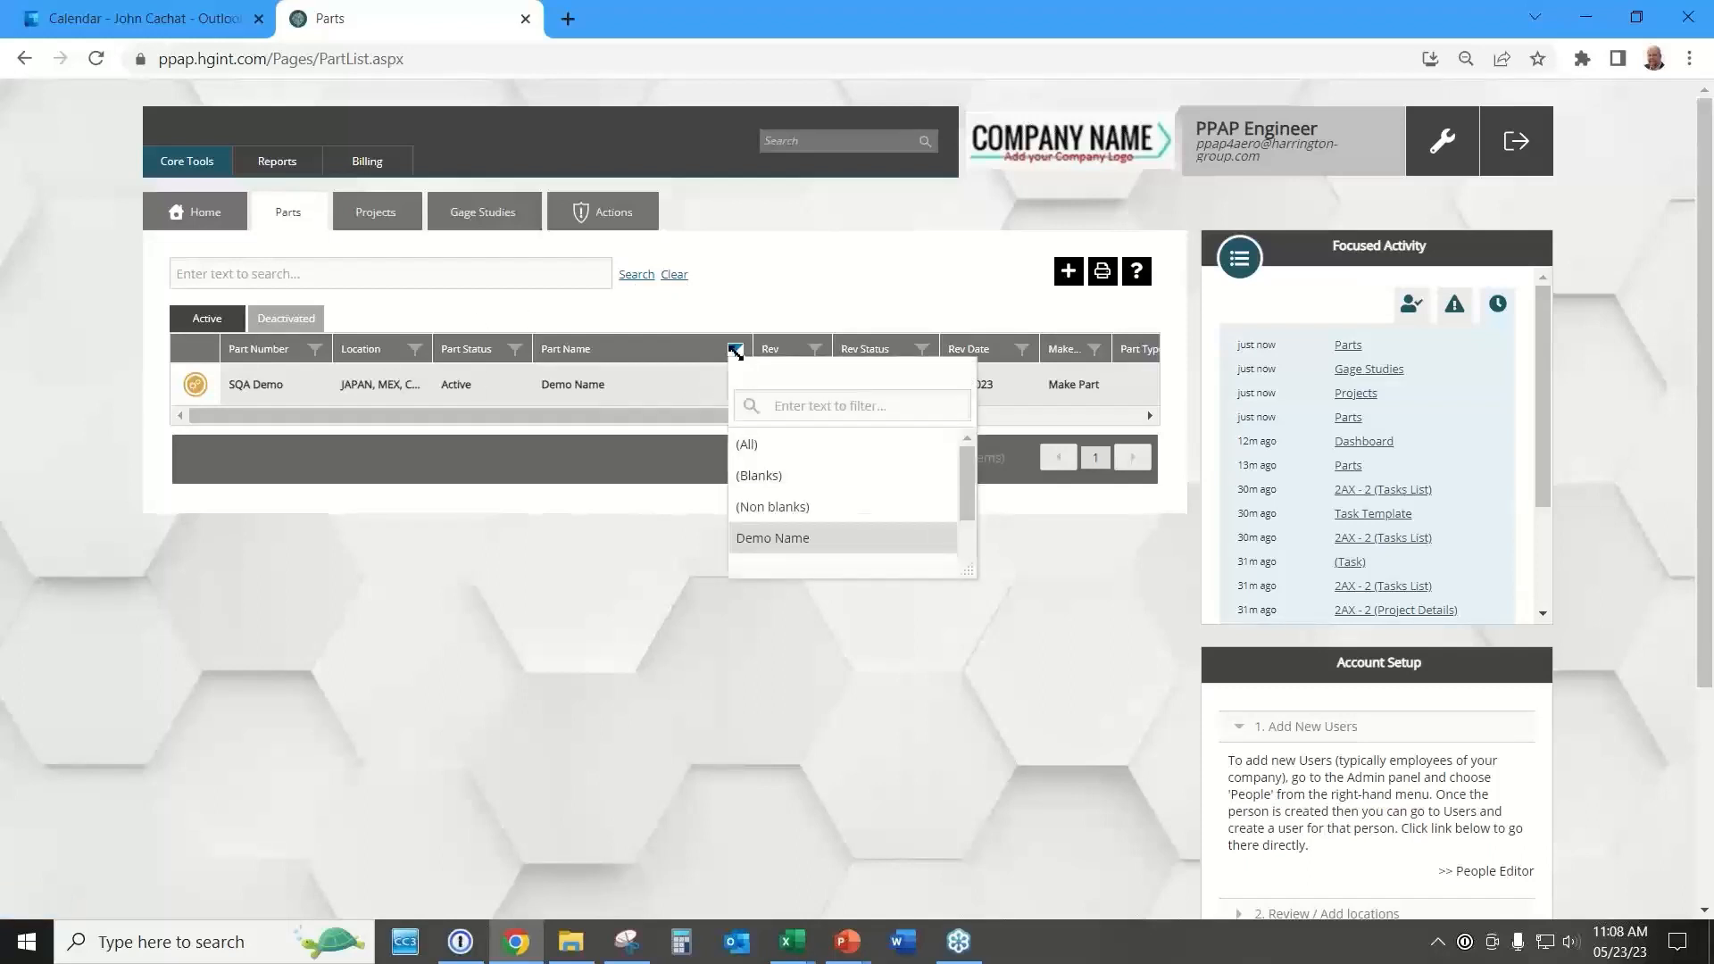
{"action": "left_click", "coordinate": [757, 441]}
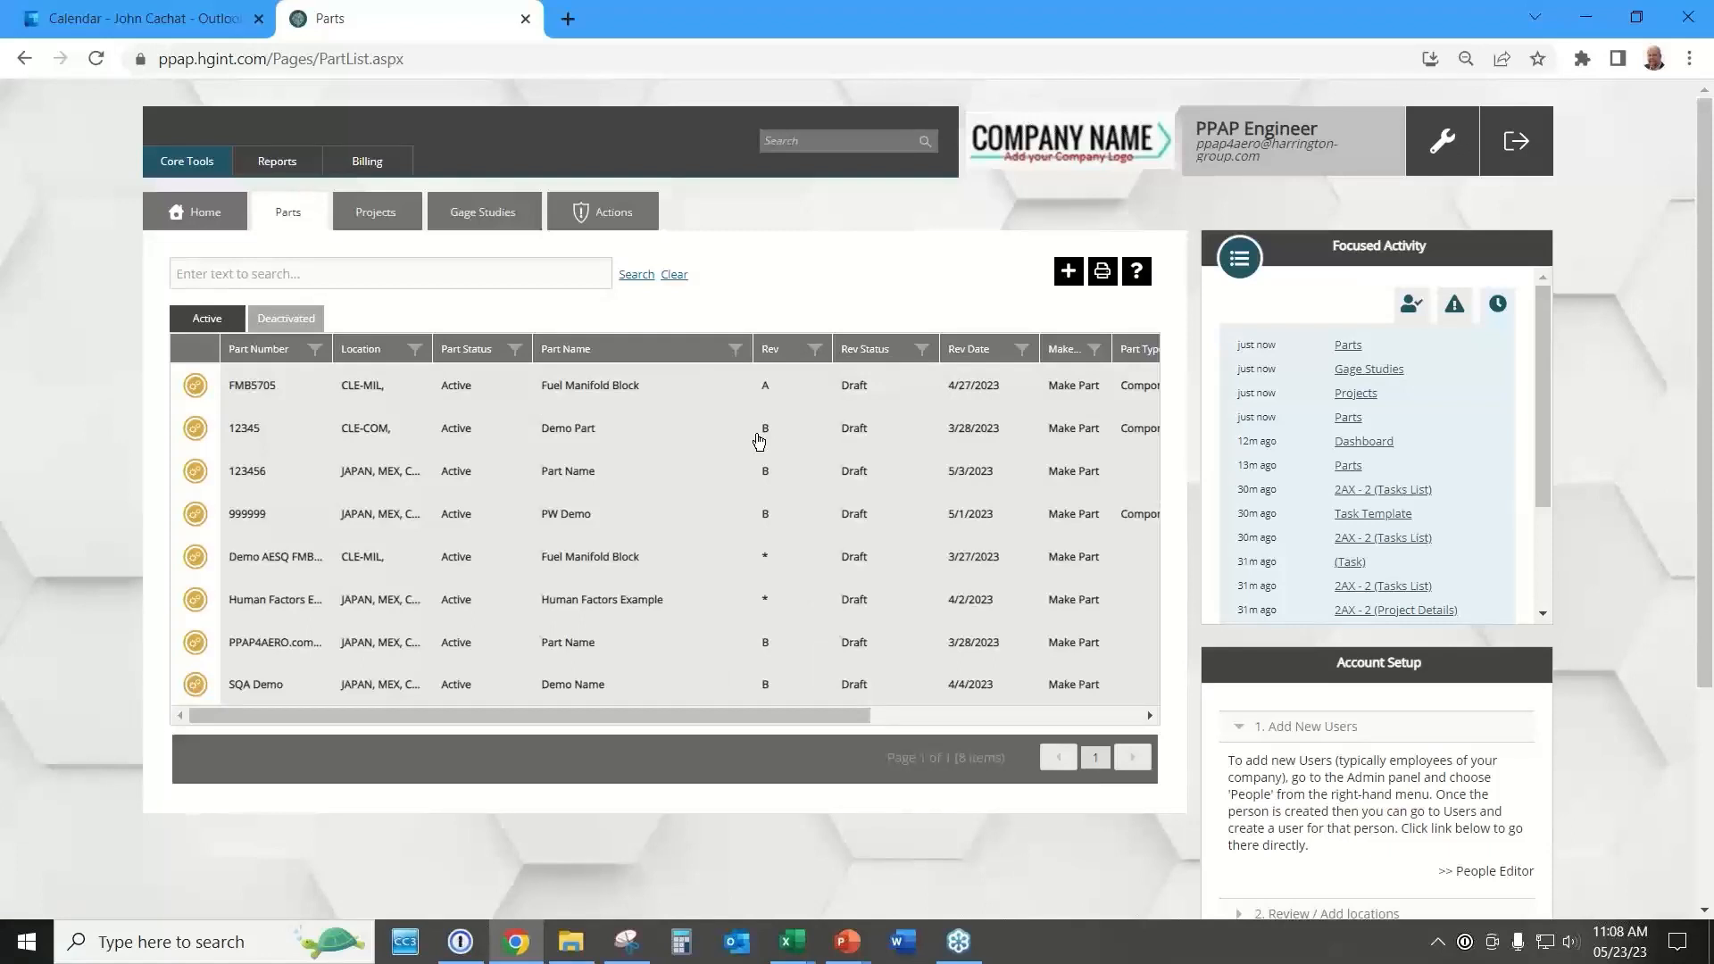
Open part FMB5705 for editing and set its part status to InActive.
{"action": "left_click", "coordinate": [195, 385]}
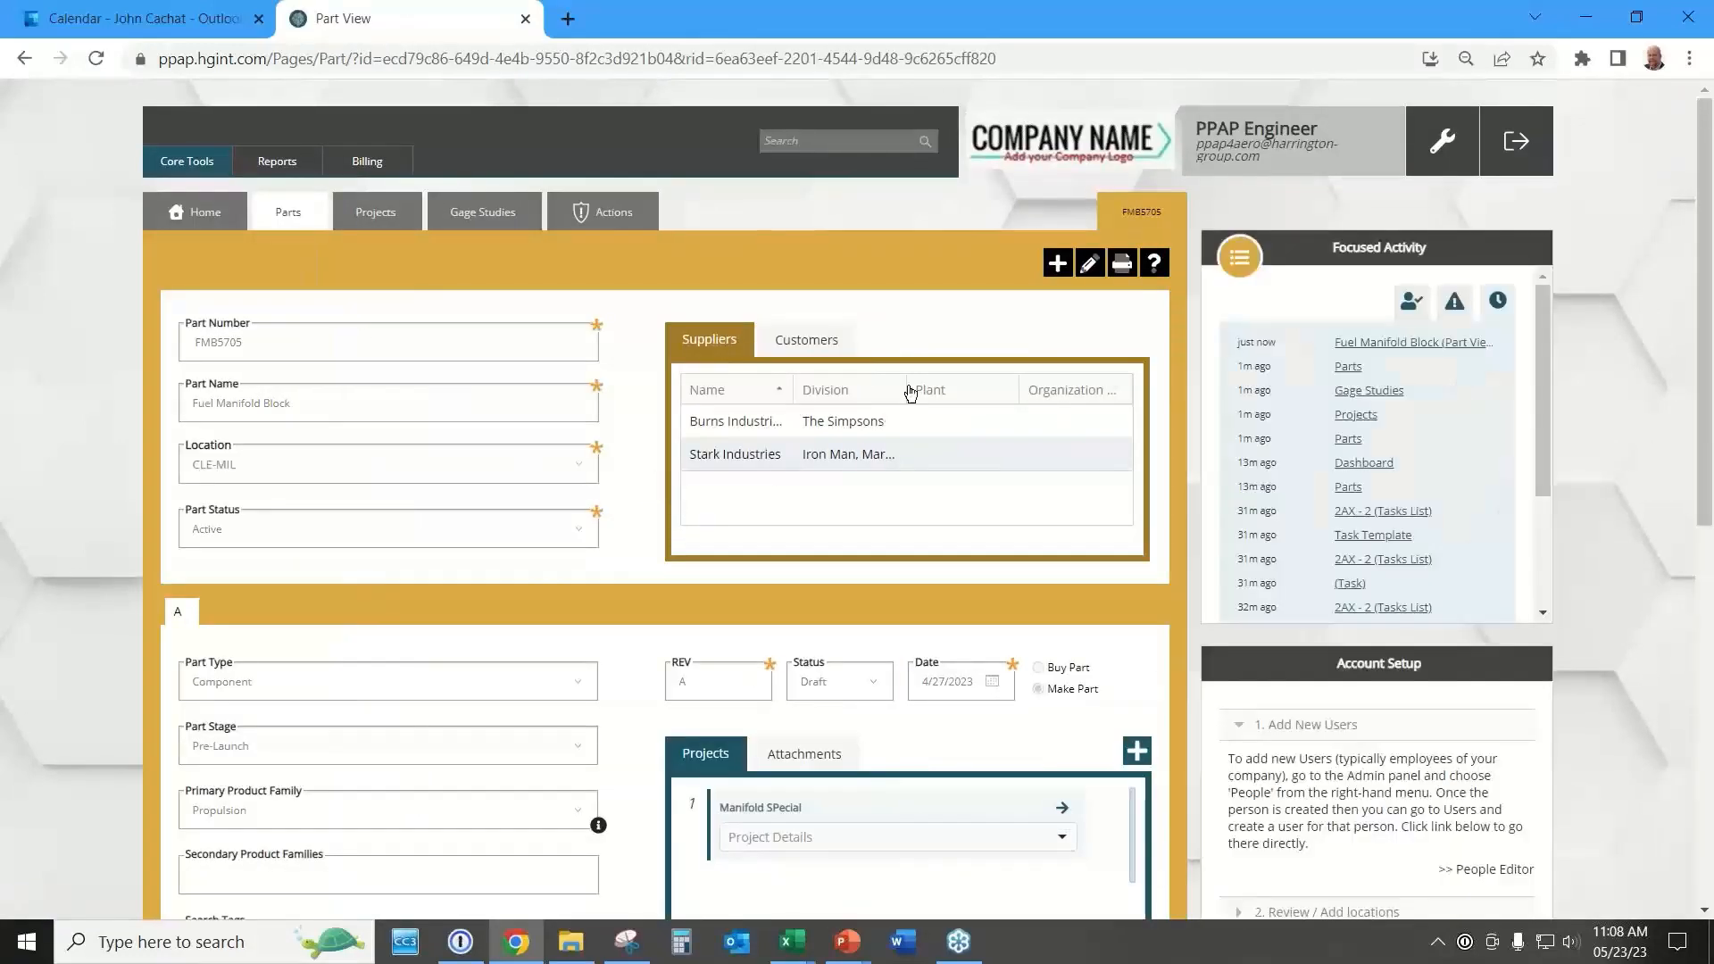
{"action": "left_click", "coordinate": [1089, 263]}
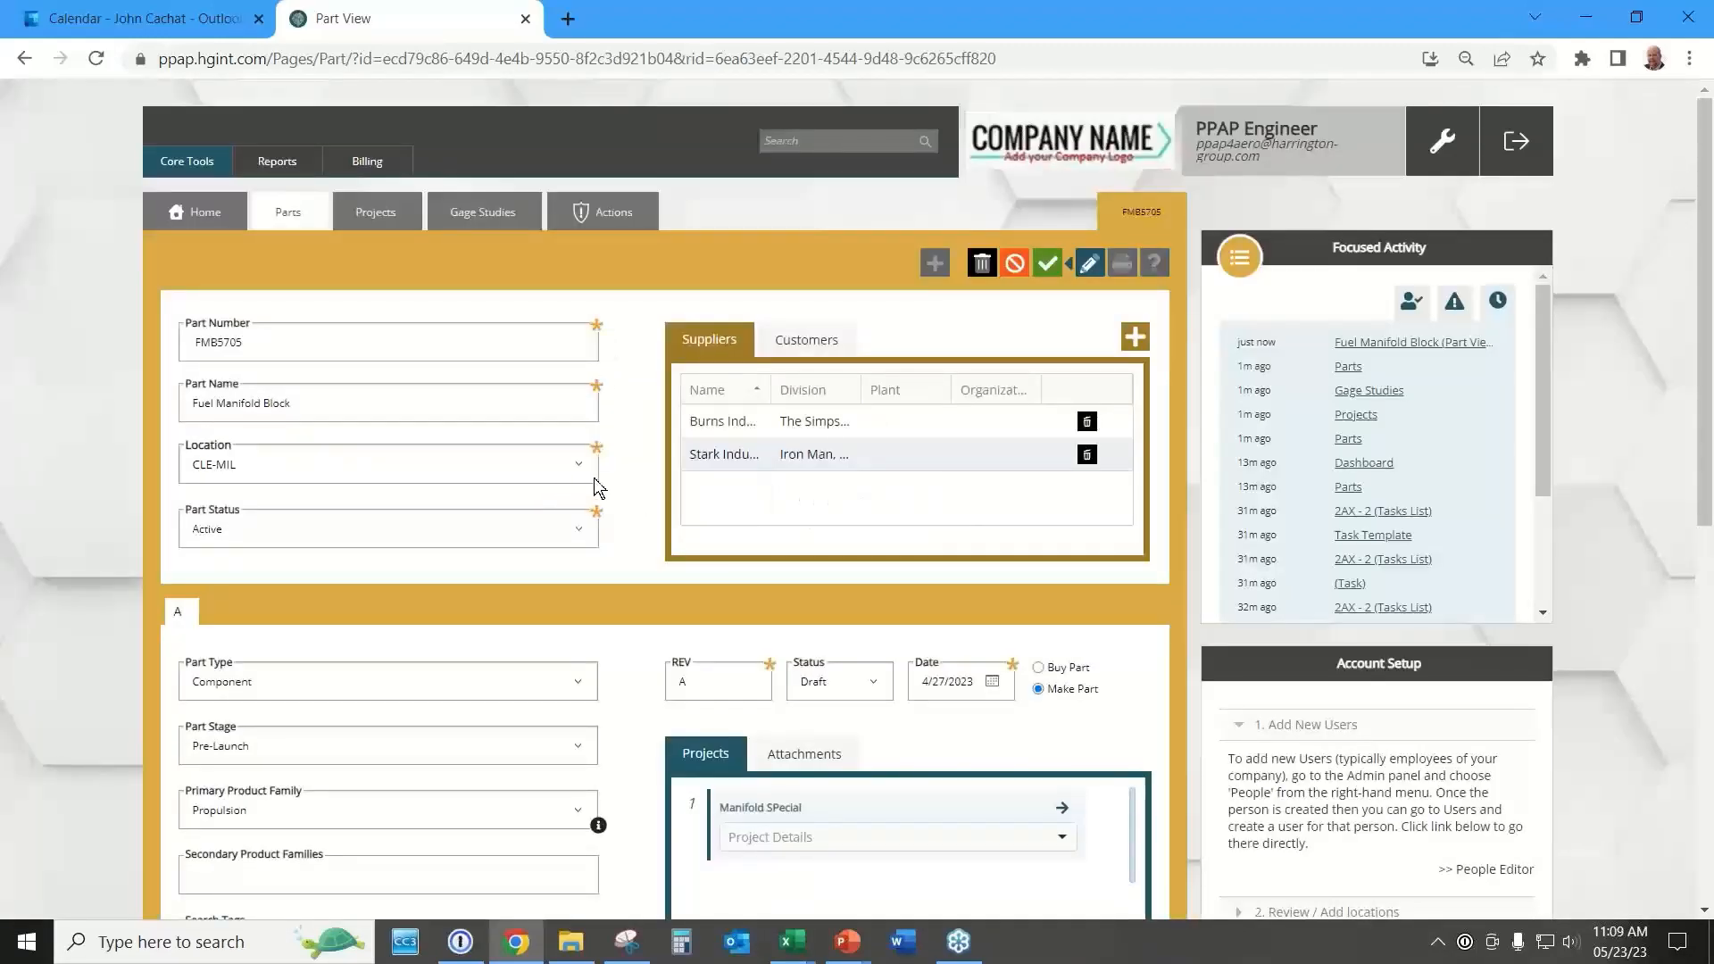
{"action": "left_click", "coordinate": [581, 530]}
{"action": "left_click", "coordinate": [581, 531]}
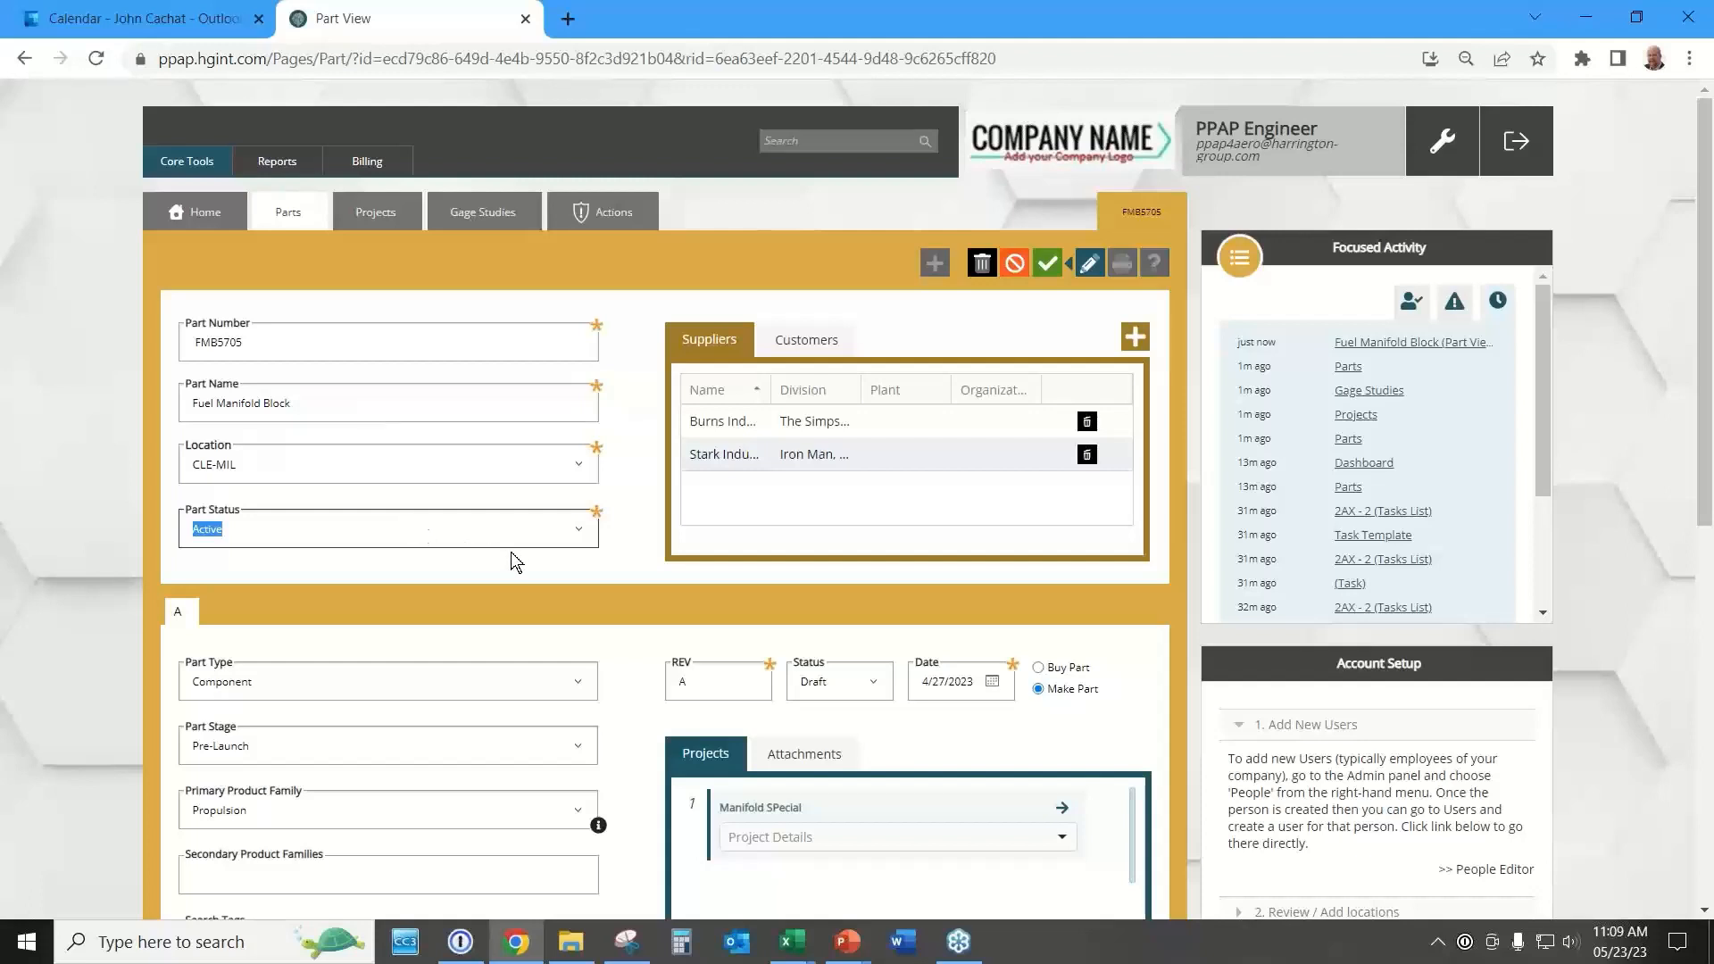
{"action": "key", "text": "Down"}
Review the suppliers and customers assigned to the part, and the details of its revision A.
{"action": "left_click", "coordinate": [719, 334]}
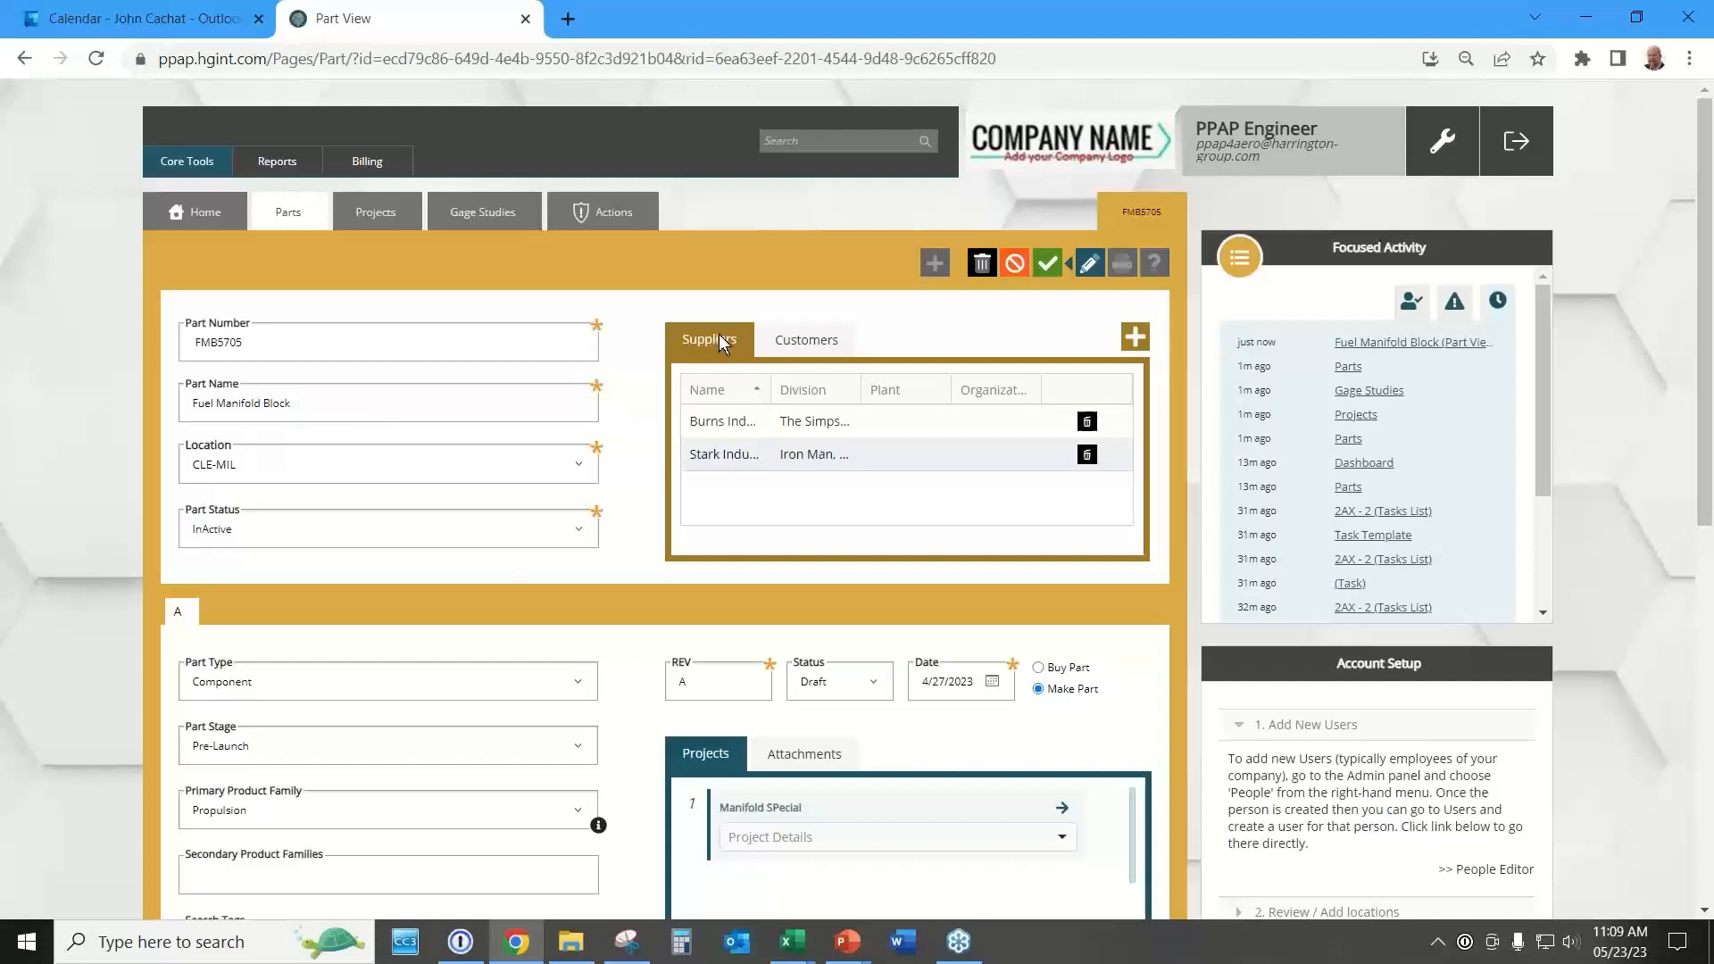
{"action": "left_click", "coordinate": [819, 342]}
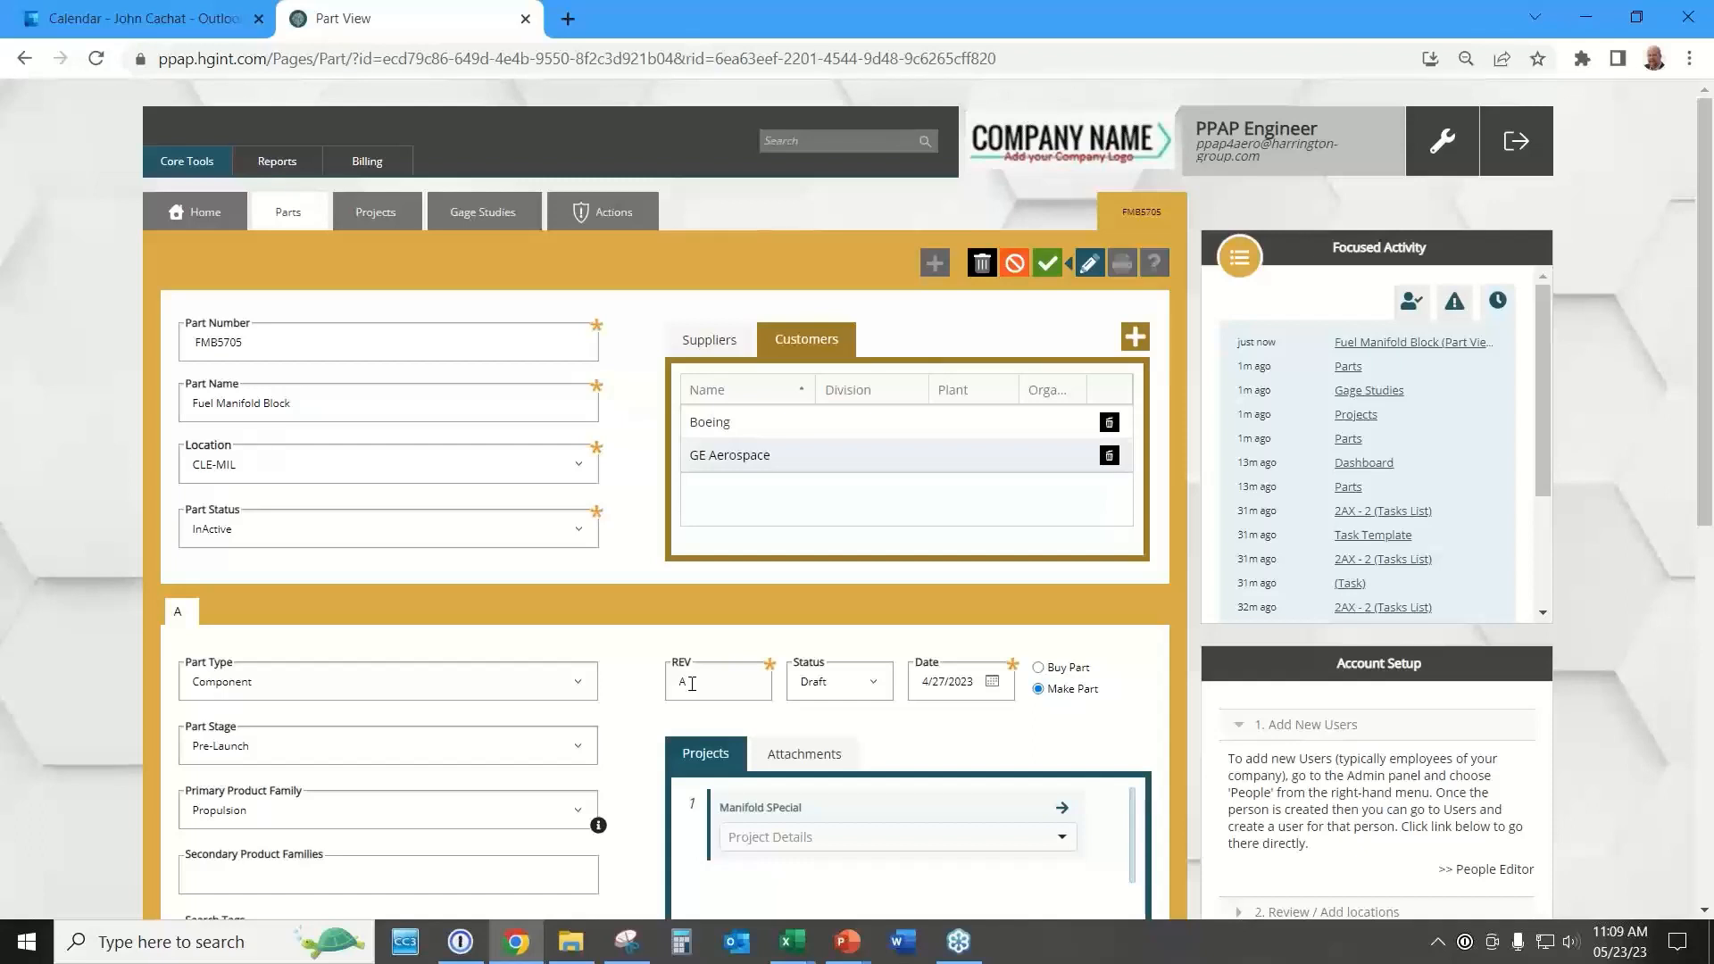
{"action": "scroll", "coordinate": [649, 687], "scroll_direction": "down", "scroll_amount": 5}
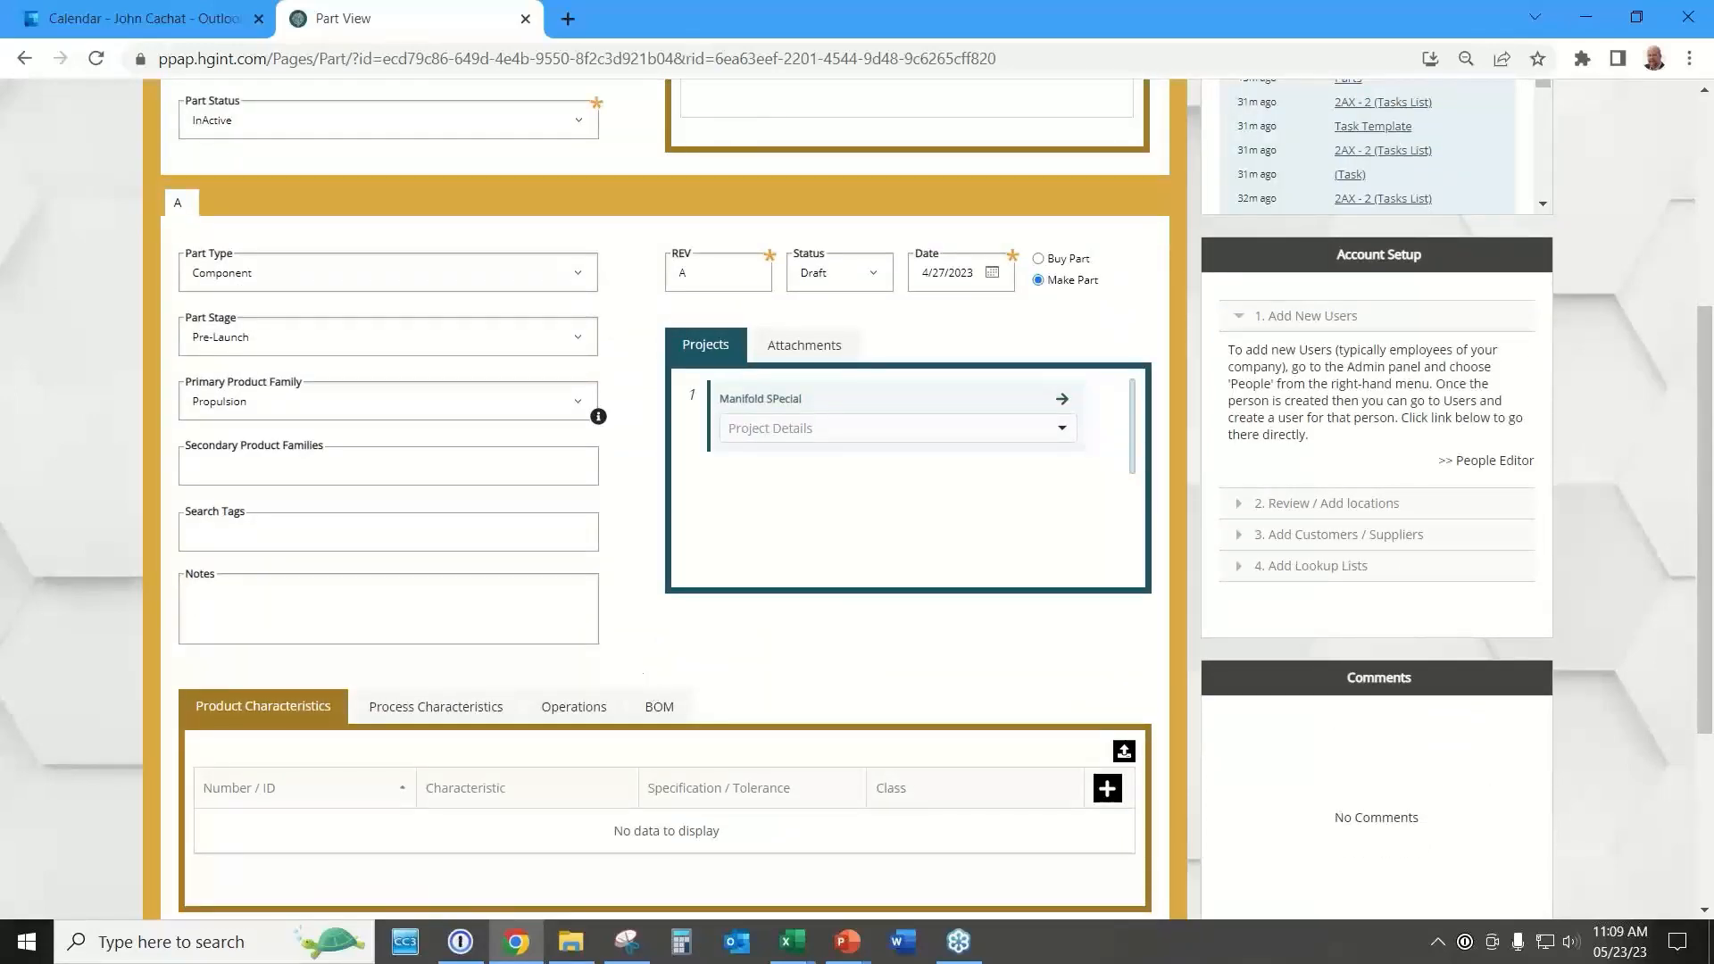
Switch to the Part Import Product Characteristics workbook in Excel and copy the data rows A2:D41 without the header.
{"action": "key", "text": "alt+Tab"}
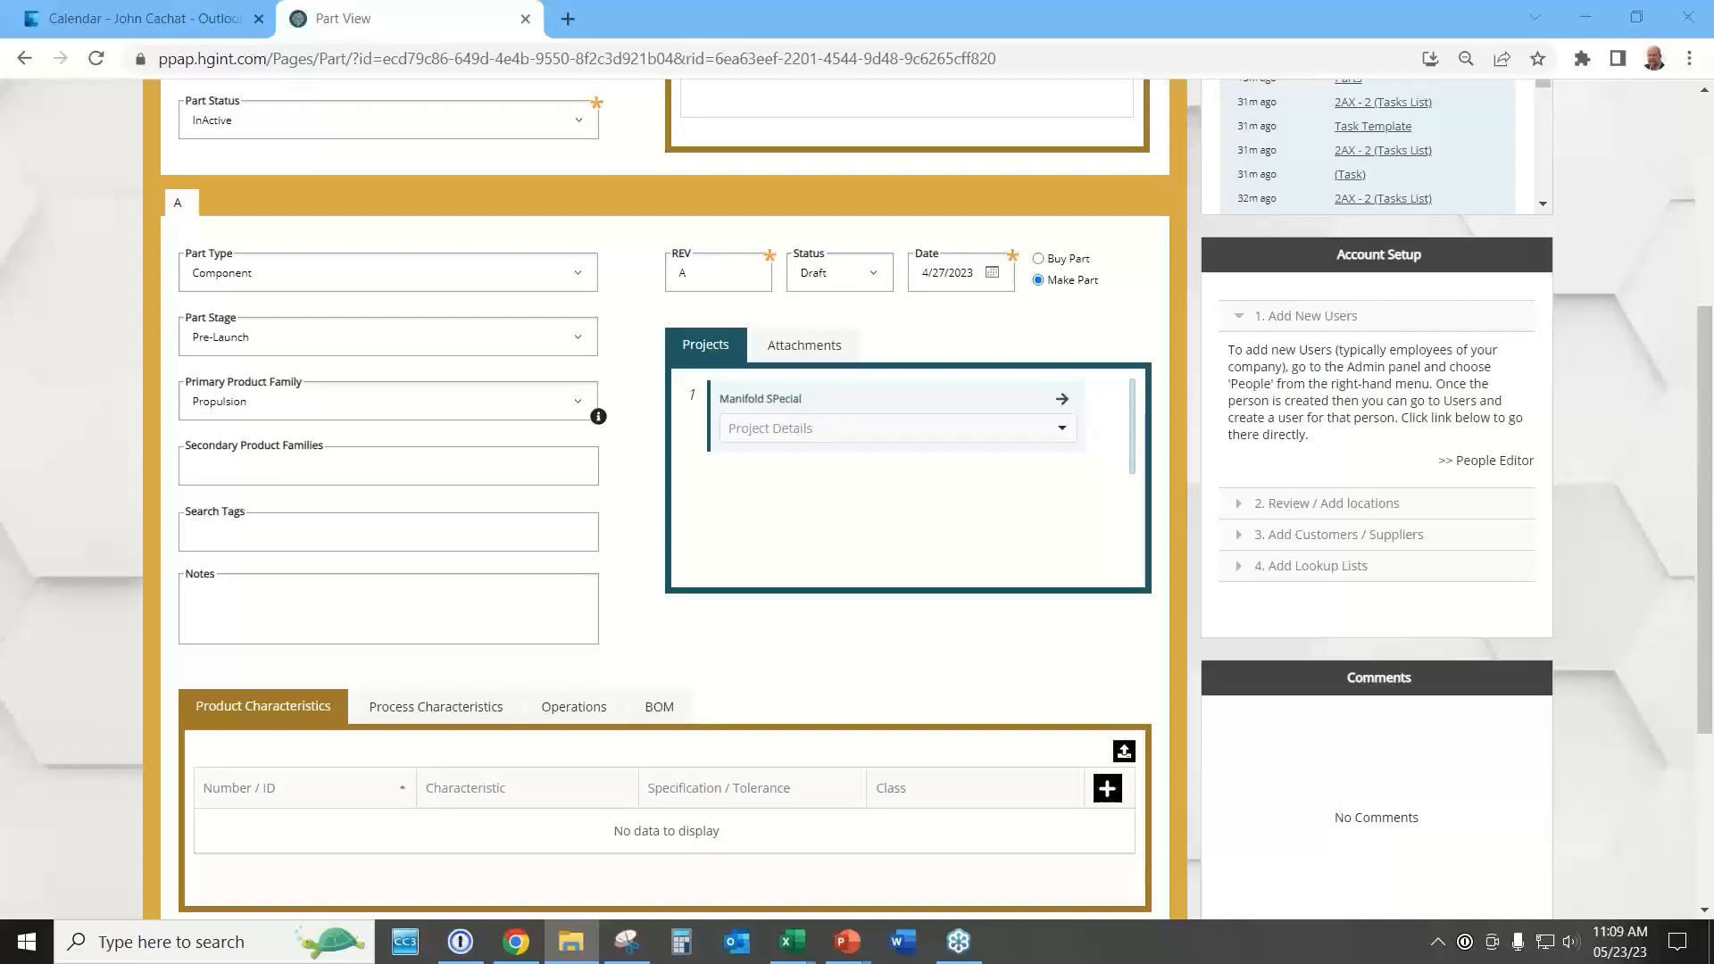
{"action": "key", "text": "alt+Tab"}
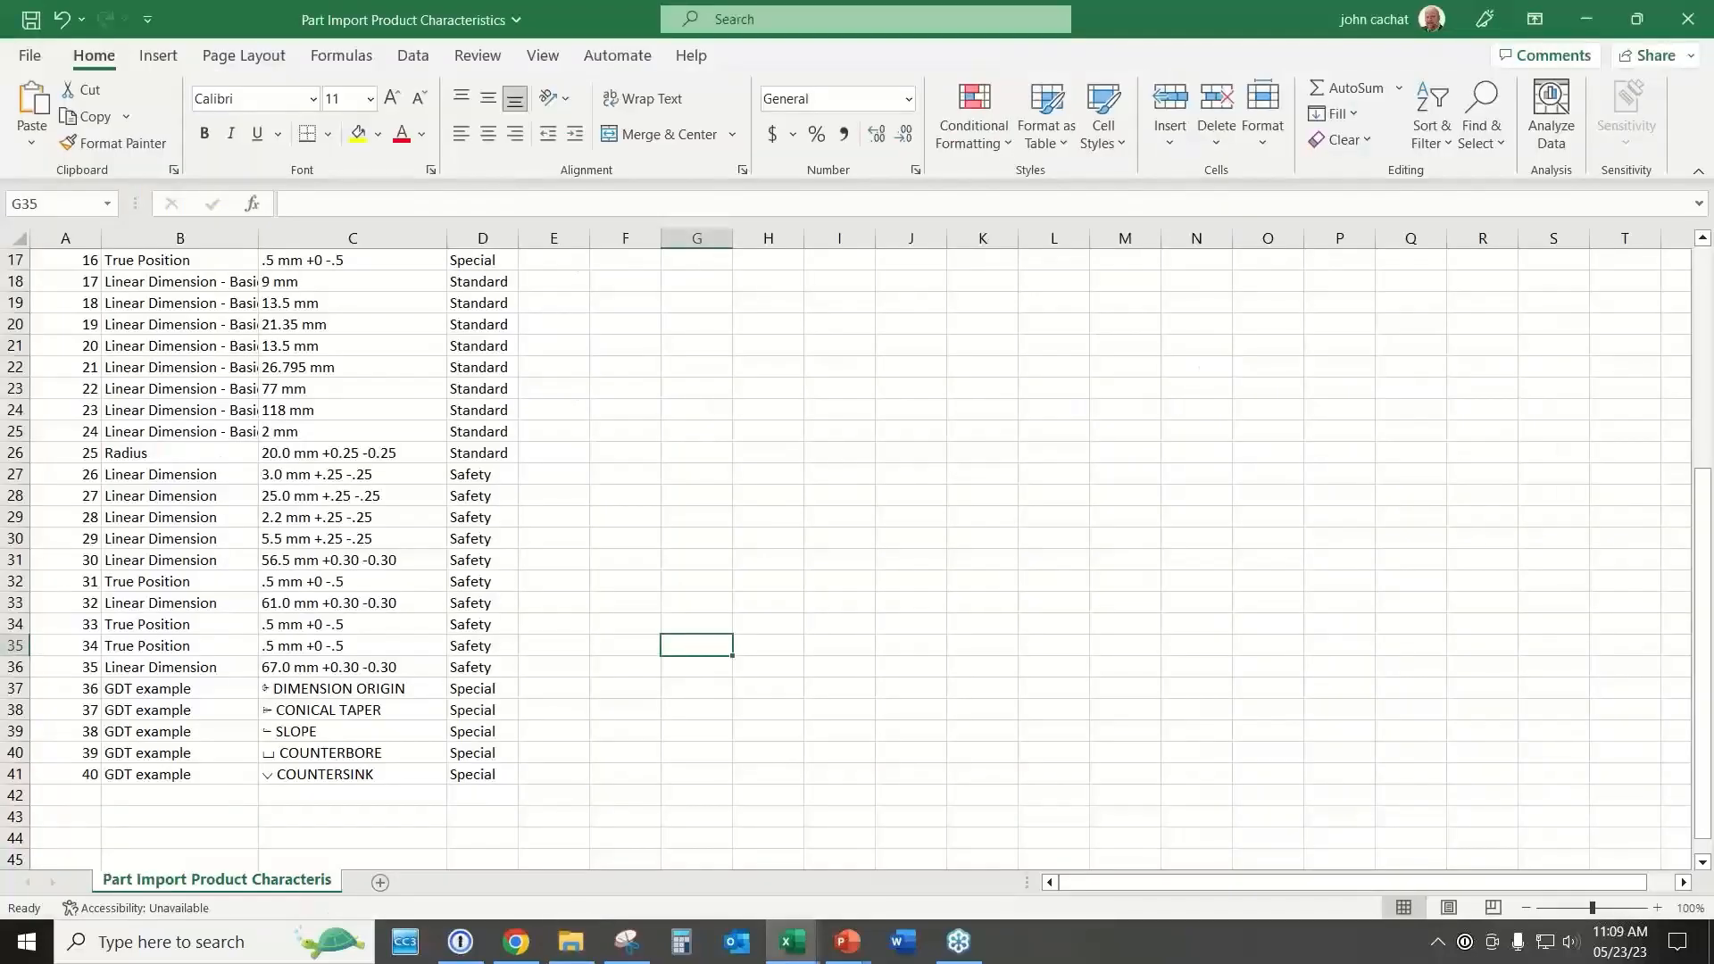
{"action": "key", "text": "alt+Tab"}
{"action": "key", "text": "alt+Tab"}
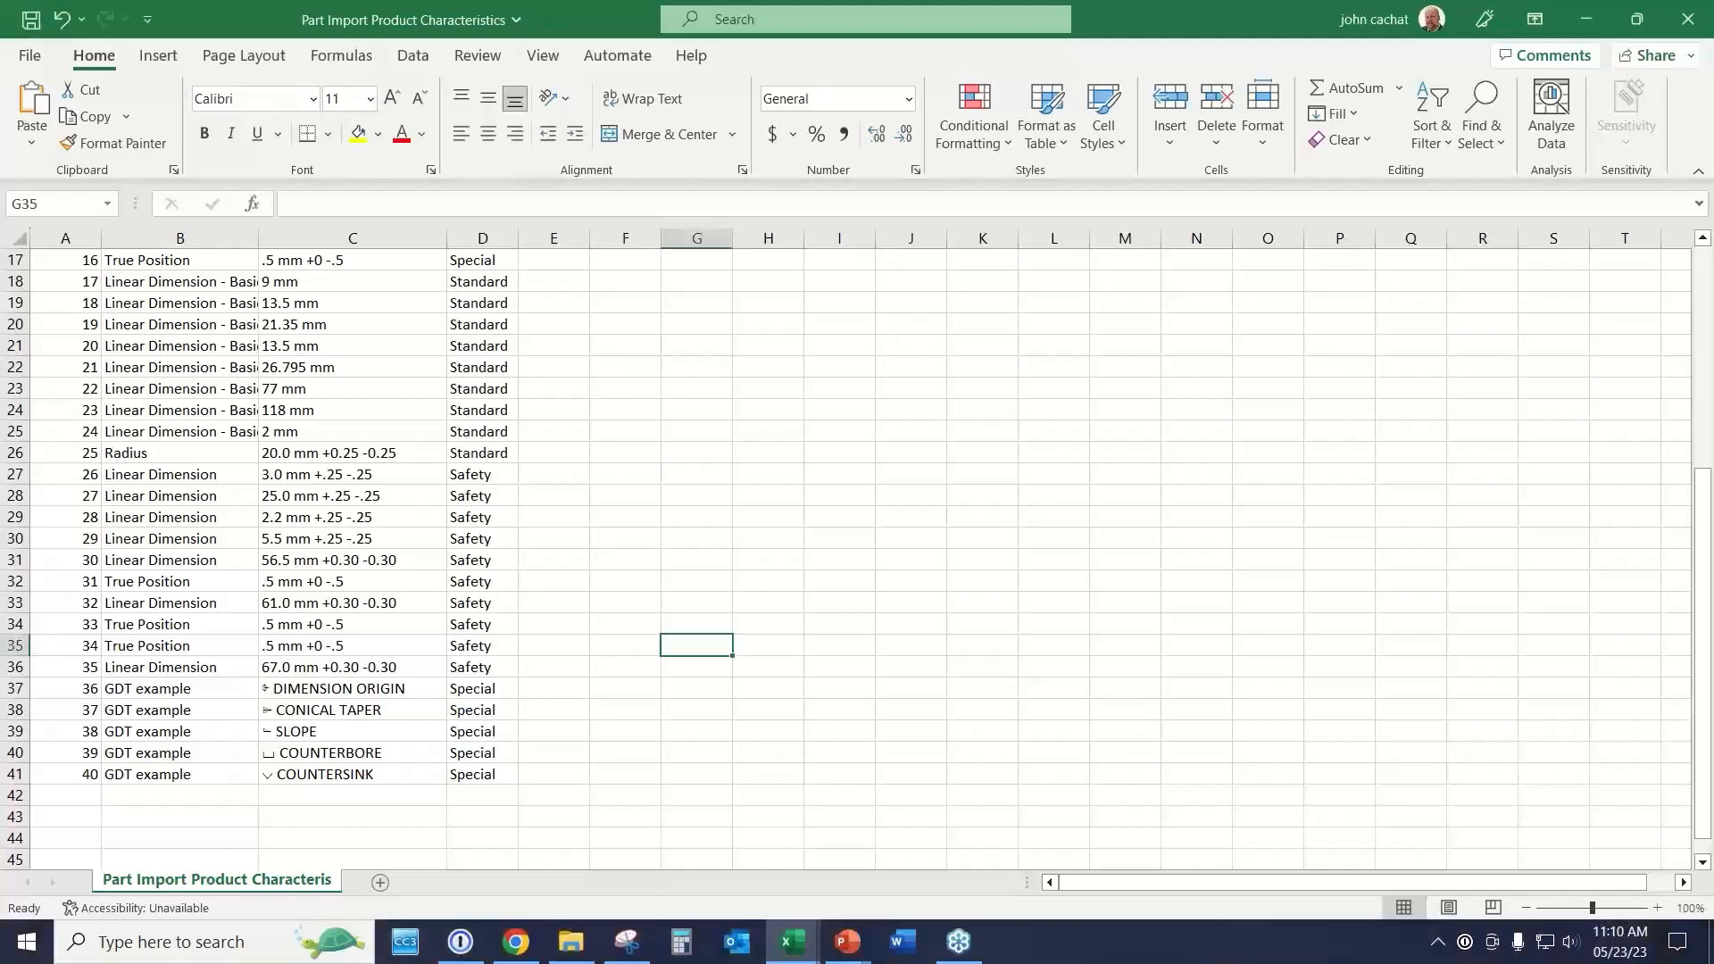
{"action": "key", "text": "alt+Tab"}
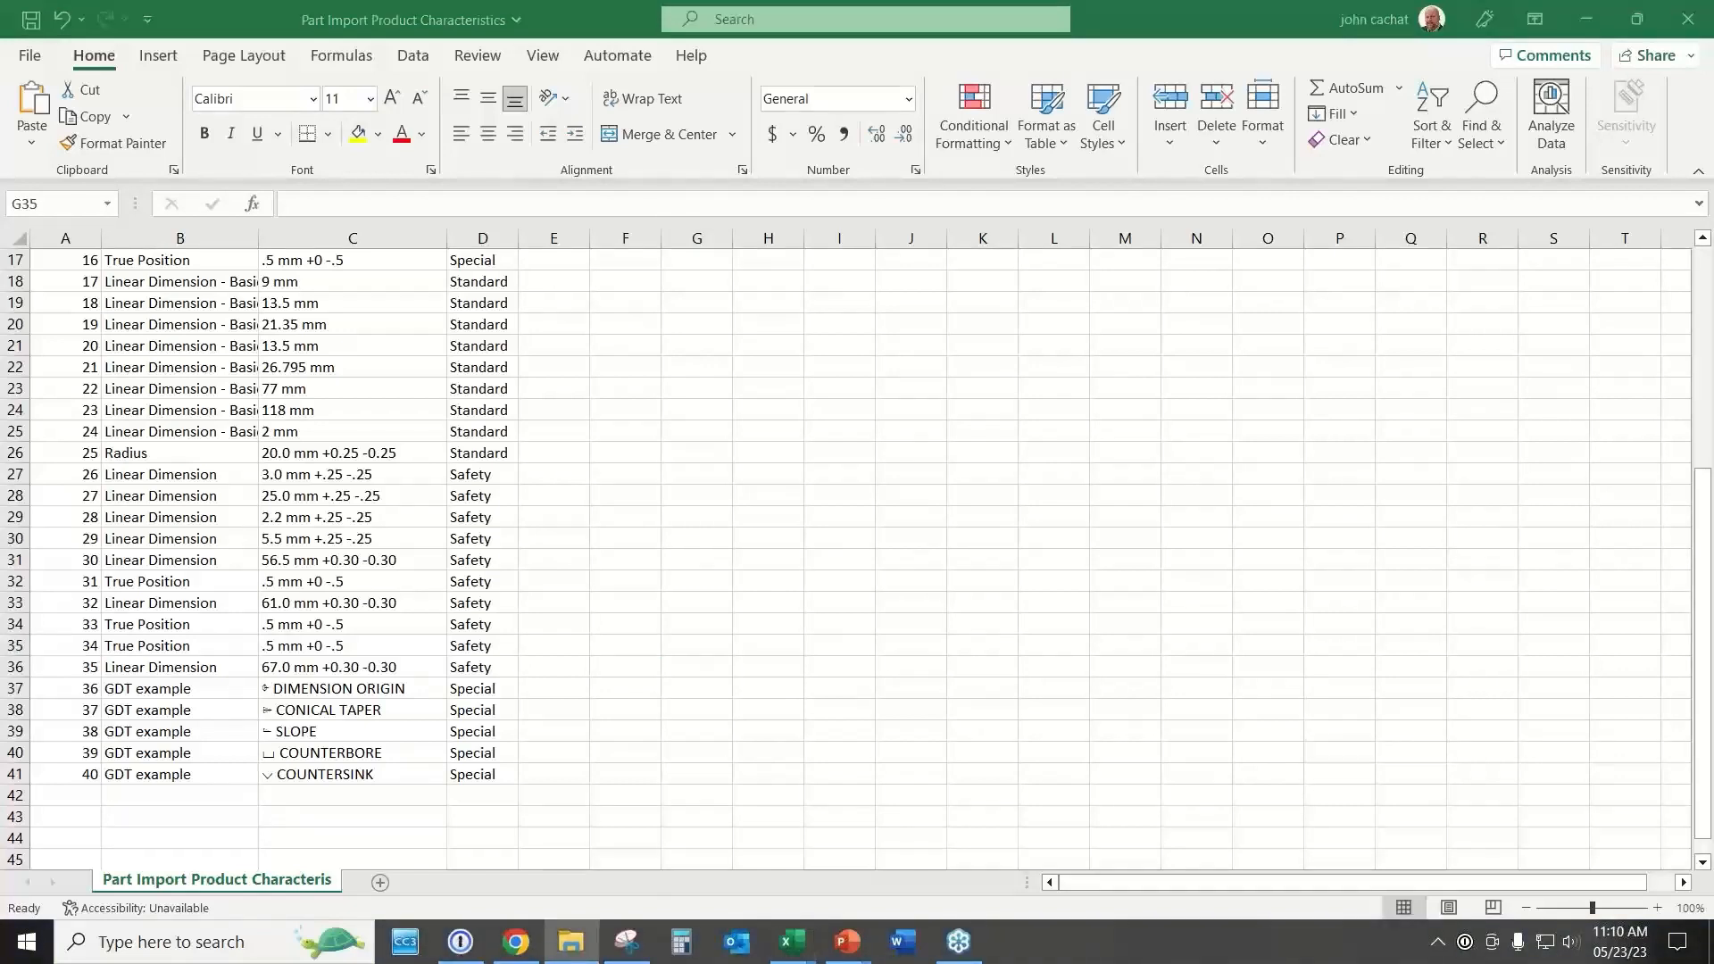
{"action": "key", "text": "alt+Tab"}
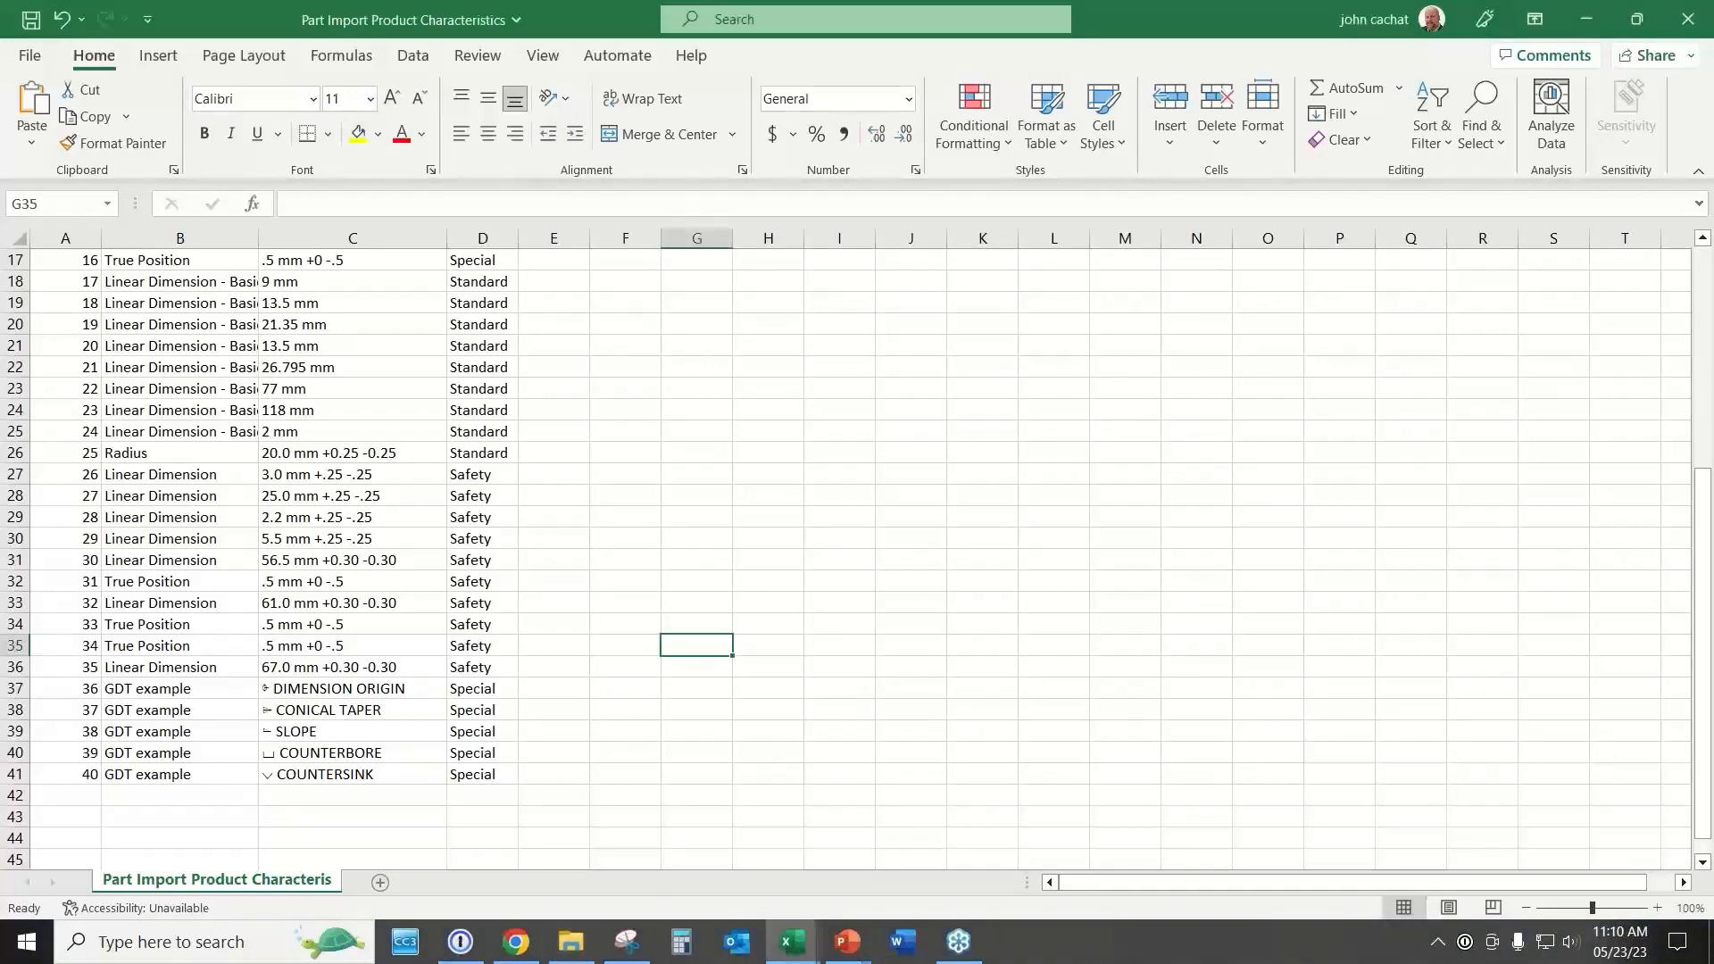
{"action": "left_click_drag", "start_coordinate": [483, 772], "coordinate": [37, 278]}
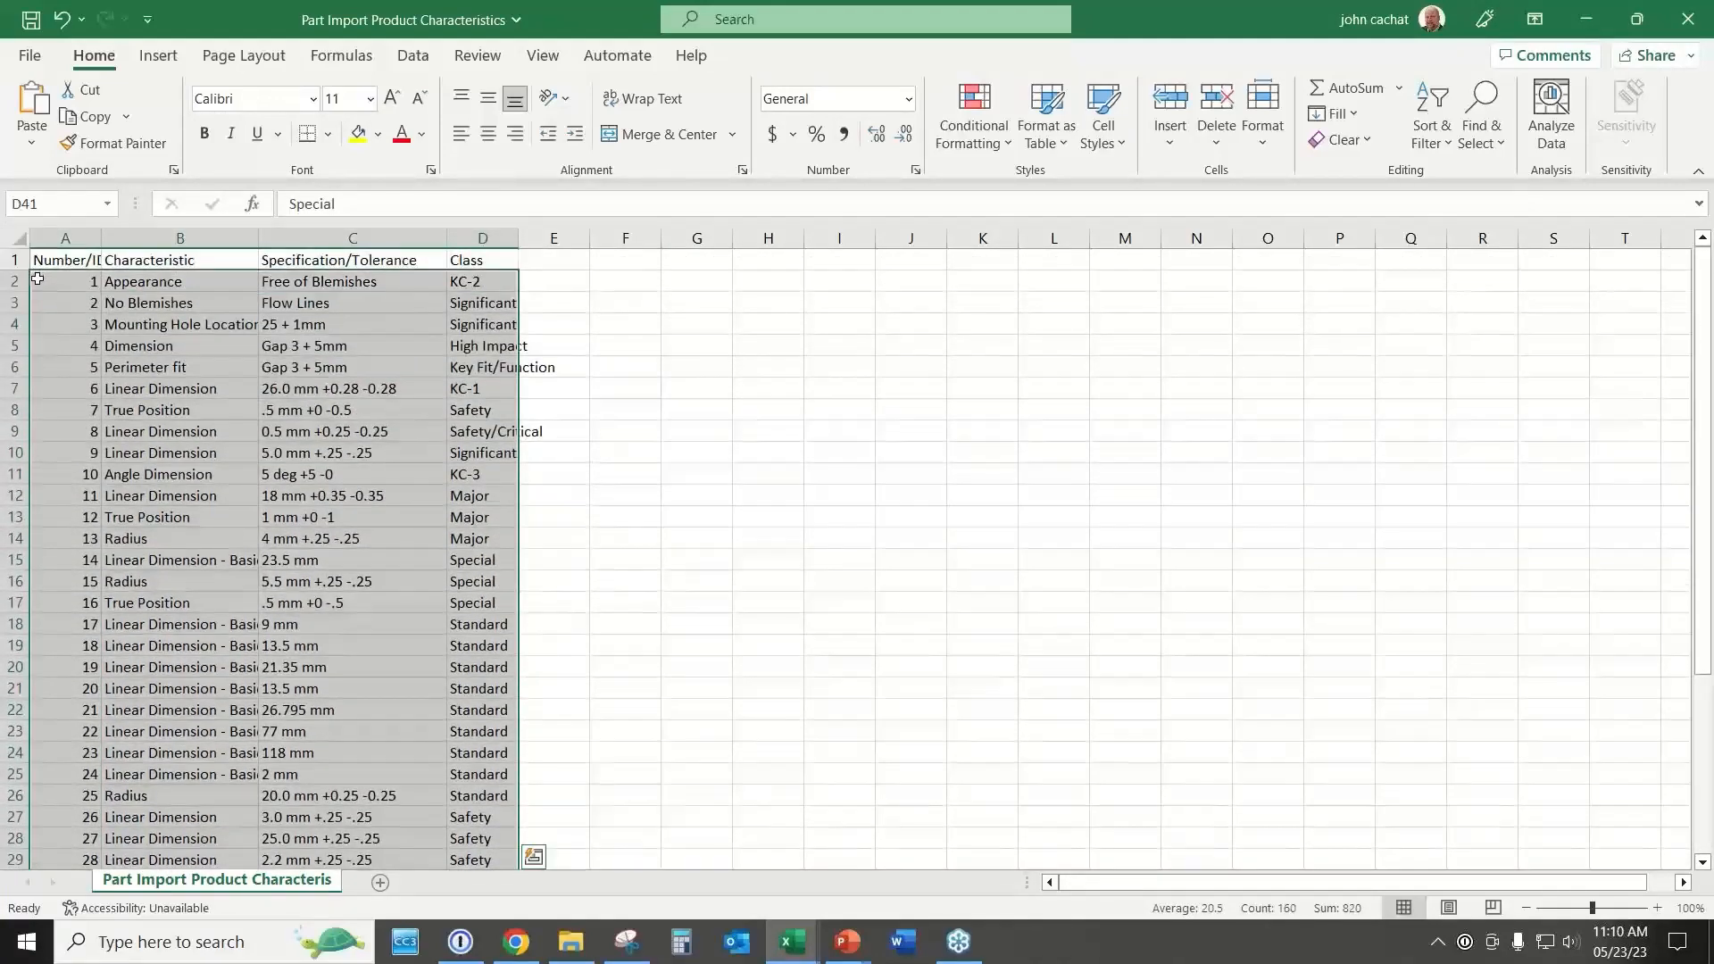
{"action": "key", "text": "ctrl+c"}
Return to the part in Chrome, import the copied Excel rows as its product characteristics by copy/paste, and save them.
{"action": "left_click", "coordinate": [520, 950]}
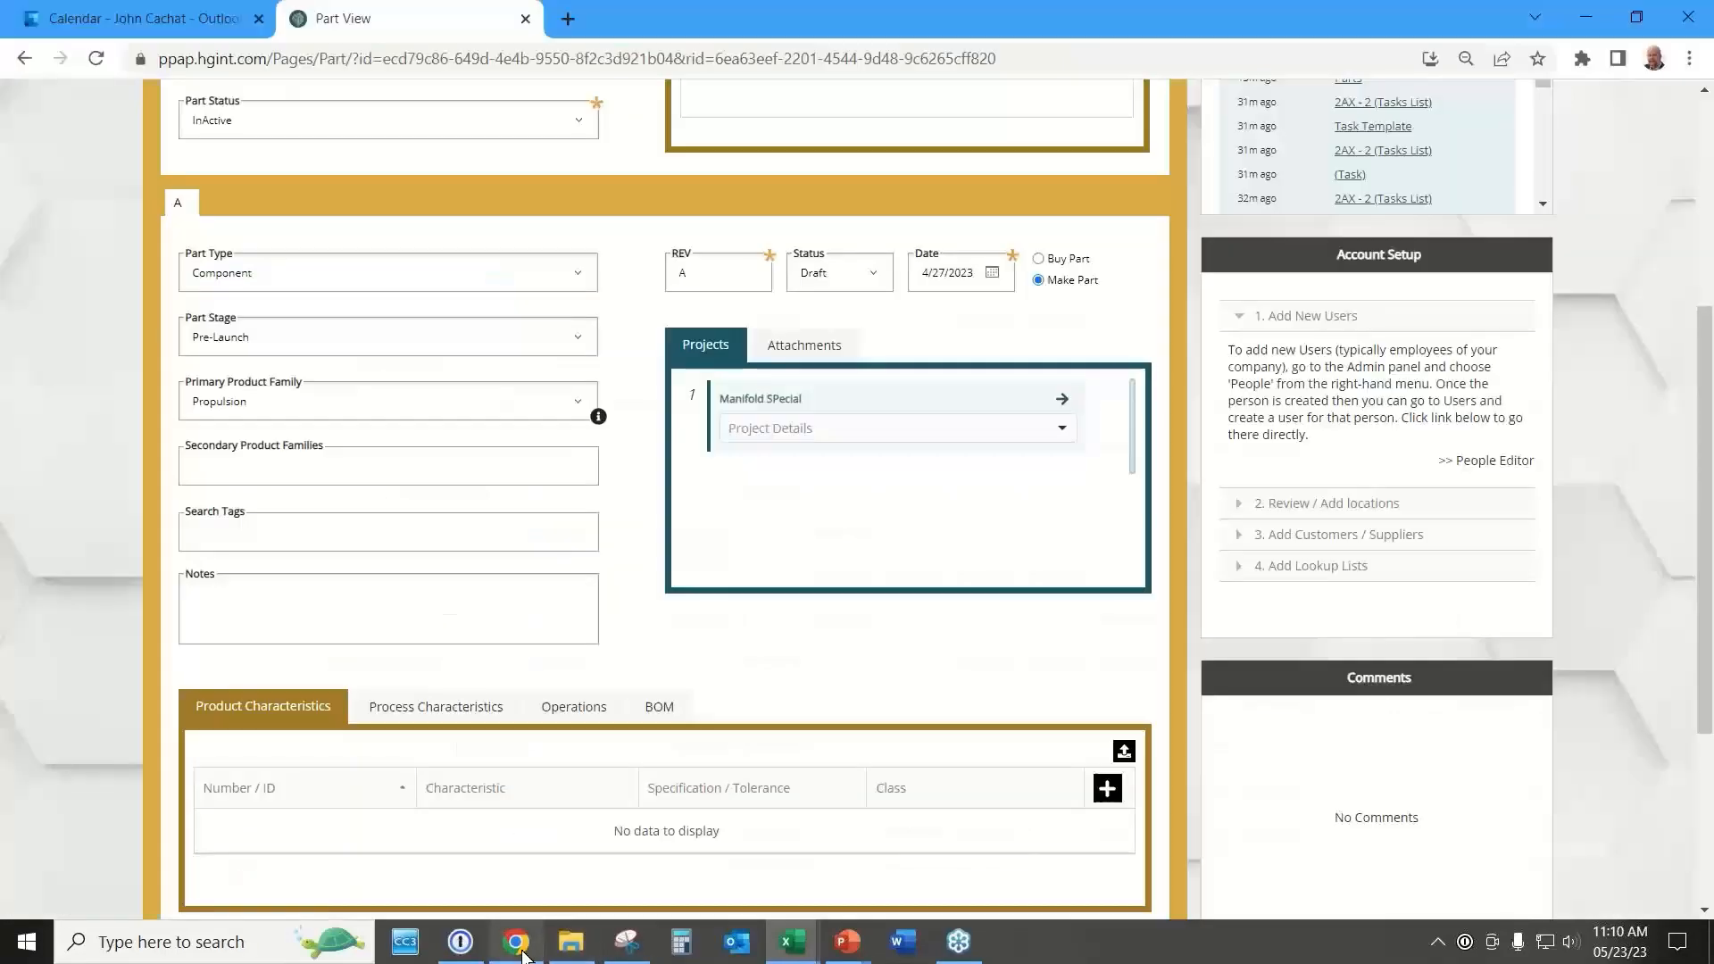
{"action": "left_click", "coordinate": [1123, 752]}
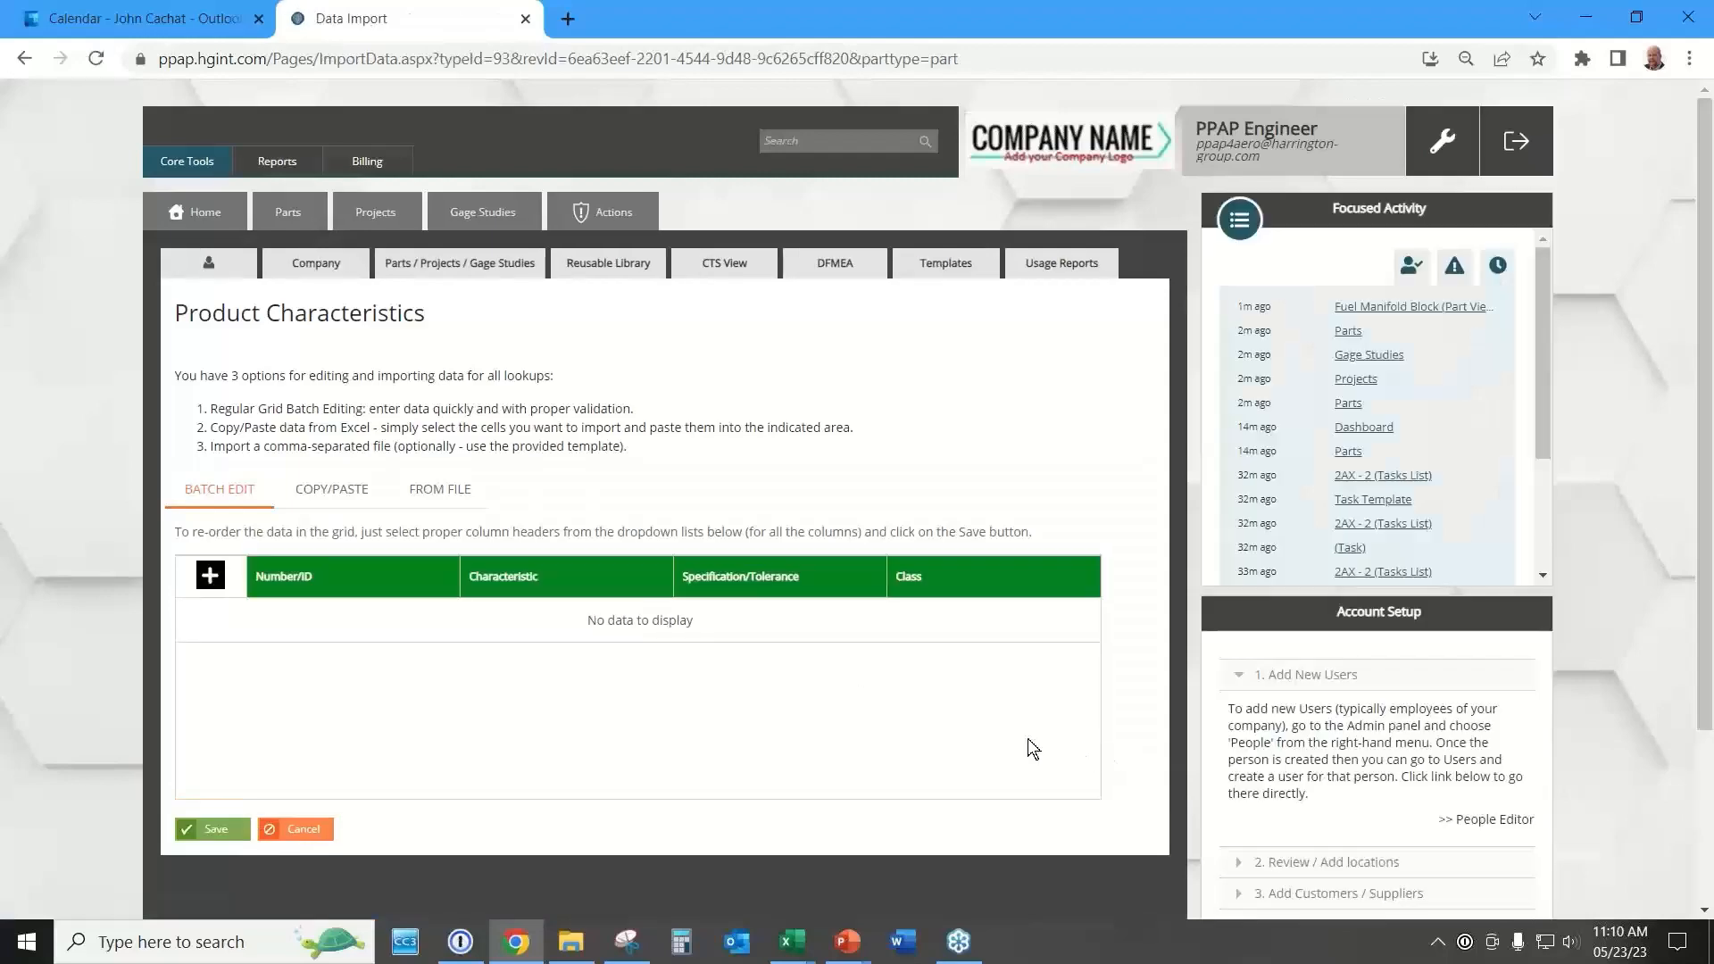
{"action": "left_click", "coordinate": [356, 494]}
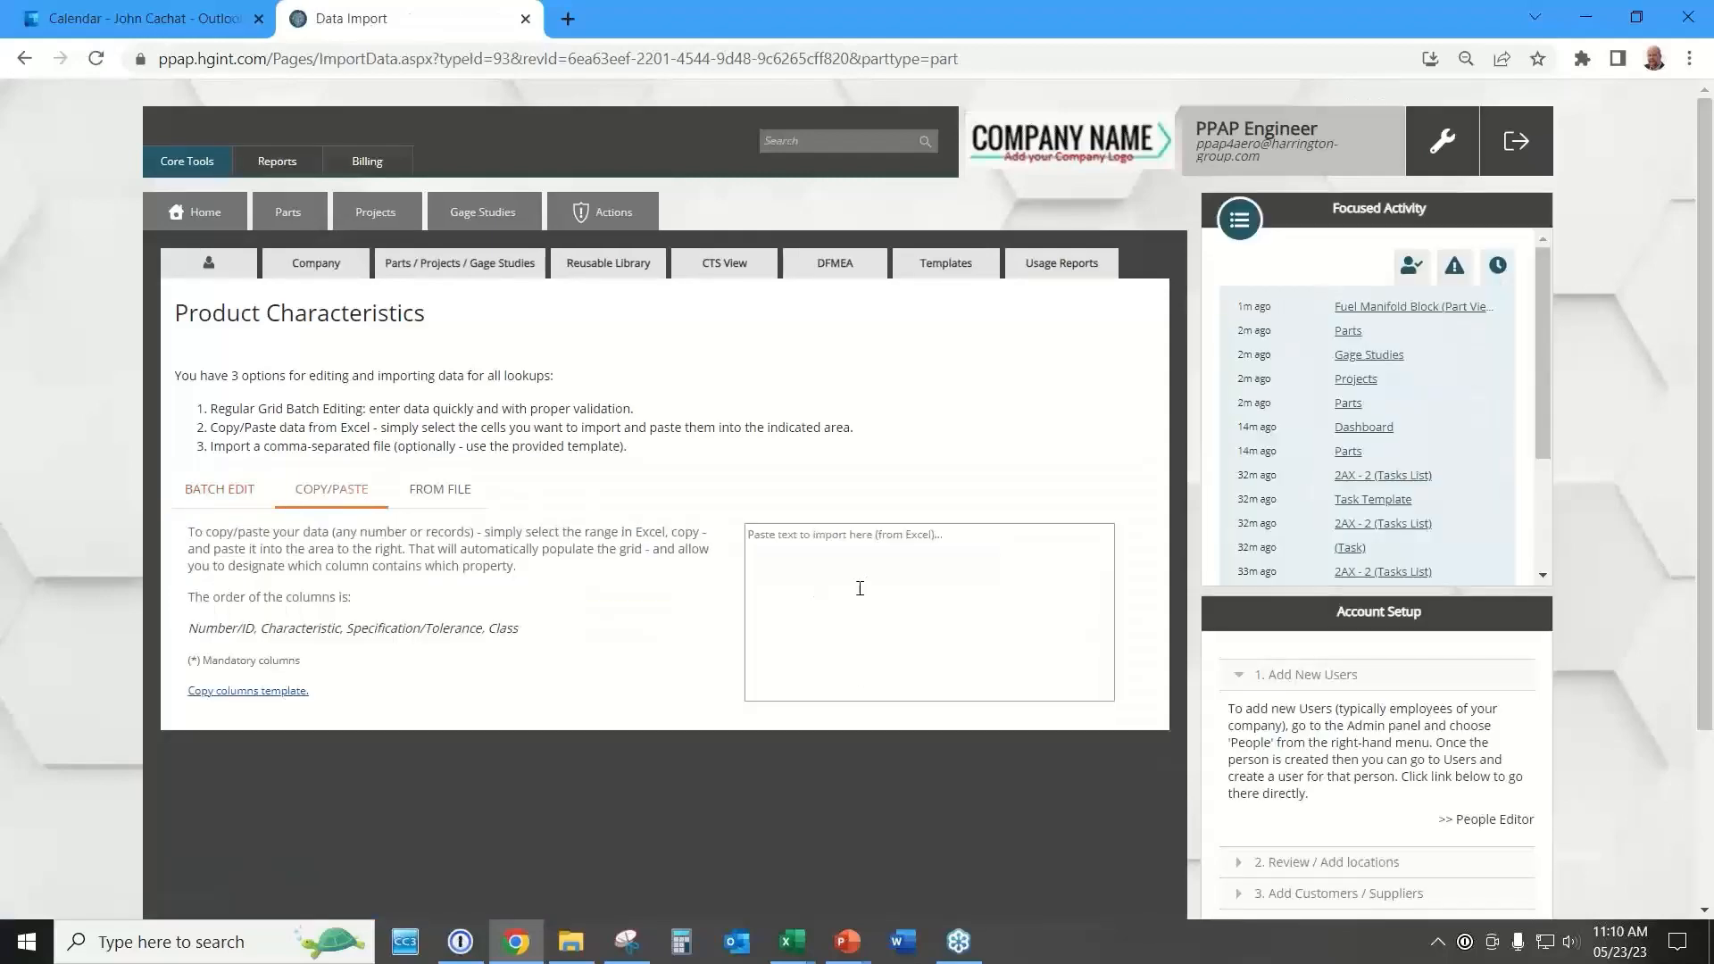
{"action": "key", "text": "ctrl+v"}
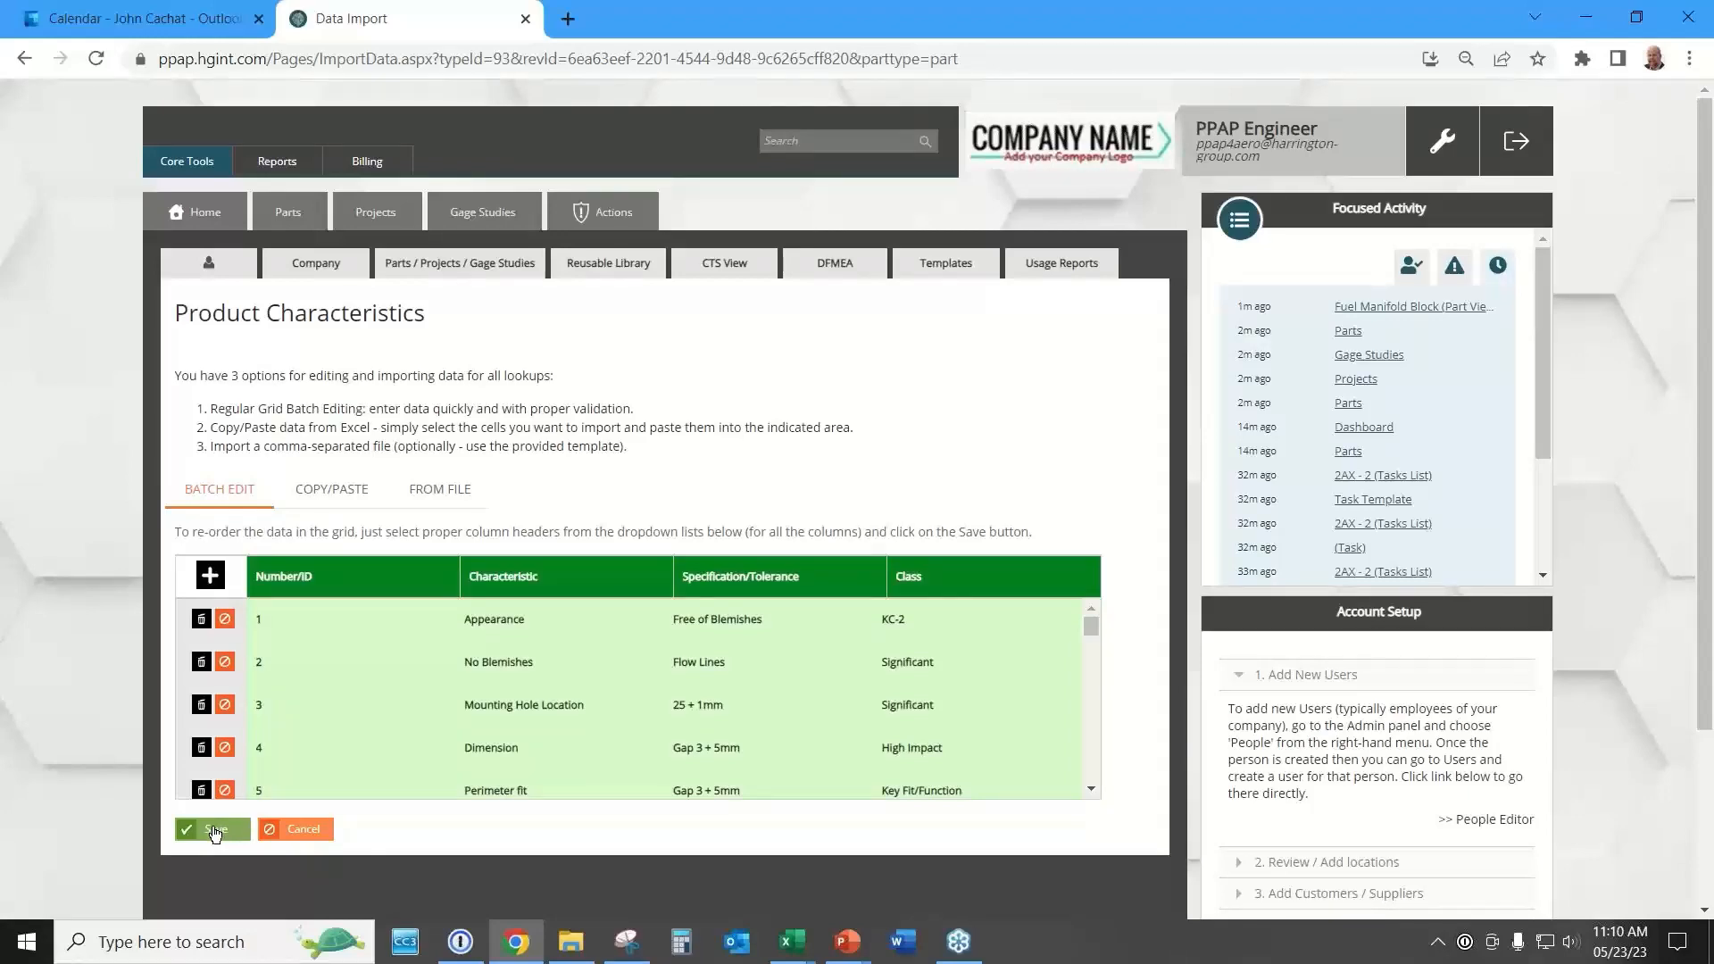
{"action": "left_click", "coordinate": [214, 831]}
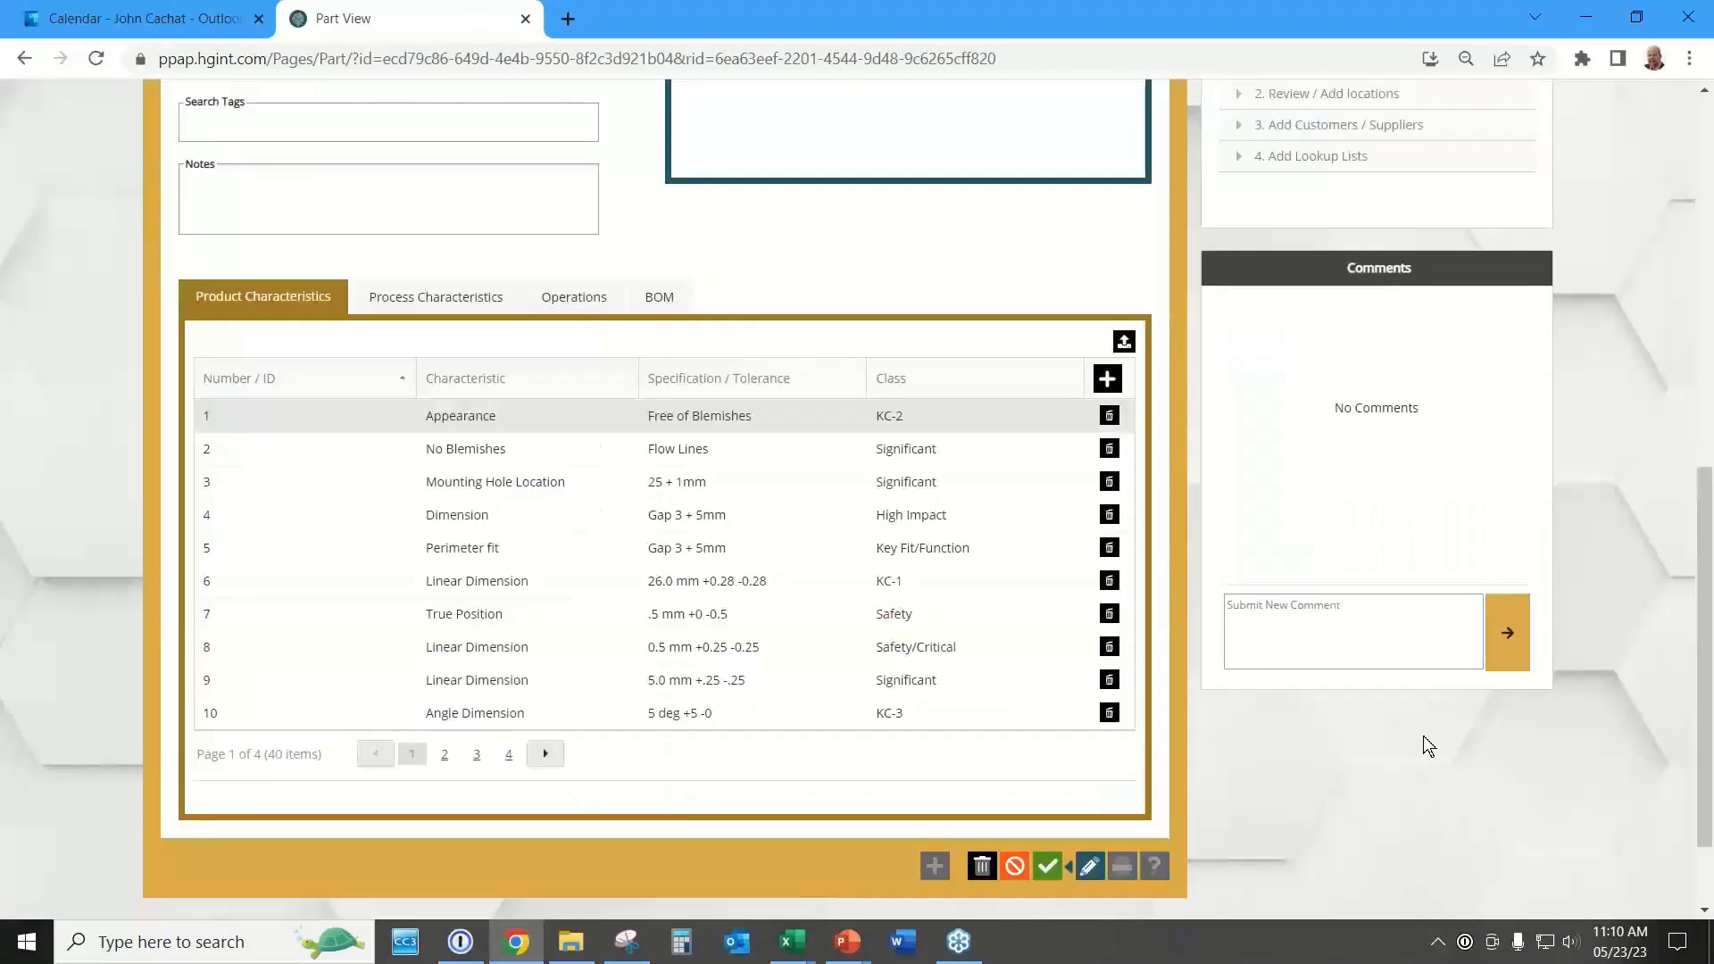
Show the part's process characteristics, and copy rows A2:D5 from the Part Import Process Characteristics workbook in Excel.
{"action": "scroll", "coordinate": [929, 706], "scroll_direction": "down", "scroll_amount": 5}
{"action": "scroll", "coordinate": [927, 712], "scroll_direction": "down", "scroll_amount": 5}
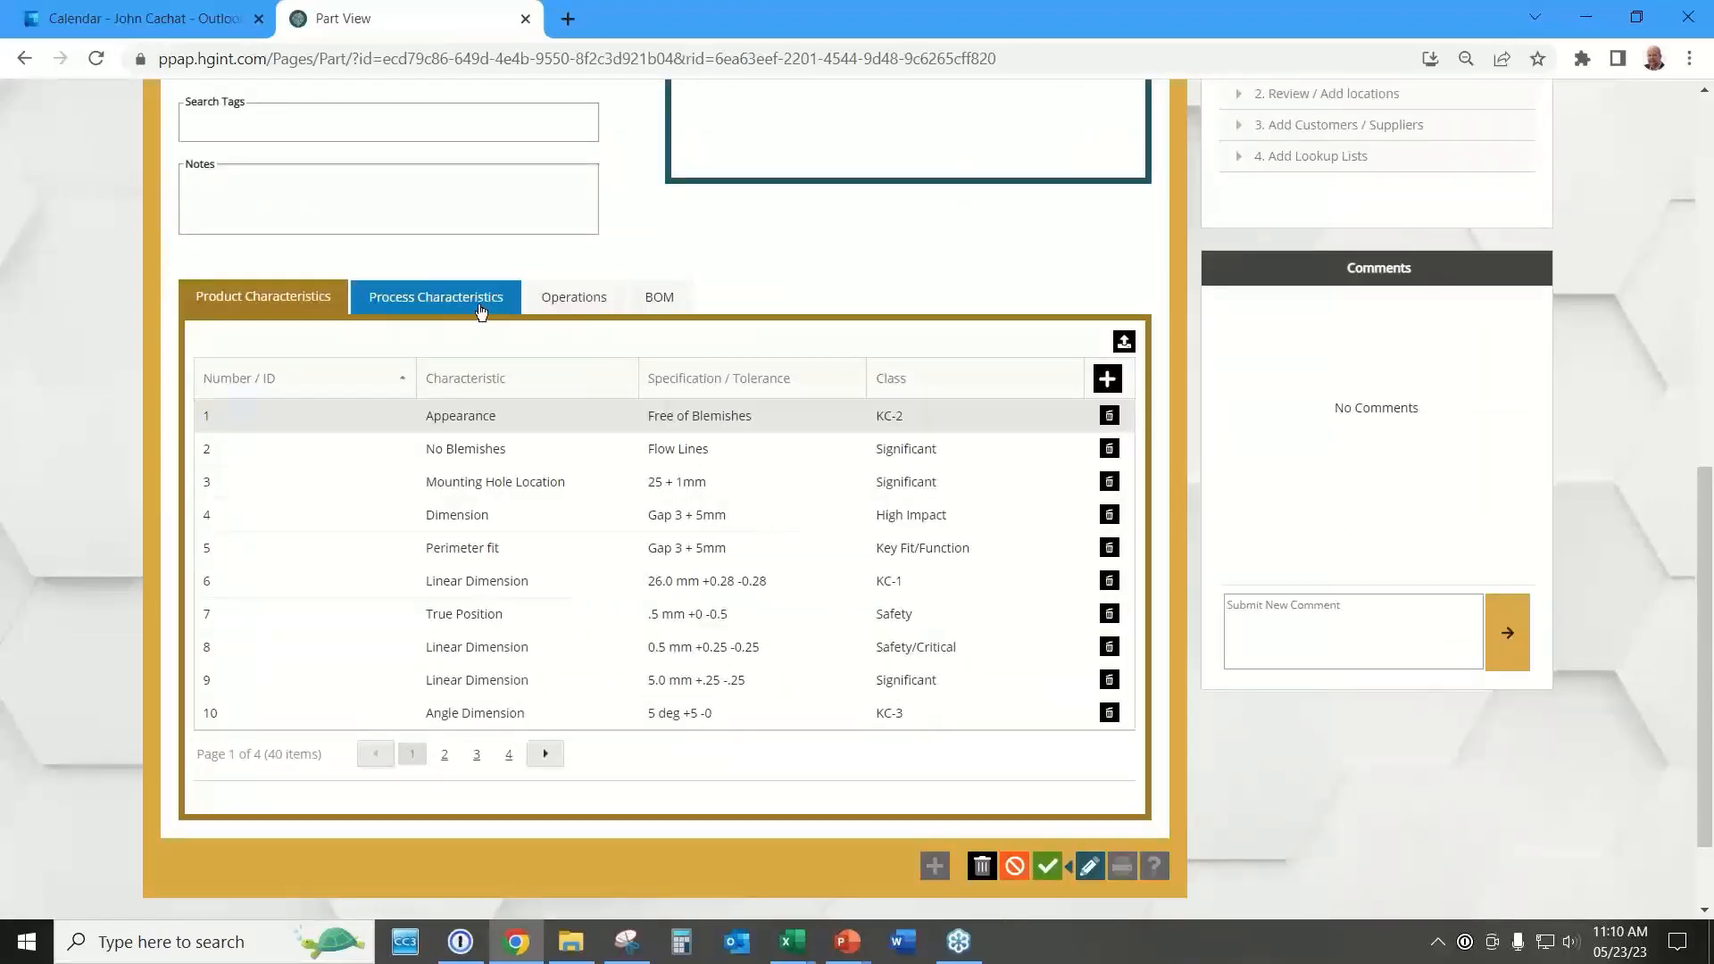
{"action": "left_click", "coordinate": [480, 302]}
{"action": "key", "text": "alt+Tab"}
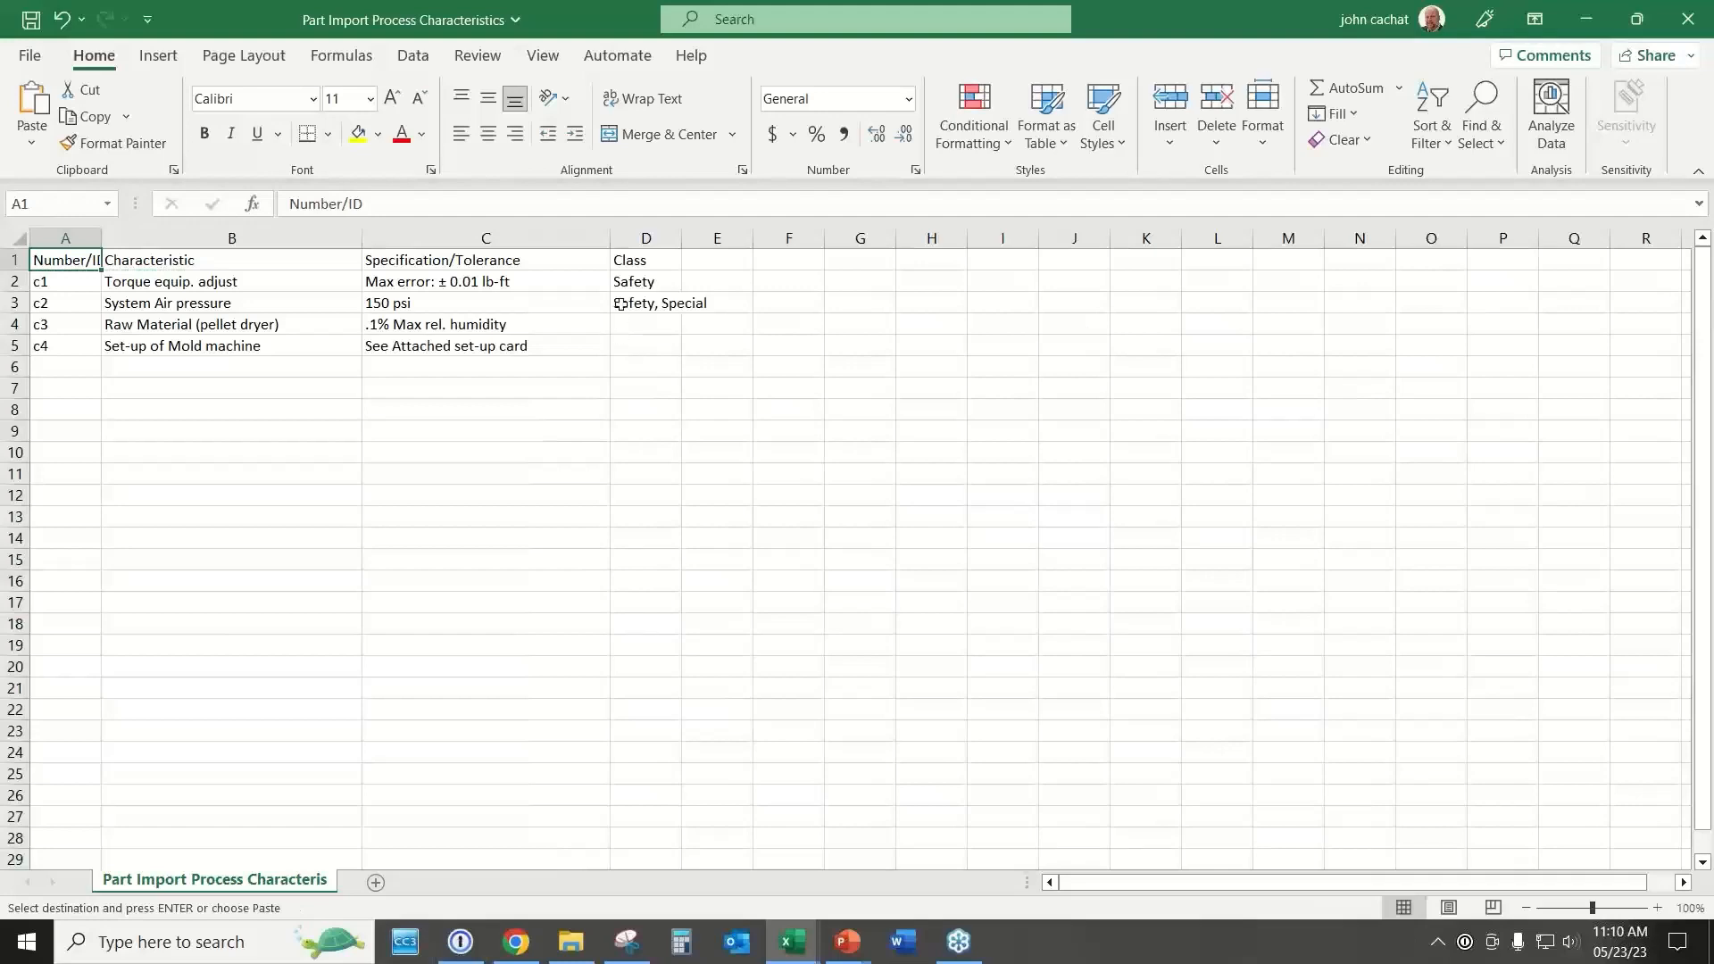
{"action": "left_click_drag", "start_coordinate": [615, 342], "coordinate": [72, 282]}
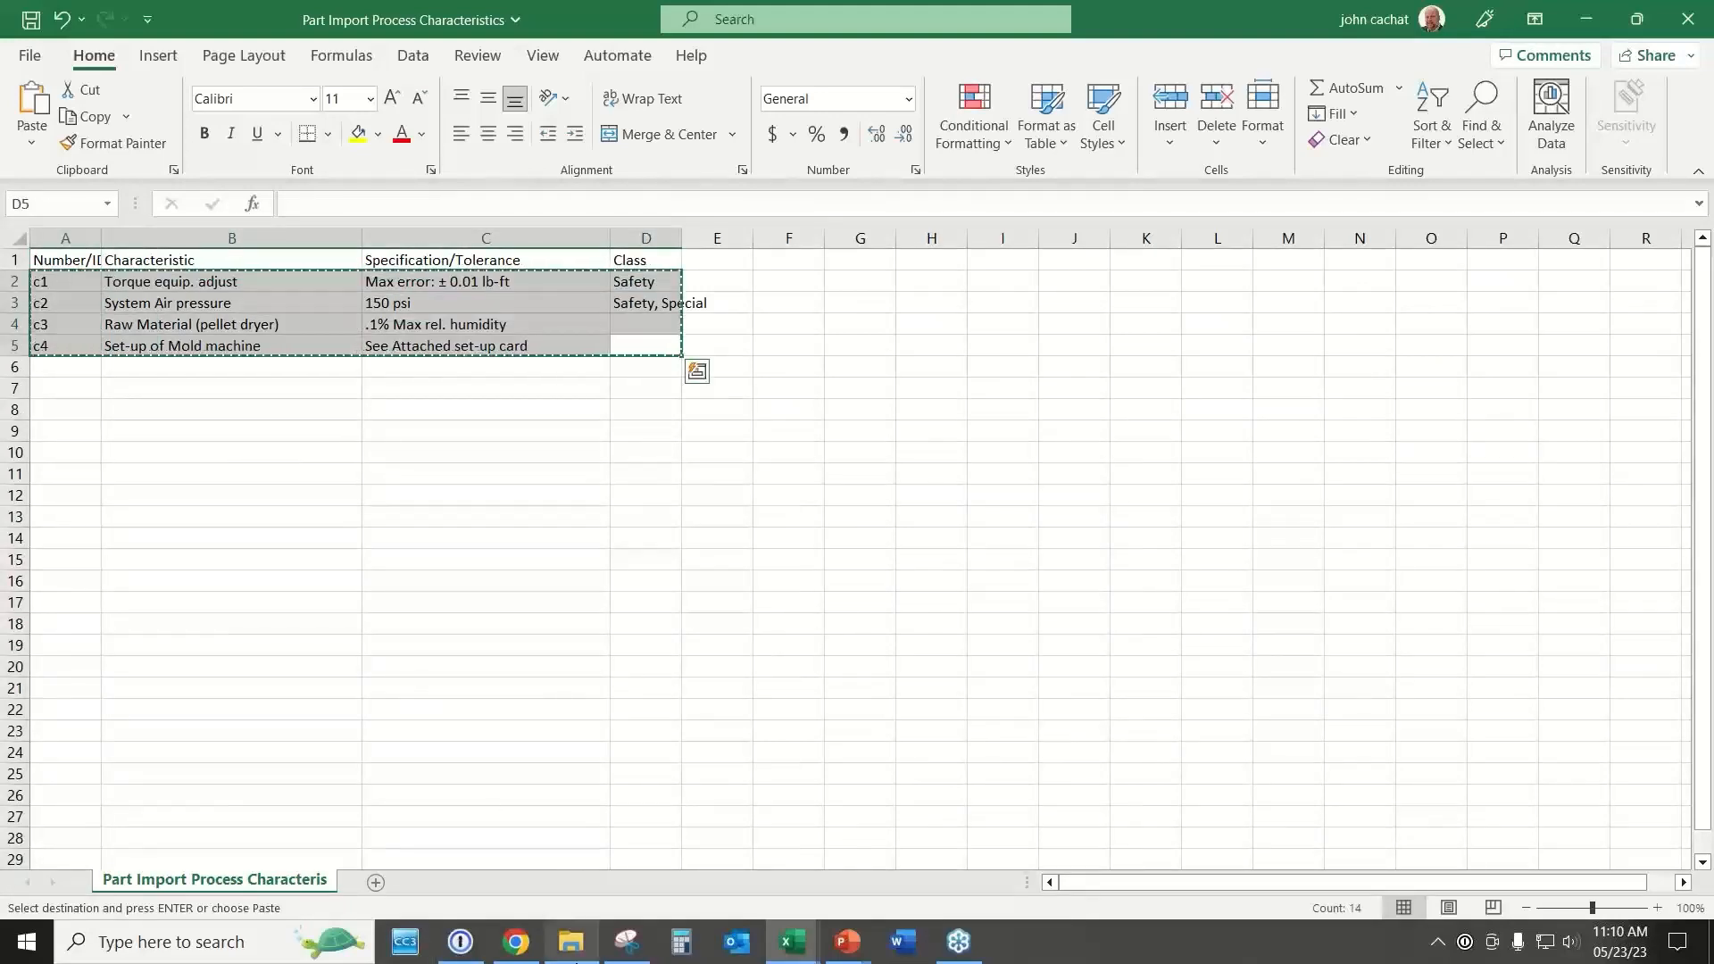
Return to the part in Chrome and paste the copied rows into the process characteristics import.
{"action": "left_click", "coordinate": [516, 942]}
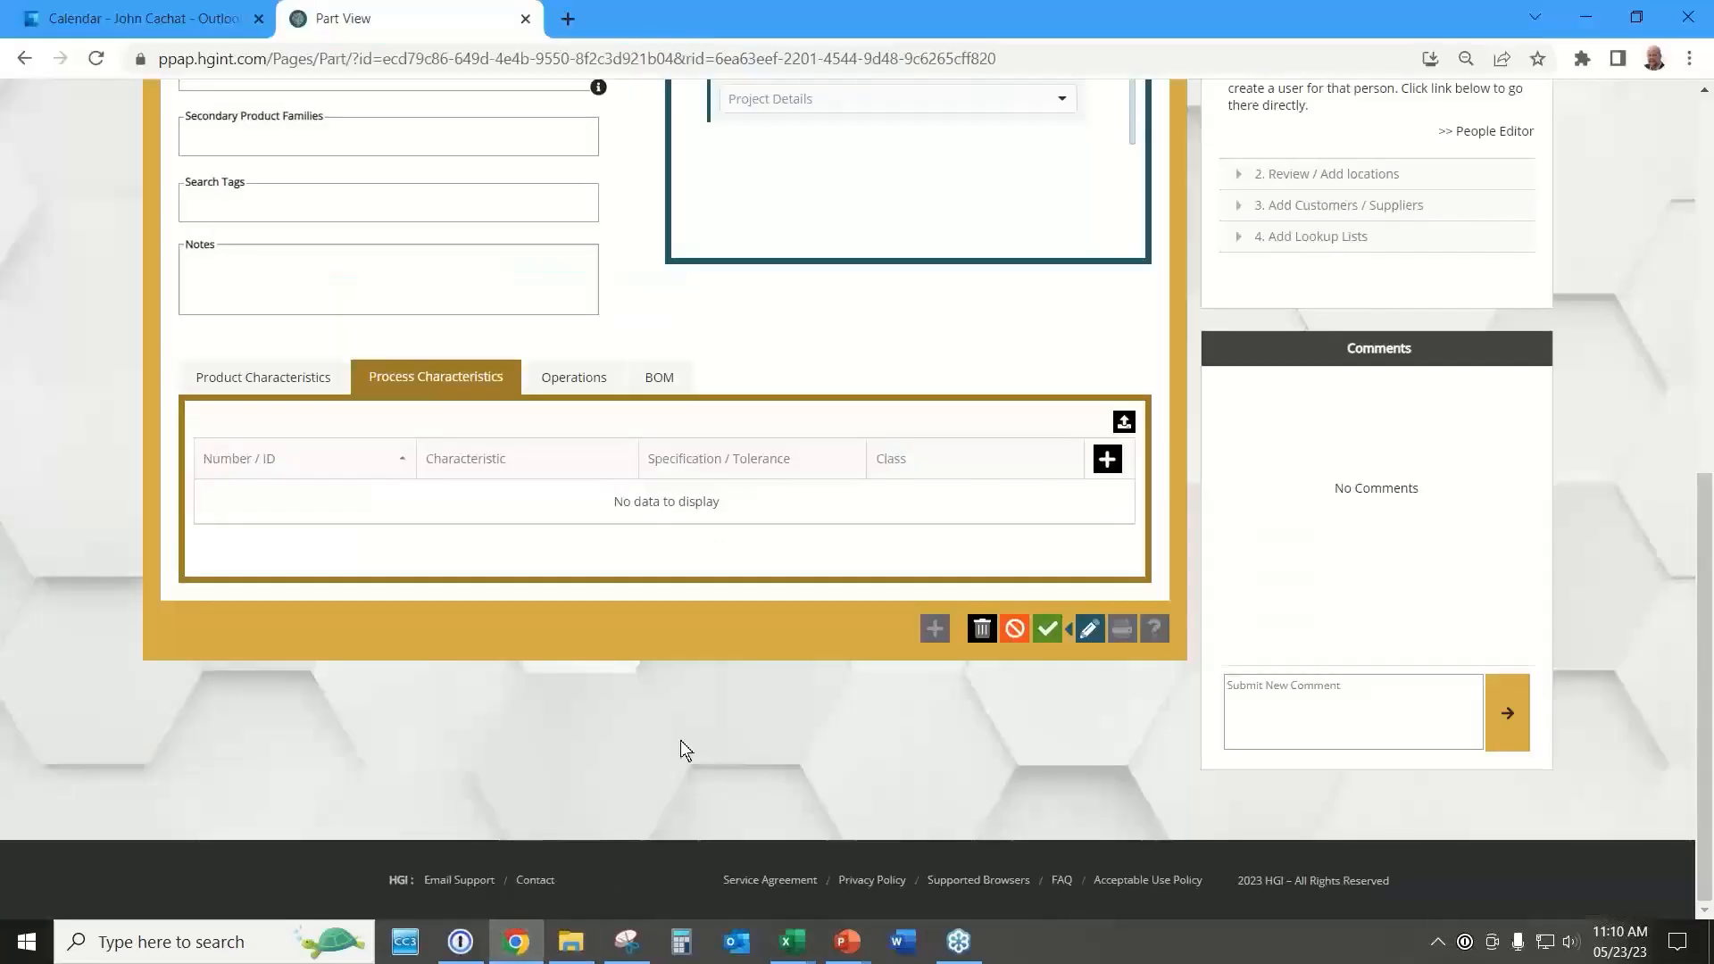
{"action": "left_click", "coordinate": [1124, 421]}
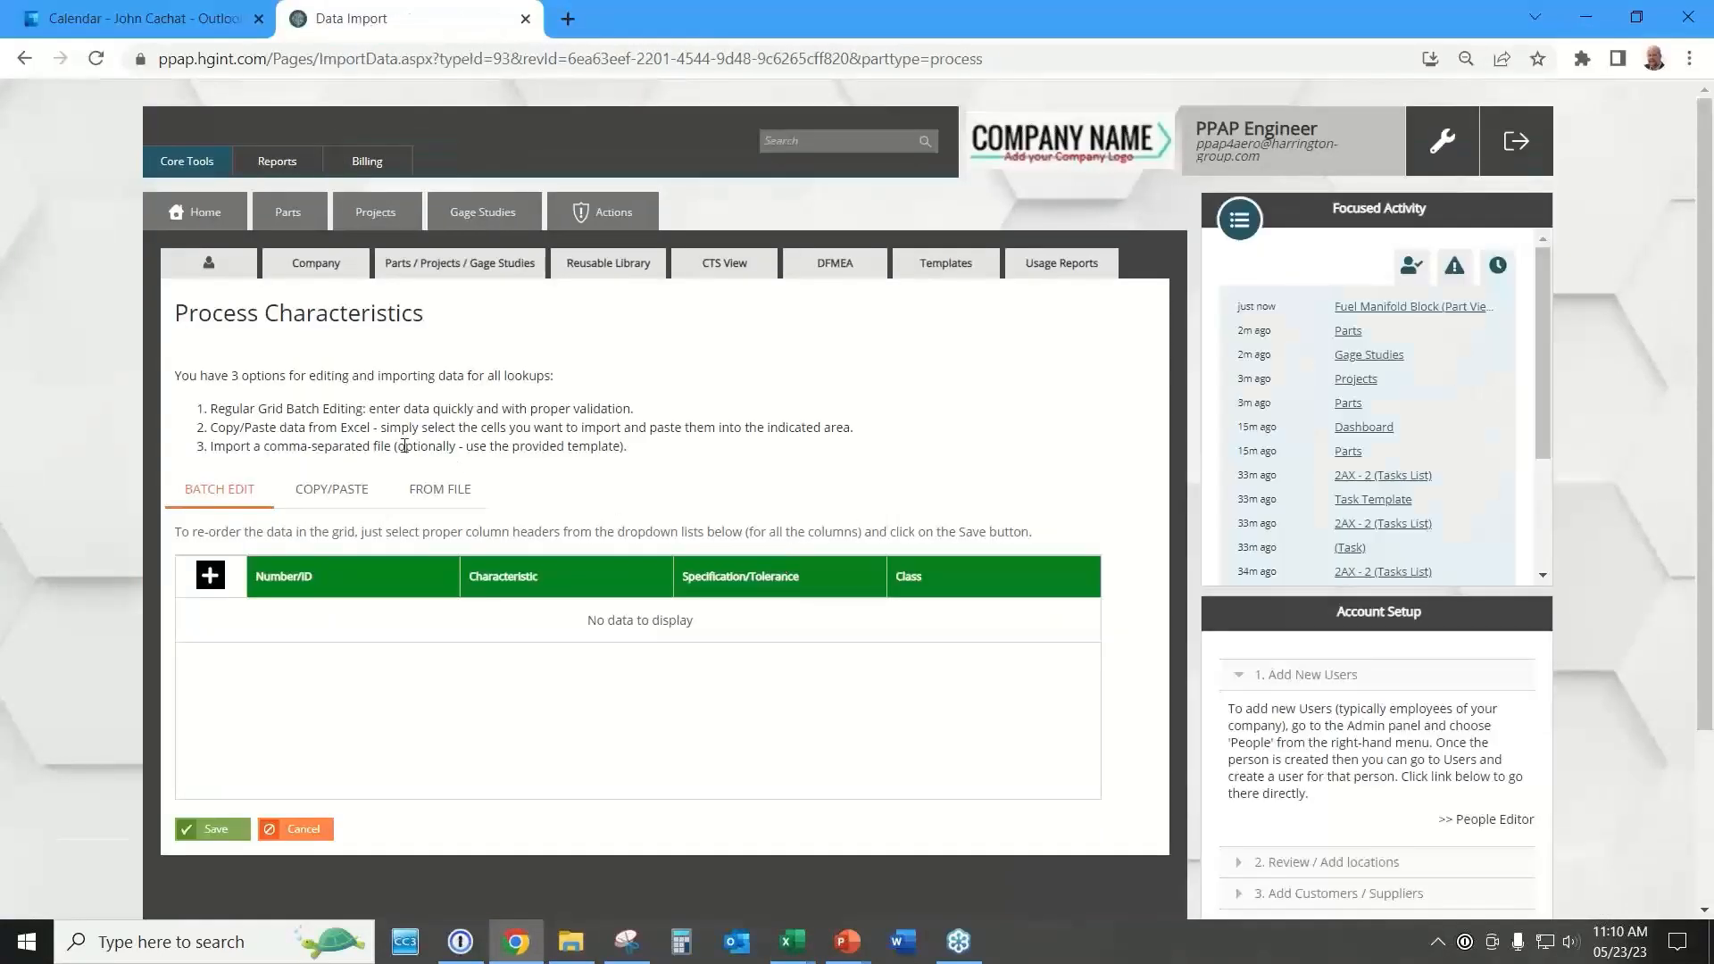
{"action": "left_click", "coordinate": [344, 491]}
{"action": "left_click", "coordinate": [1025, 634]}
{"action": "key", "text": "ctrl+v"}
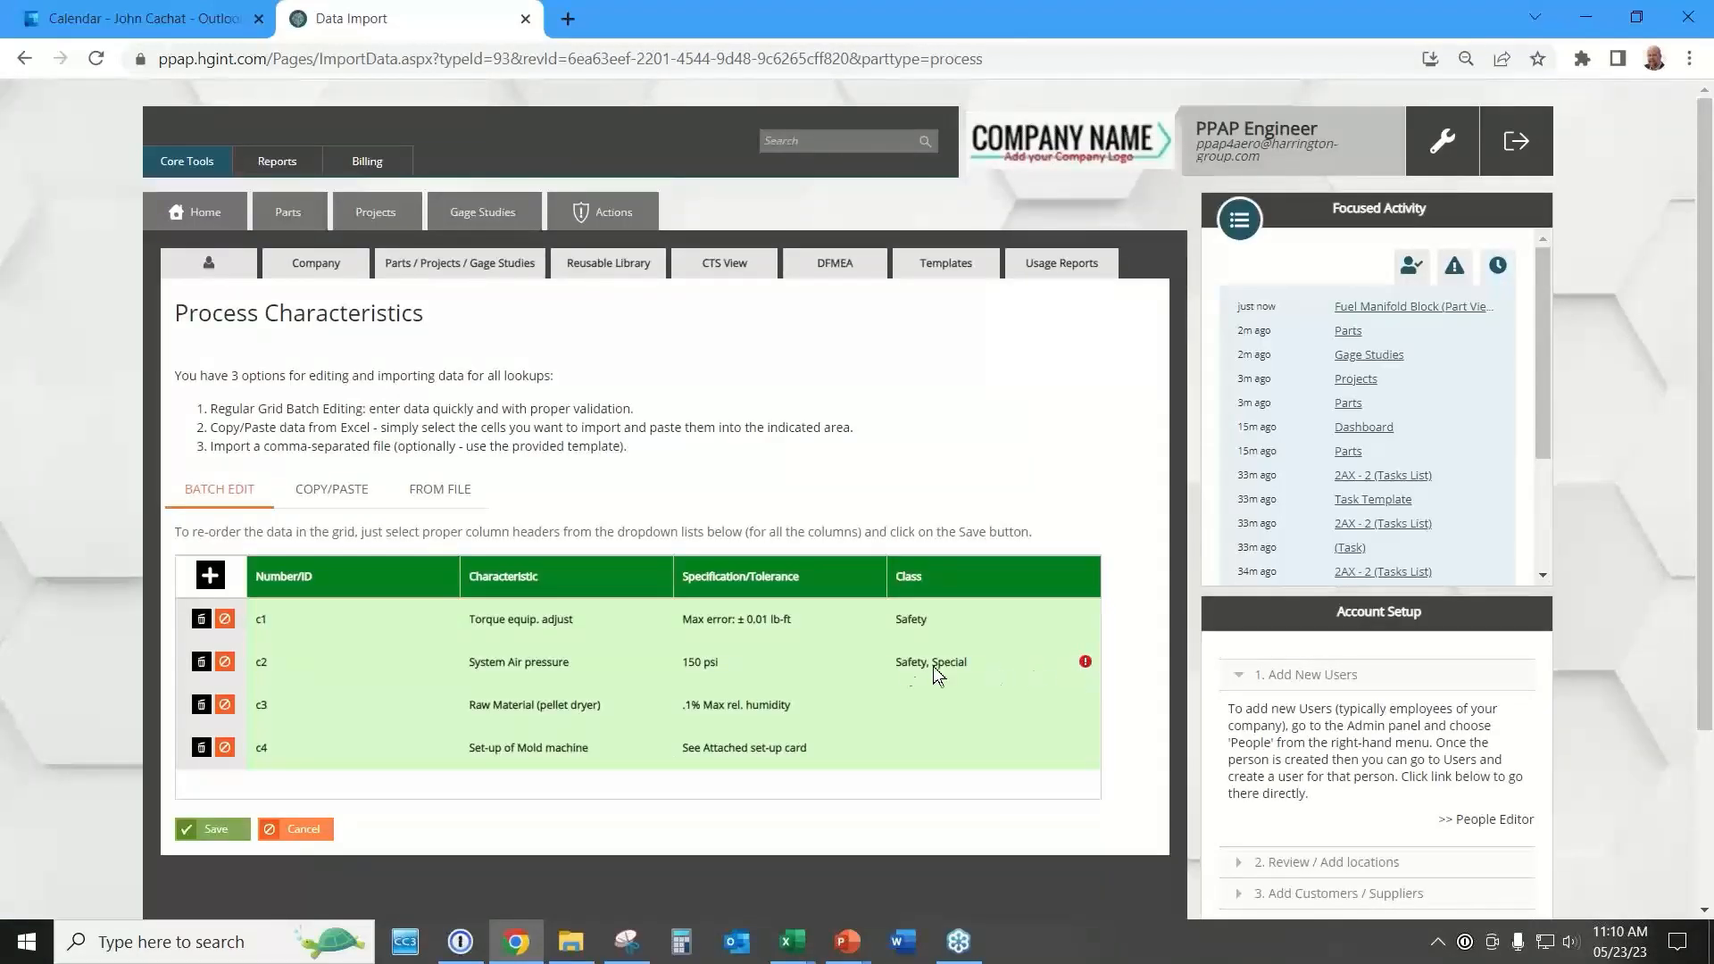
Set the class of process characteristic c2, System Air pressure, to the diamond symbol.
{"action": "left_click", "coordinate": [1083, 664]}
{"action": "left_click", "coordinate": [1083, 669]}
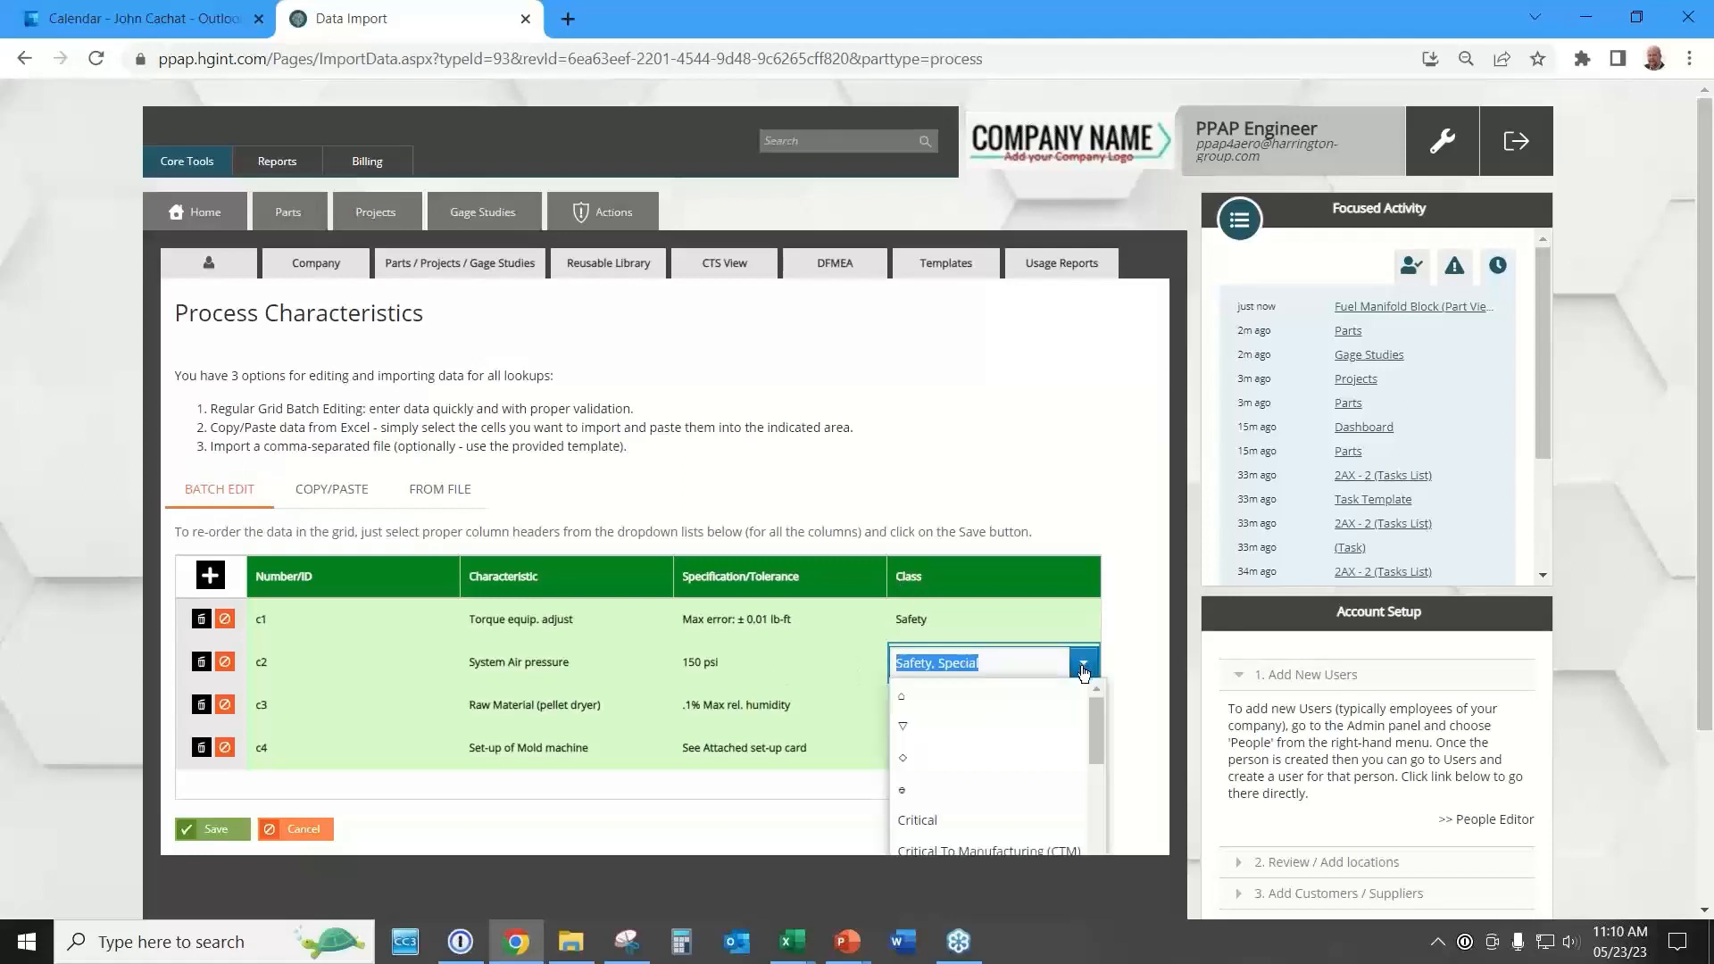
{"action": "left_click", "coordinate": [1058, 758]}
Set the class of process characteristic c3 to the diamond symbol and c4 to Critical To Manufacturing (CTM), and save the import.
{"action": "left_click", "coordinate": [1085, 710]}
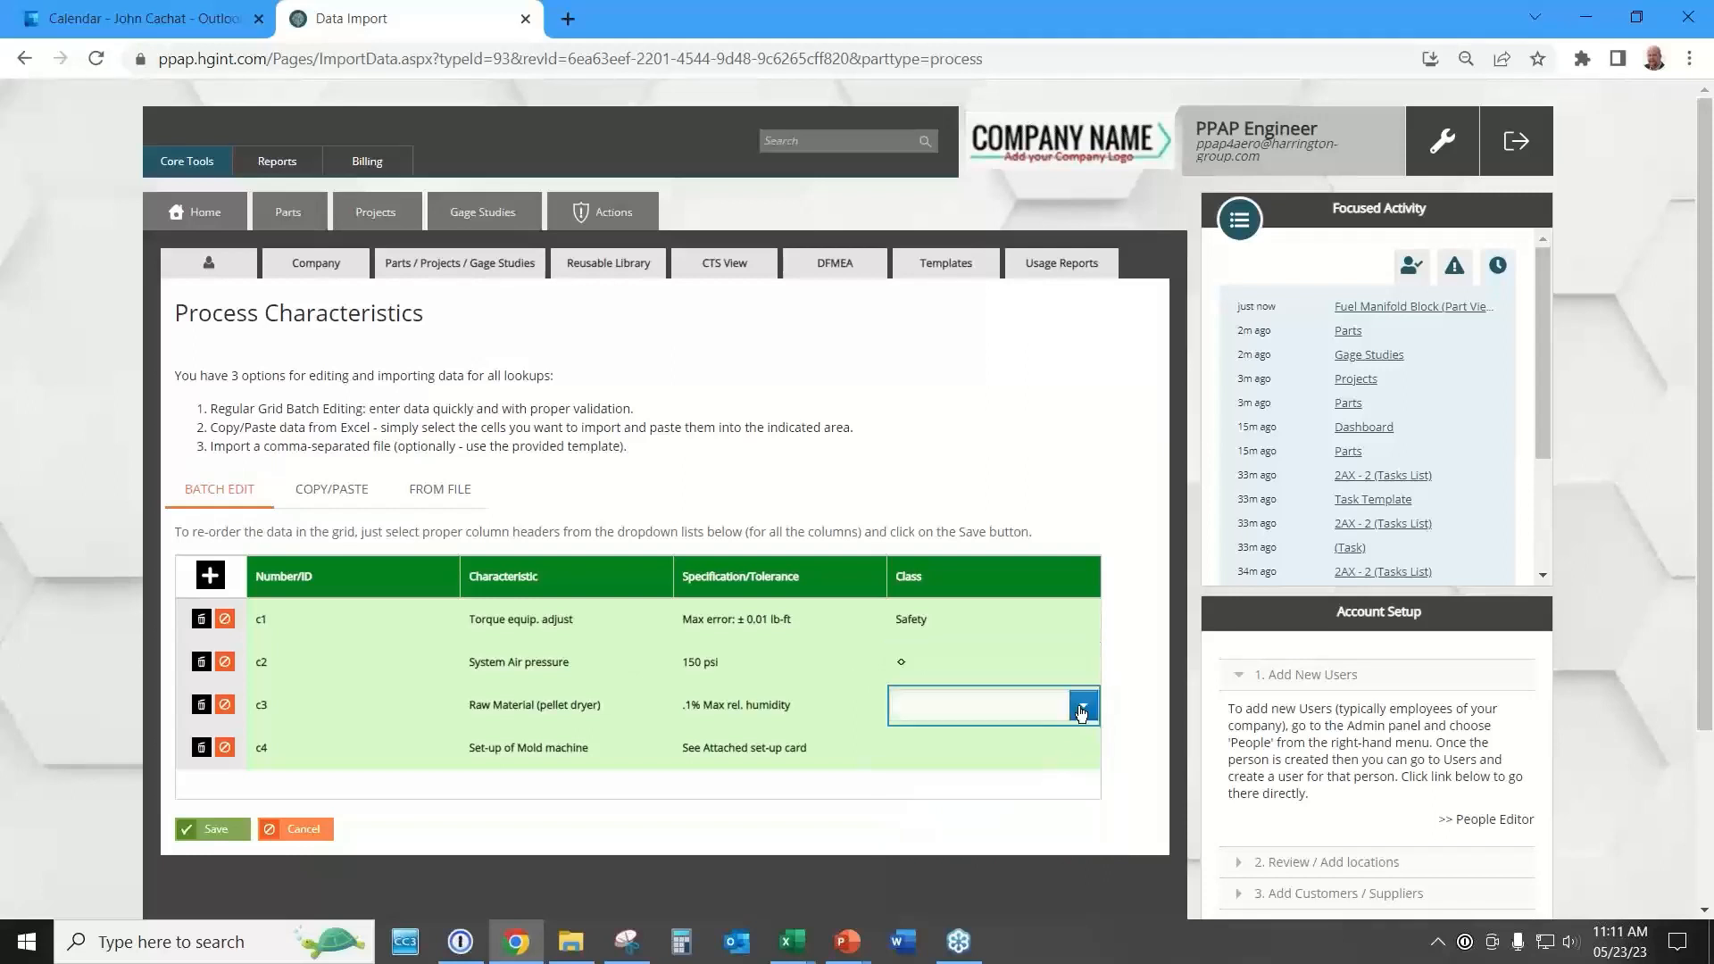
{"action": "left_click", "coordinate": [1083, 705]}
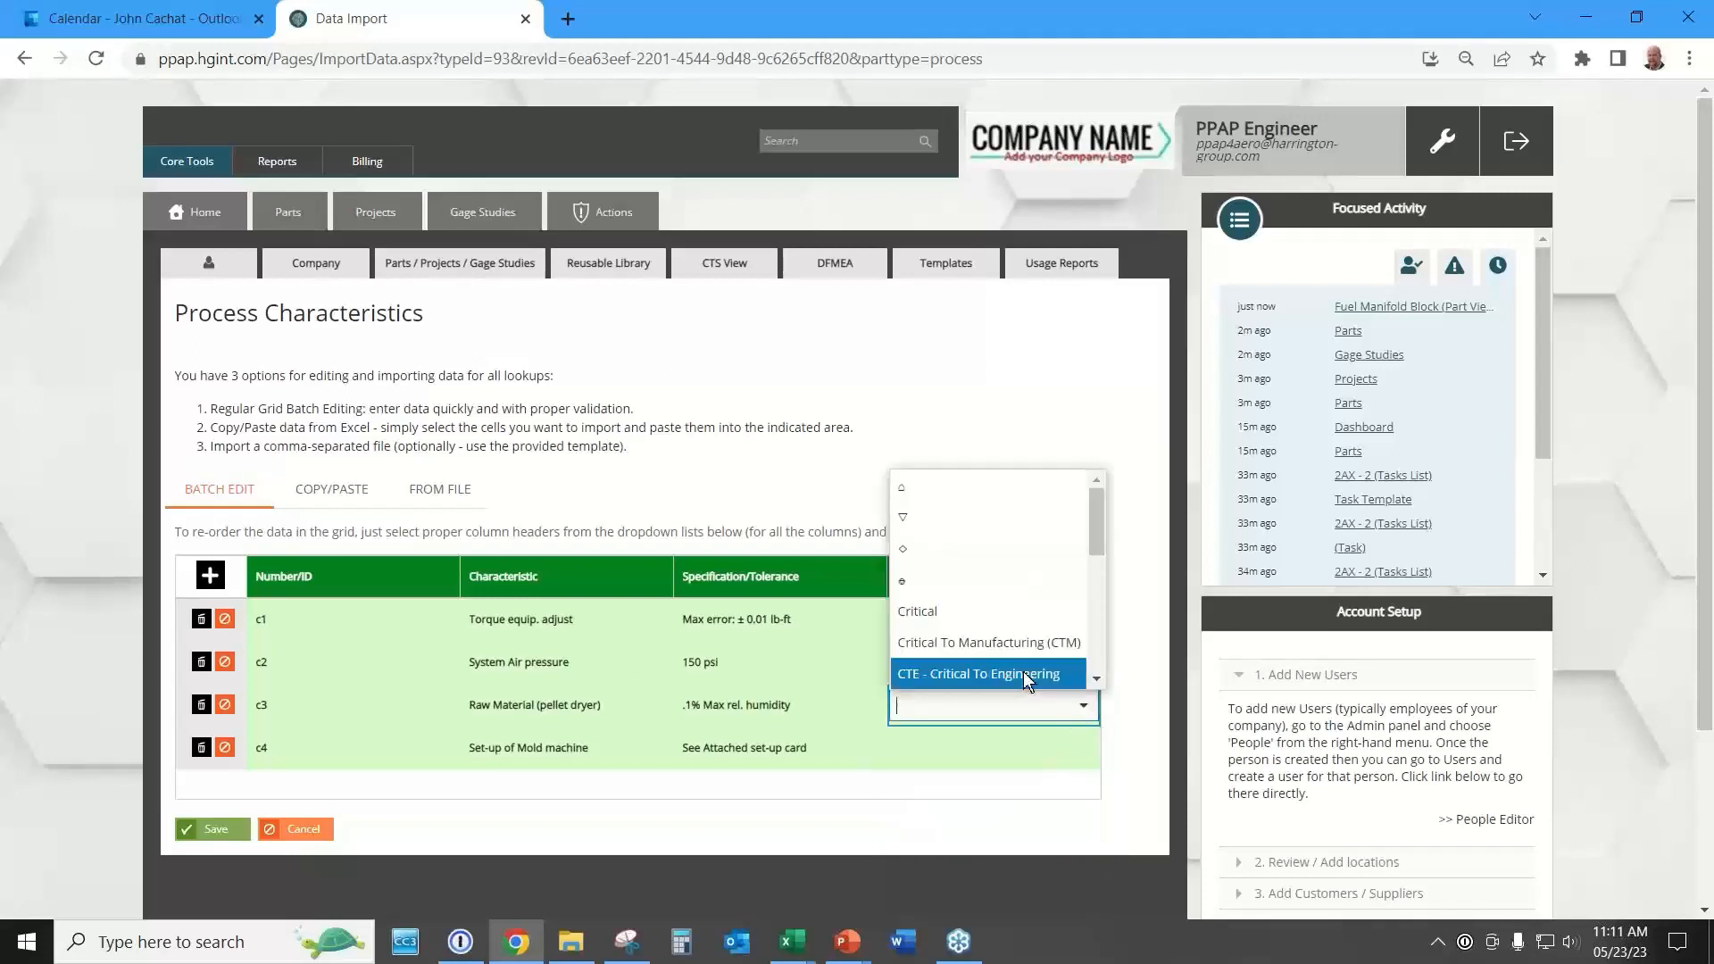
{"action": "left_click", "coordinate": [940, 559]}
{"action": "left_click", "coordinate": [1084, 755]}
{"action": "left_click", "coordinate": [1083, 749]}
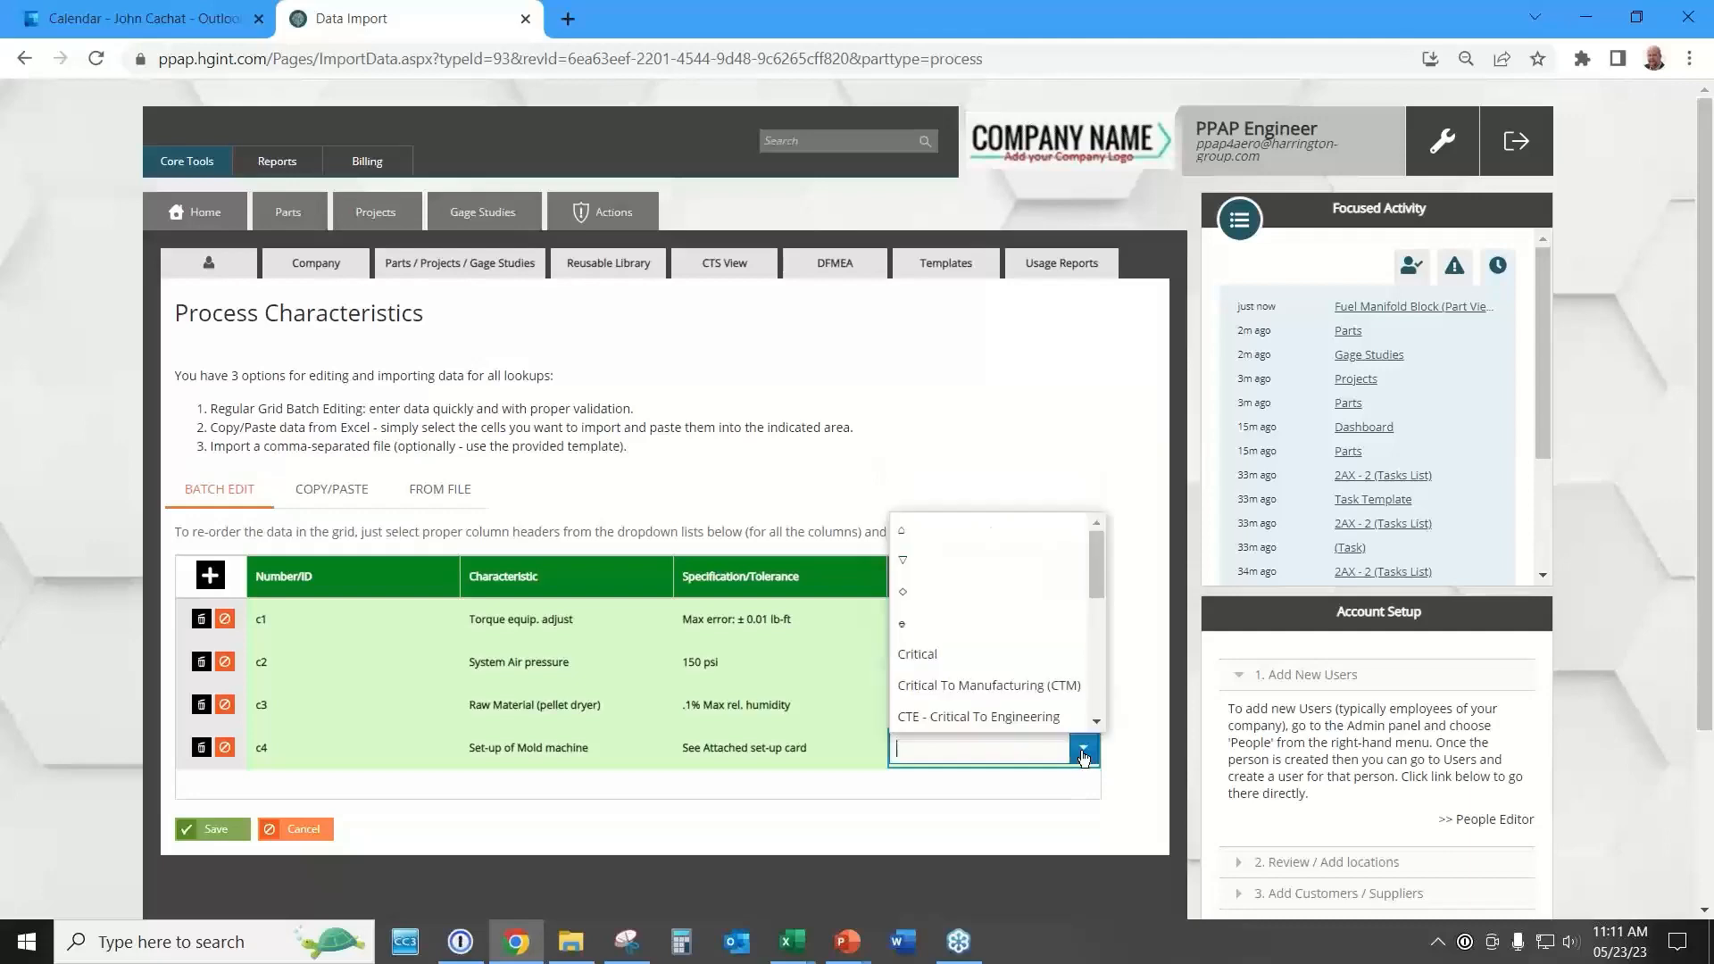
{"action": "left_click", "coordinate": [993, 701]}
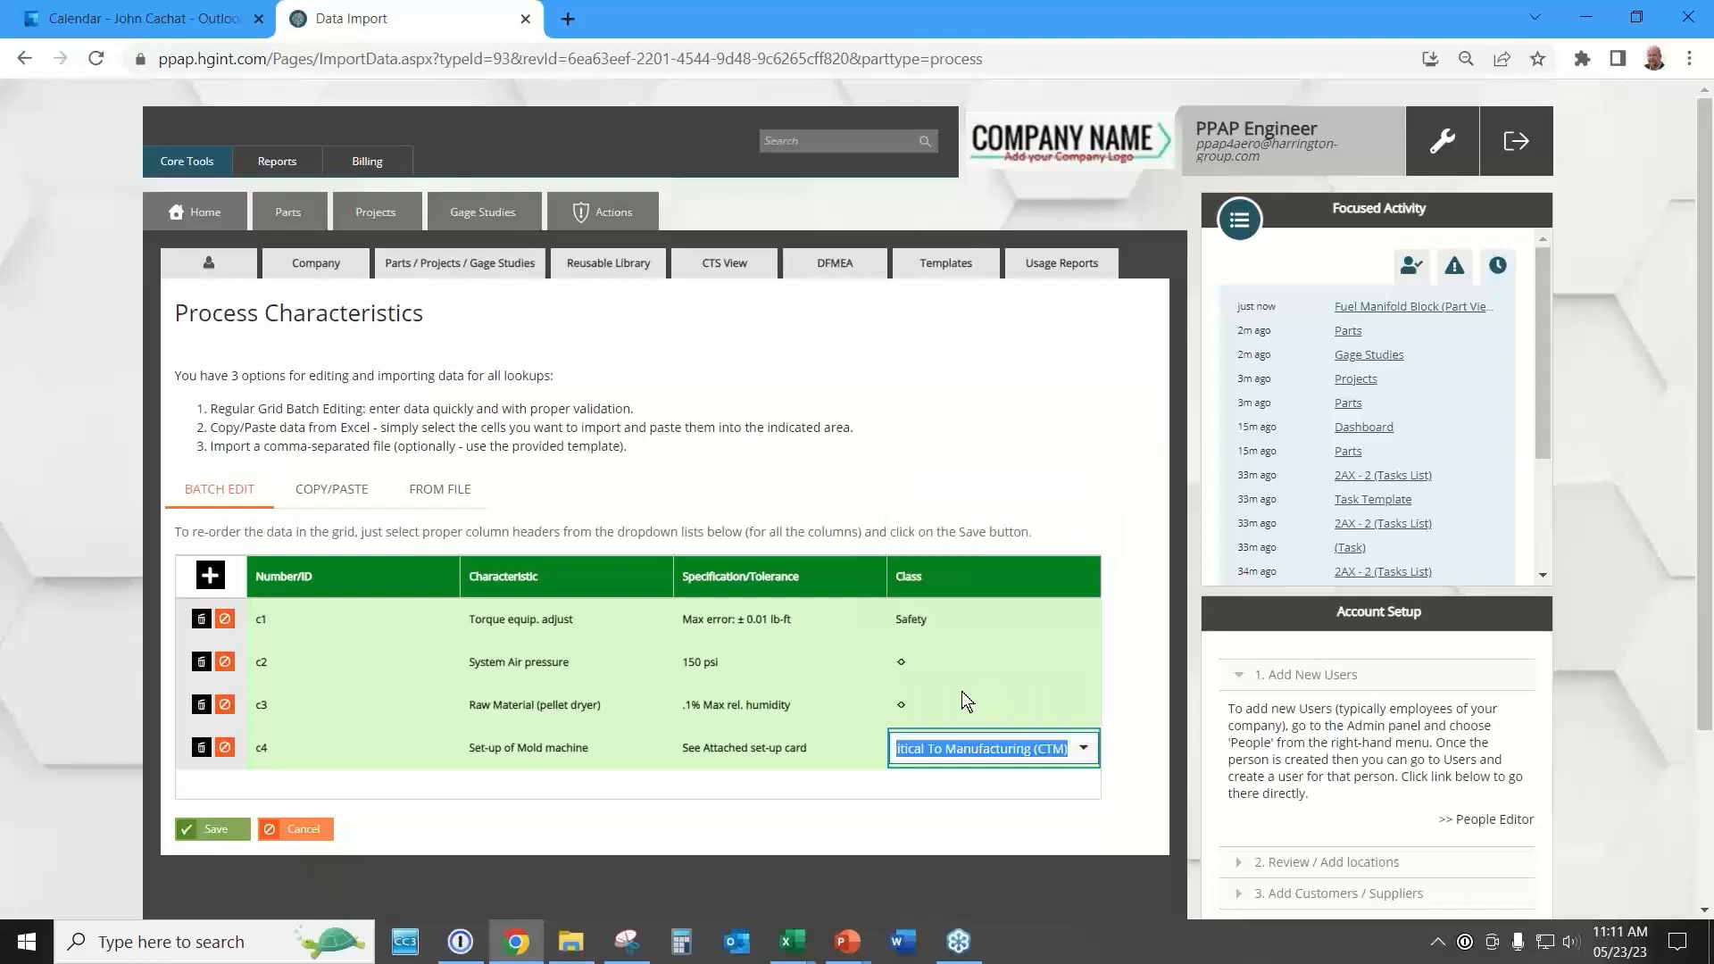
{"action": "left_click", "coordinate": [206, 829]}
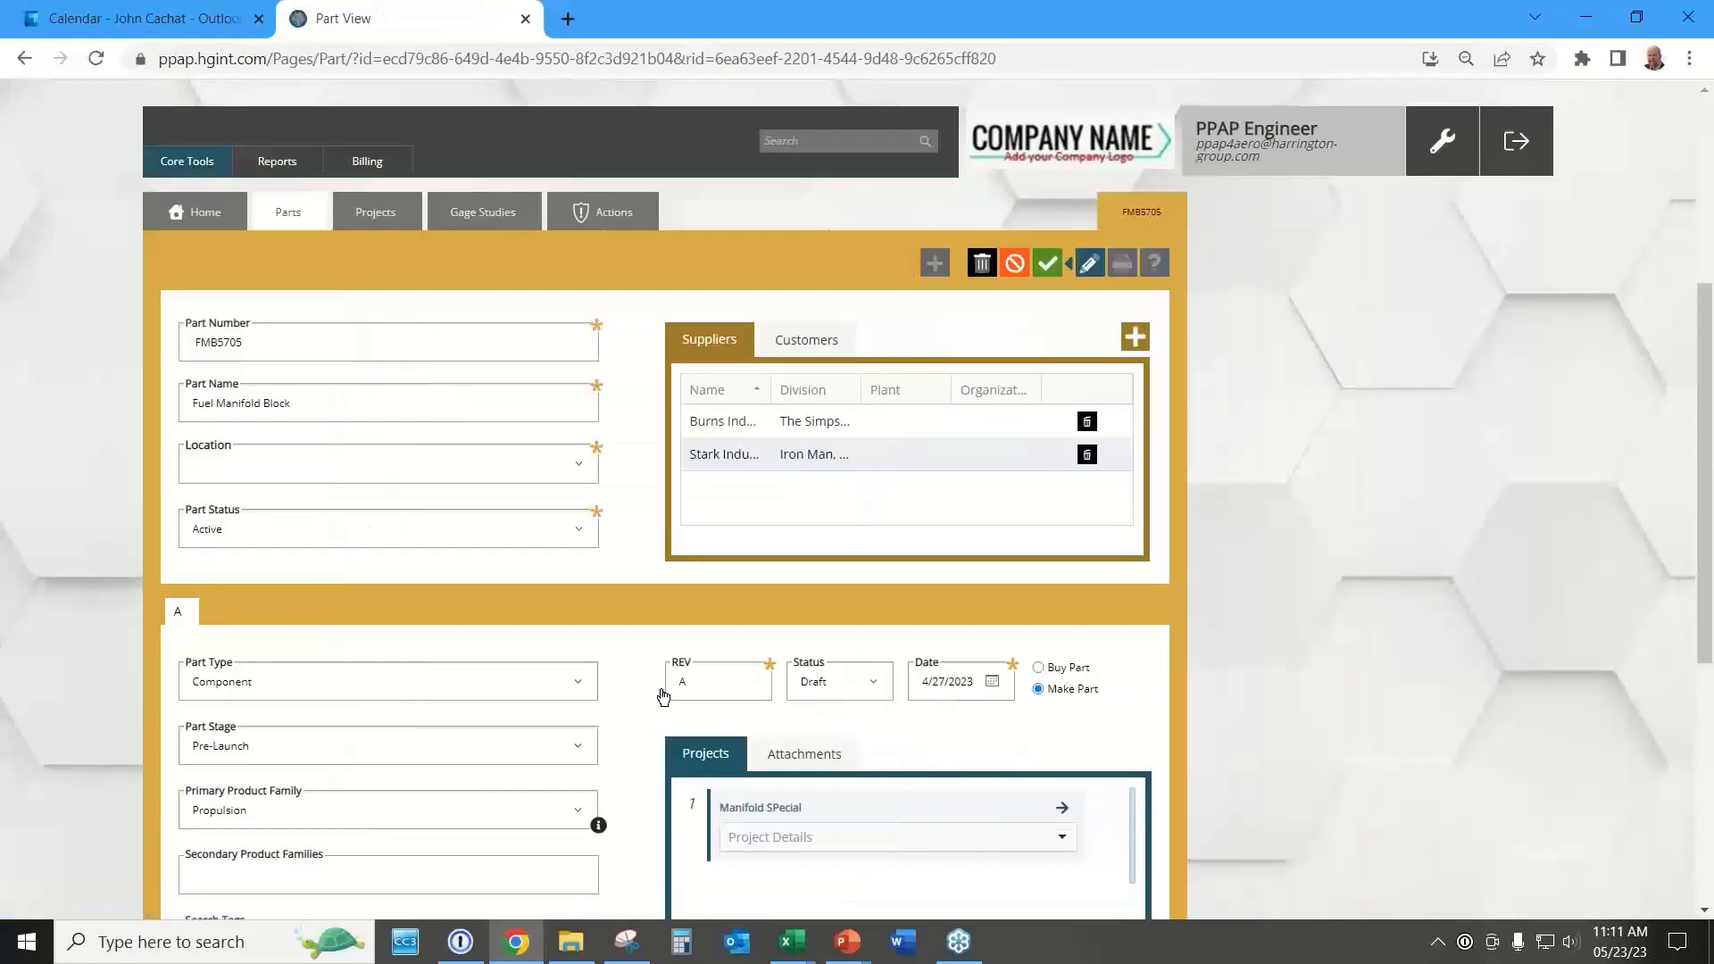
Review the part's product characteristics and its attachments, select the part image file, and return to the part's project list.
{"action": "scroll", "coordinate": [660, 689], "scroll_direction": "down", "scroll_amount": 5}
{"action": "scroll", "coordinate": [656, 701], "scroll_direction": "down", "scroll_amount": 5}
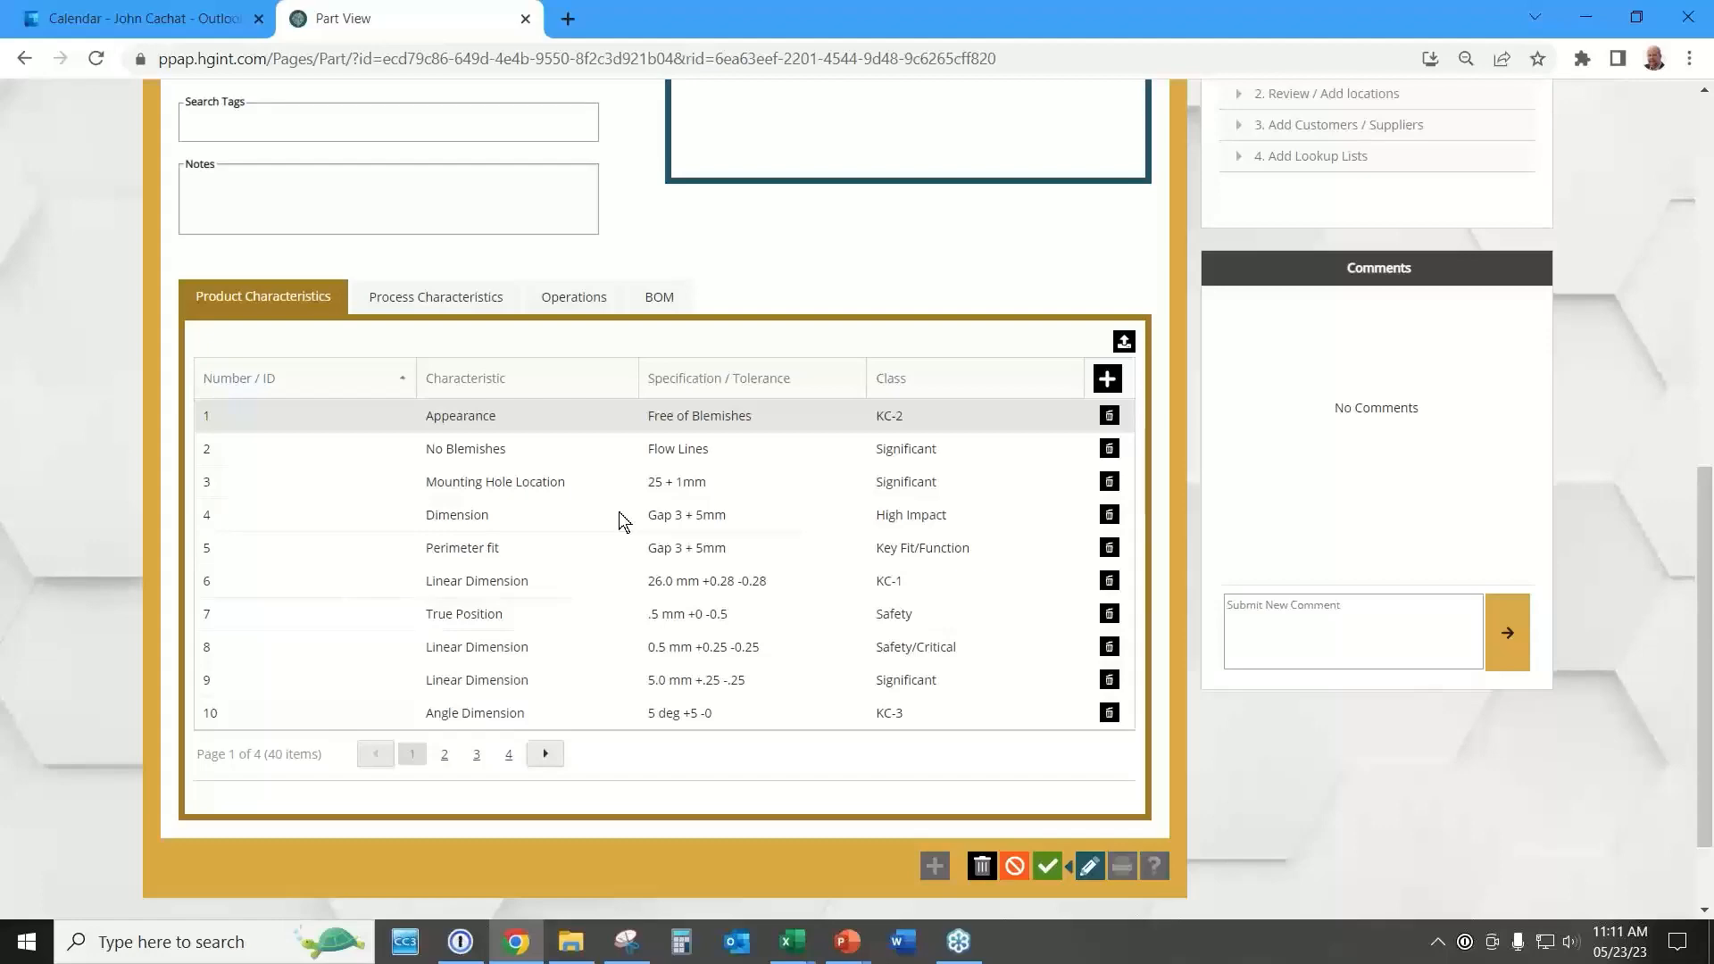
{"action": "scroll", "coordinate": [620, 514], "scroll_direction": "up", "scroll_amount": 10}
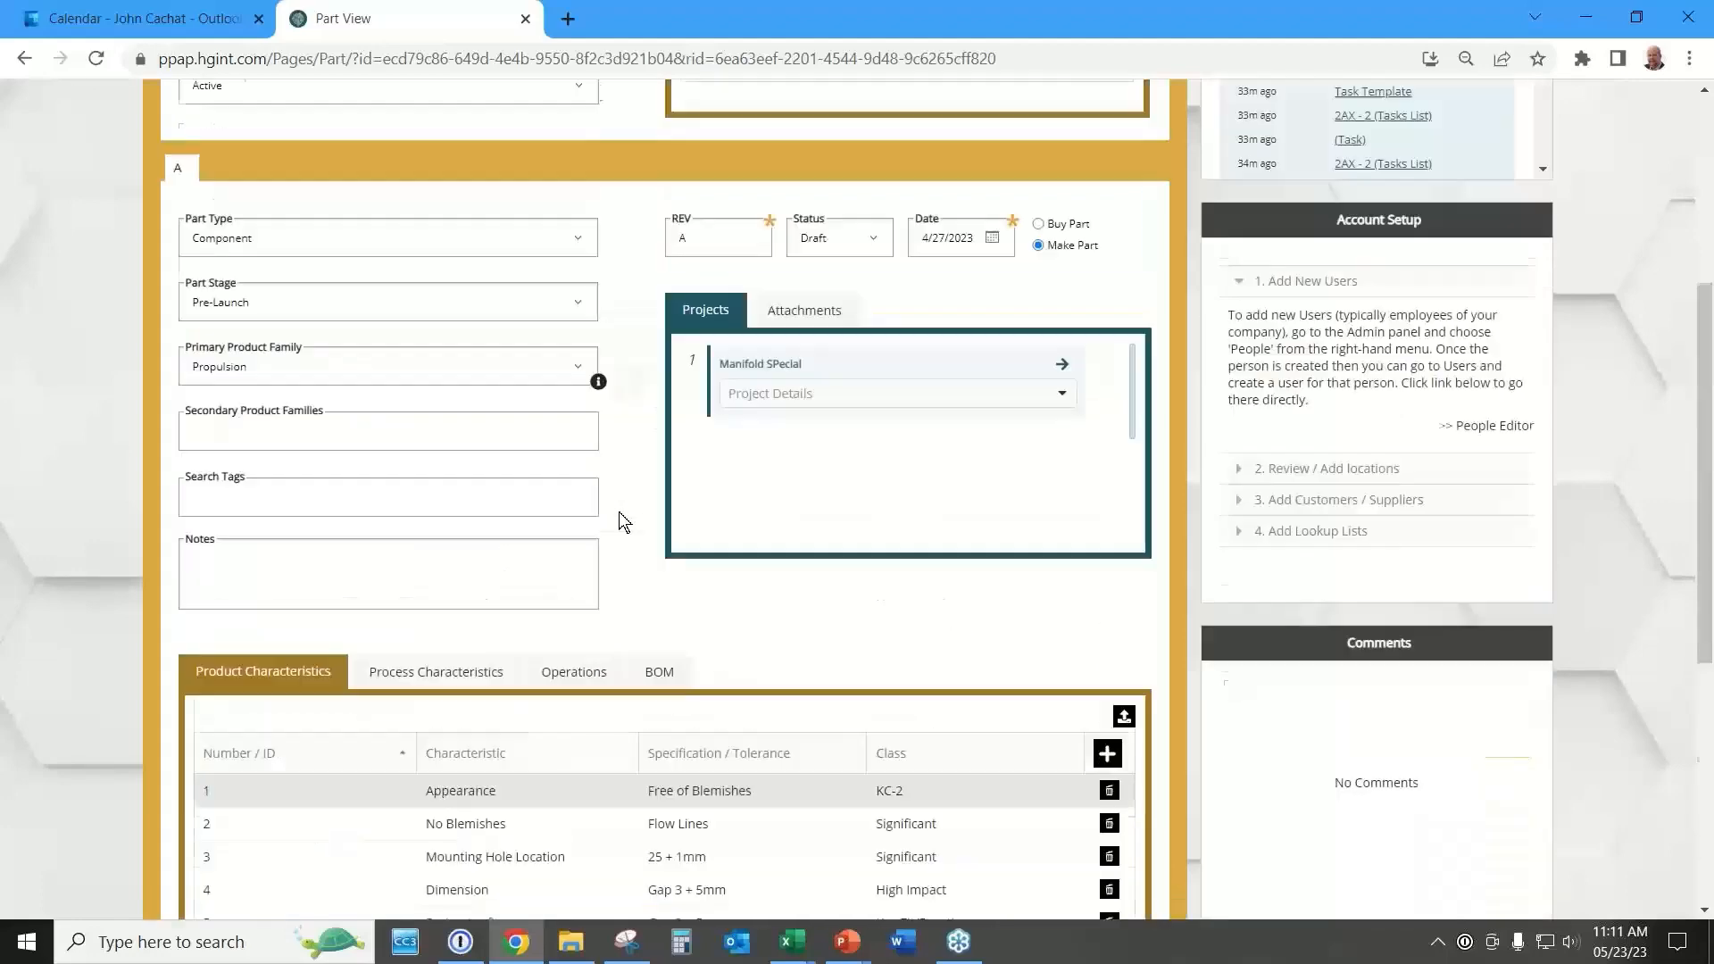
{"action": "scroll", "coordinate": [884, 659], "scroll_direction": "down", "scroll_amount": 5}
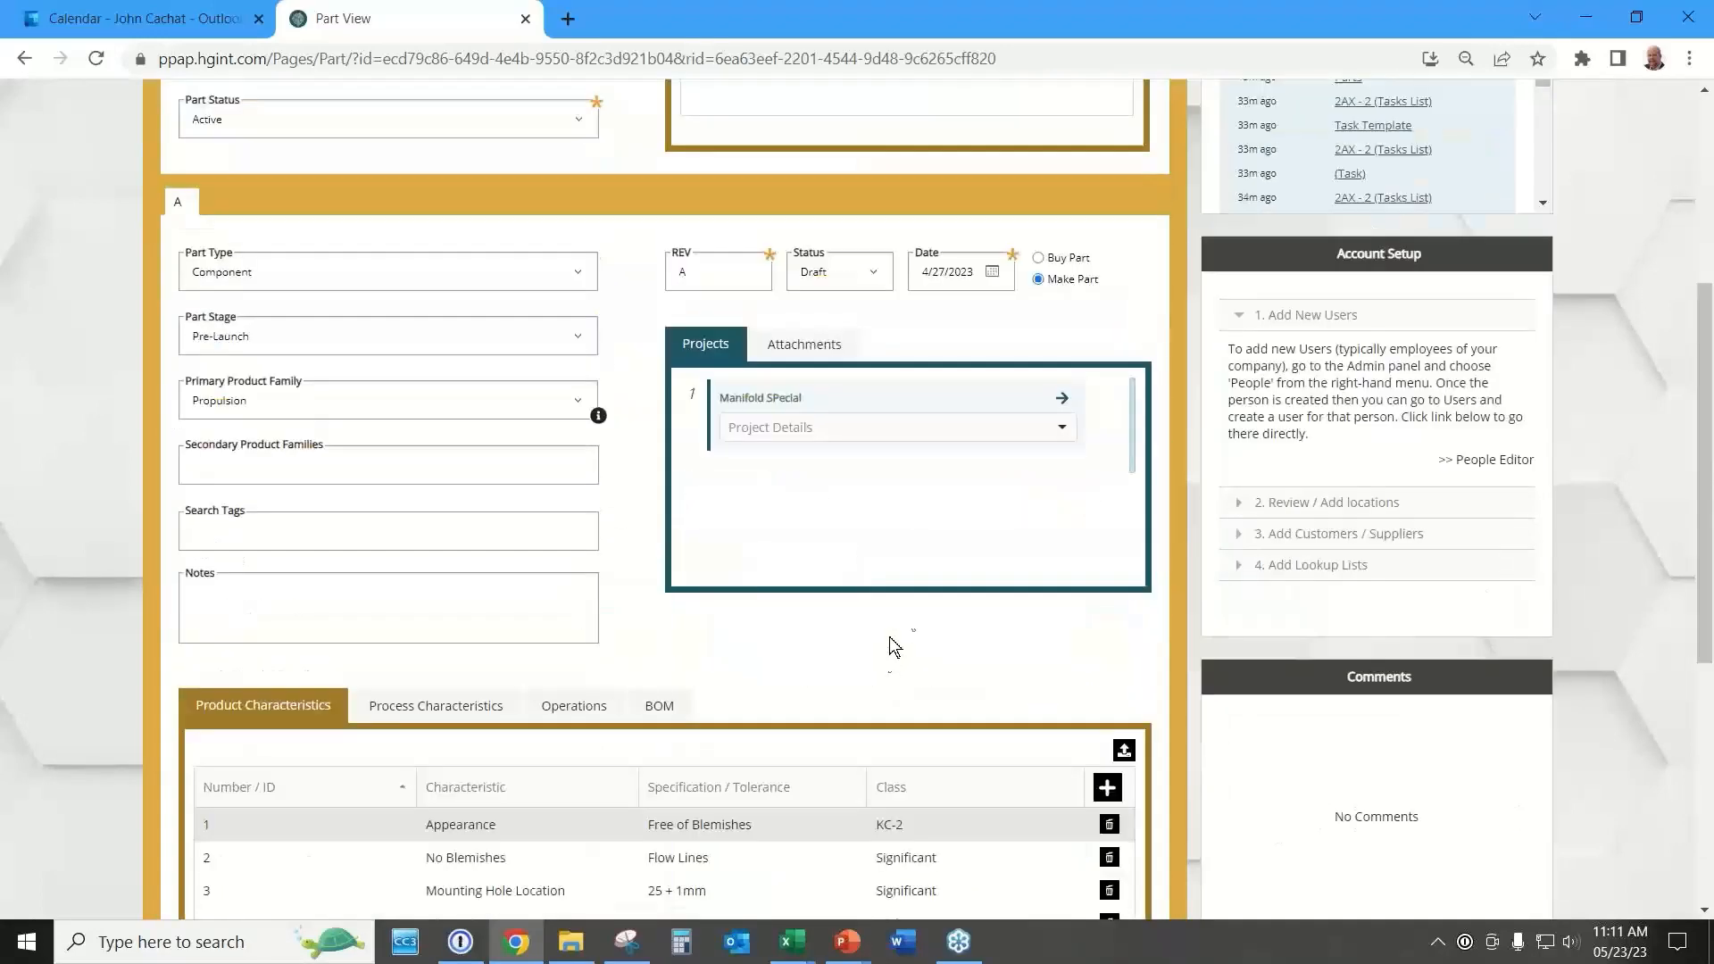
{"action": "left_click", "coordinate": [806, 350]}
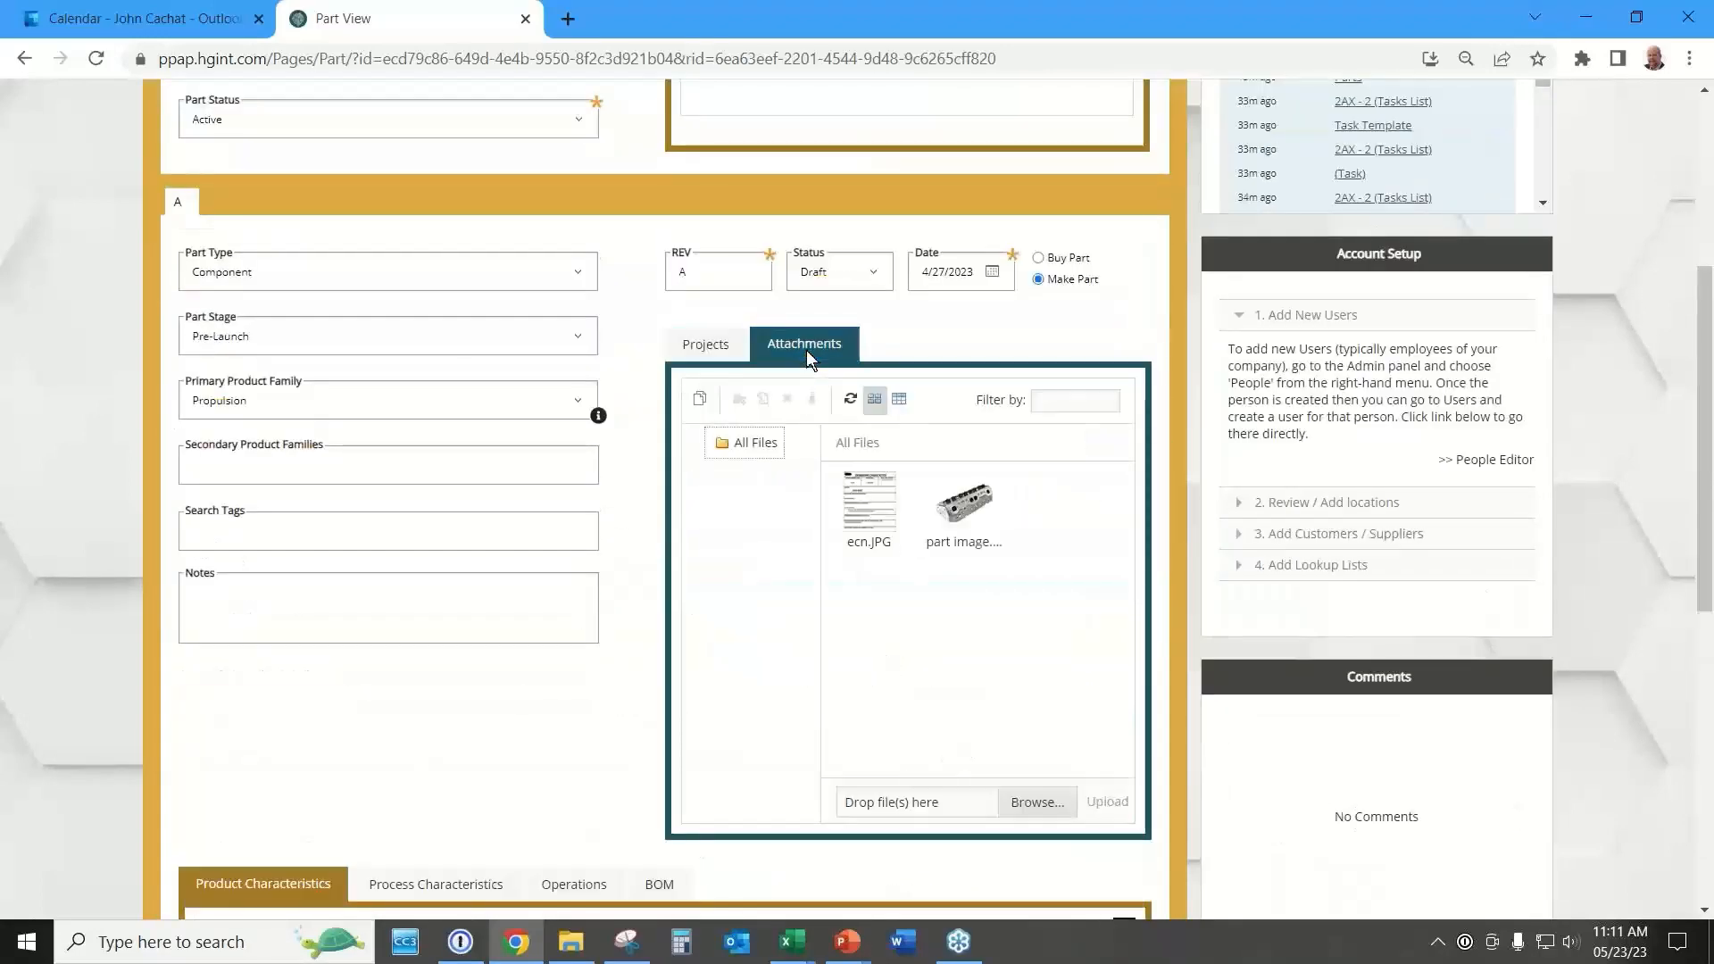
{"action": "left_click", "coordinate": [974, 535]}
{"action": "left_click", "coordinate": [708, 350]}
Open the Manifold SPecial project from the part and review its details.
{"action": "left_click", "coordinate": [1062, 398]}
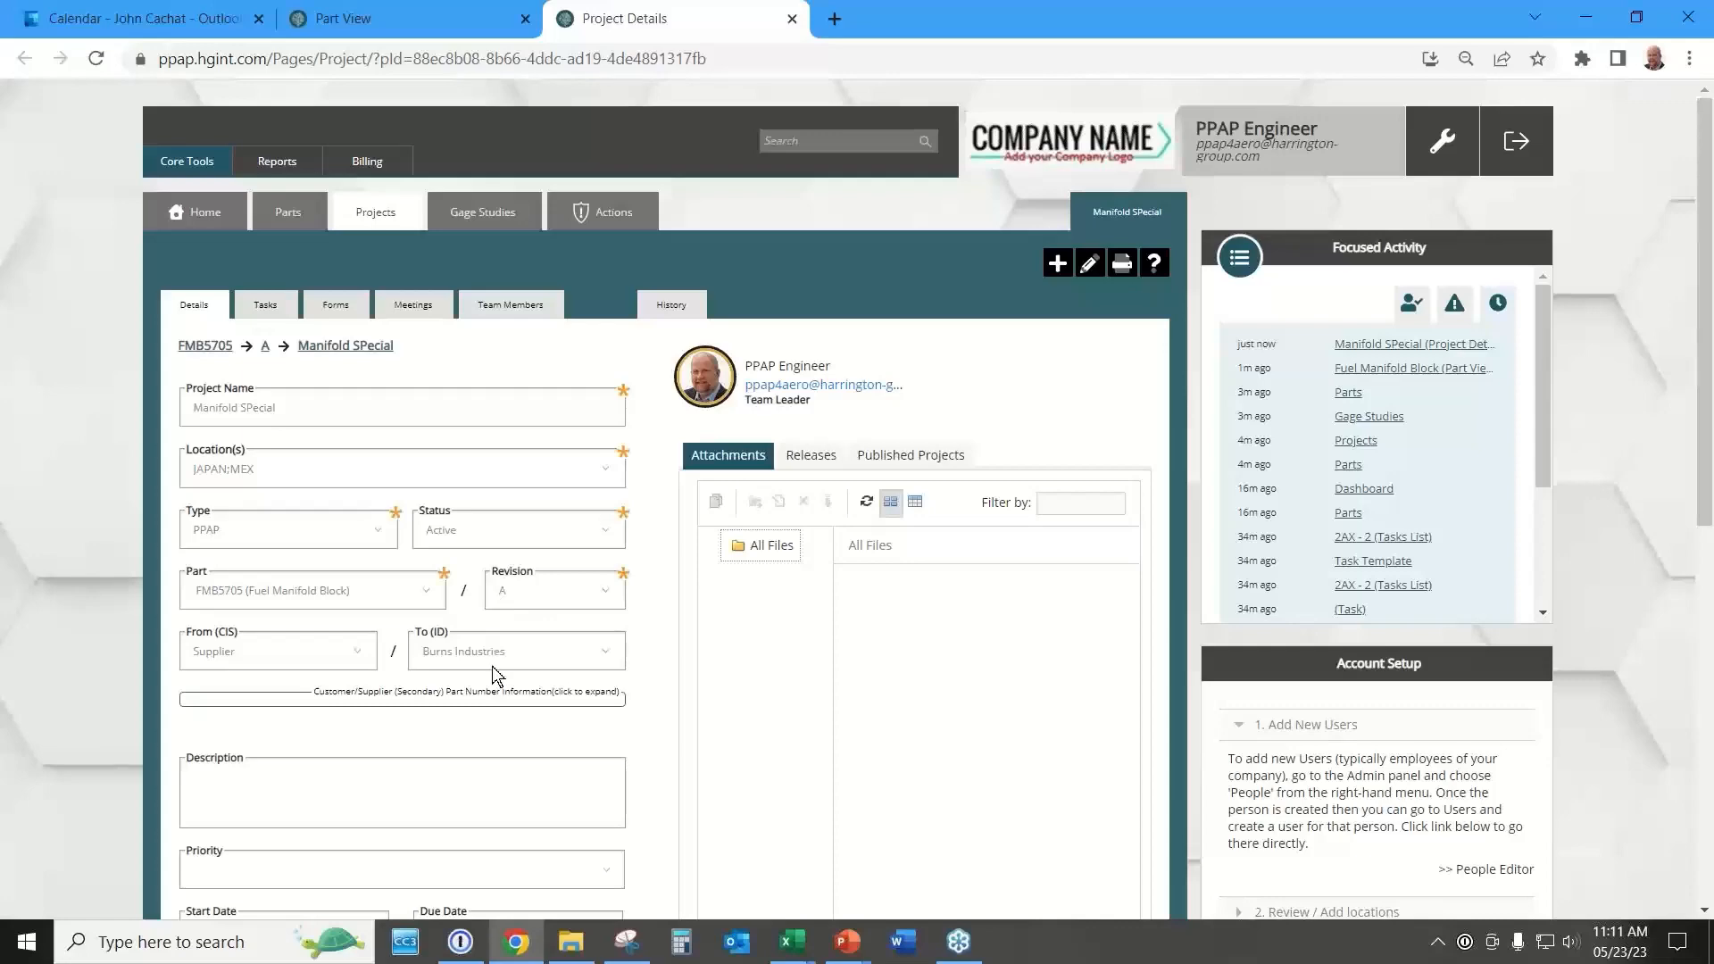
{"action": "scroll", "coordinate": [491, 666], "scroll_direction": "down", "scroll_amount": 5}
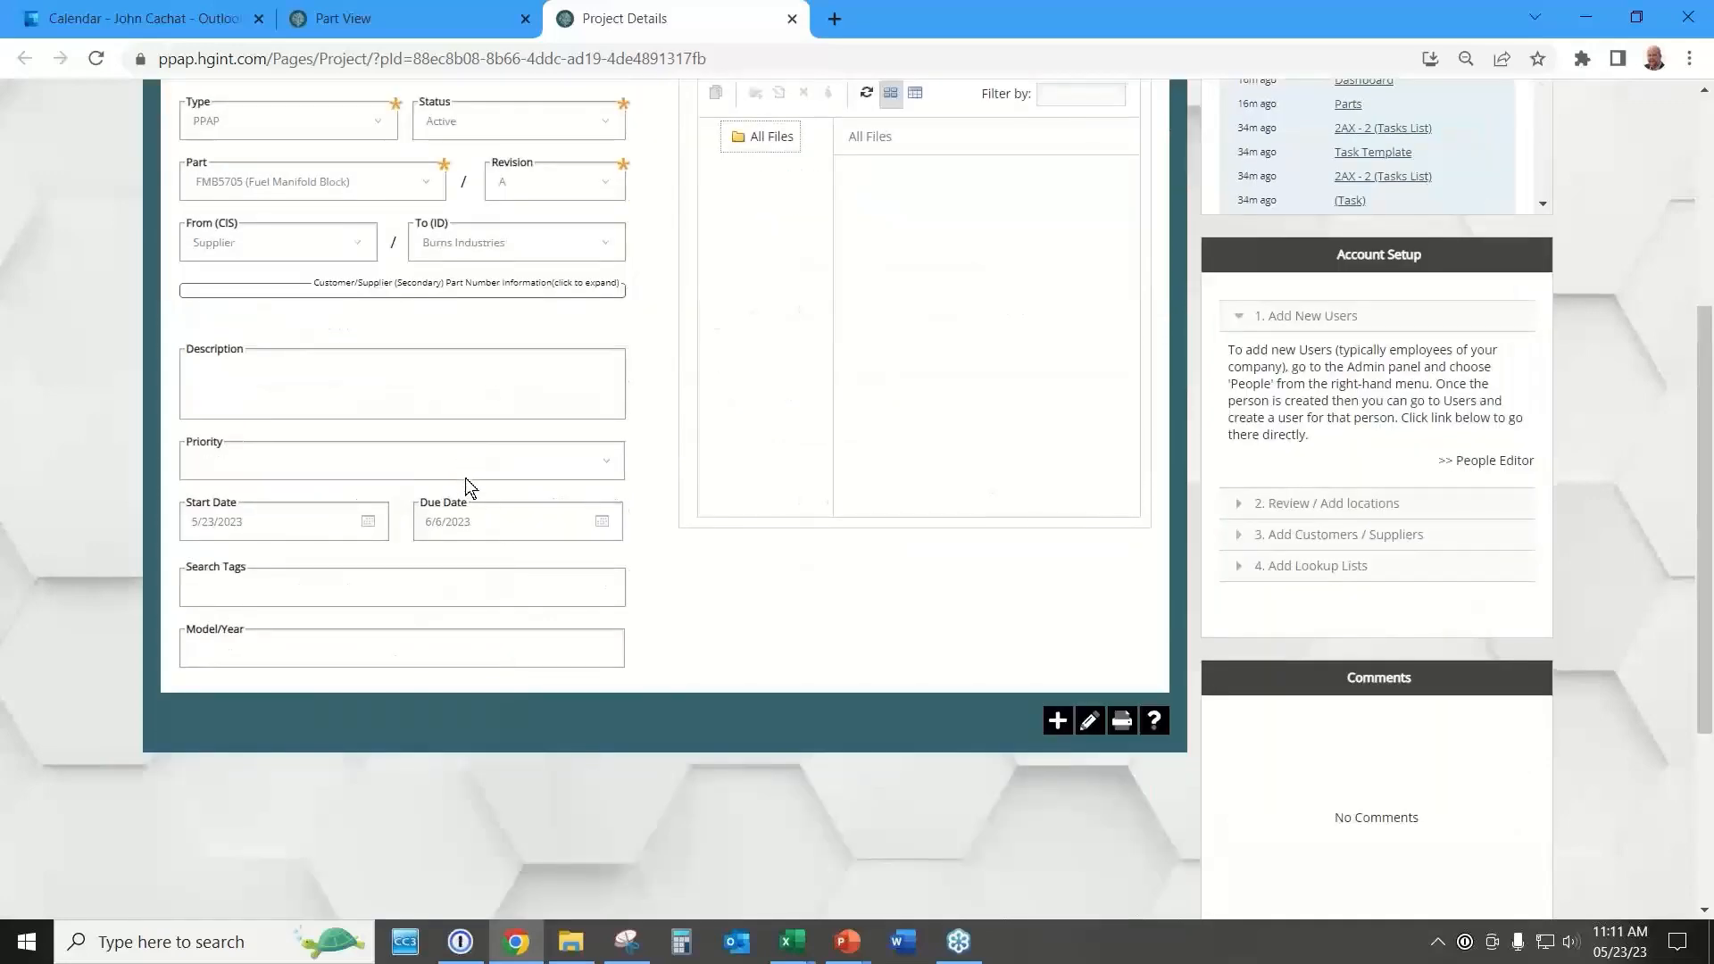
{"action": "scroll", "coordinate": [471, 500], "scroll_direction": "up", "scroll_amount": 5}
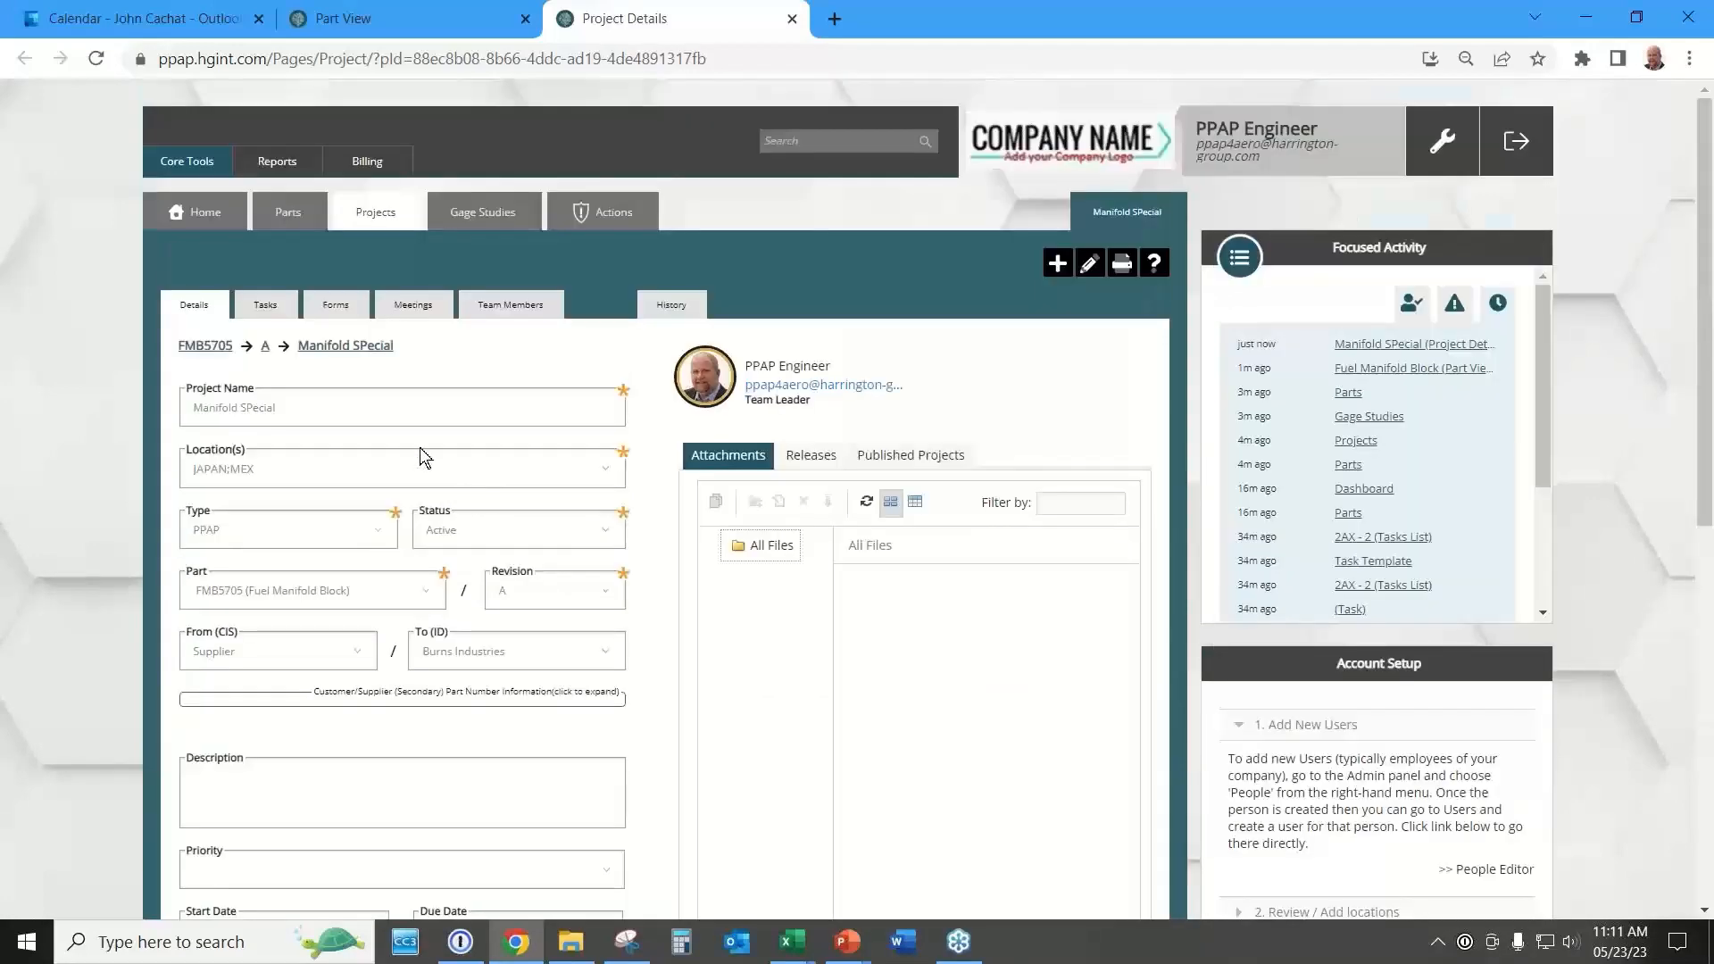
Insert all the PPAP REQUIREMENTS template tasks into the project's task list and save the selection.
{"action": "left_click", "coordinate": [271, 305]}
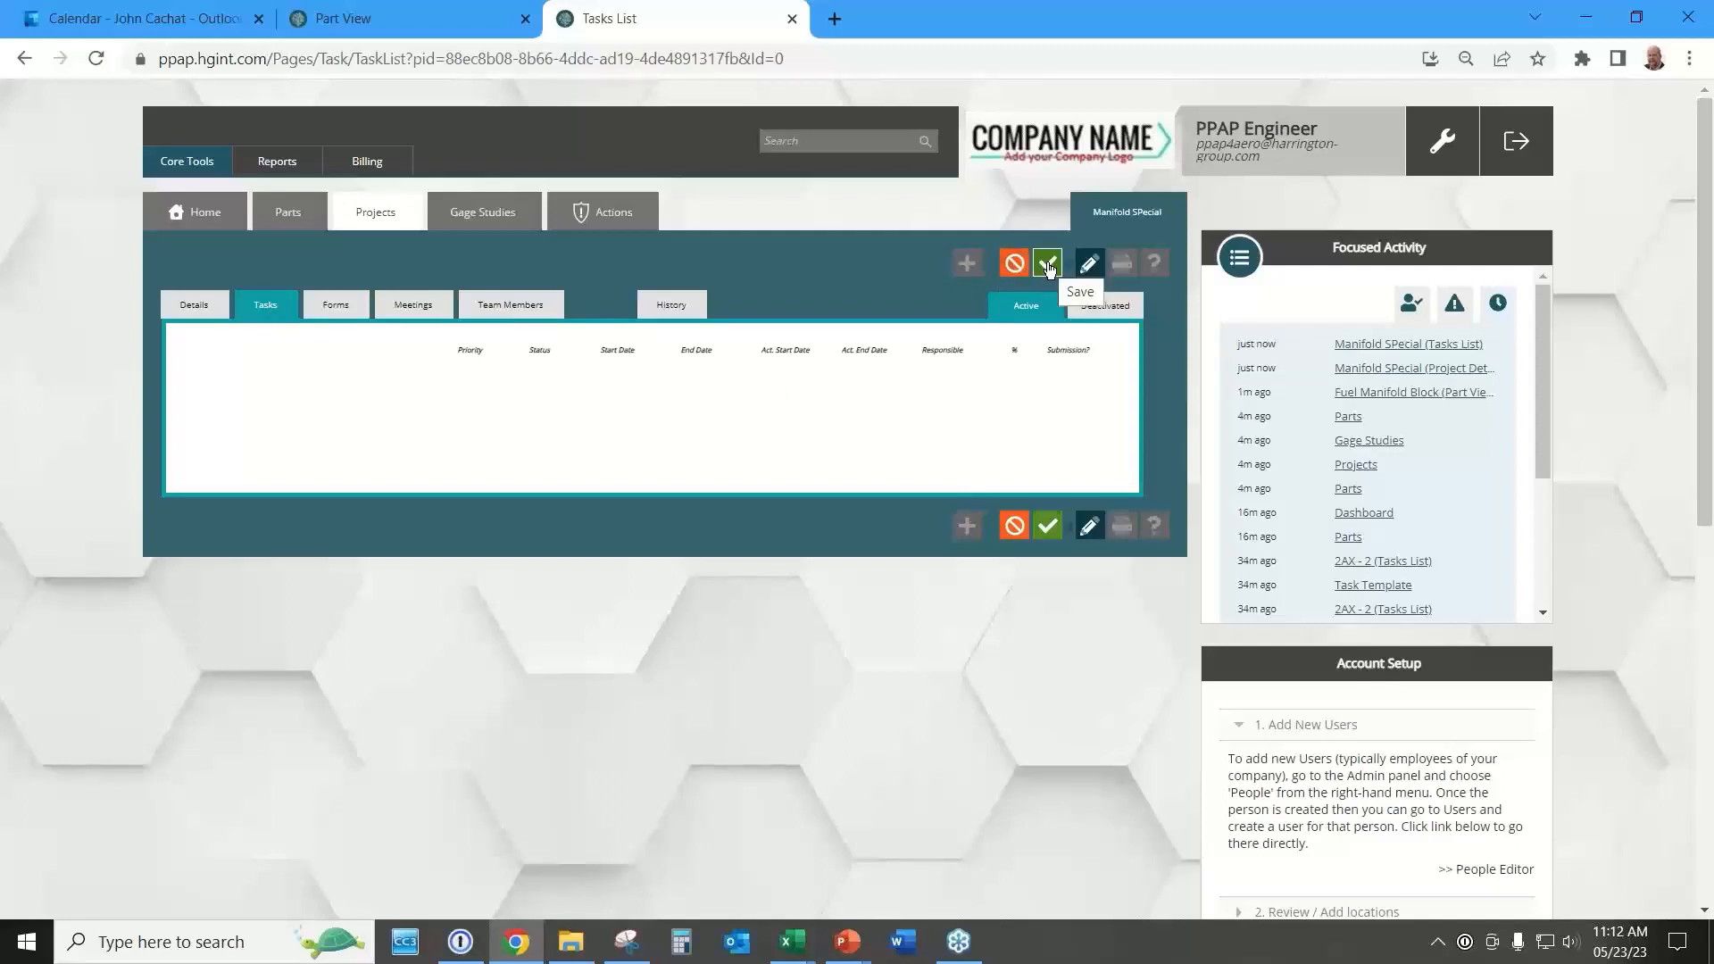
{"action": "left_click", "coordinate": [1018, 266]}
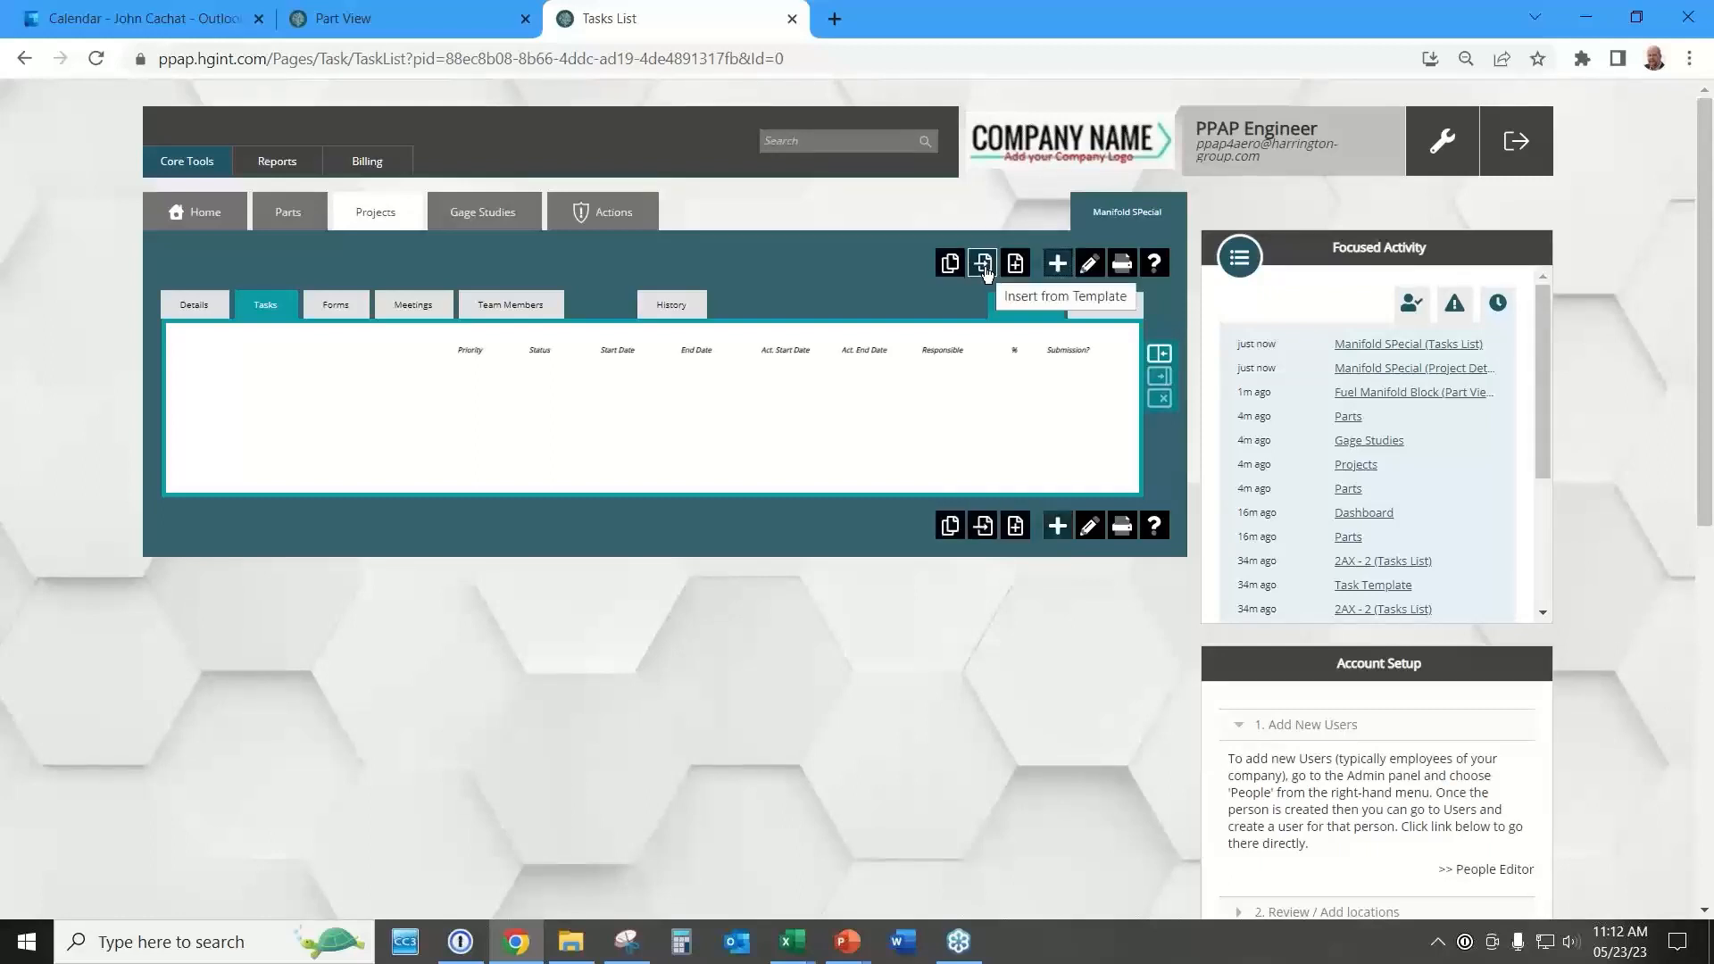
{"action": "left_click", "coordinate": [984, 267]}
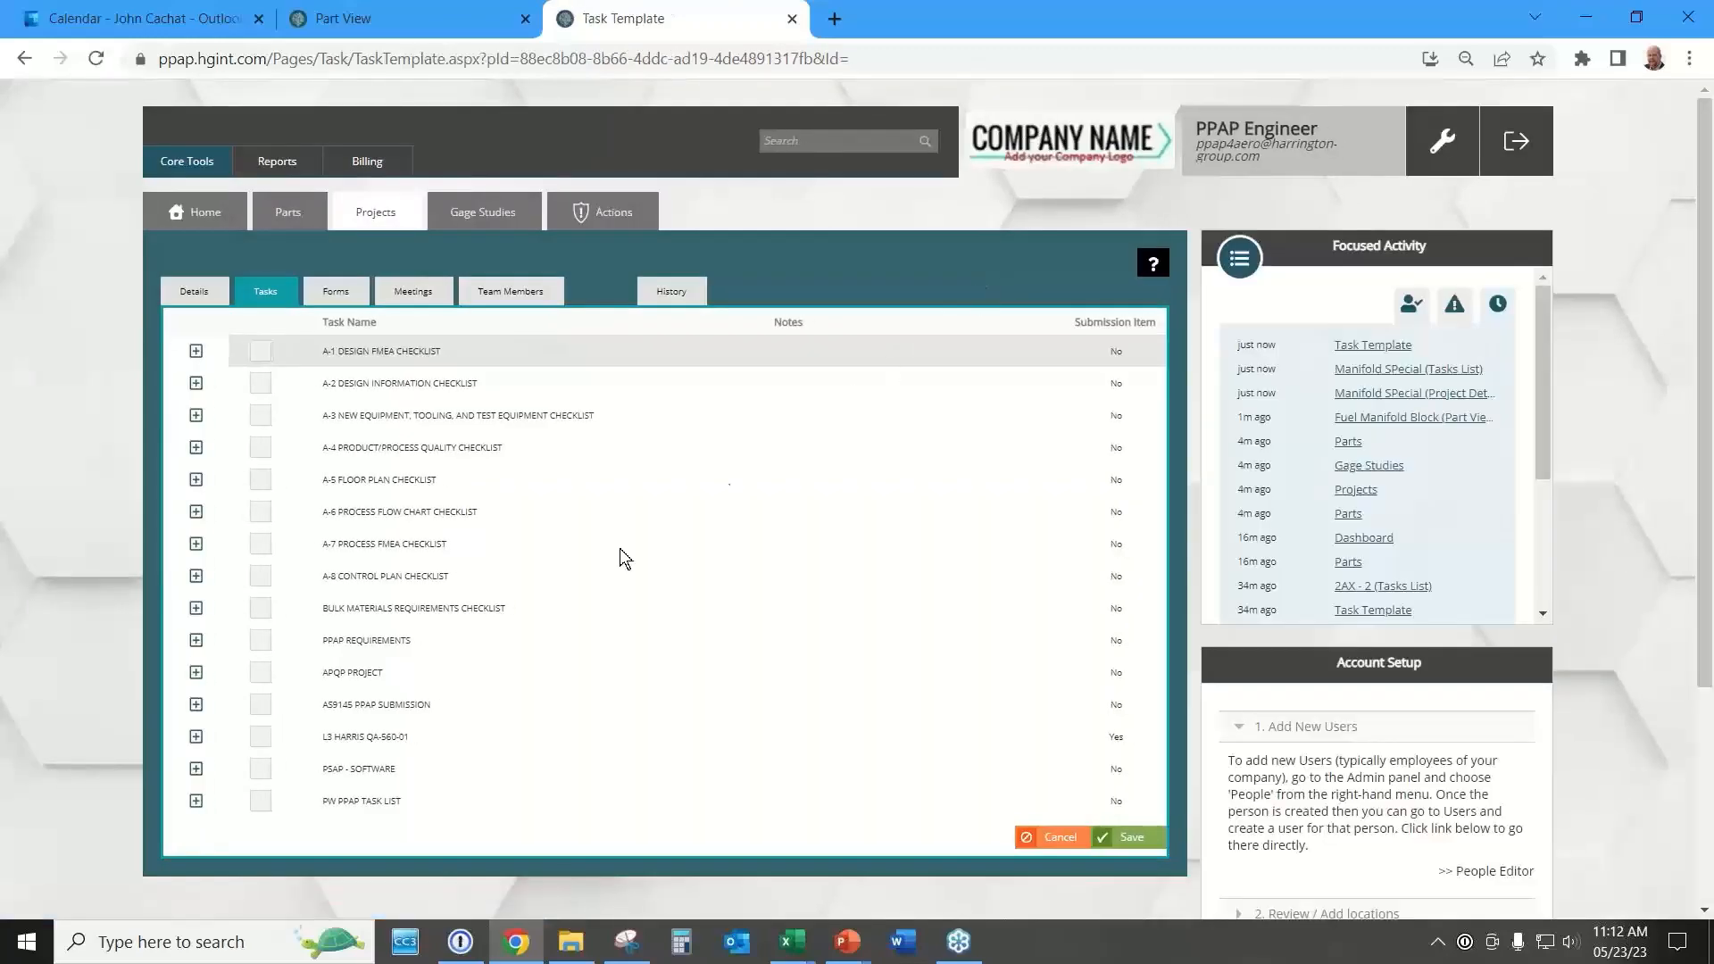
{"action": "scroll", "coordinate": [607, 453], "scroll_direction": "down", "scroll_amount": 3}
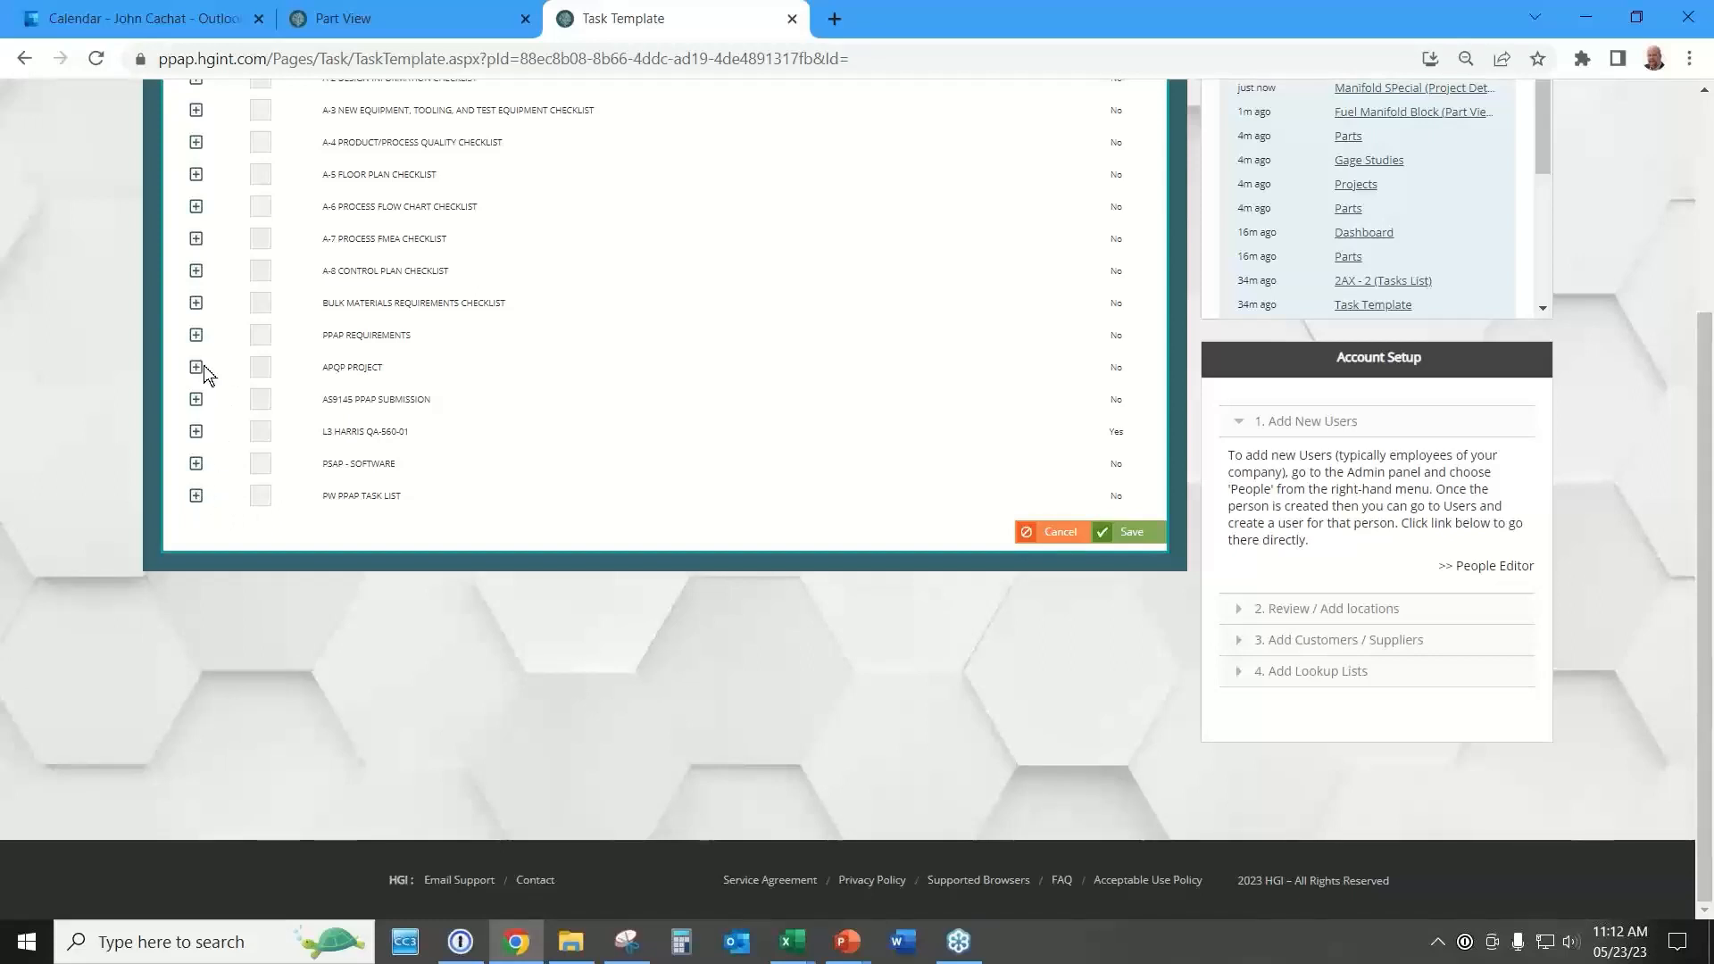
{"action": "left_click", "coordinate": [197, 335]}
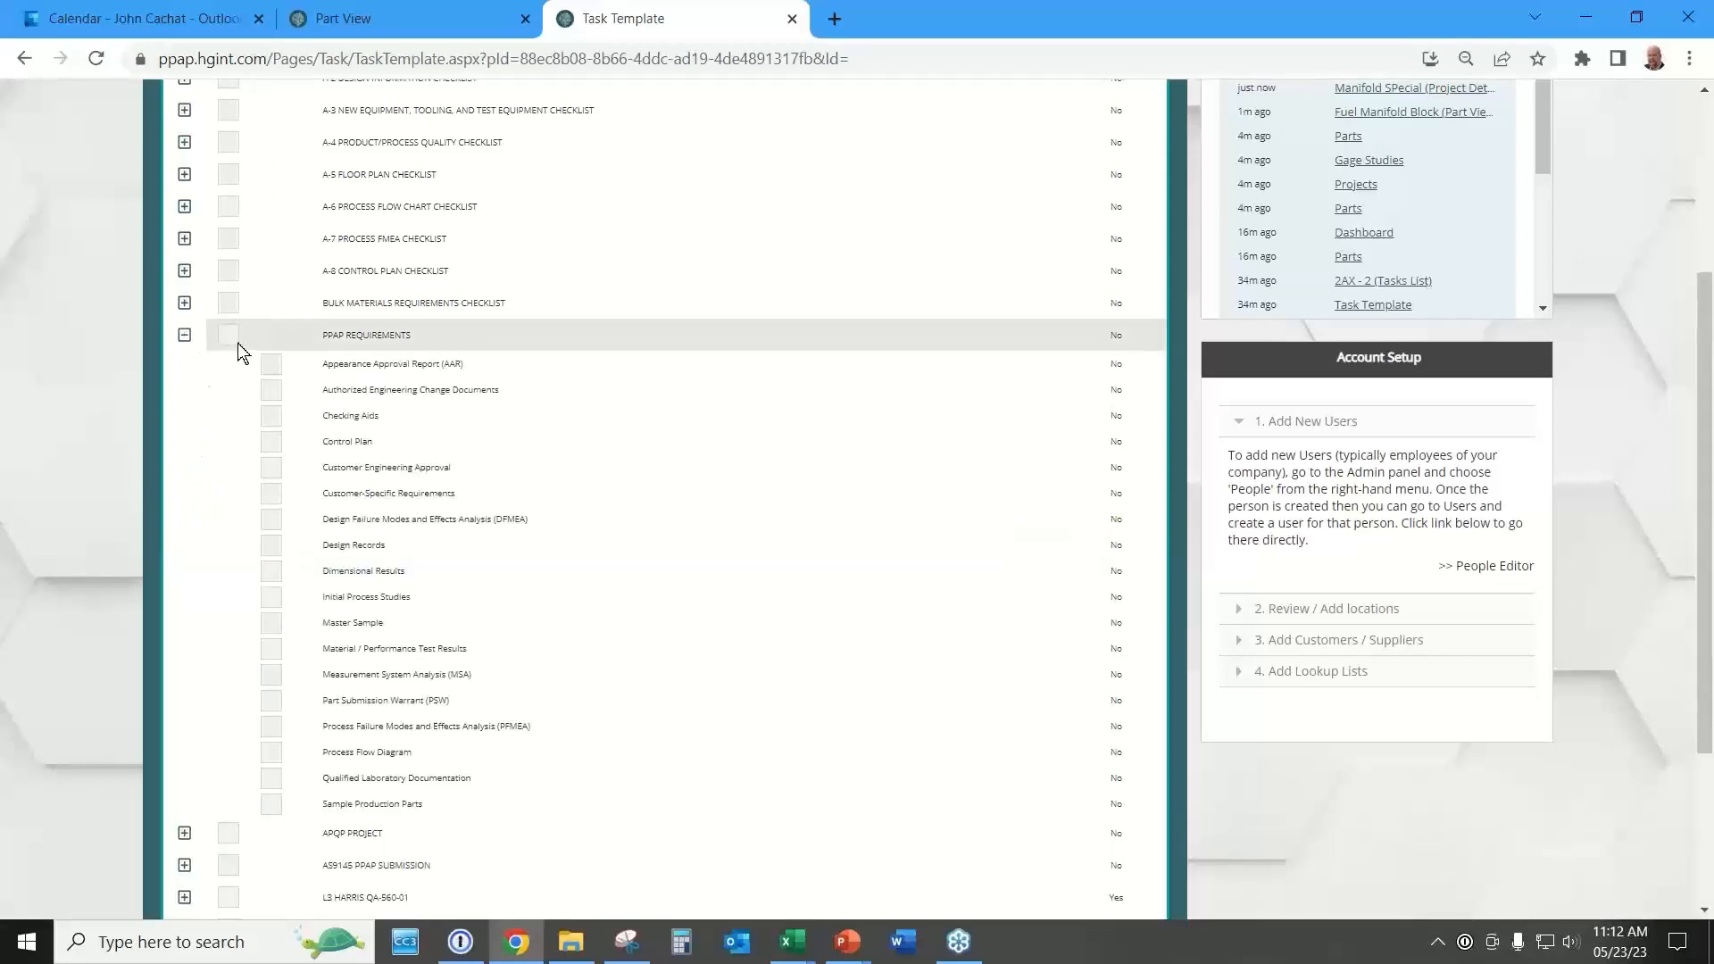
{"action": "left_click", "coordinate": [228, 336]}
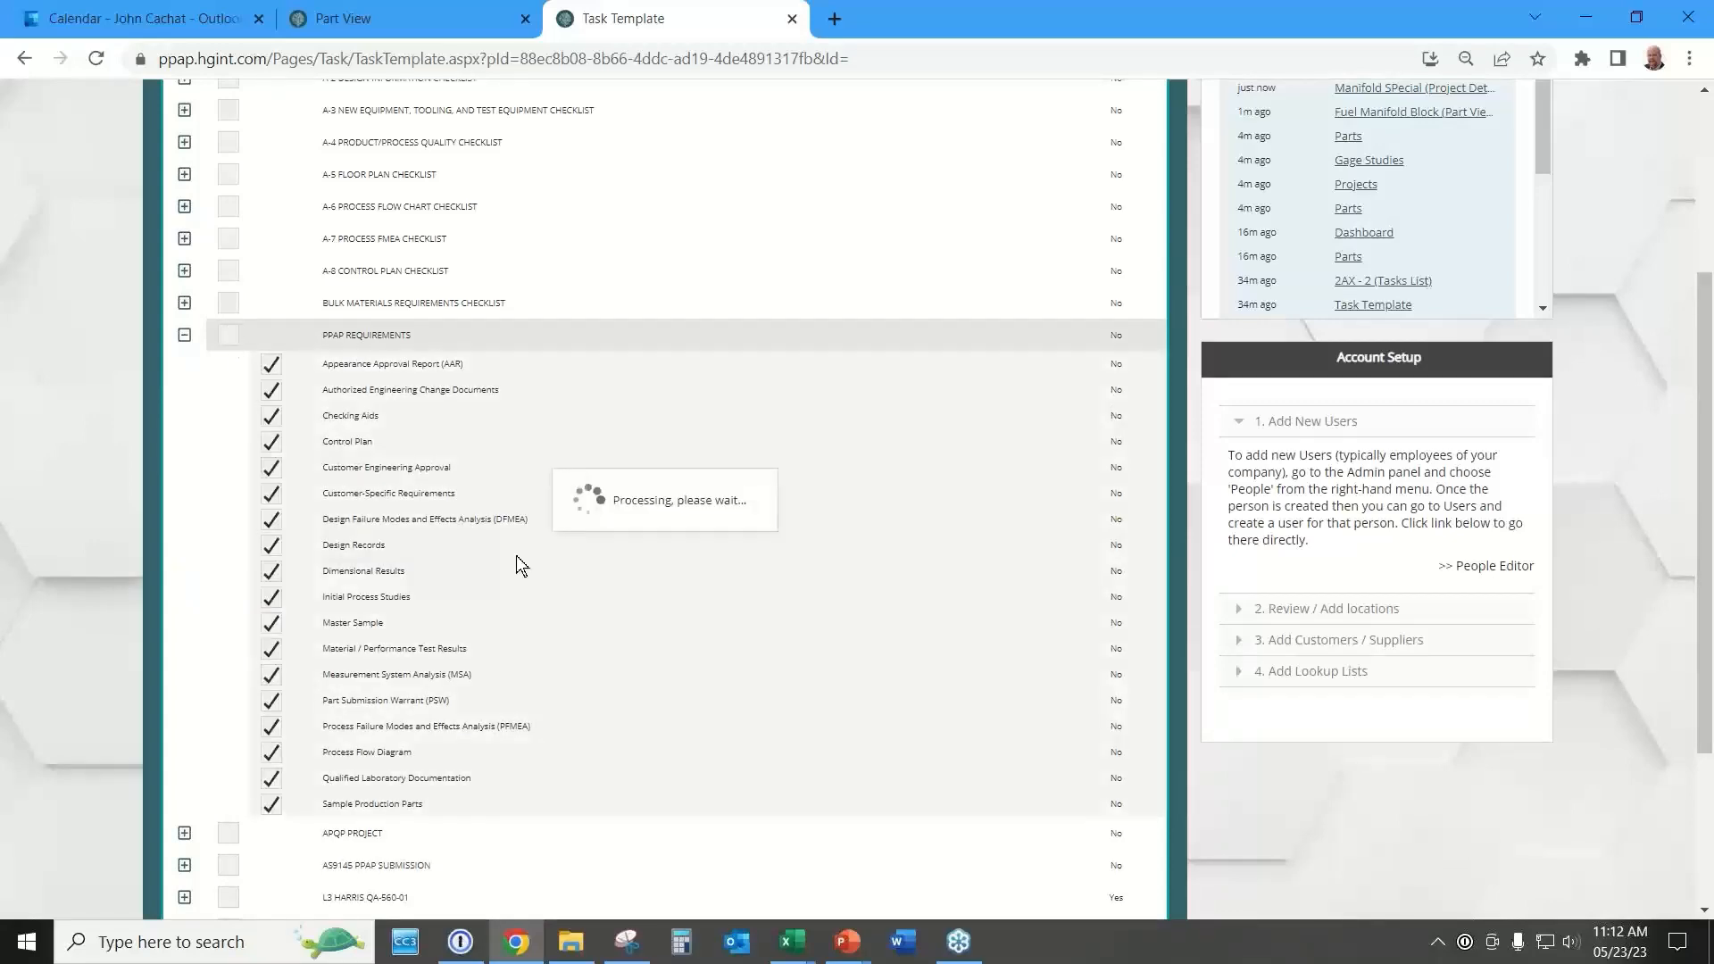
{"action": "scroll", "coordinate": [716, 654], "scroll_direction": "down", "scroll_amount": 3}
{"action": "left_click", "coordinate": [1130, 741]}
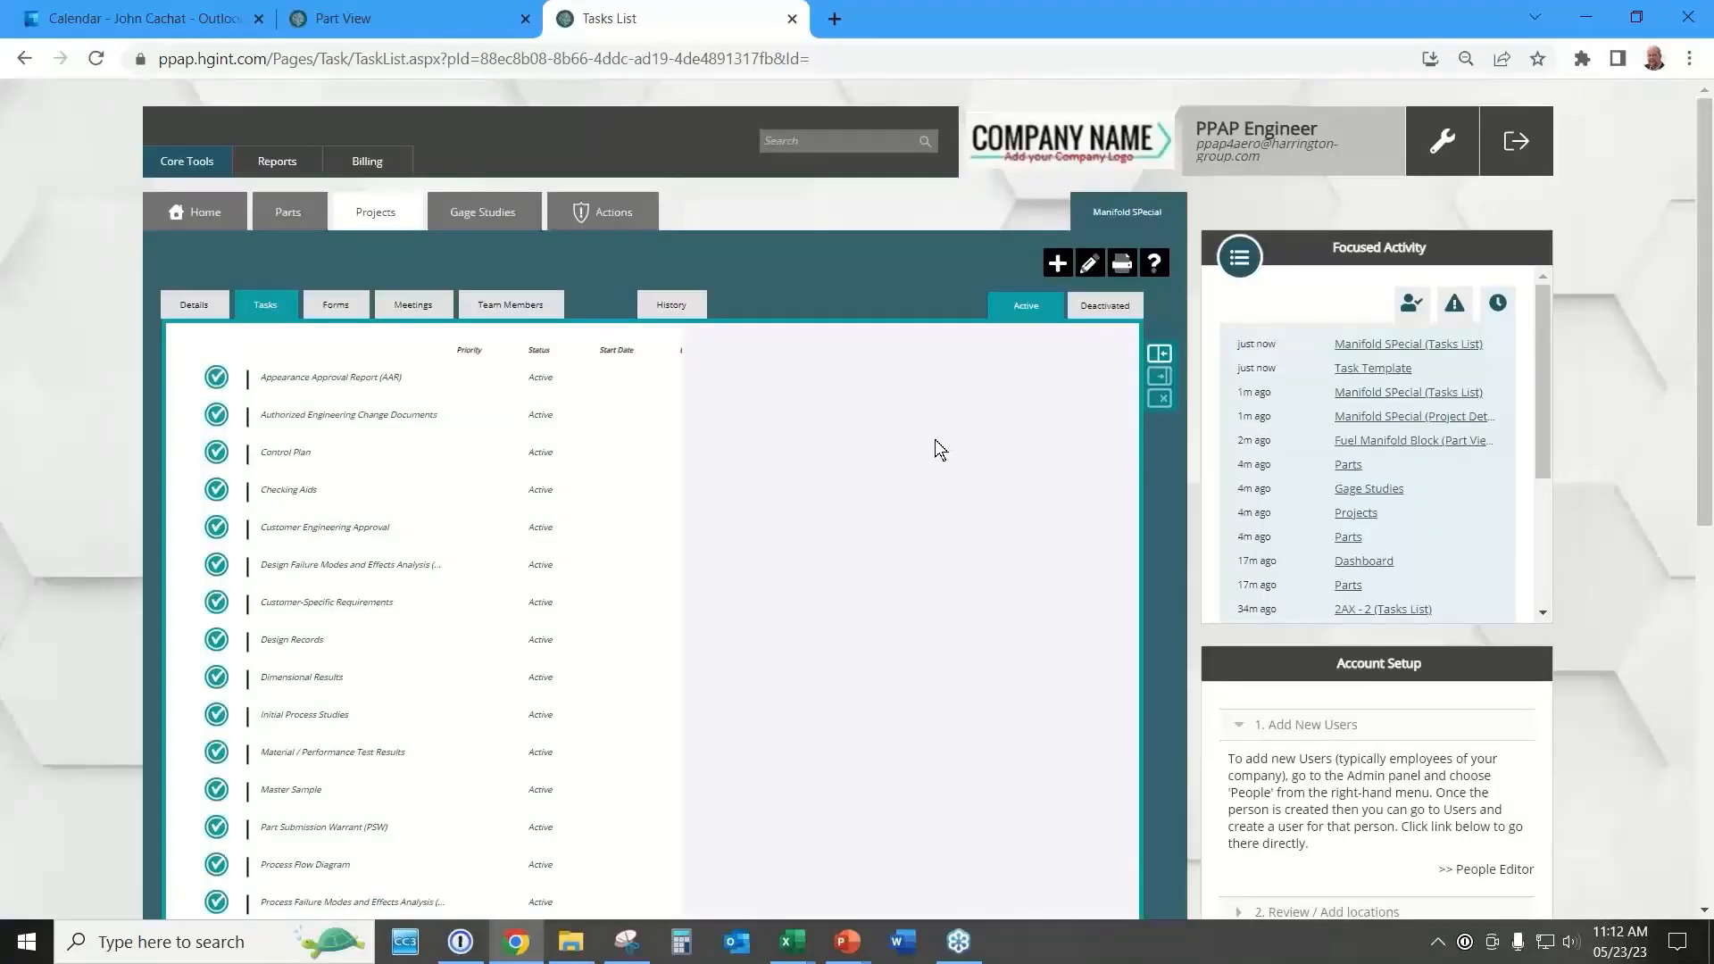
Edit the task list and set the Appearance Approval Report (AAR) task to start 5/23/2023 and end 6/9/2023.
{"action": "left_click", "coordinate": [1090, 268]}
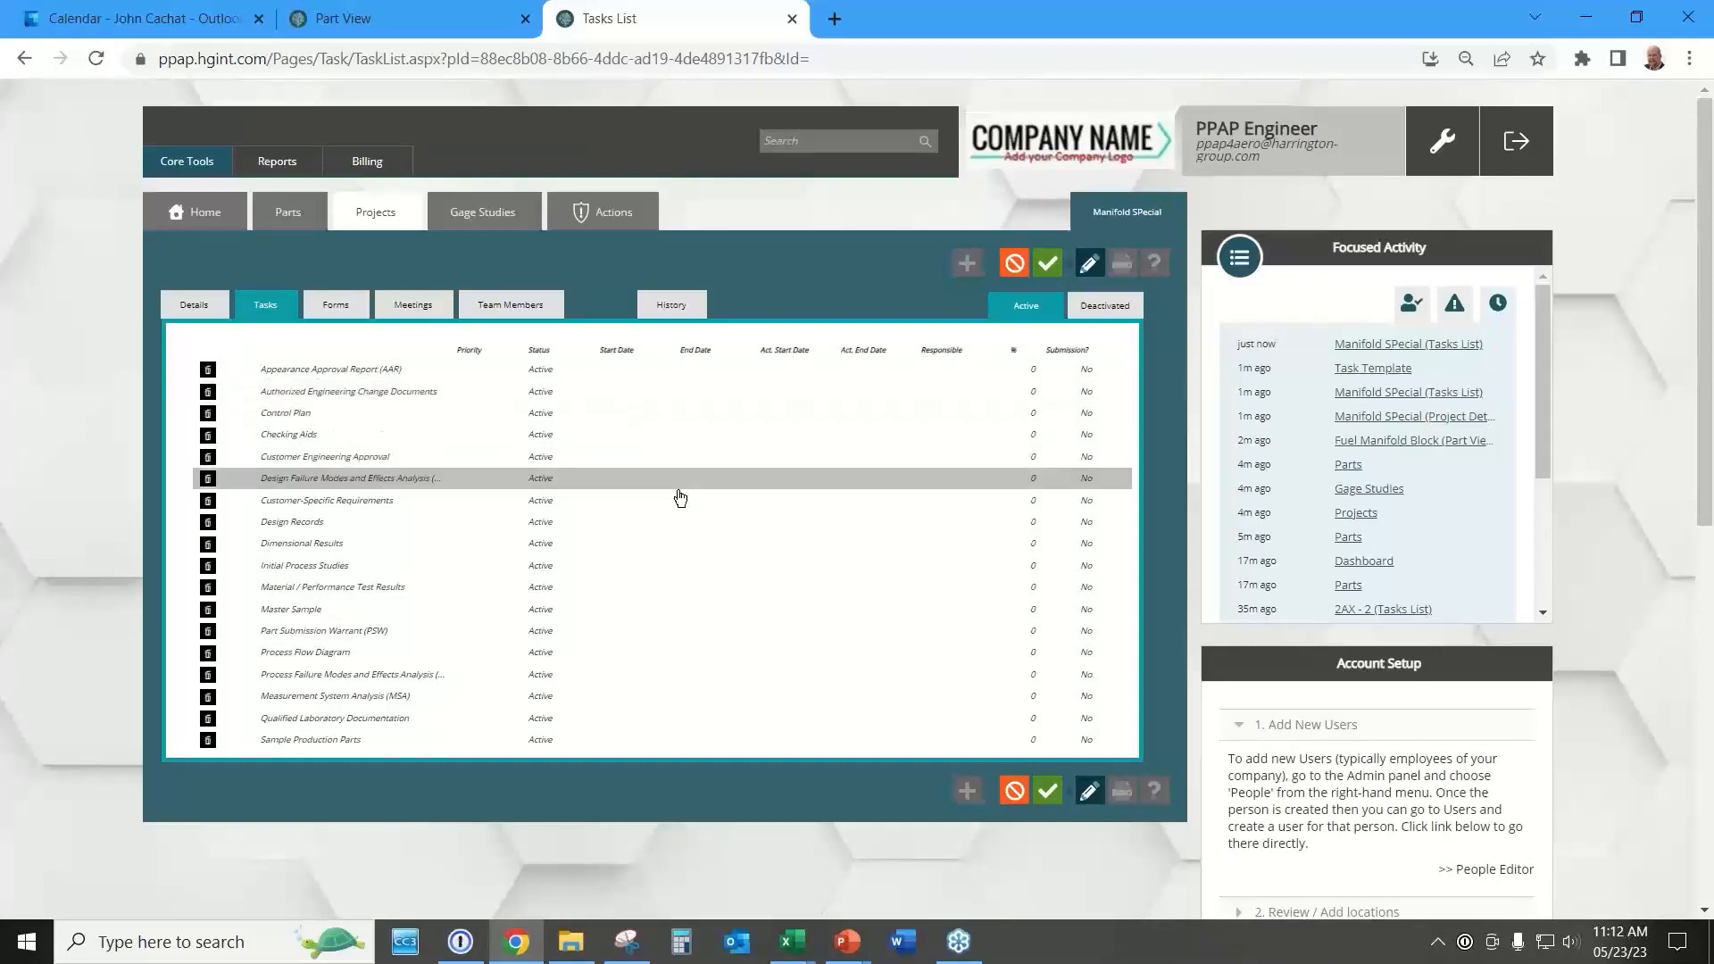
{"action": "left_click", "coordinate": [630, 374]}
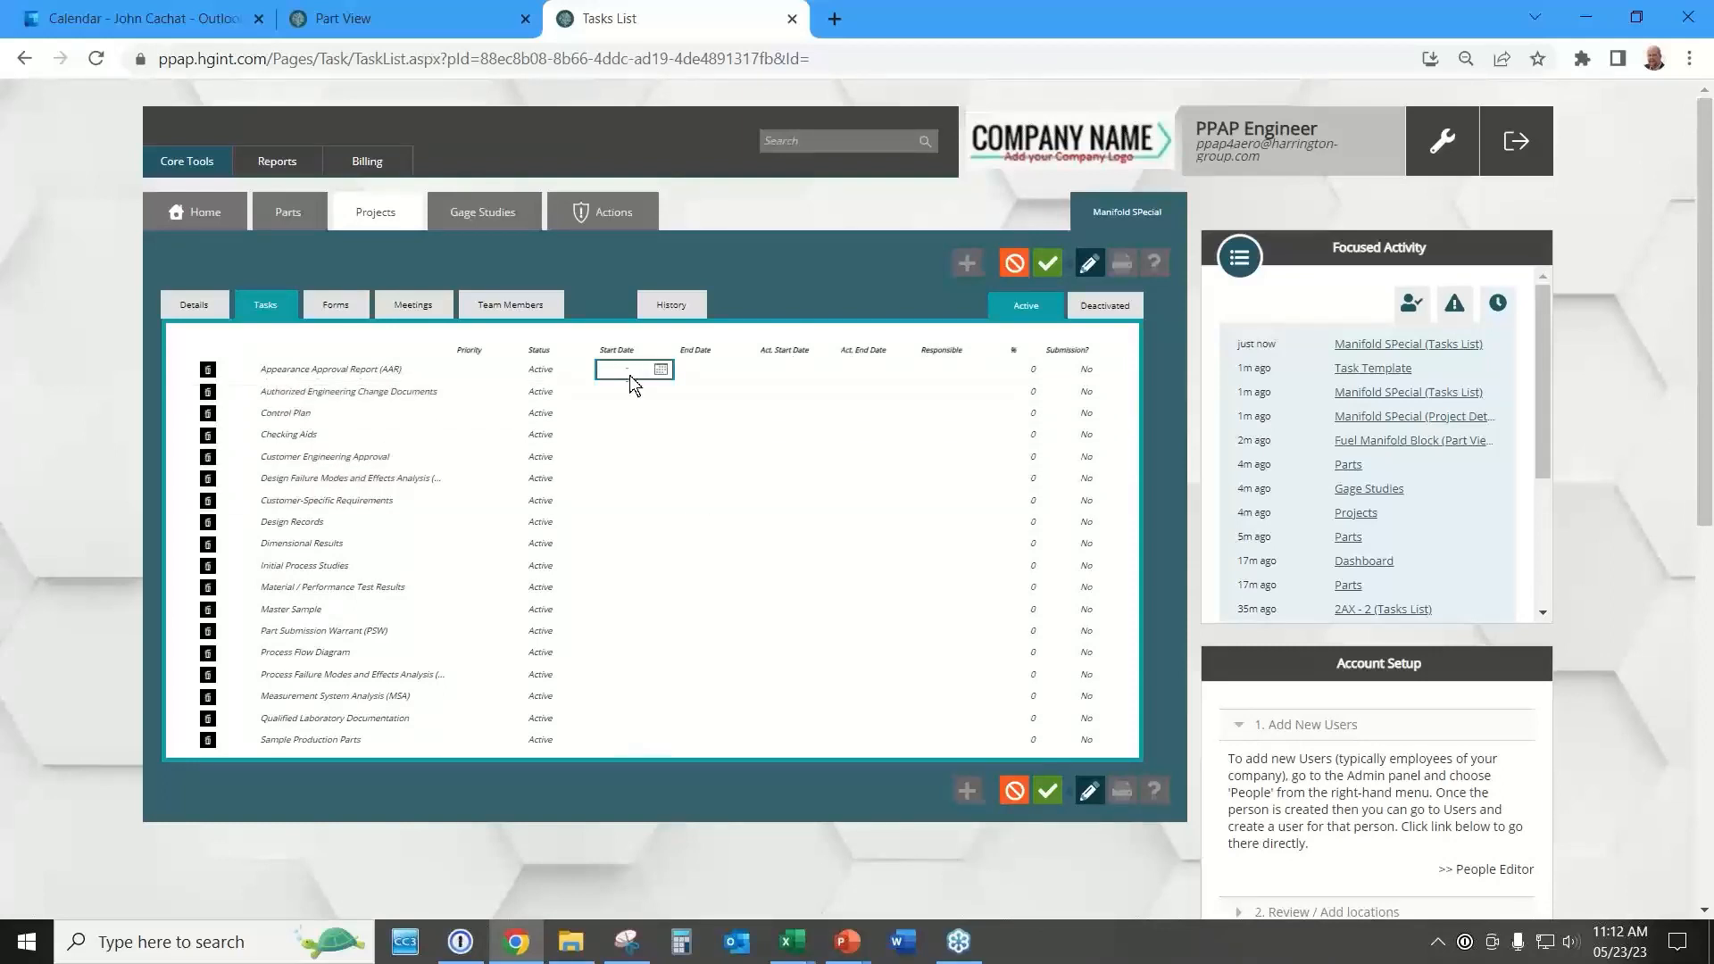
{"action": "left_click", "coordinate": [660, 368]}
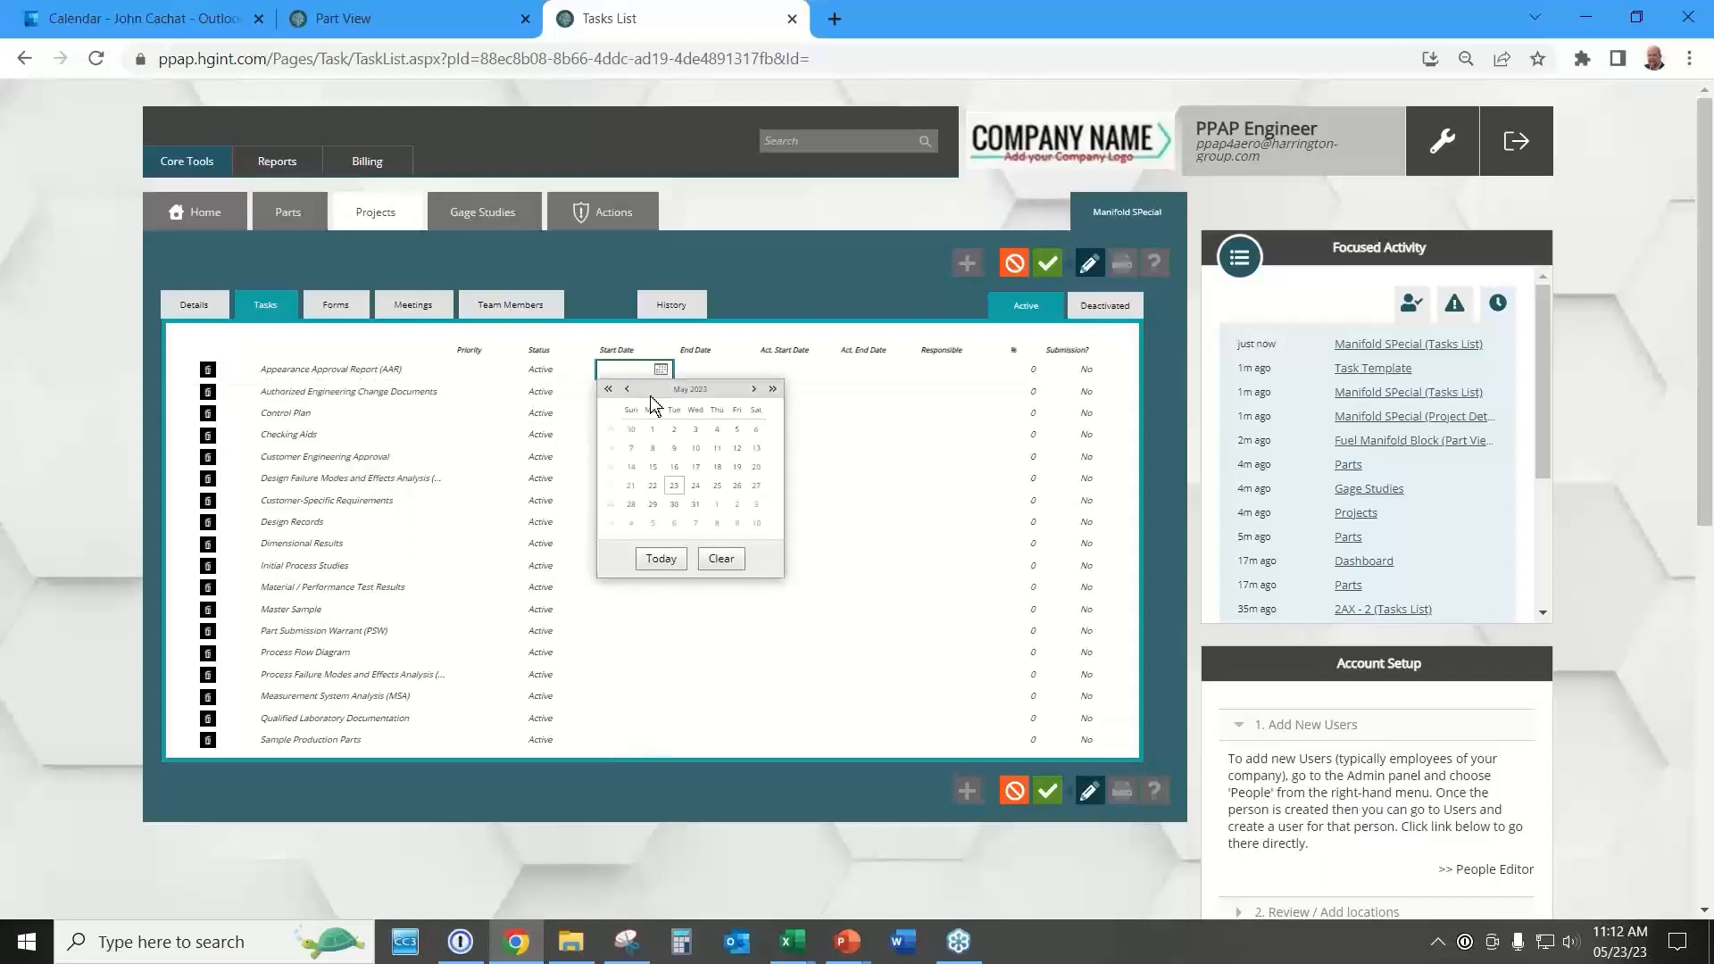
{"action": "left_click", "coordinate": [674, 486]}
{"action": "left_click", "coordinate": [725, 373]}
{"action": "left_click", "coordinate": [741, 370]}
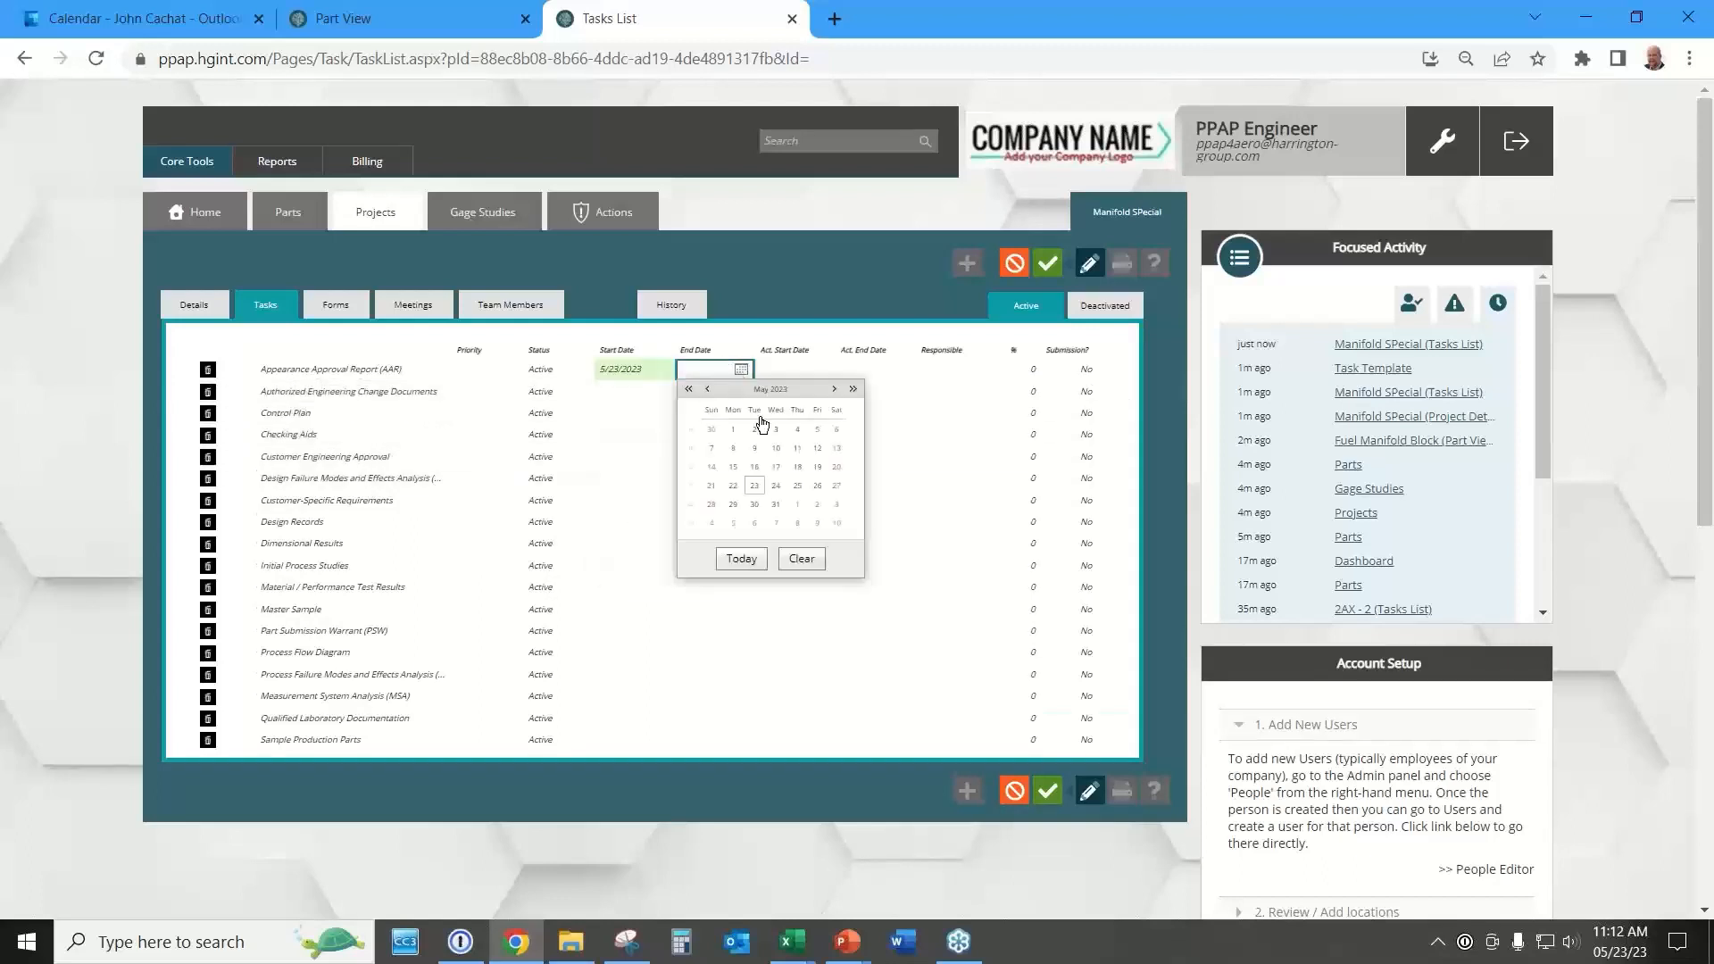
{"action": "left_click", "coordinate": [822, 526]}
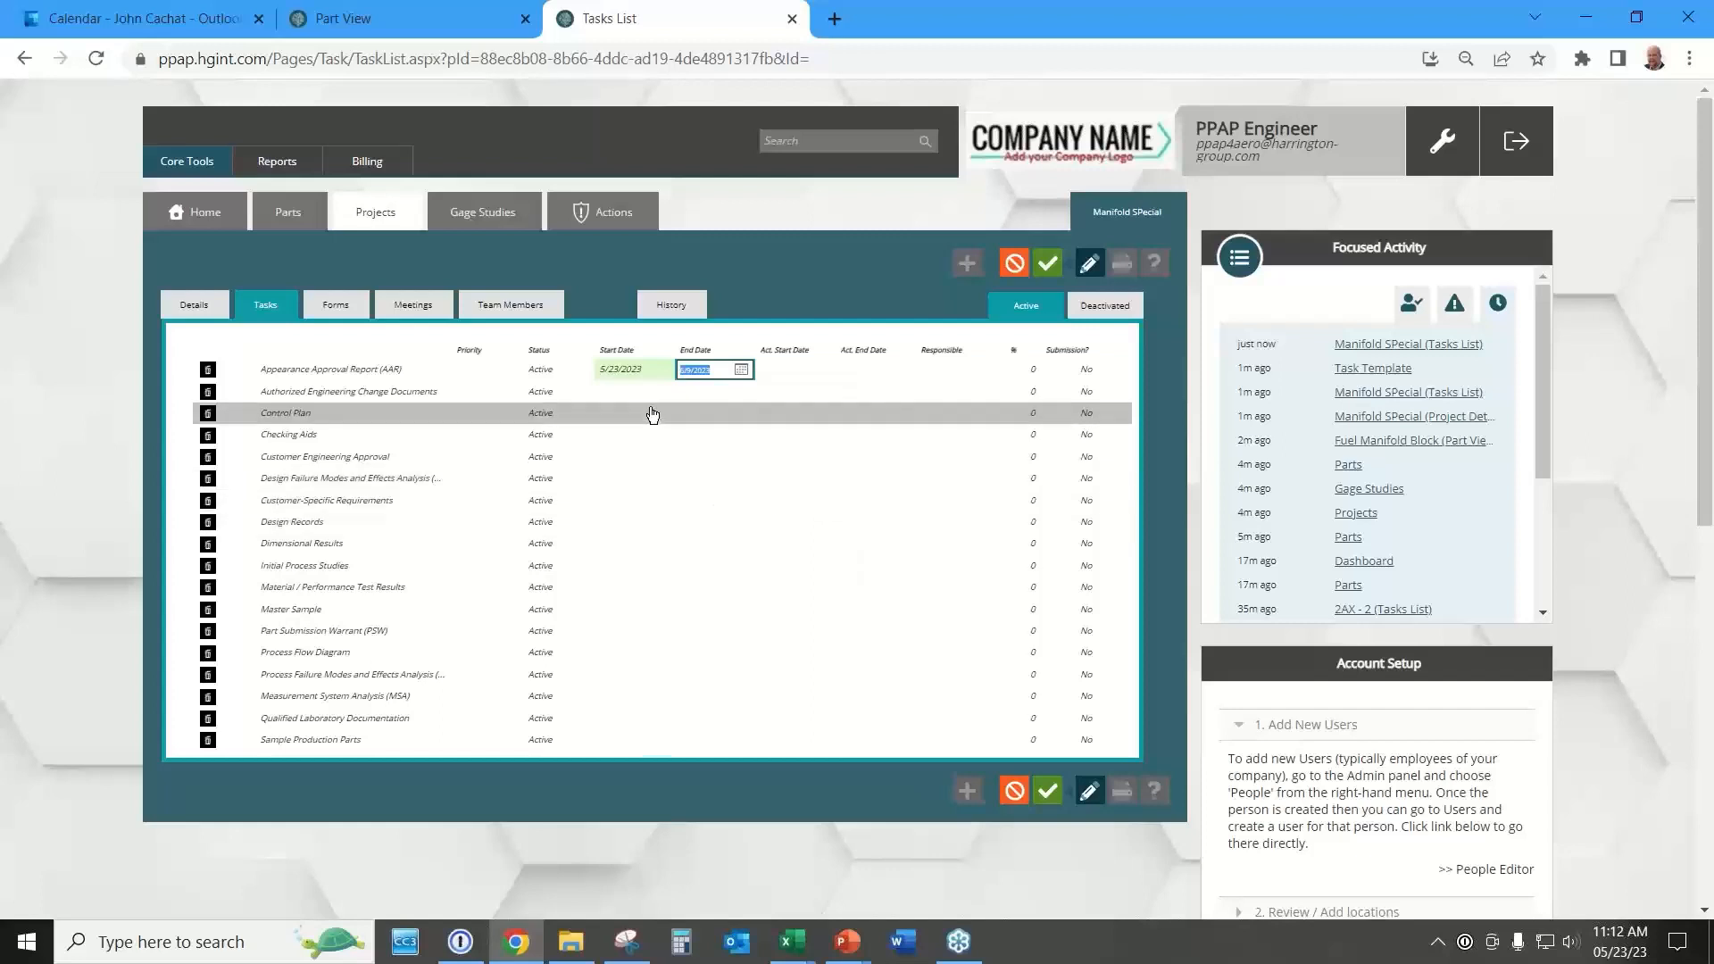
Set both the start and end dates of the Authorized Engineering Change Documents task to 5/25/2023.
{"action": "left_click", "coordinate": [658, 391]}
{"action": "left_click", "coordinate": [660, 393]}
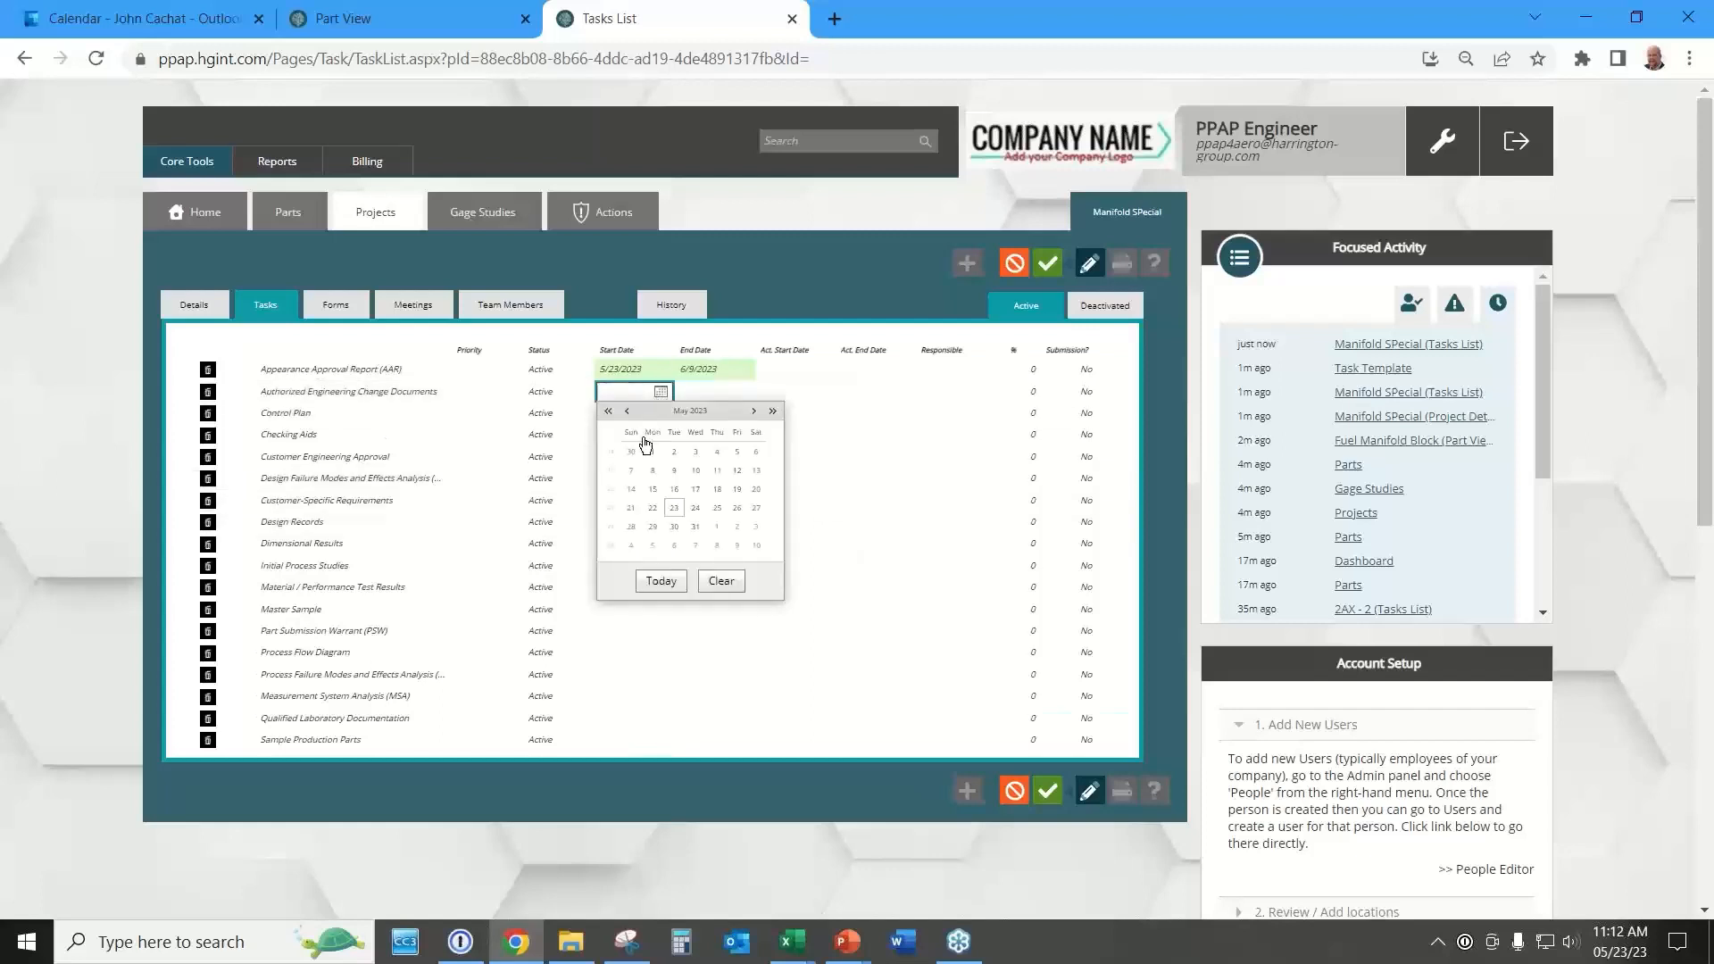
{"action": "left_click", "coordinate": [717, 506]}
{"action": "left_click", "coordinate": [739, 394]}
{"action": "left_click", "coordinate": [741, 392]}
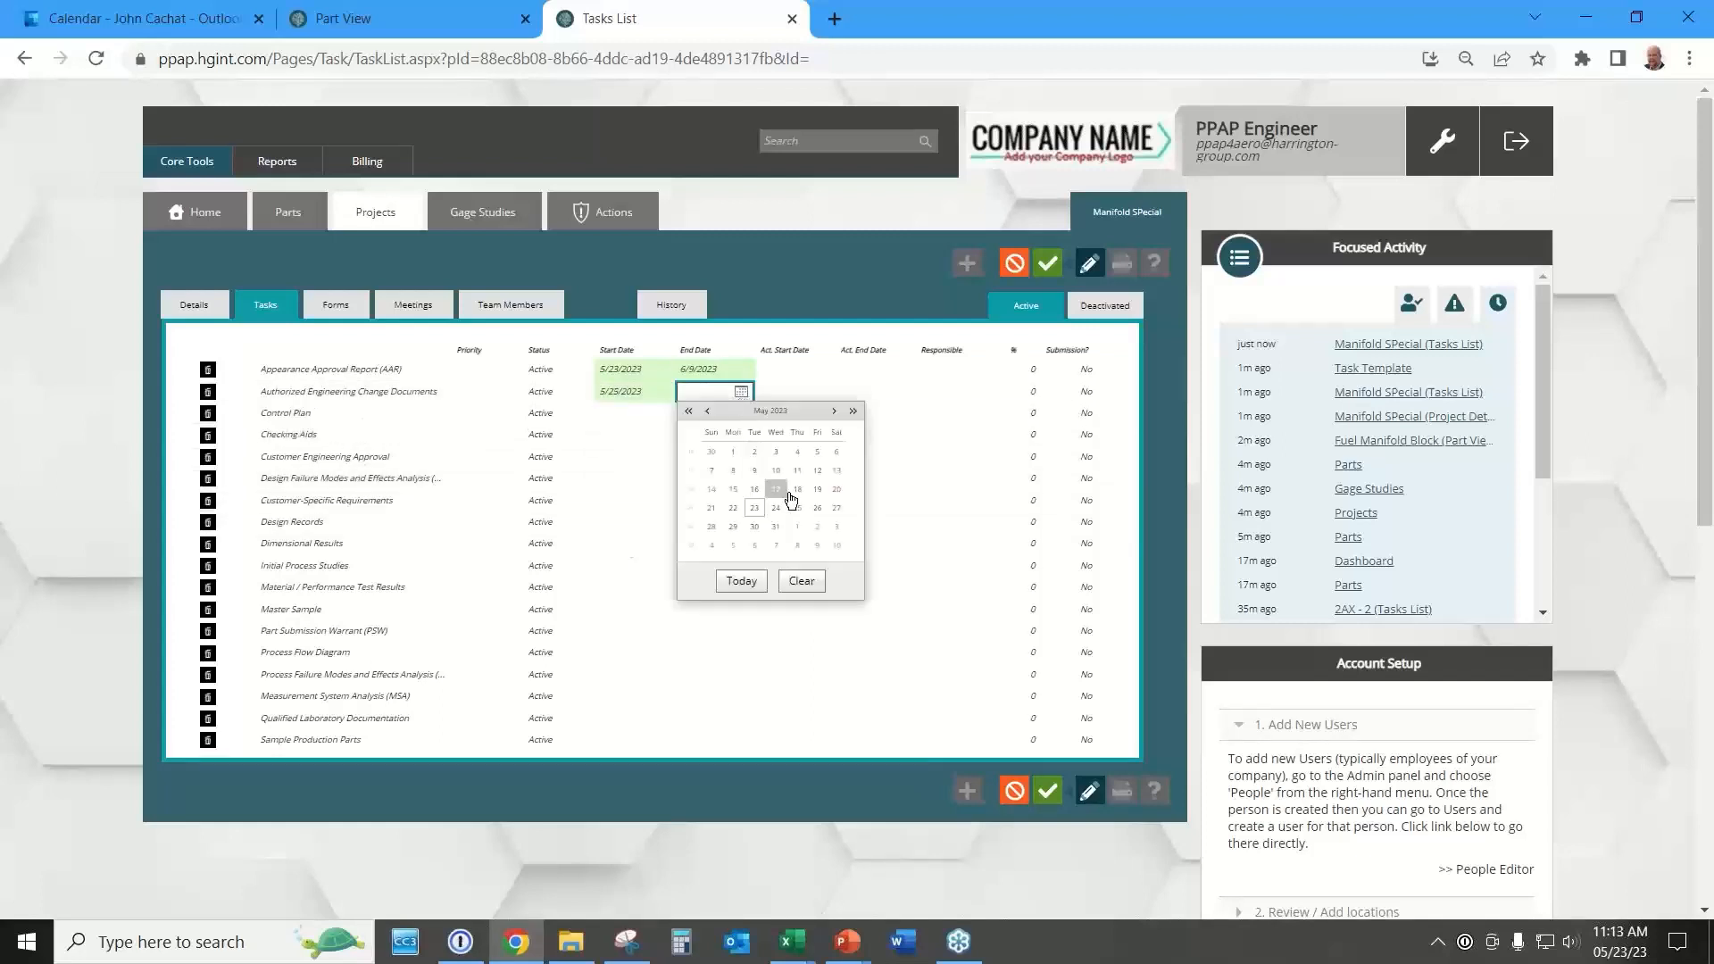
{"action": "left_click", "coordinate": [799, 505]}
Assign PPAP Engineer as responsible for the Appearance Approval Report and Authorized Engineering Change Documents tasks, and save the task list.
{"action": "left_click", "coordinate": [956, 370]}
{"action": "left_click", "coordinate": [960, 369]}
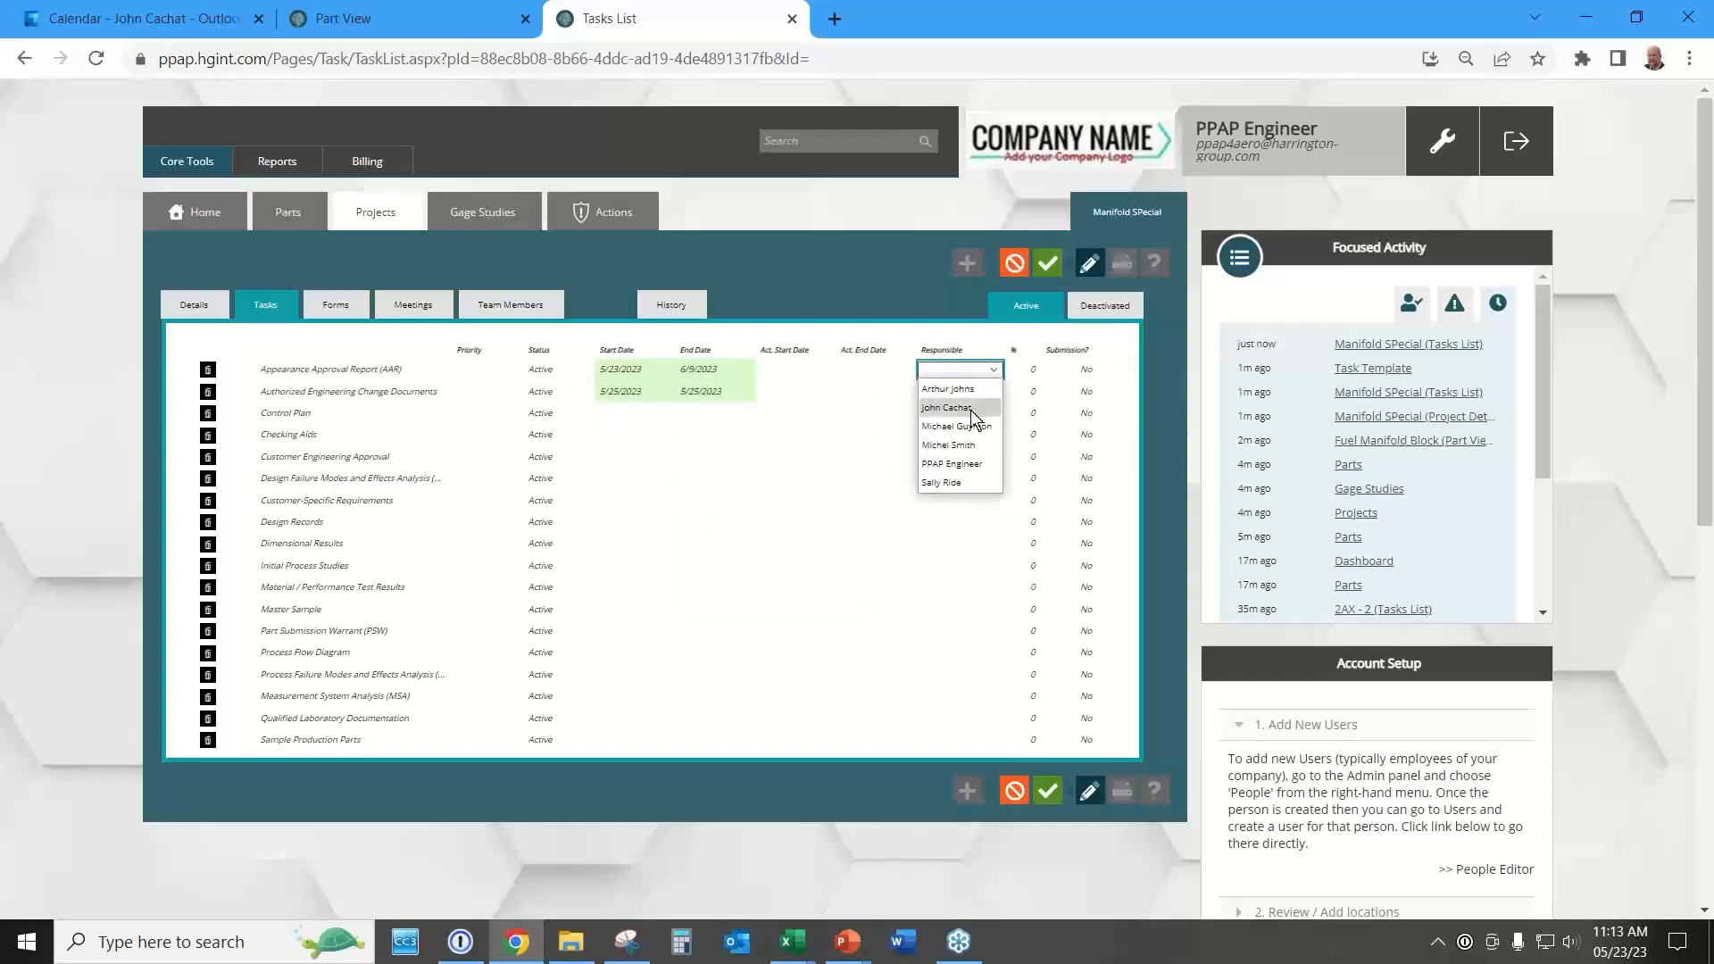
{"action": "left_click", "coordinate": [955, 458]}
{"action": "left_click", "coordinate": [989, 394]}
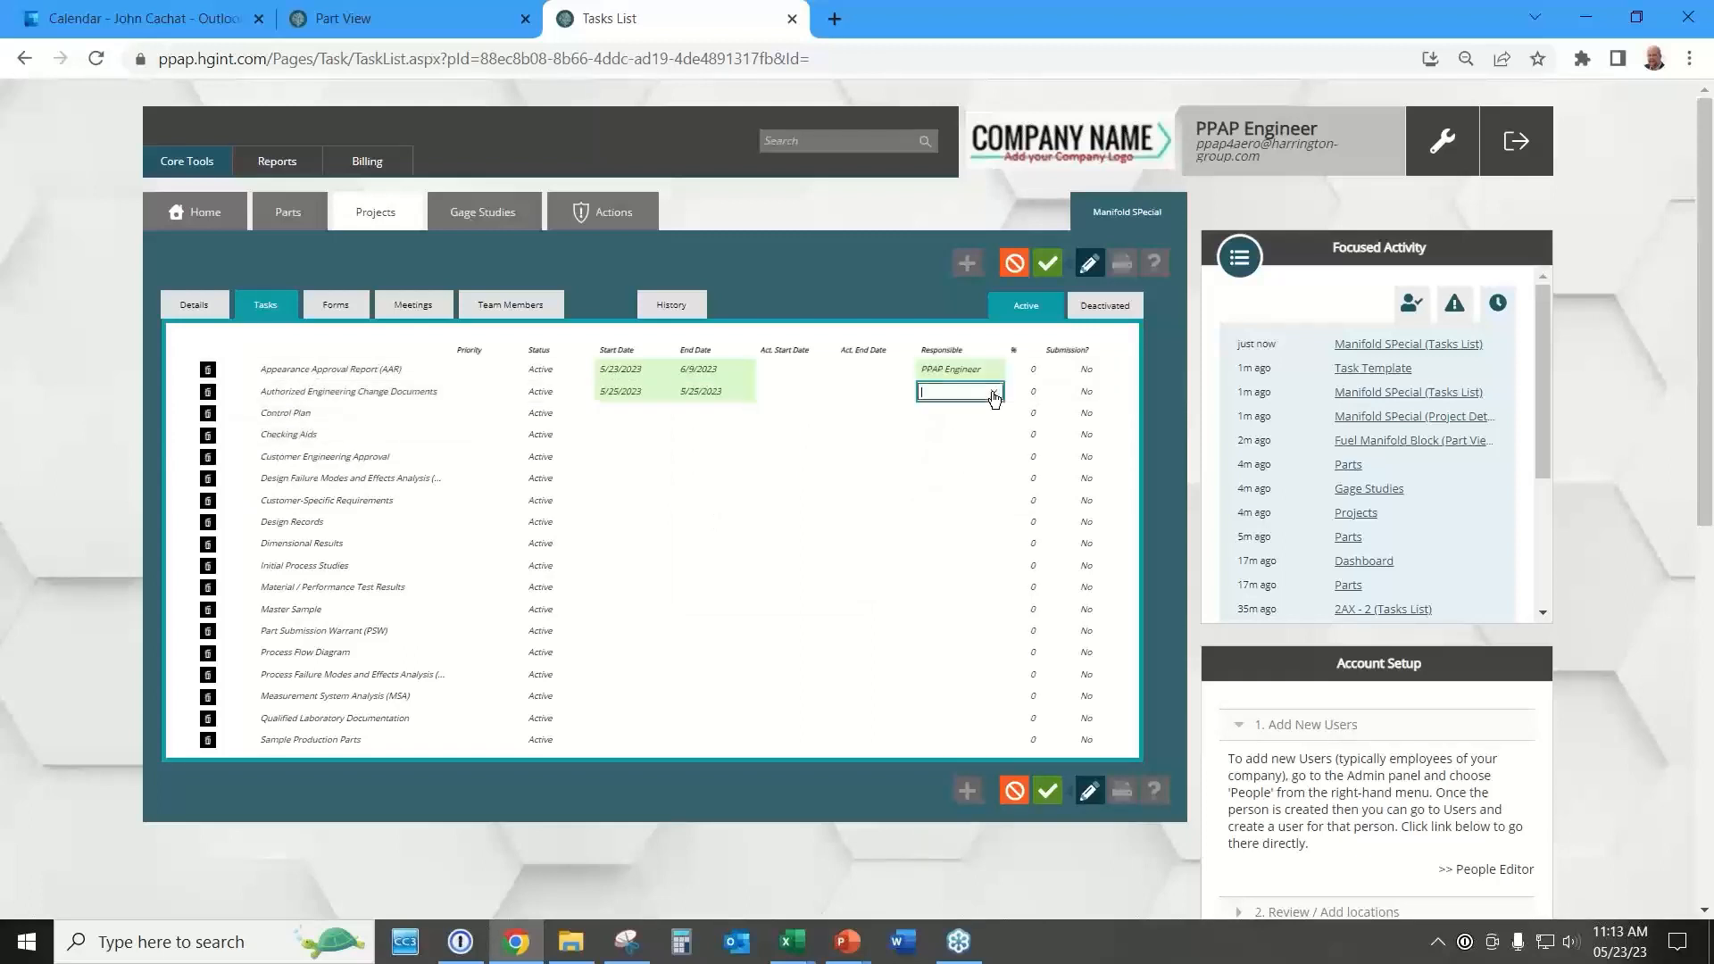
{"action": "left_click", "coordinate": [993, 393]}
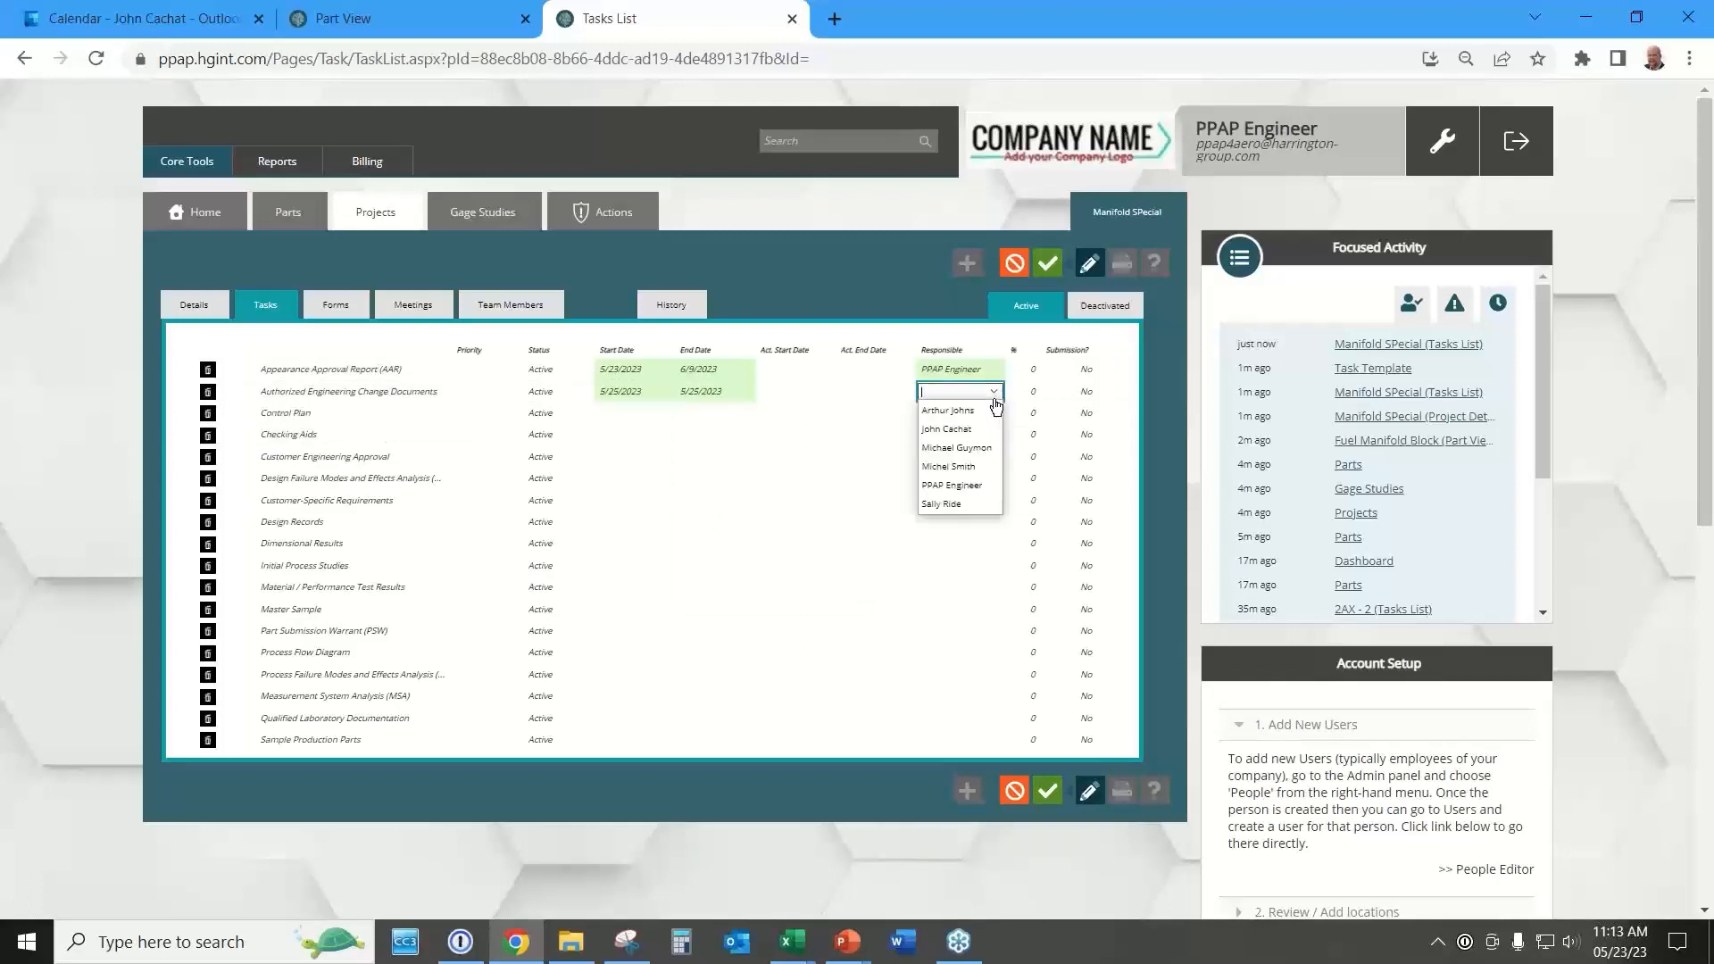
{"action": "left_click", "coordinate": [966, 489]}
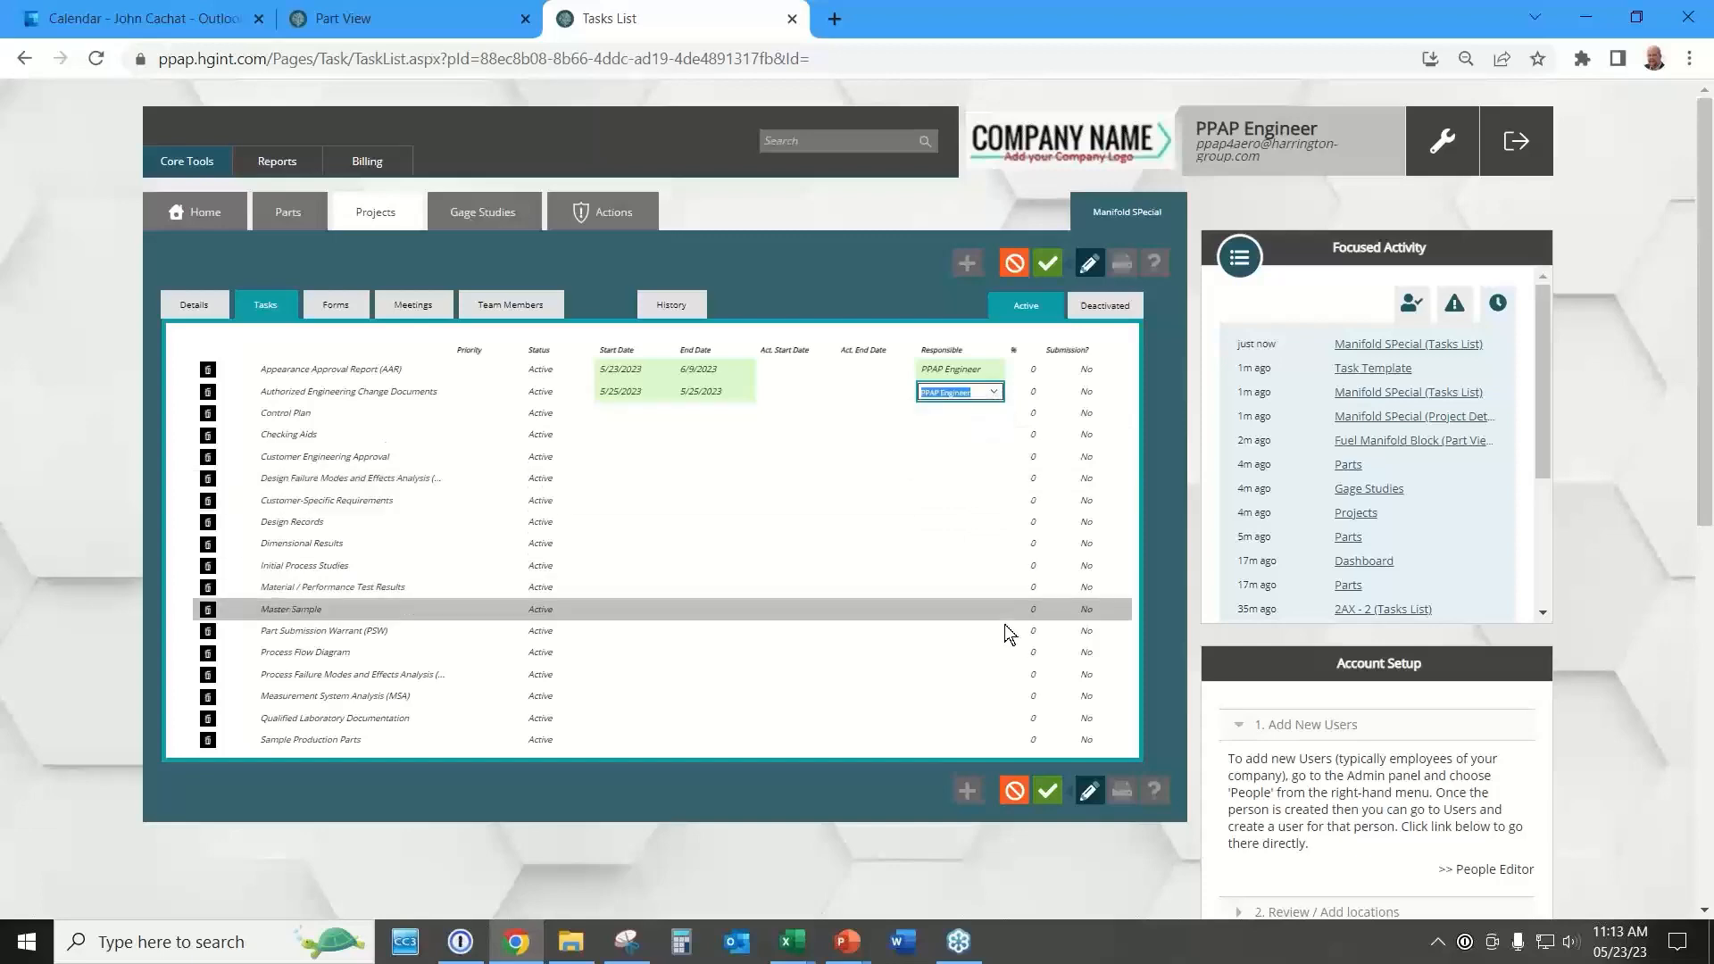
{"action": "left_click", "coordinate": [1050, 264]}
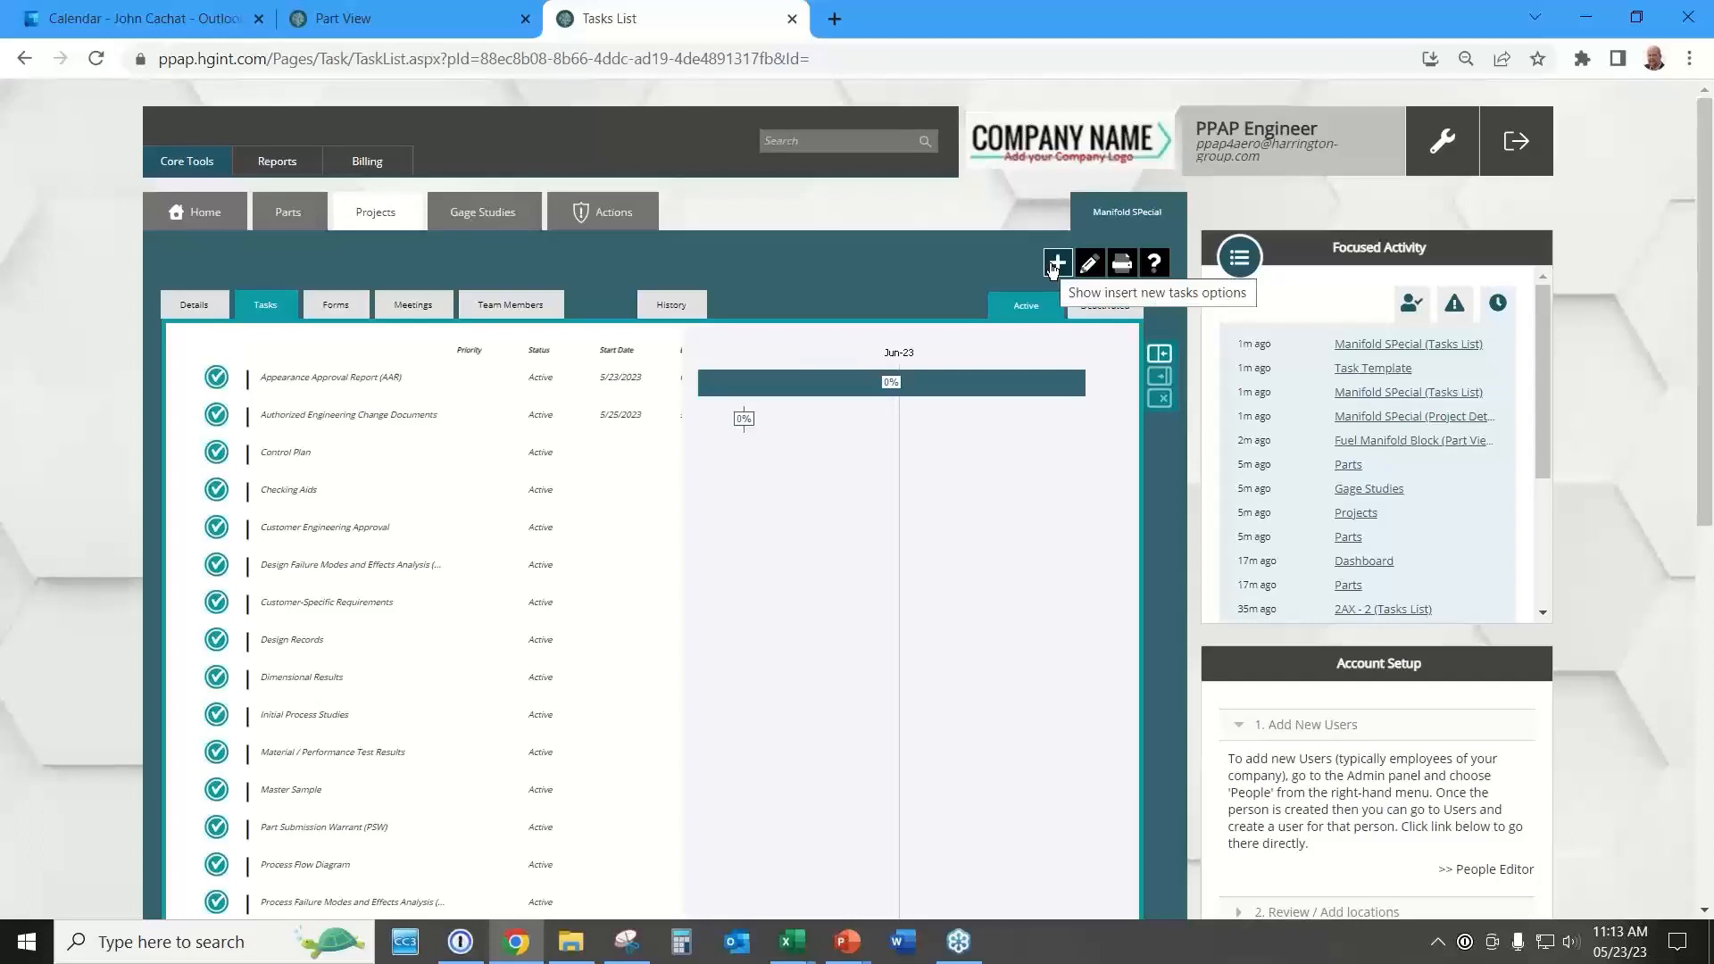
Narrow the Gantt chart to reveal more task columns, and hide it to show the complete task table.
{"action": "left_click", "coordinate": [1160, 375]}
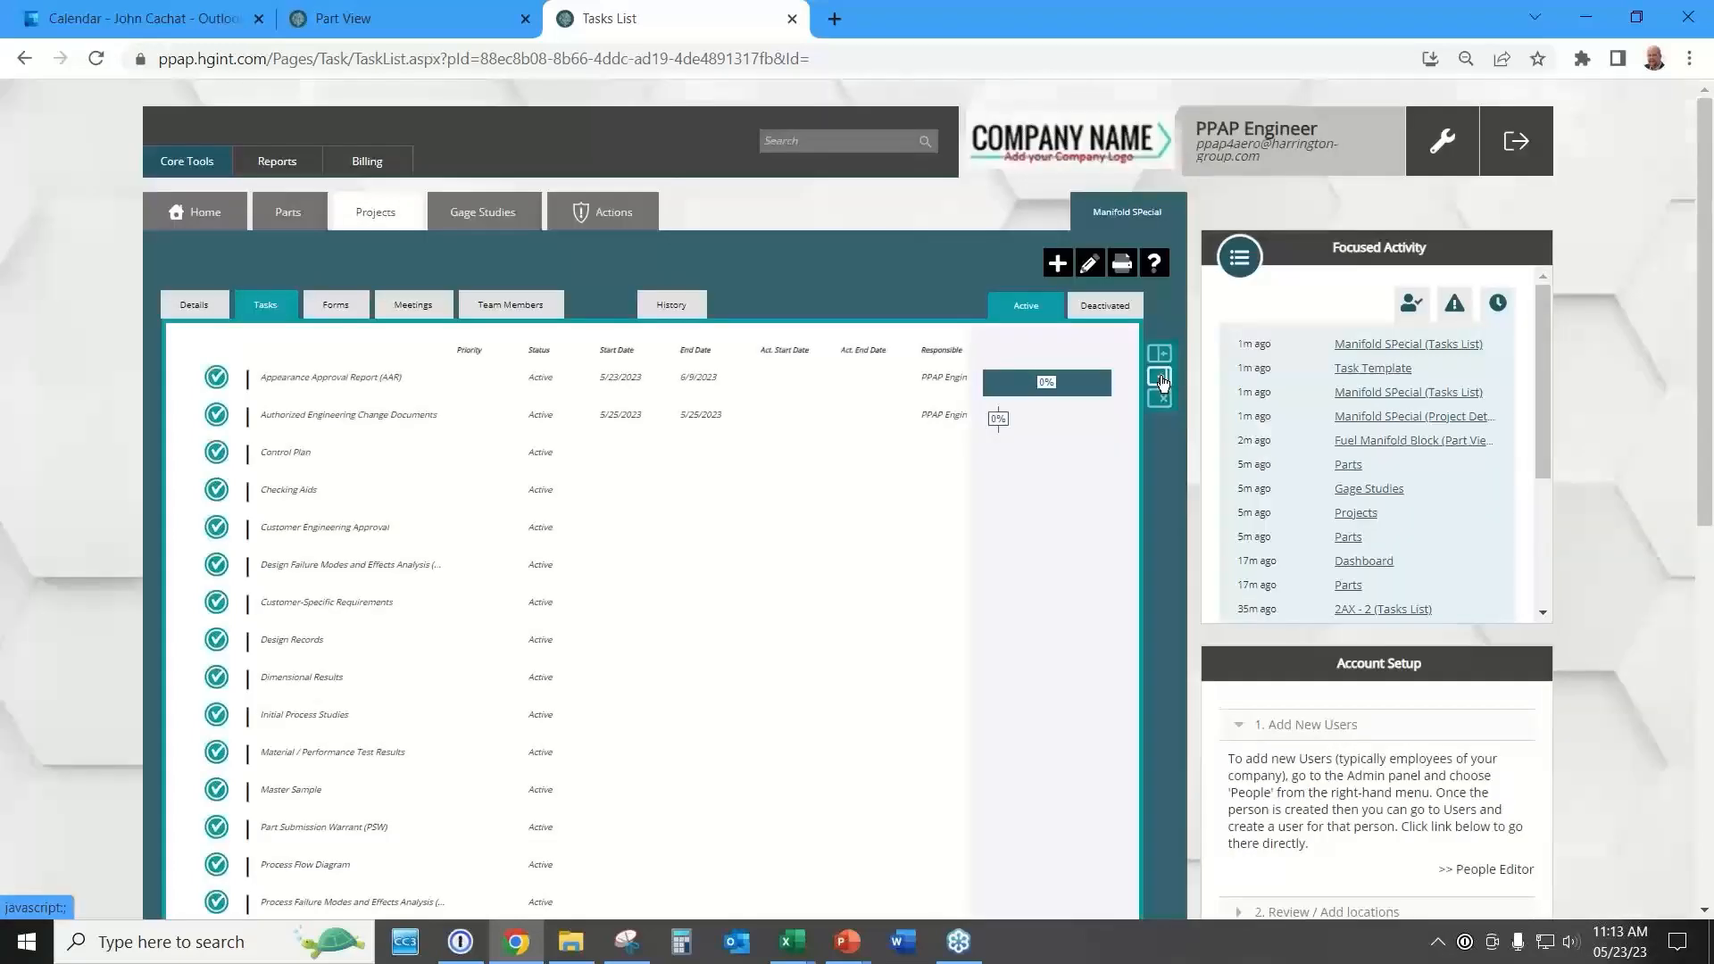
{"action": "left_click", "coordinate": [1160, 399]}
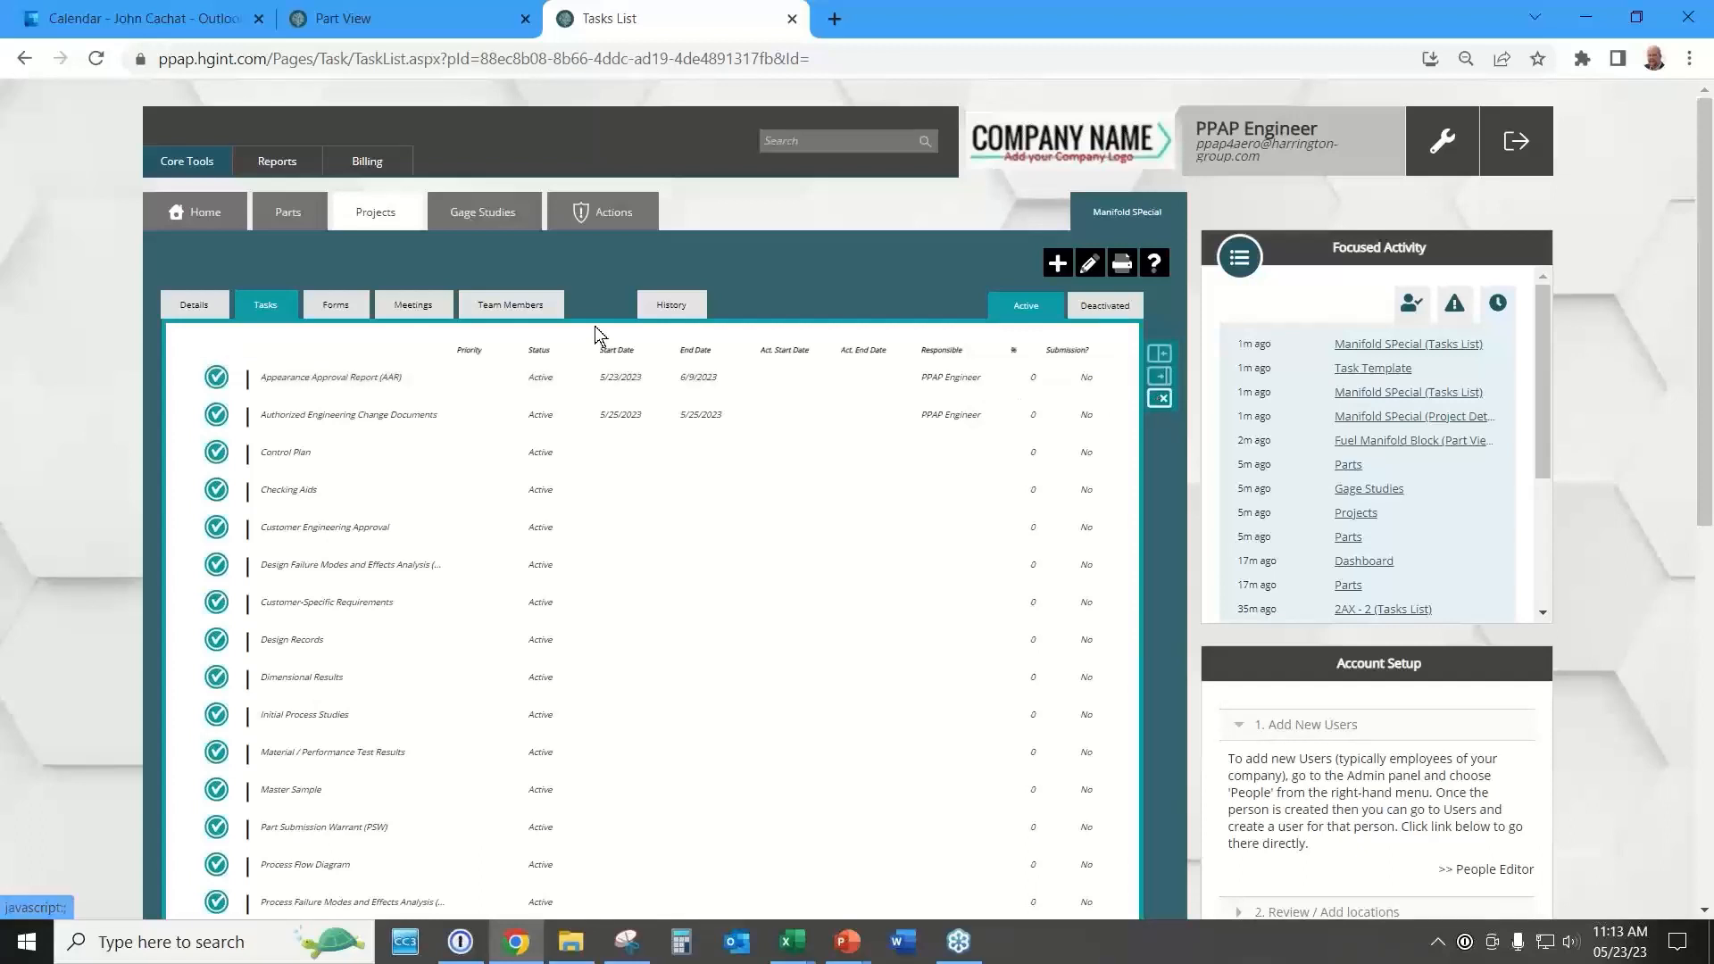
Open the project's forms and check which templates are available, keeping AIAG PFMEA 4th Edition.
{"action": "left_click", "coordinate": [348, 311]}
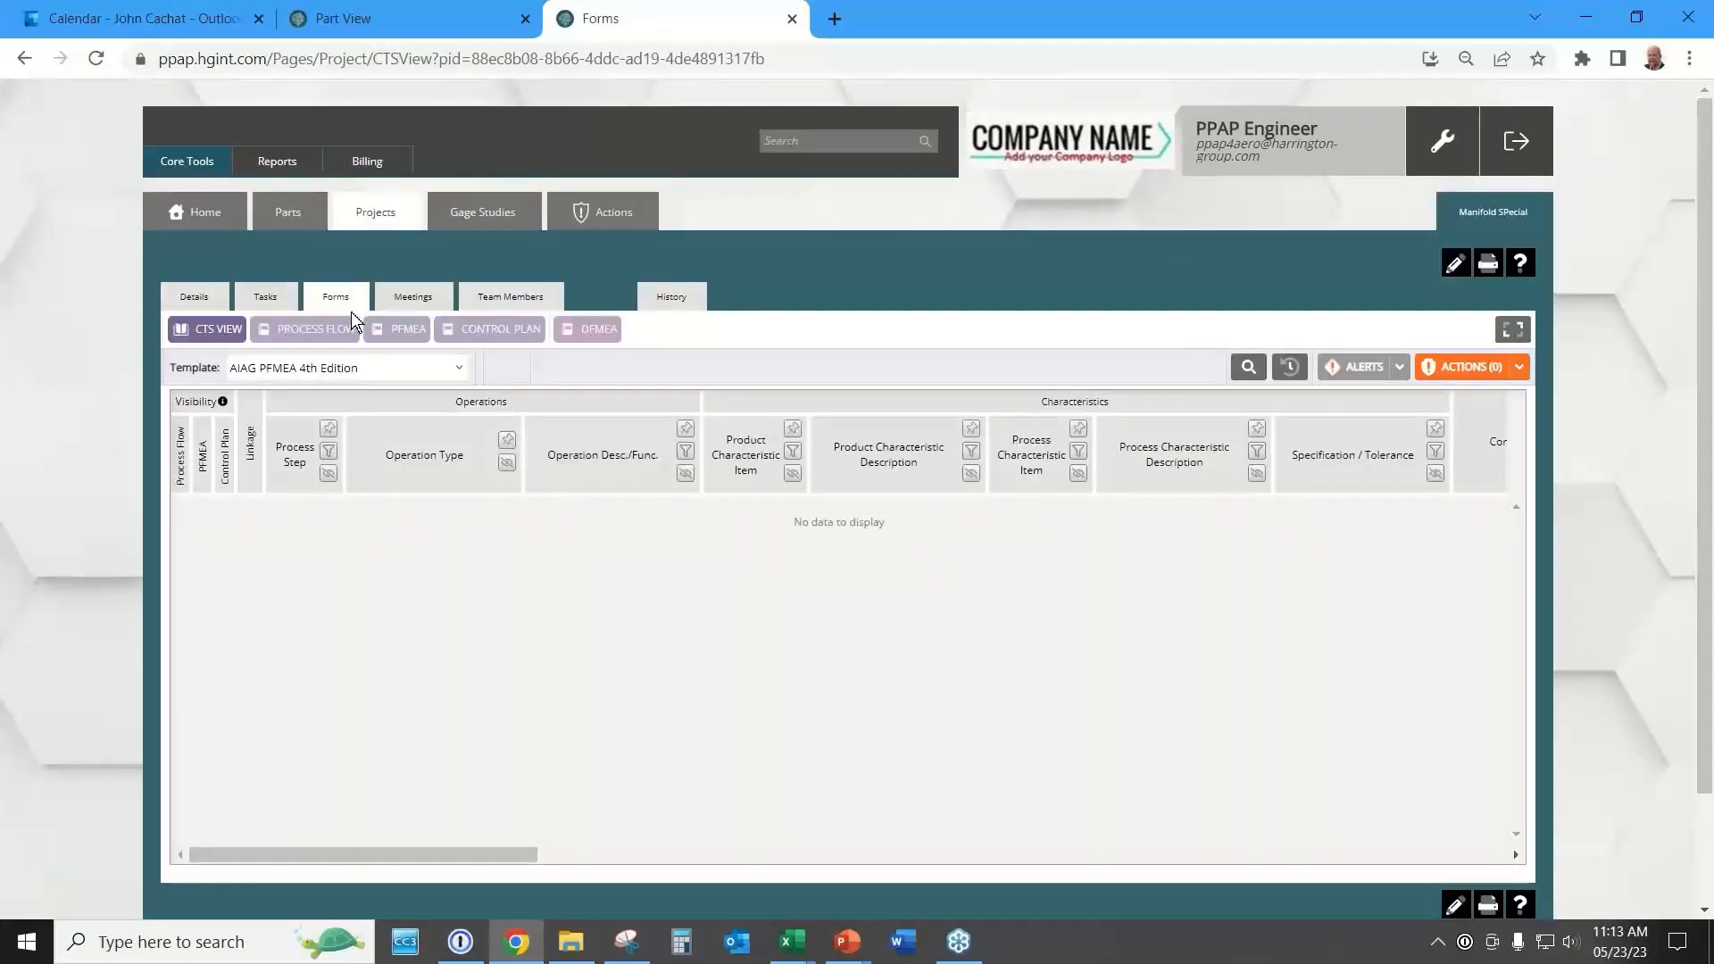
{"action": "left_click", "coordinate": [460, 379]}
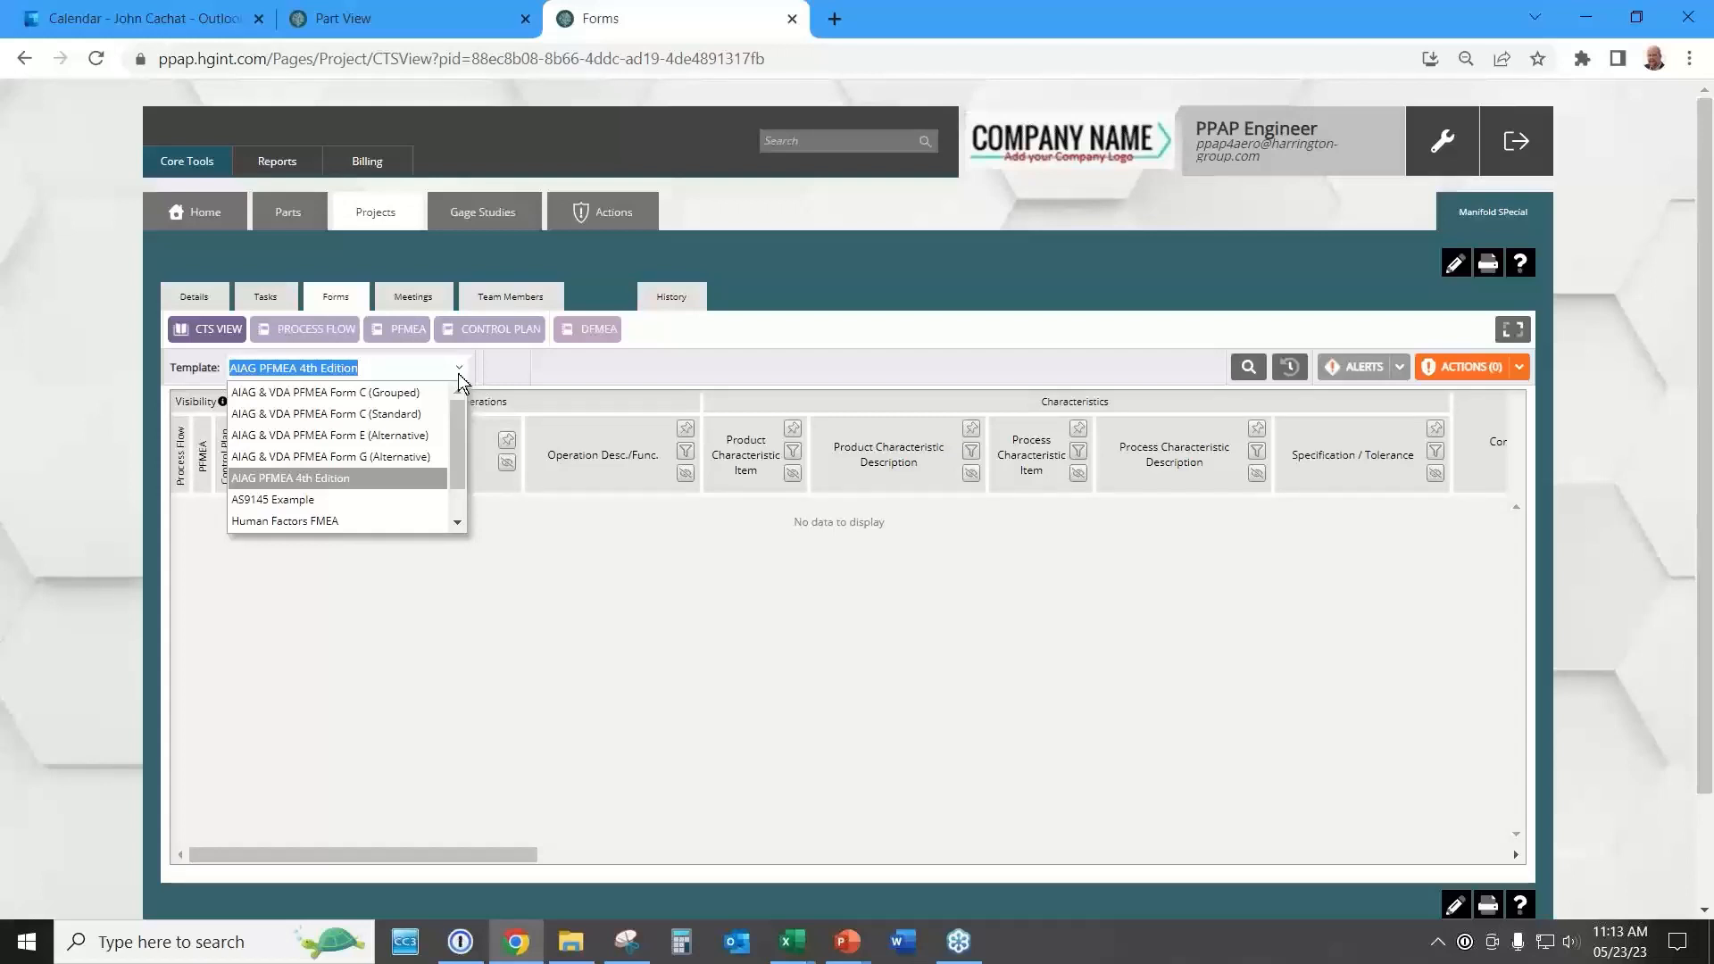
{"action": "left_click", "coordinate": [558, 375]}
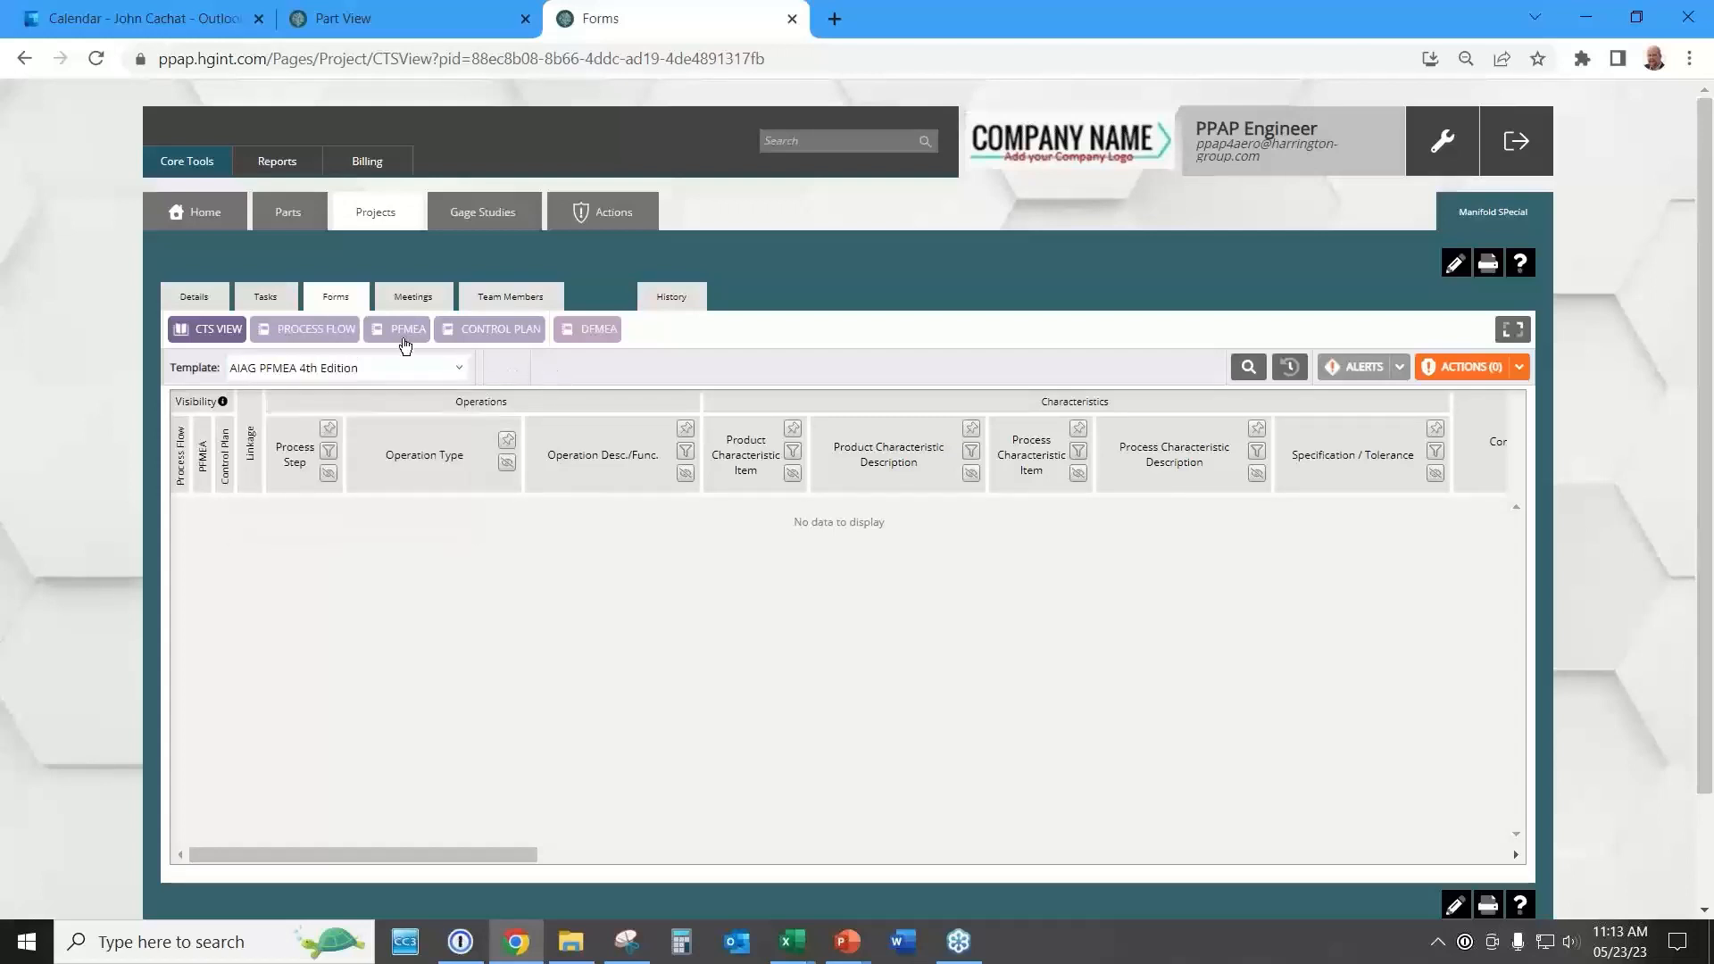
Edit the PFMEA form and insert process steps from the product library into the CTS.
{"action": "left_click", "coordinate": [402, 330]}
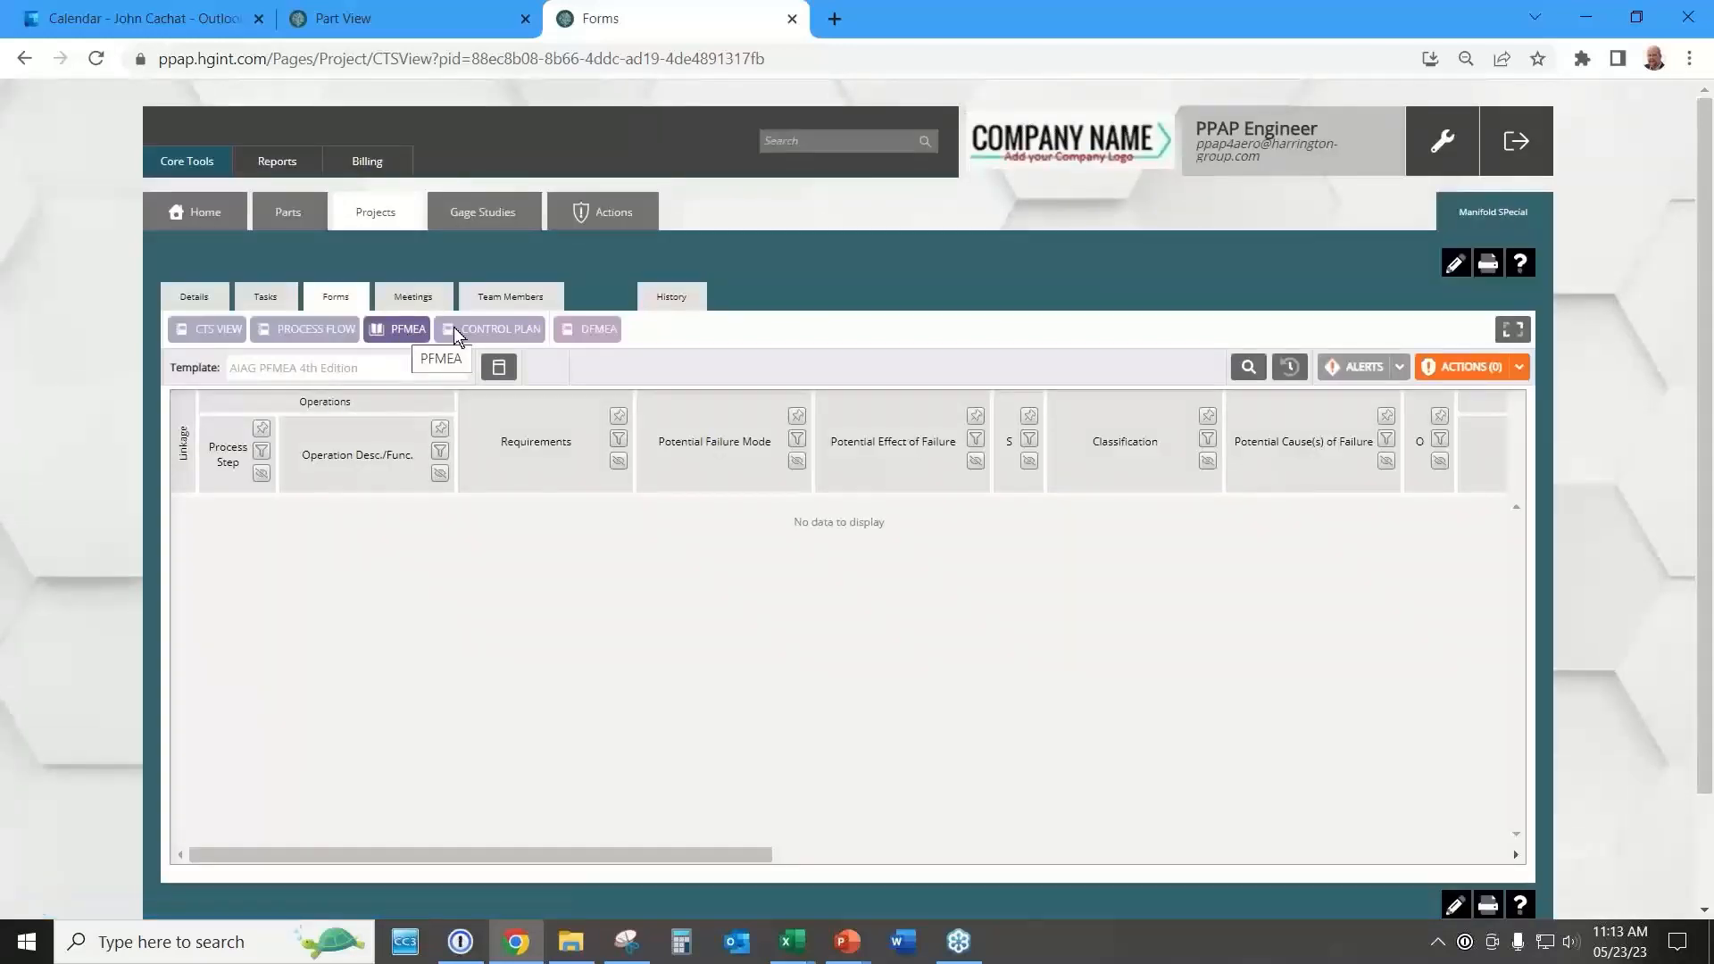
{"action": "left_click", "coordinate": [1455, 264]}
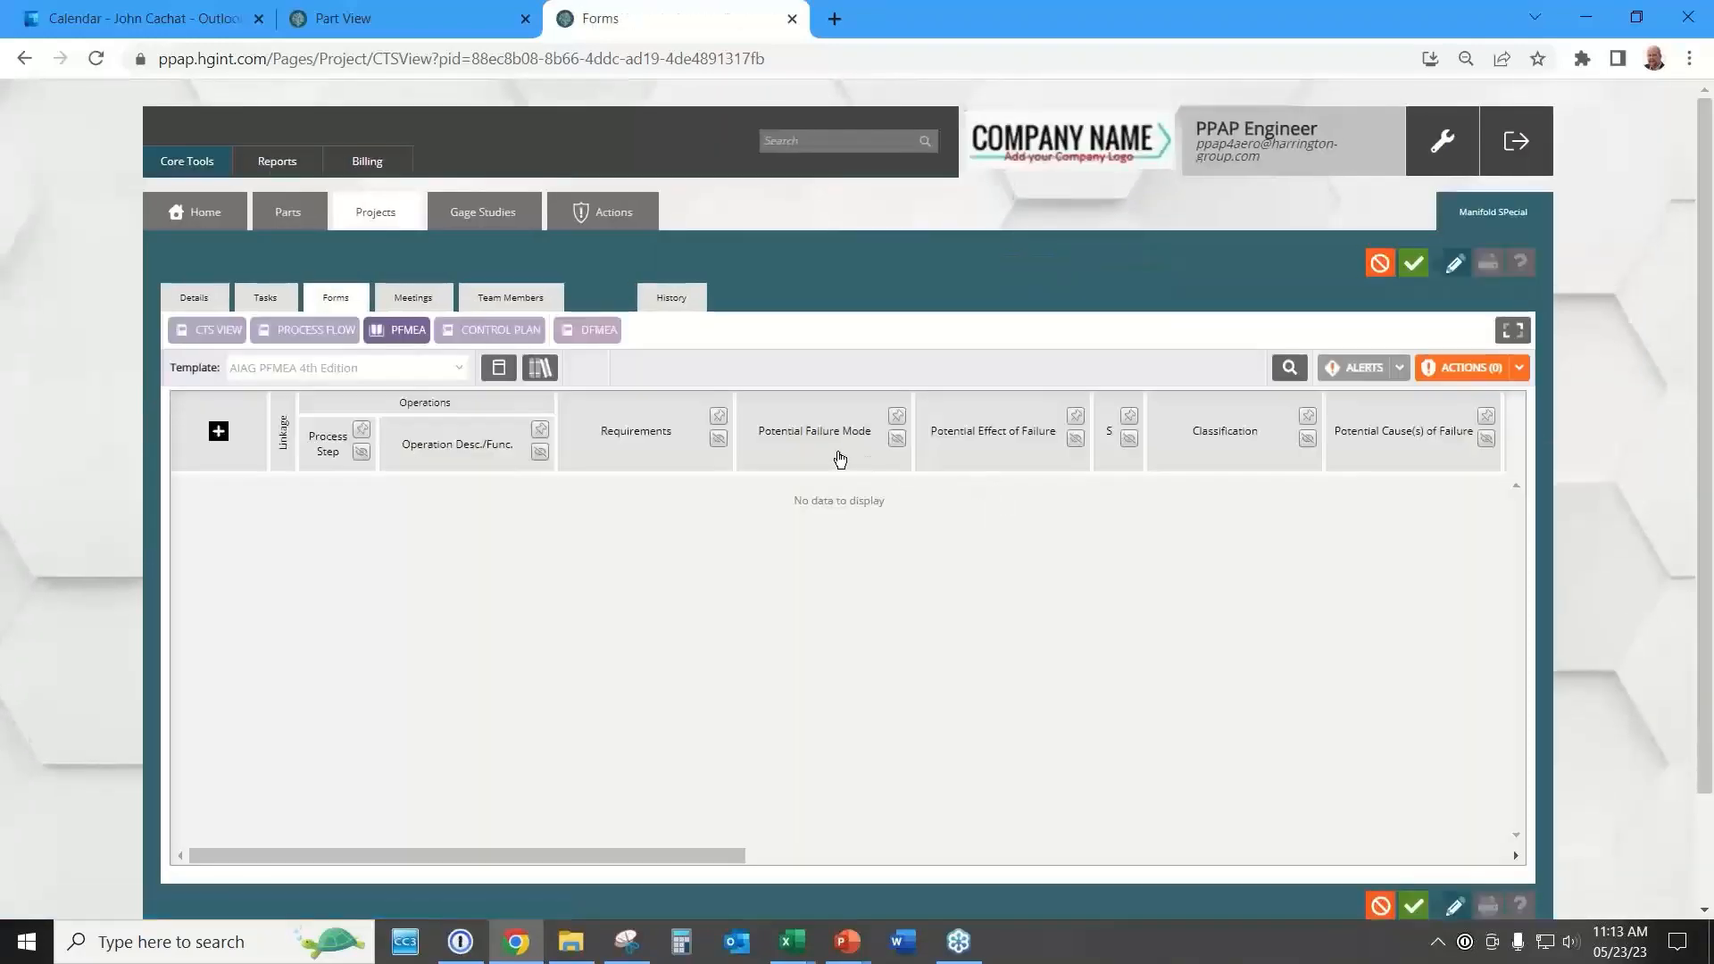
{"action": "left_click", "coordinate": [533, 370]}
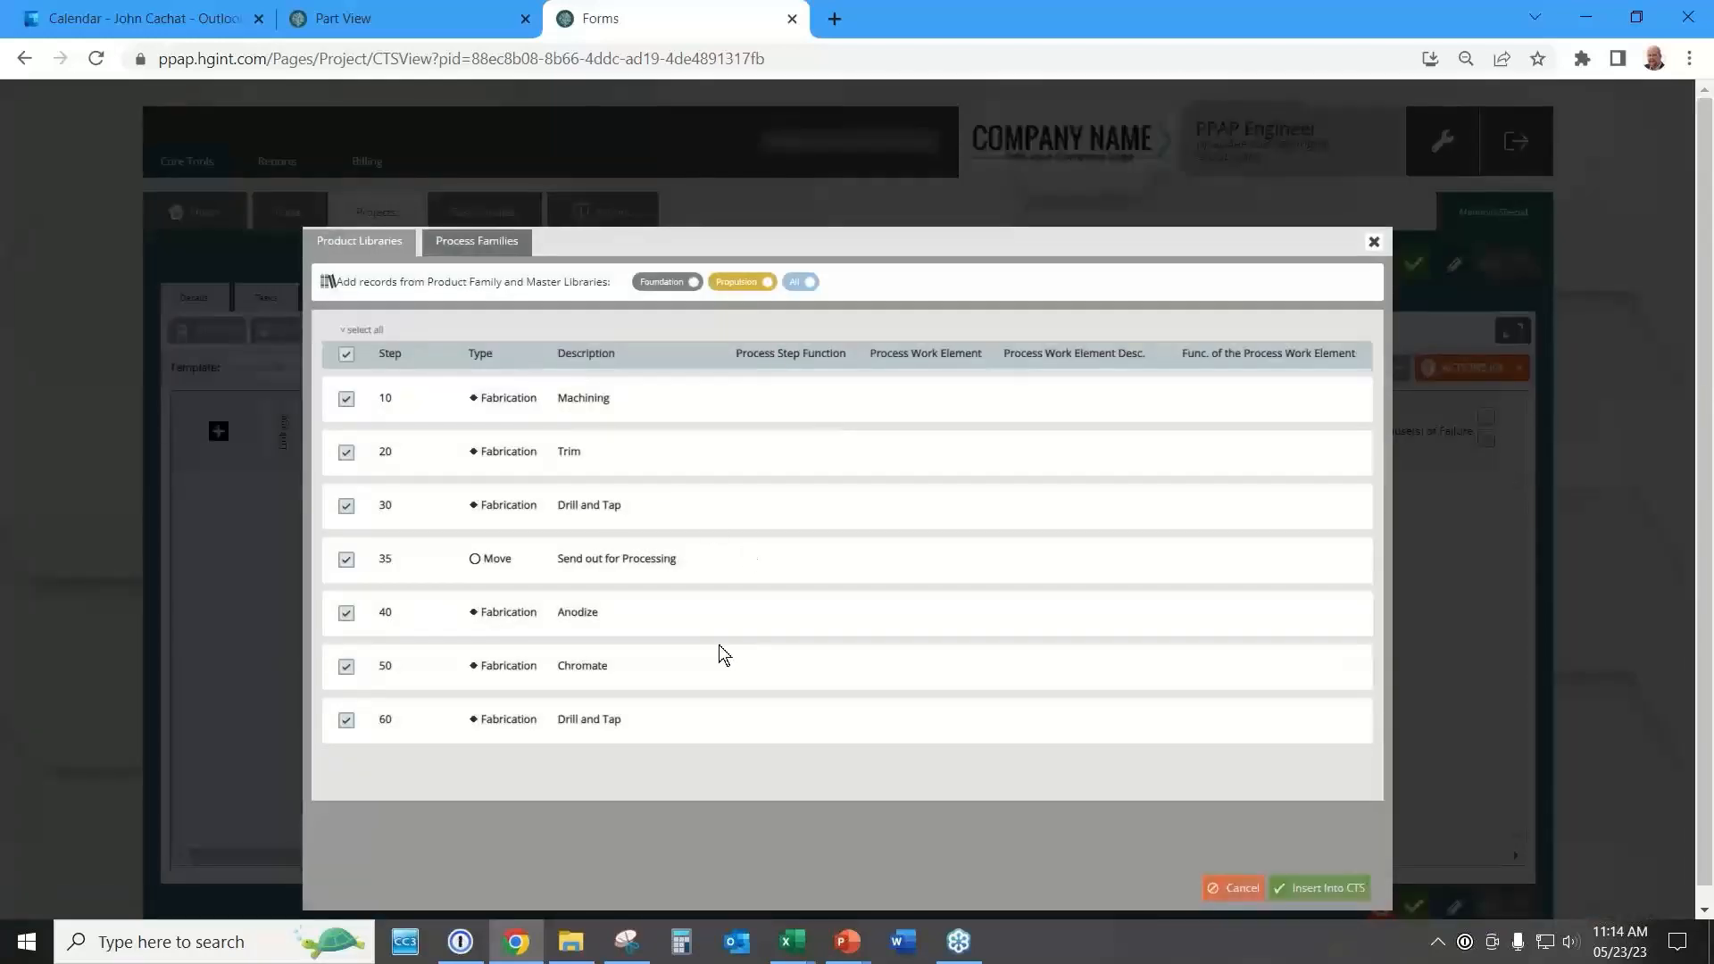
{"action": "left_click", "coordinate": [1321, 888]}
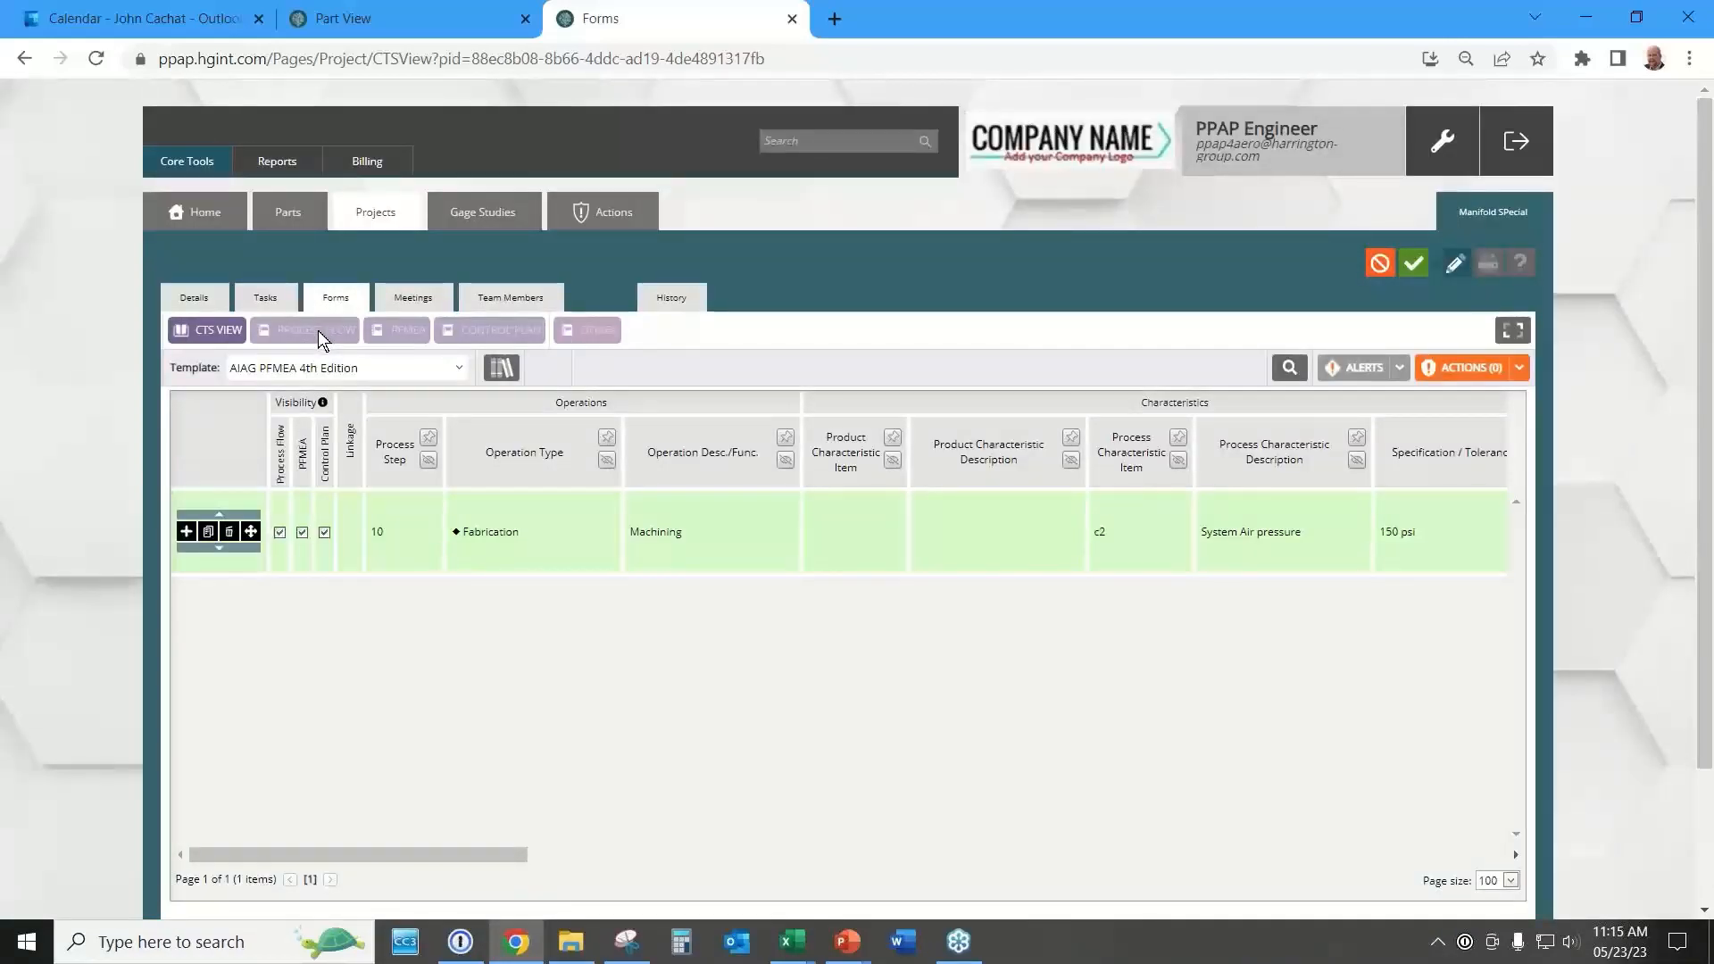
Add a row below the Machining operation in the CTS view and pick library process step 20, Trim.
{"action": "left_click", "coordinate": [252, 533]}
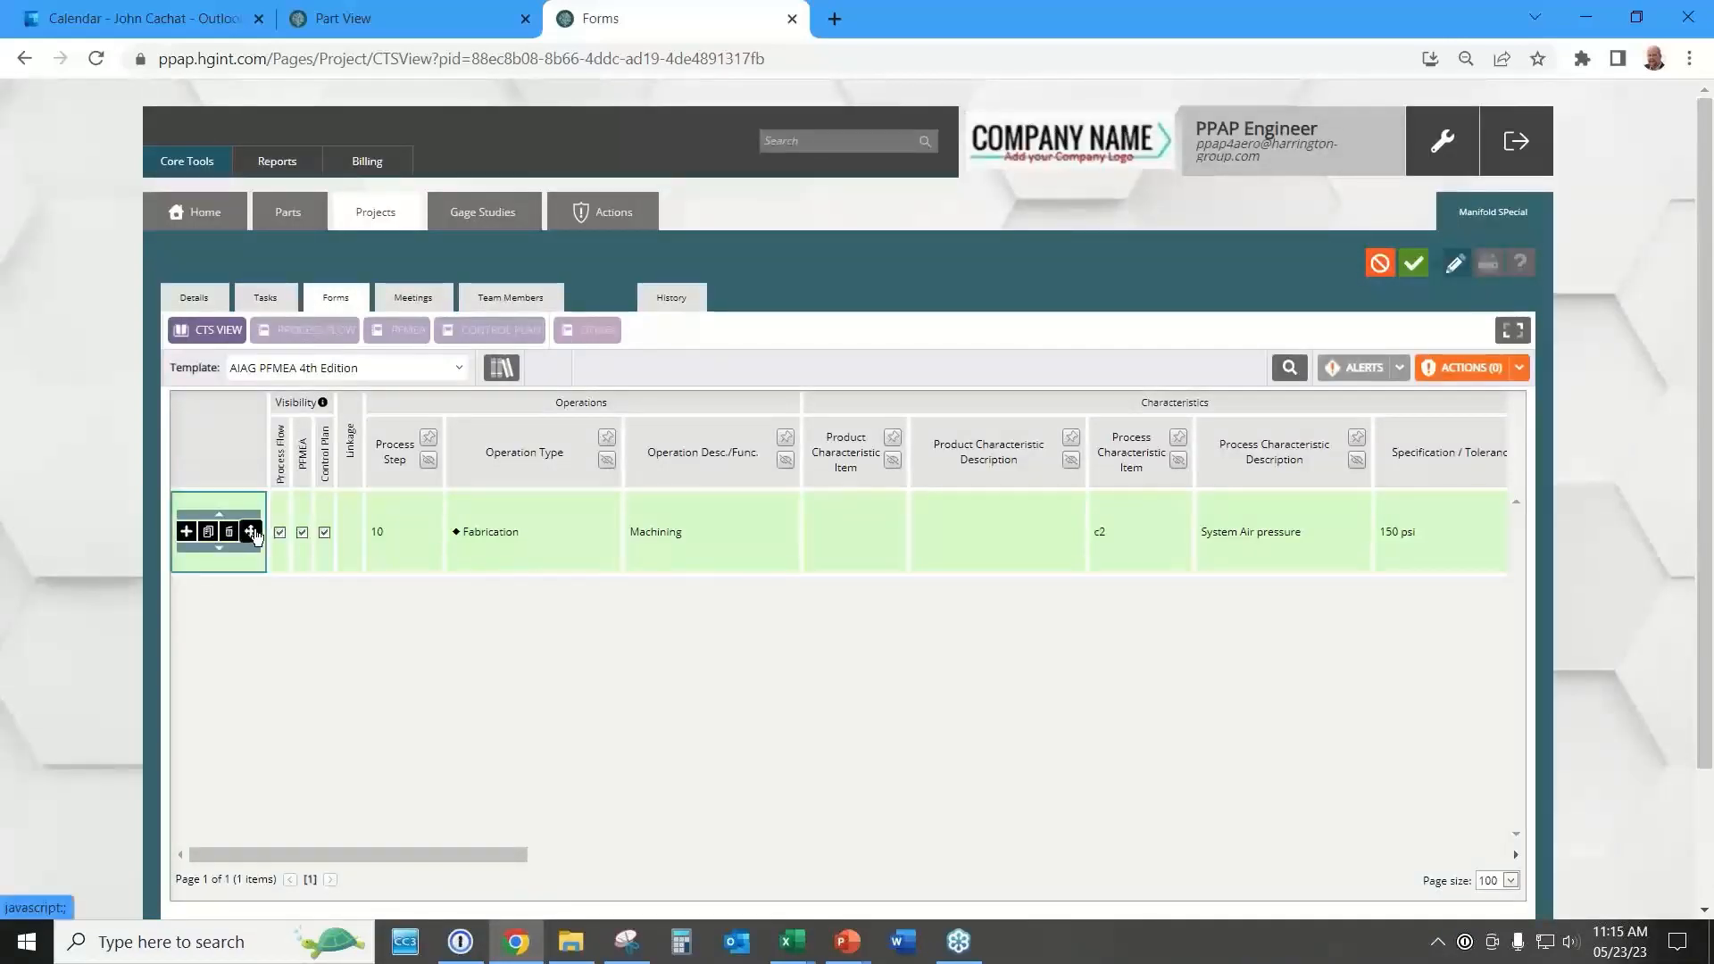
{"action": "left_click", "coordinate": [186, 532]}
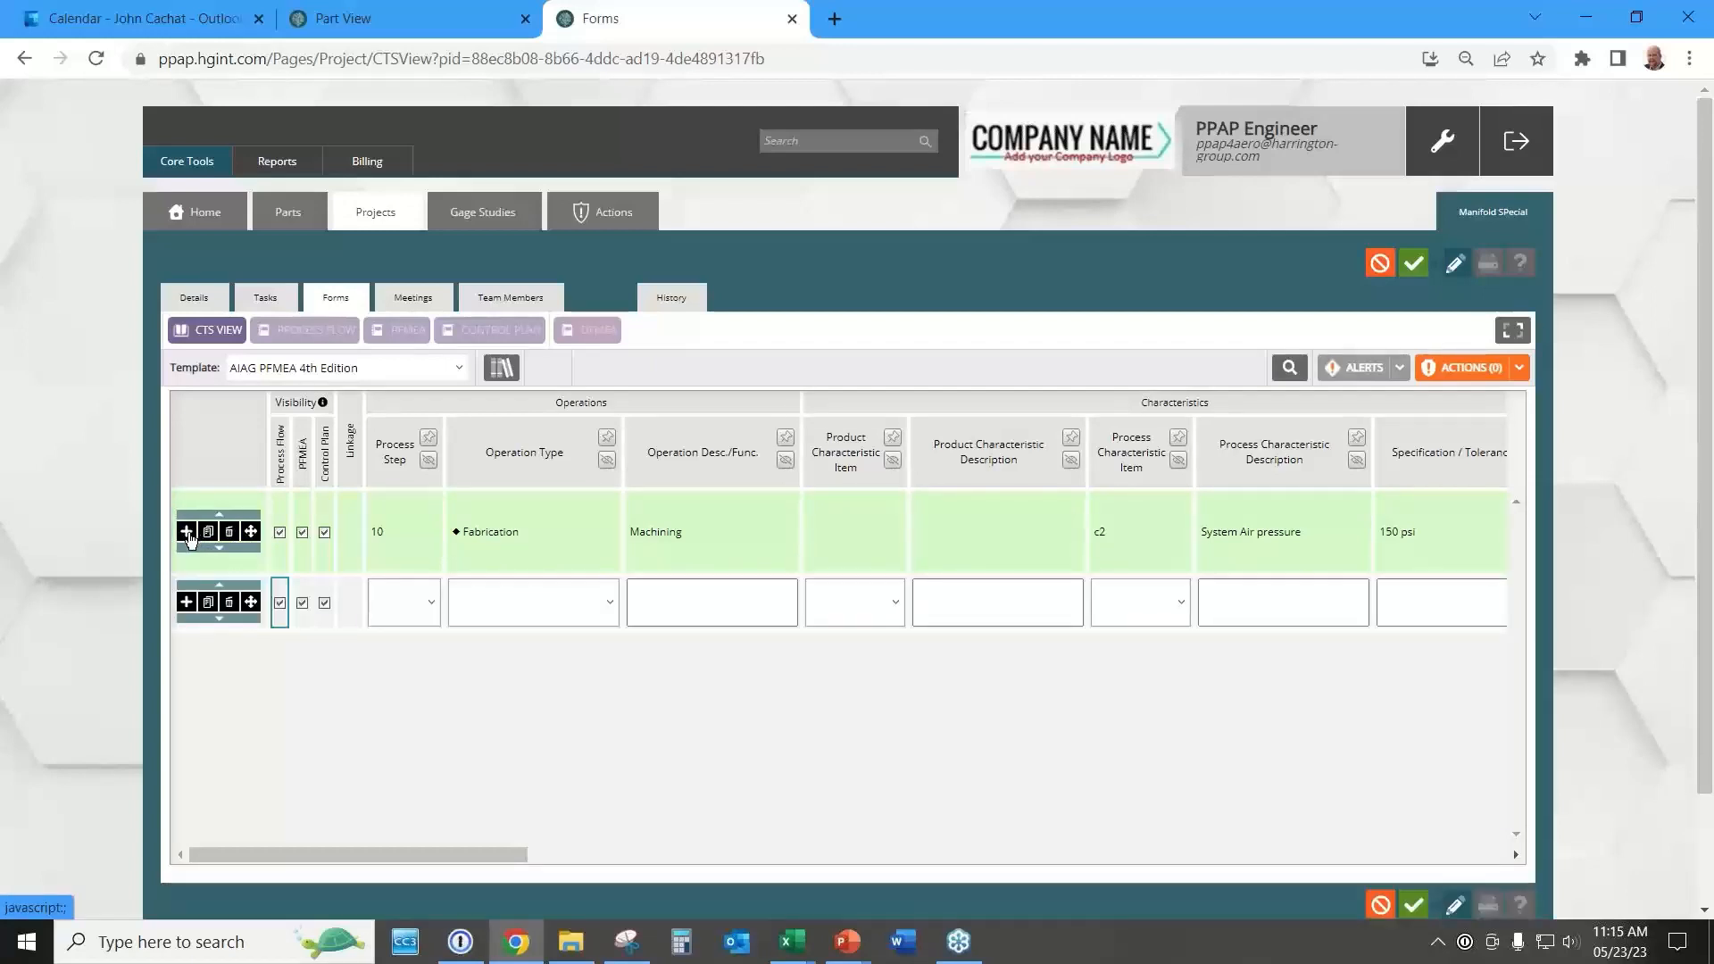
{"action": "left_click", "coordinate": [431, 614]}
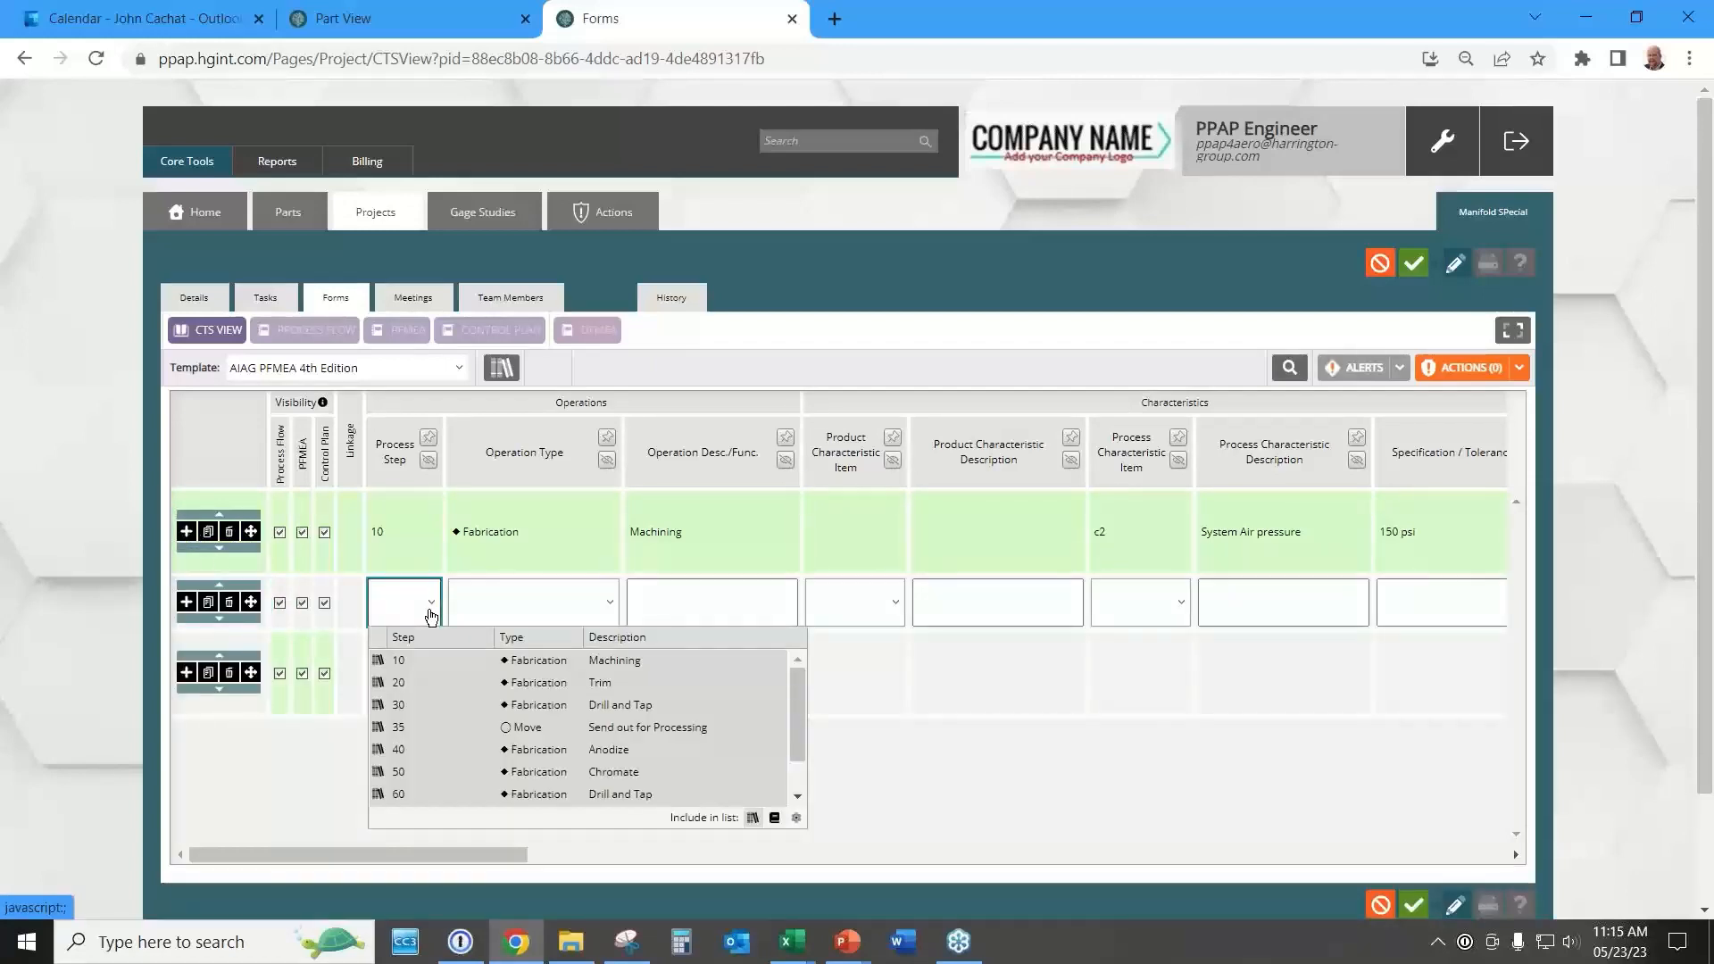
{"action": "left_click", "coordinate": [414, 682]}
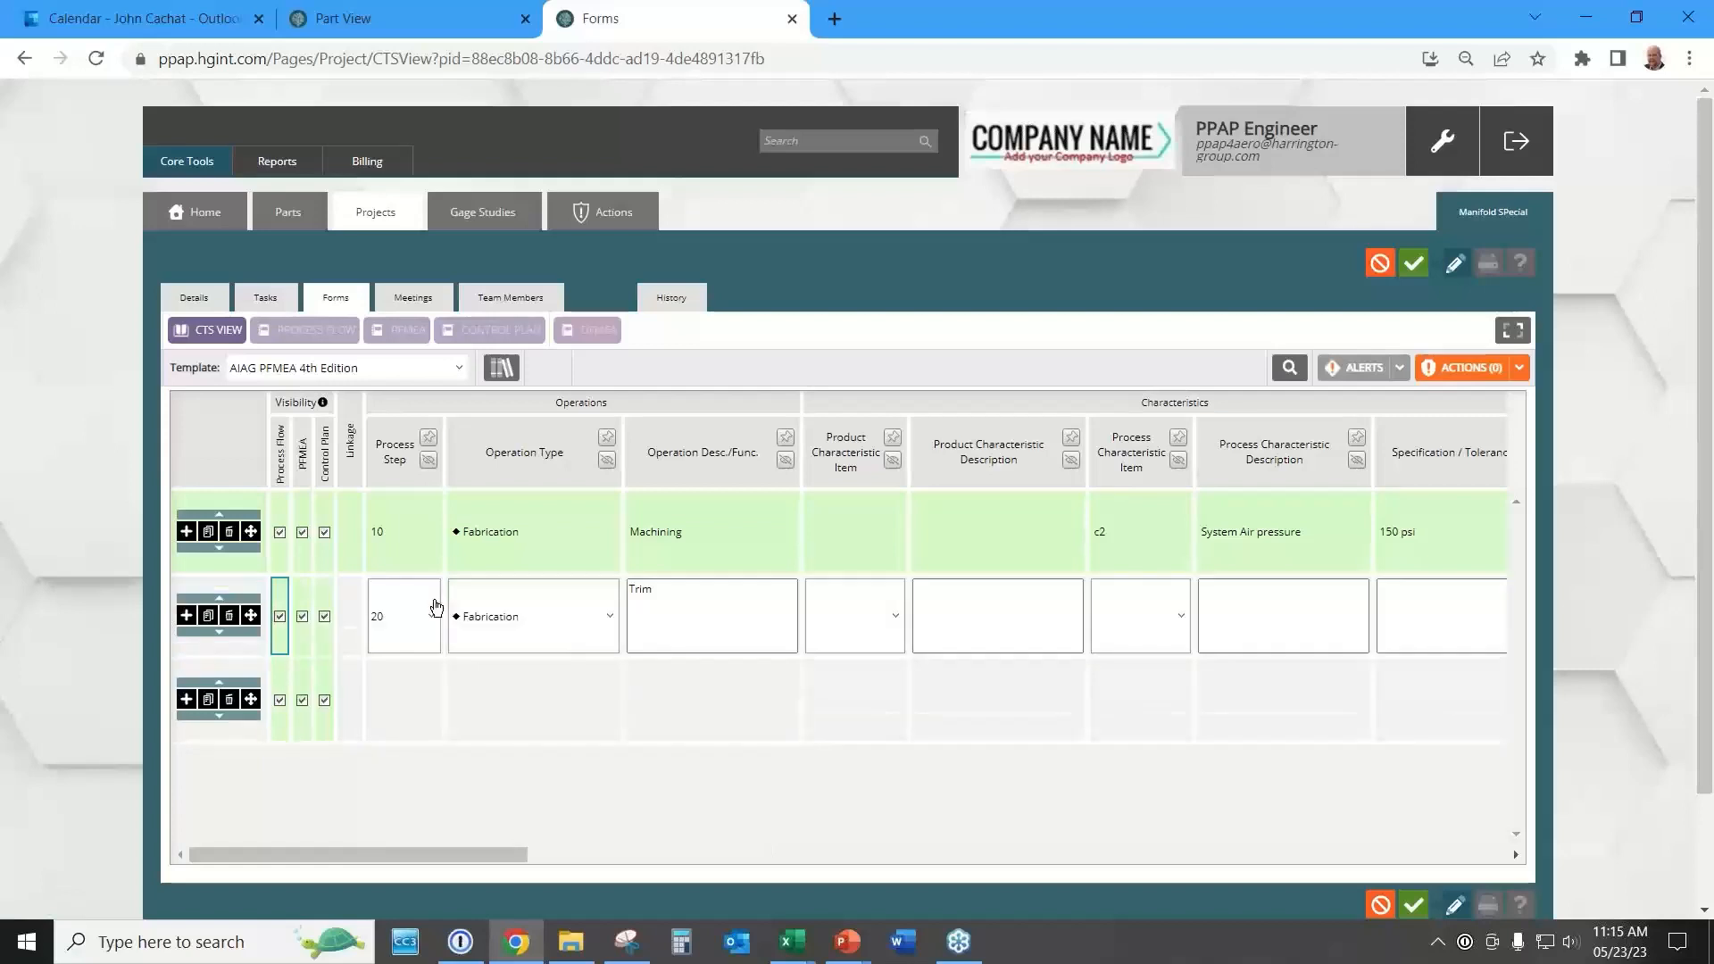
Pick library process step 30, Drill and Tap, for the row below Trim, and save the form without marking it as a release.
{"action": "left_click", "coordinate": [412, 690]}
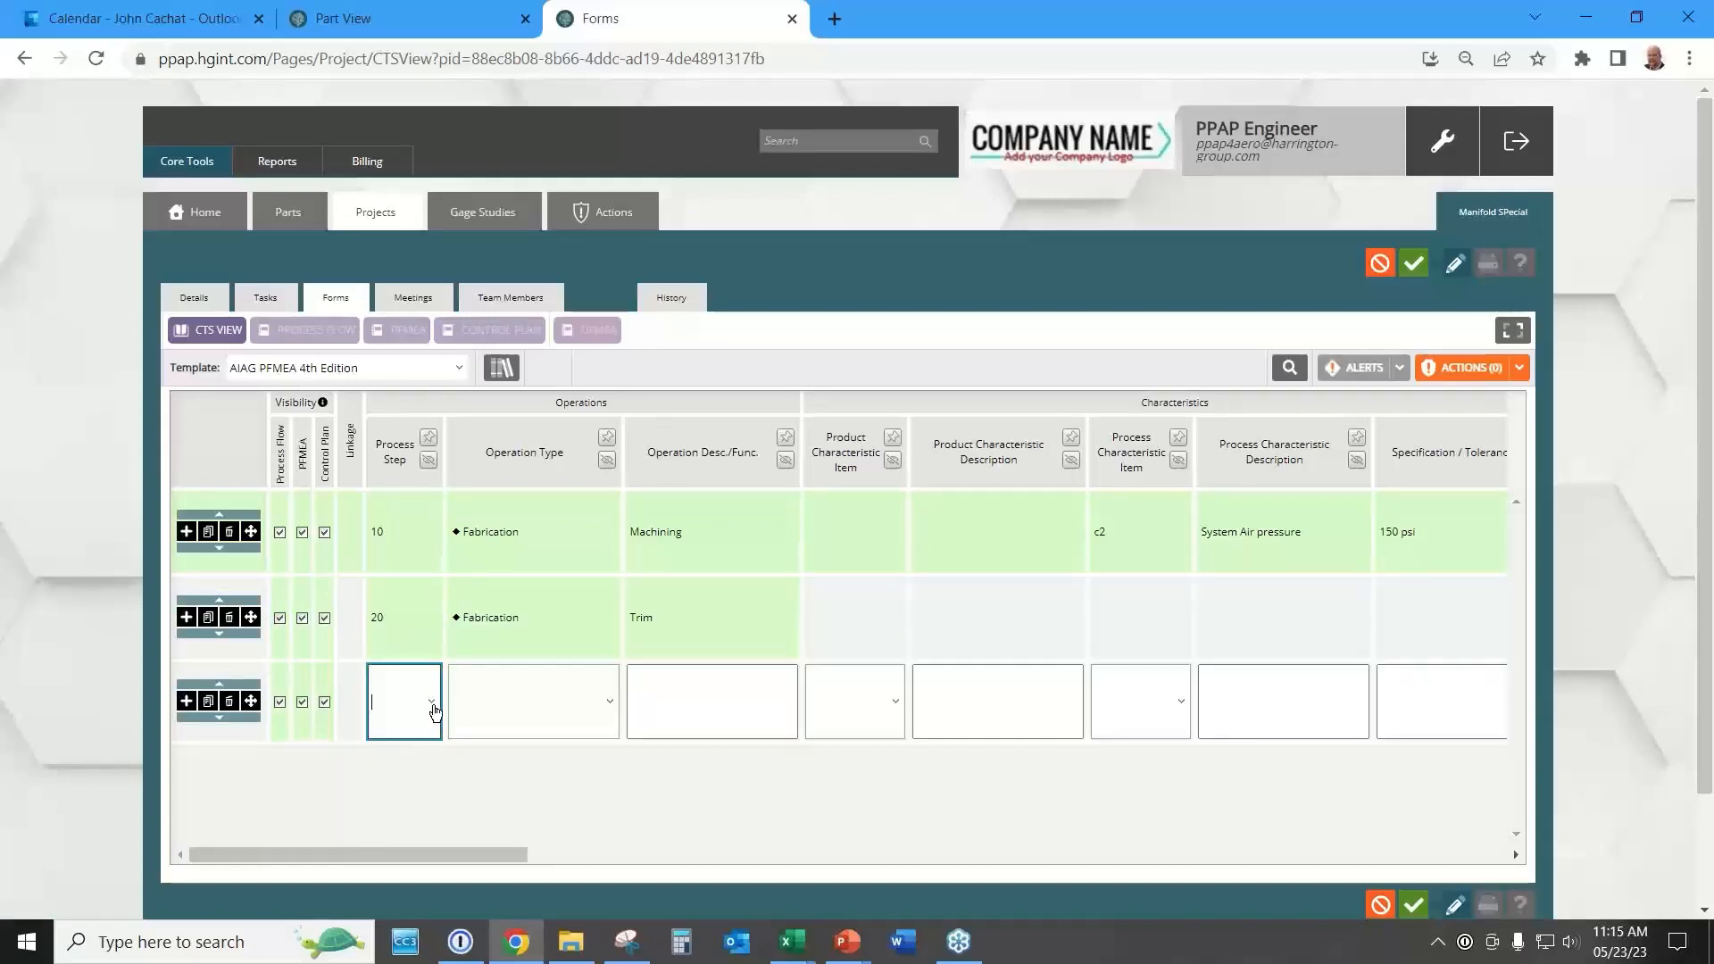
{"action": "left_click", "coordinate": [433, 705]}
{"action": "left_click", "coordinate": [402, 555]}
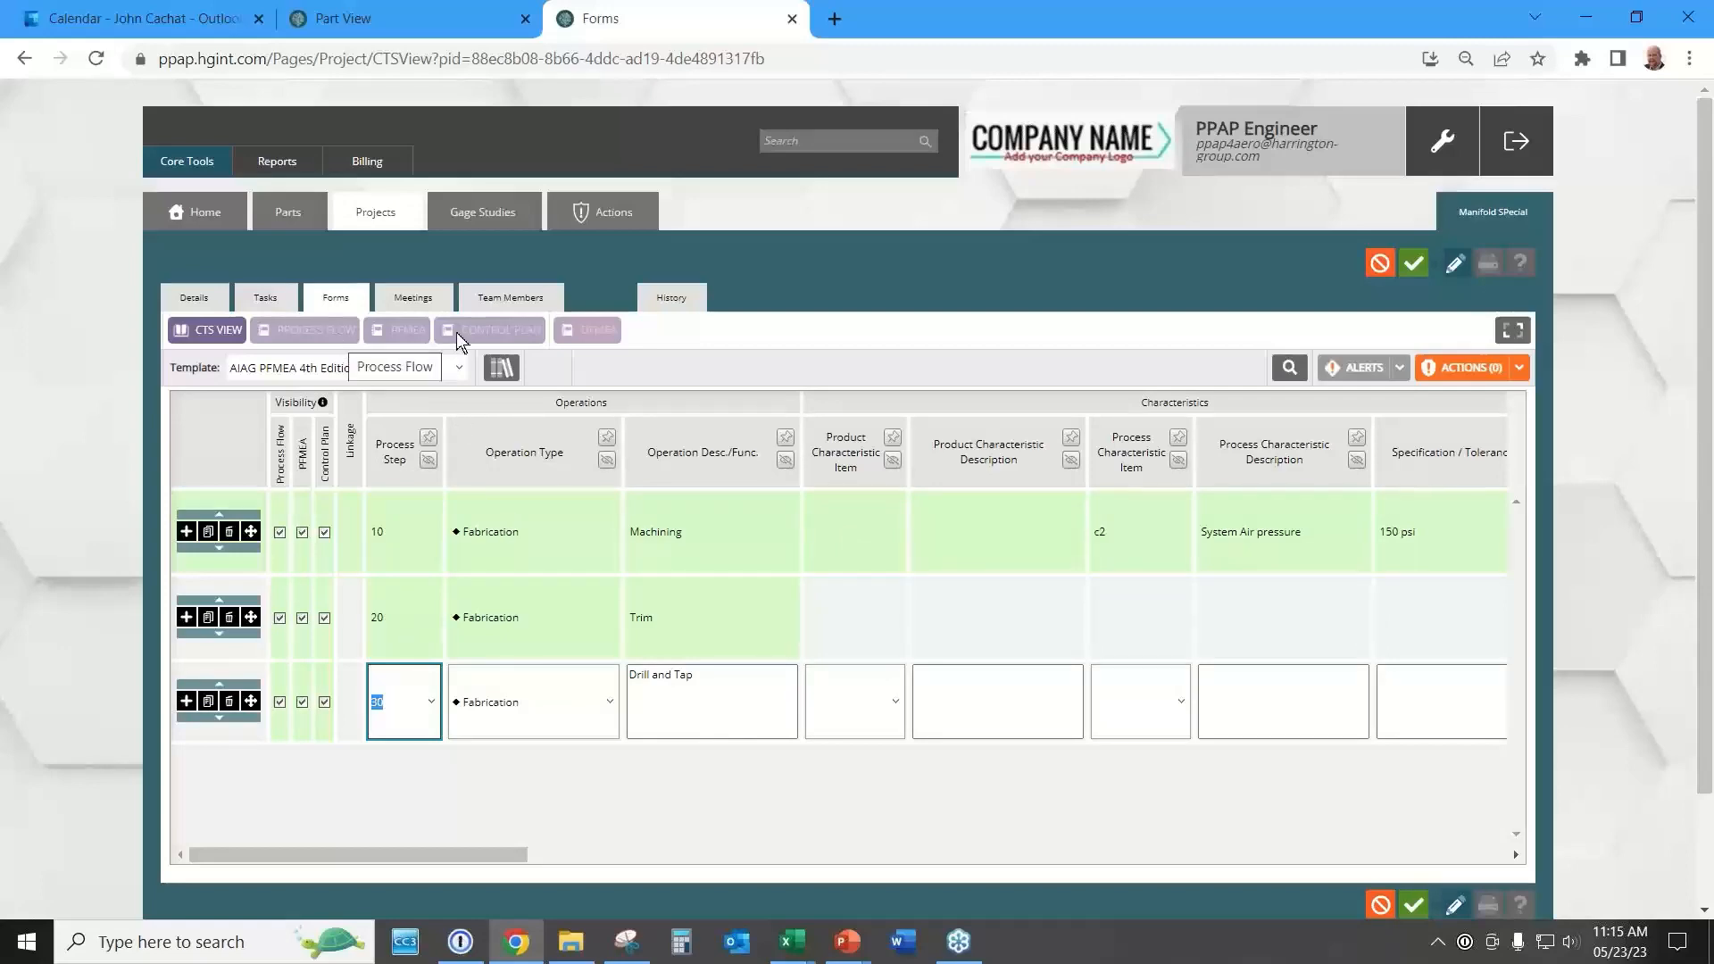
{"action": "left_click", "coordinate": [1414, 262]}
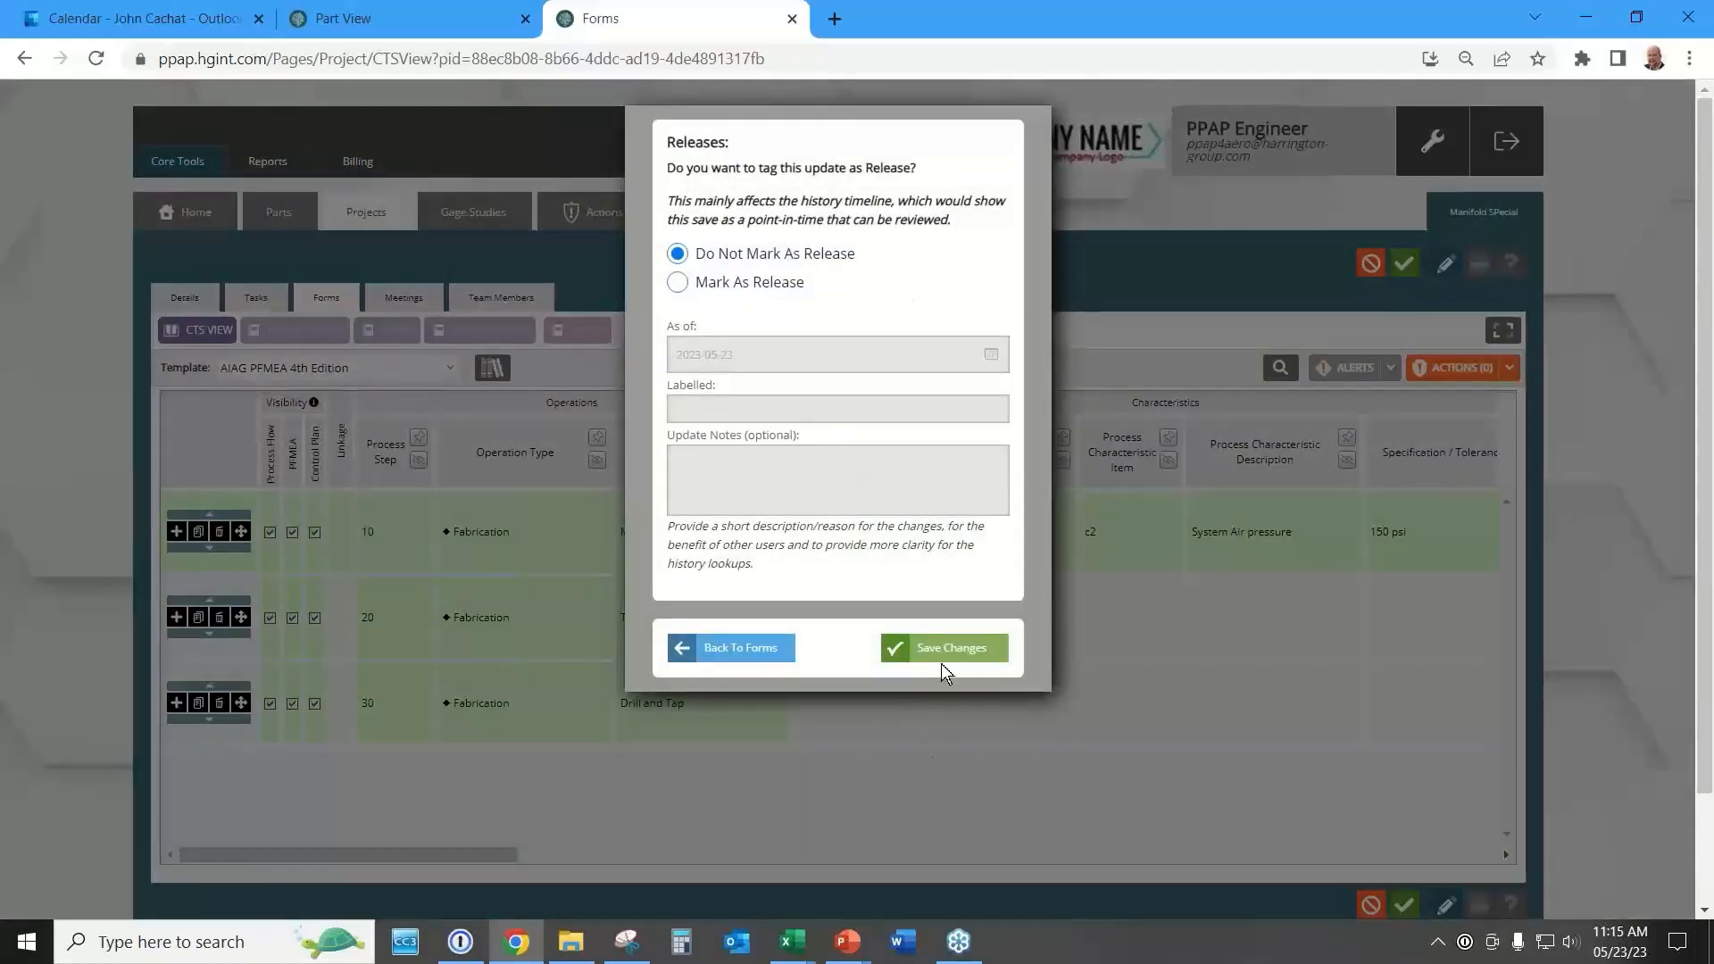
{"action": "left_click", "coordinate": [942, 665]}
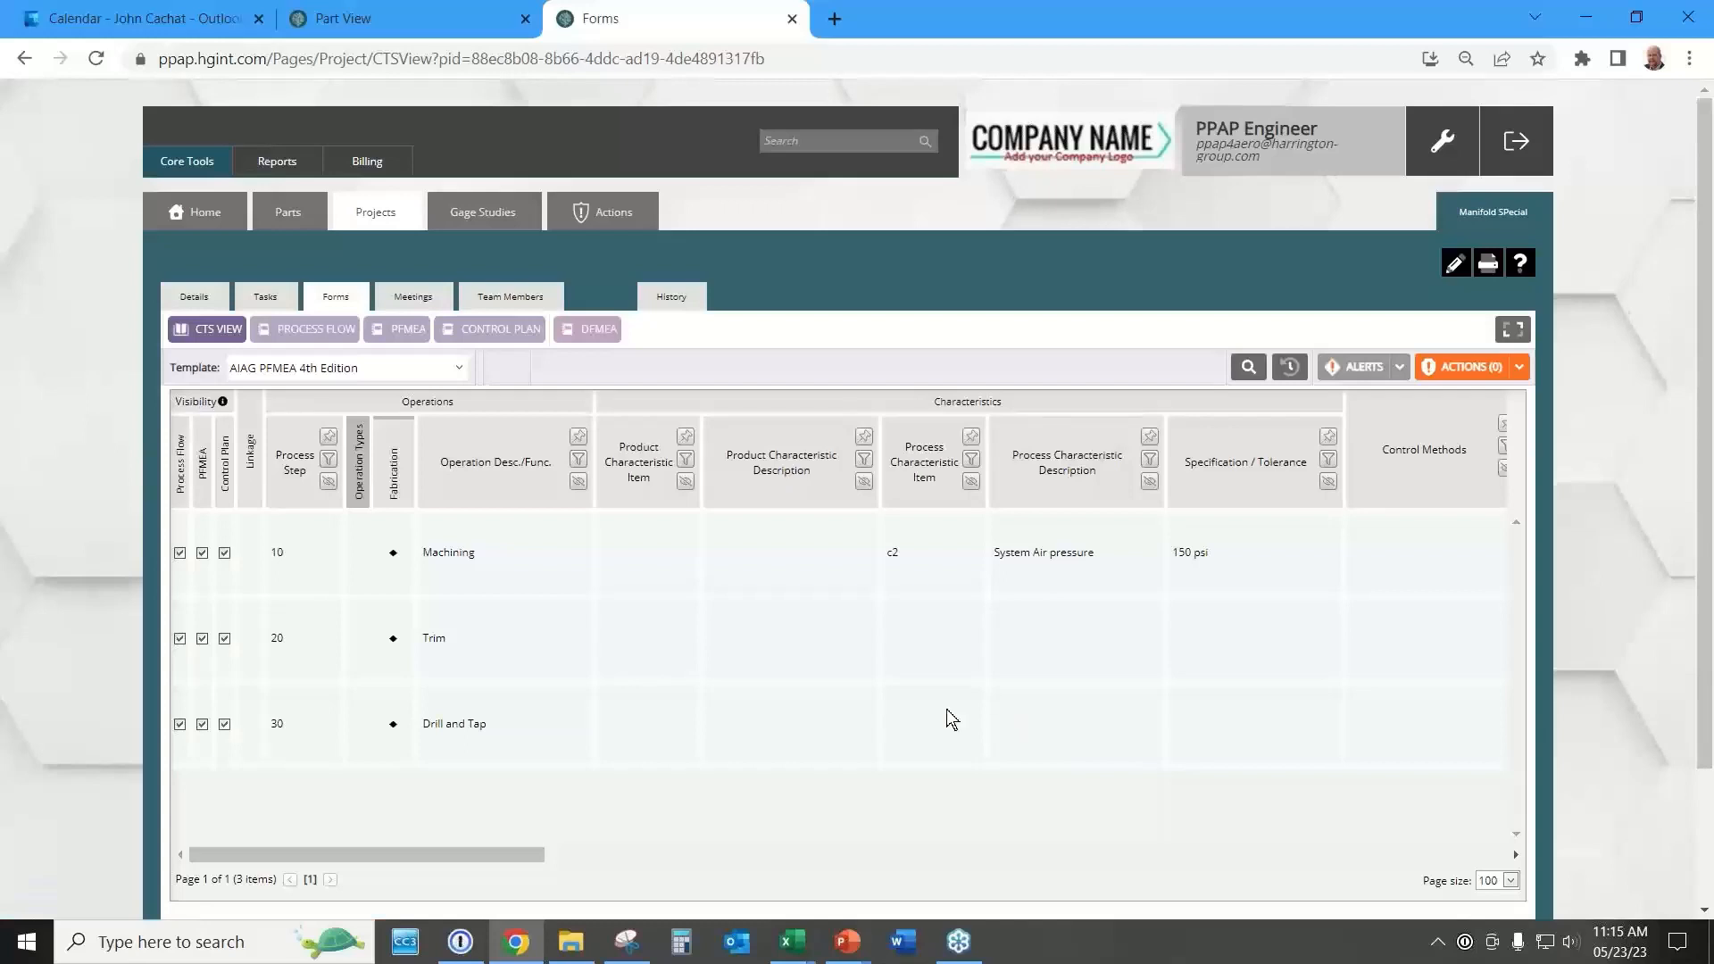
View the operations in the Process Flow, PFMEA and Control Plan forms.
{"action": "left_click", "coordinate": [298, 333]}
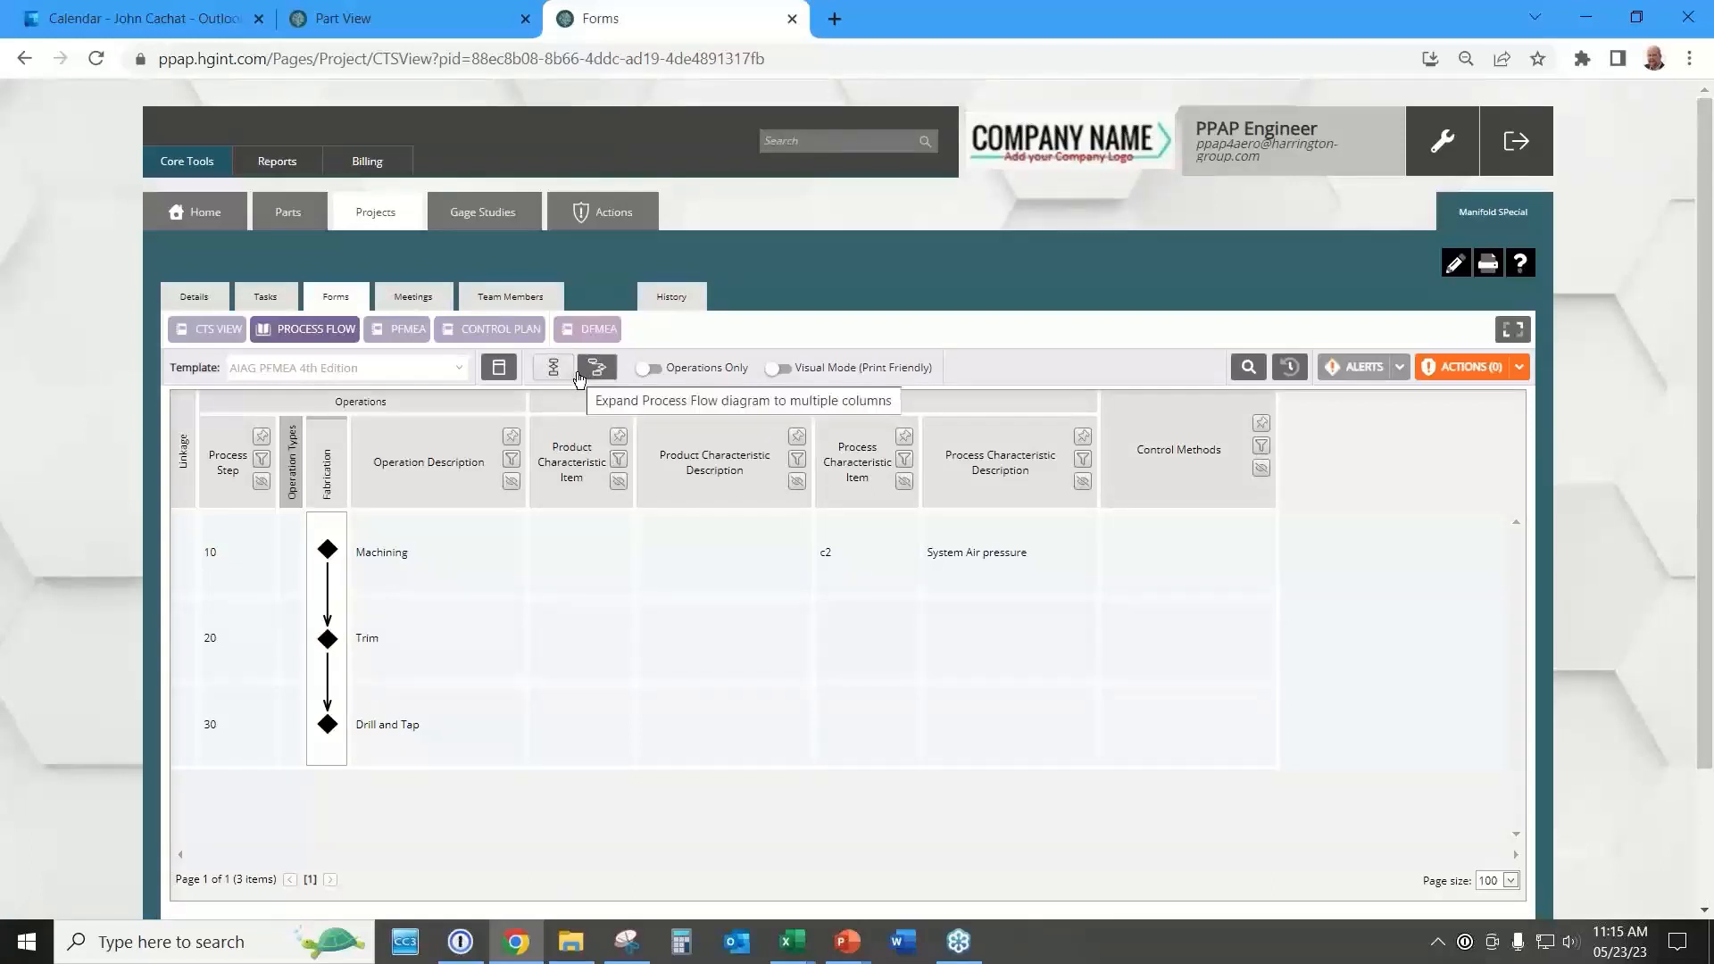
{"action": "left_click", "coordinate": [416, 330]}
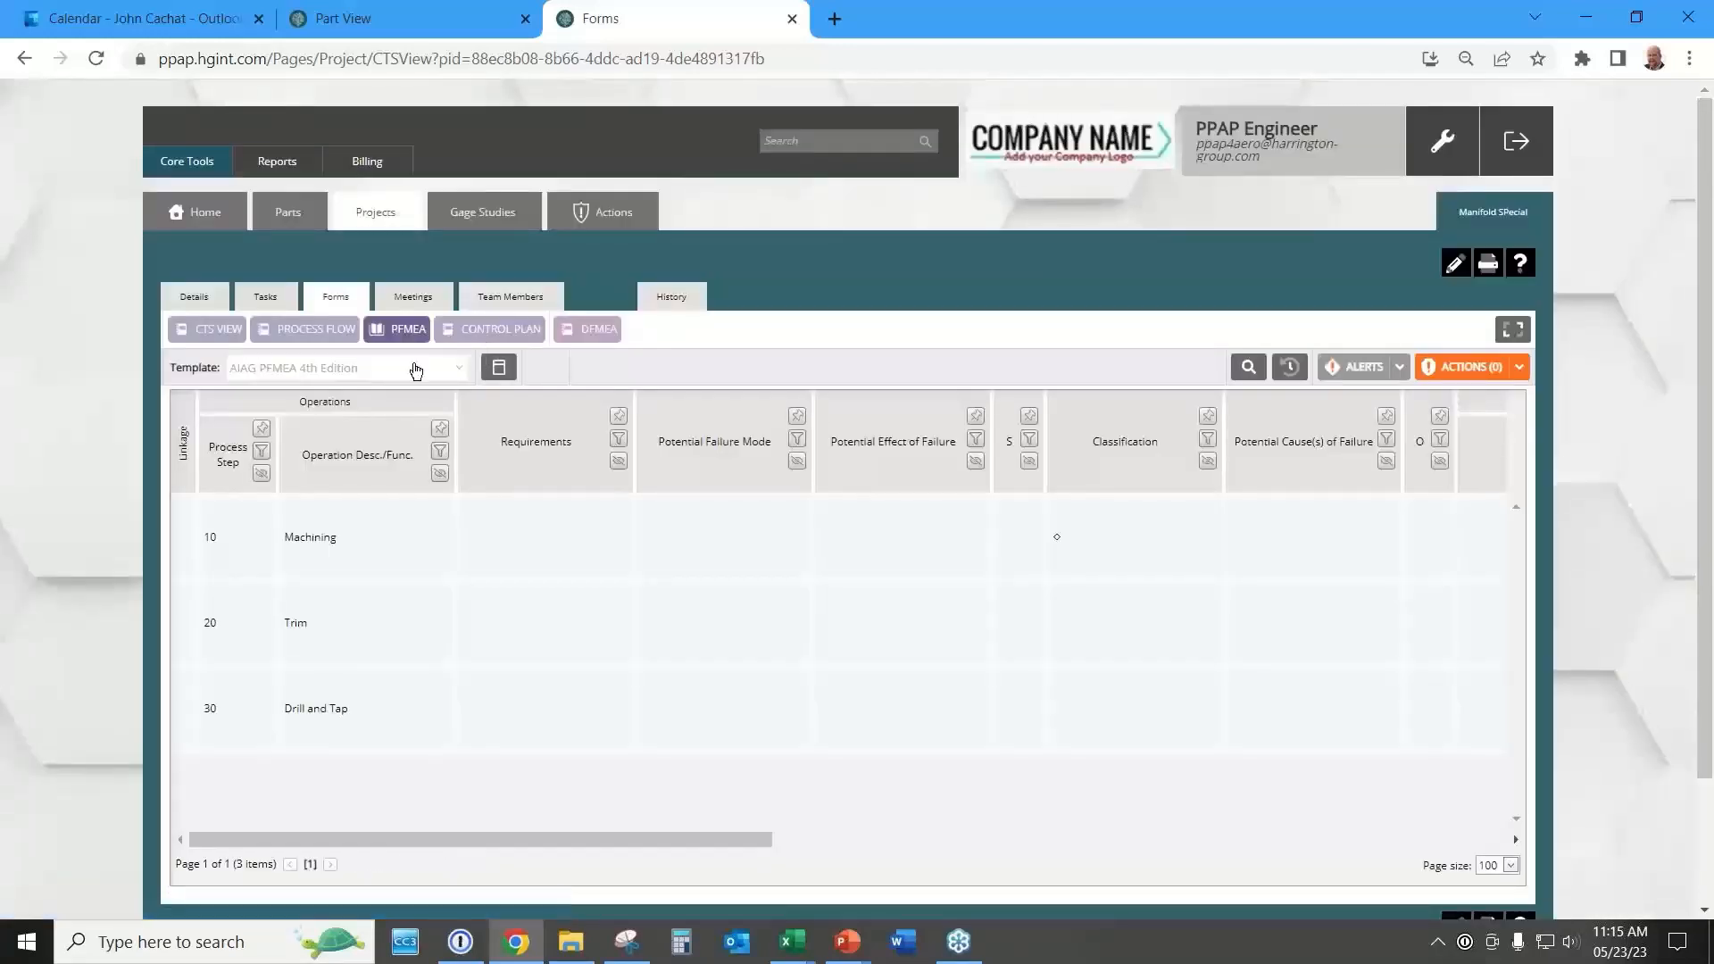
{"action": "left_click", "coordinate": [508, 331]}
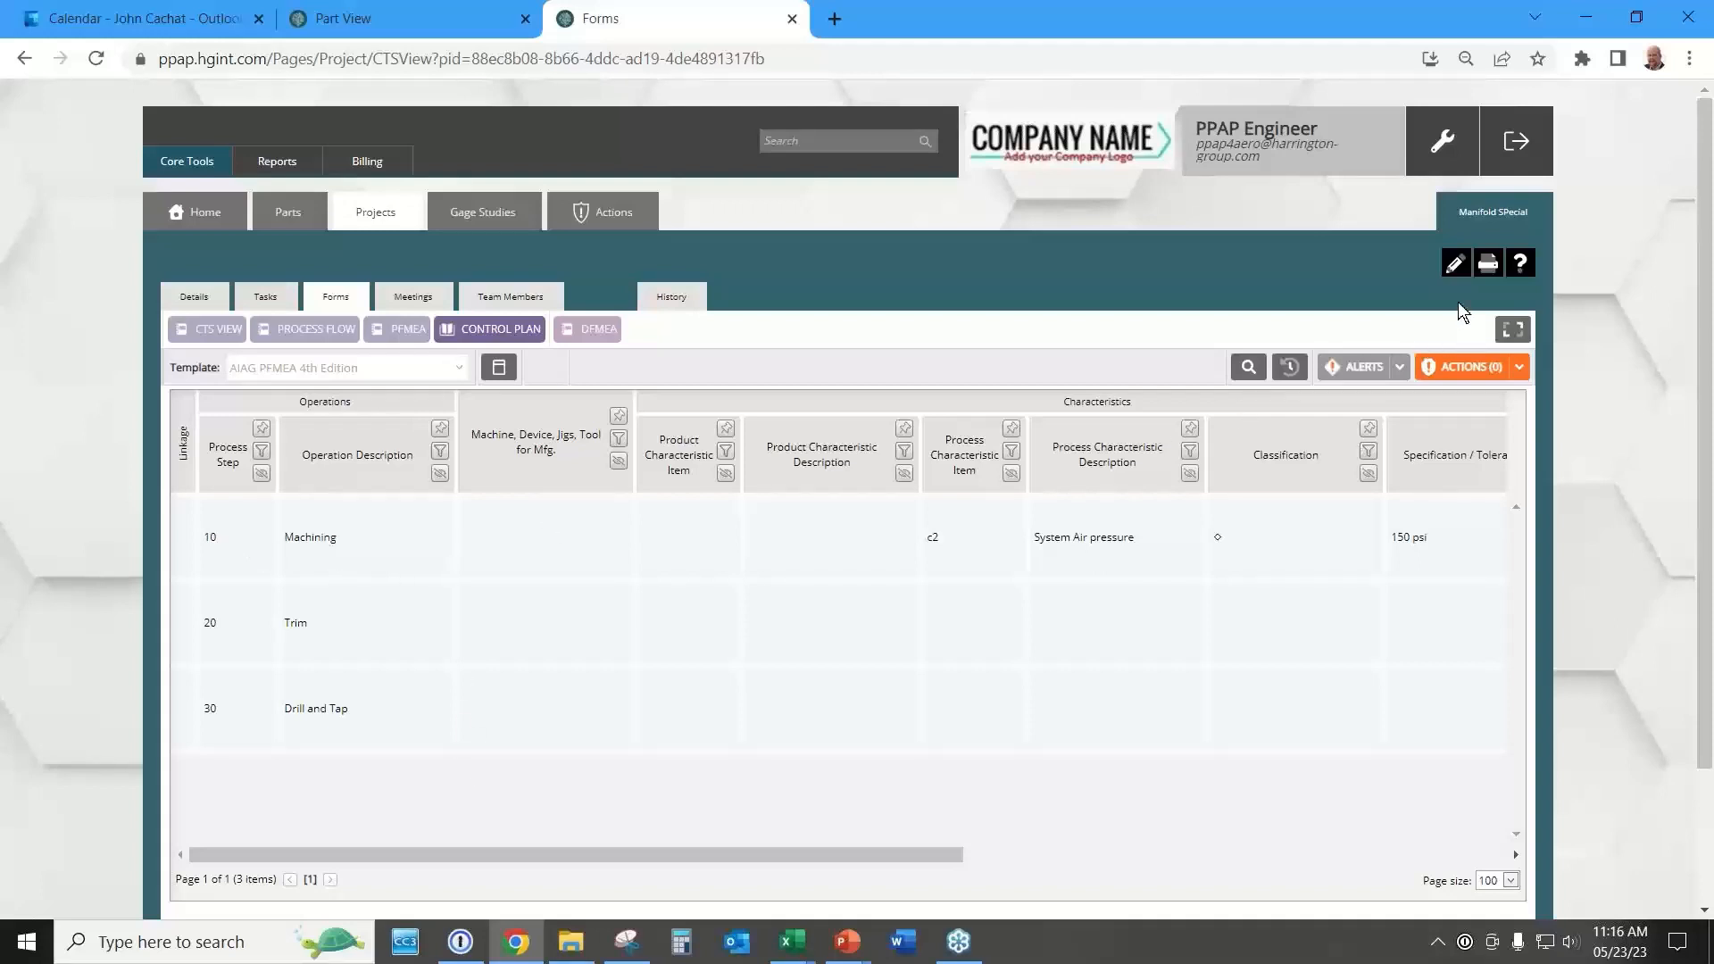
Edit the Control Plan and add a row below Trim with process step 25.
{"action": "left_click", "coordinate": [1455, 264]}
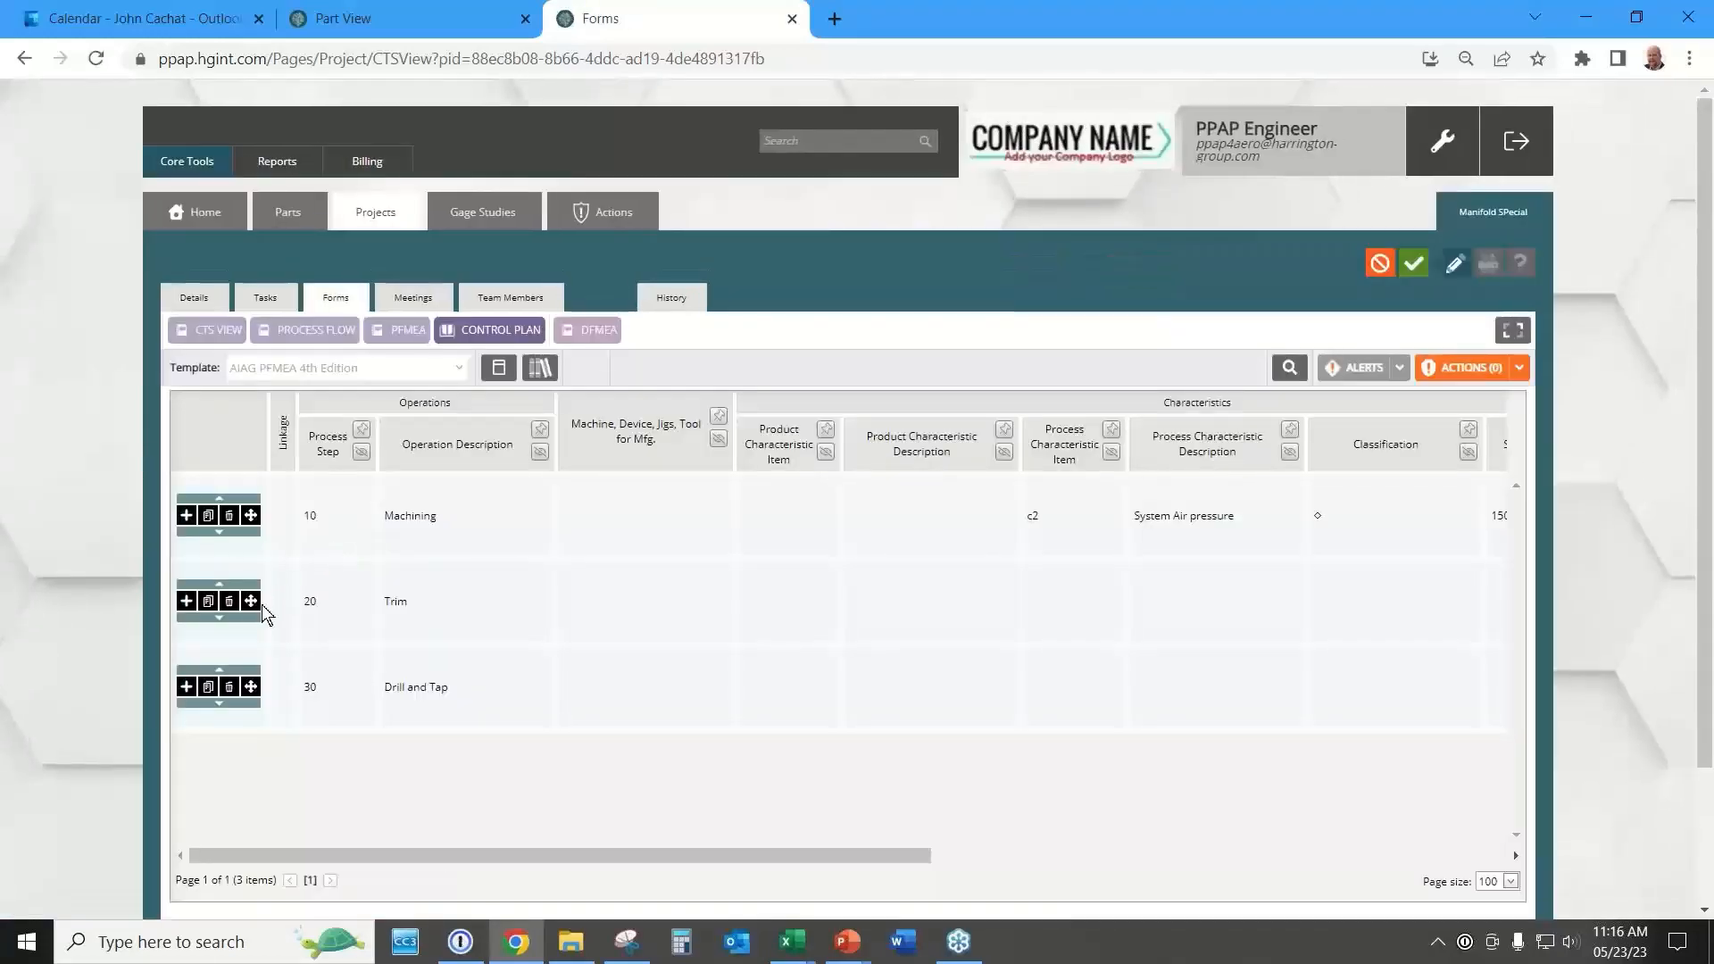
{"action": "left_click", "coordinate": [263, 609]}
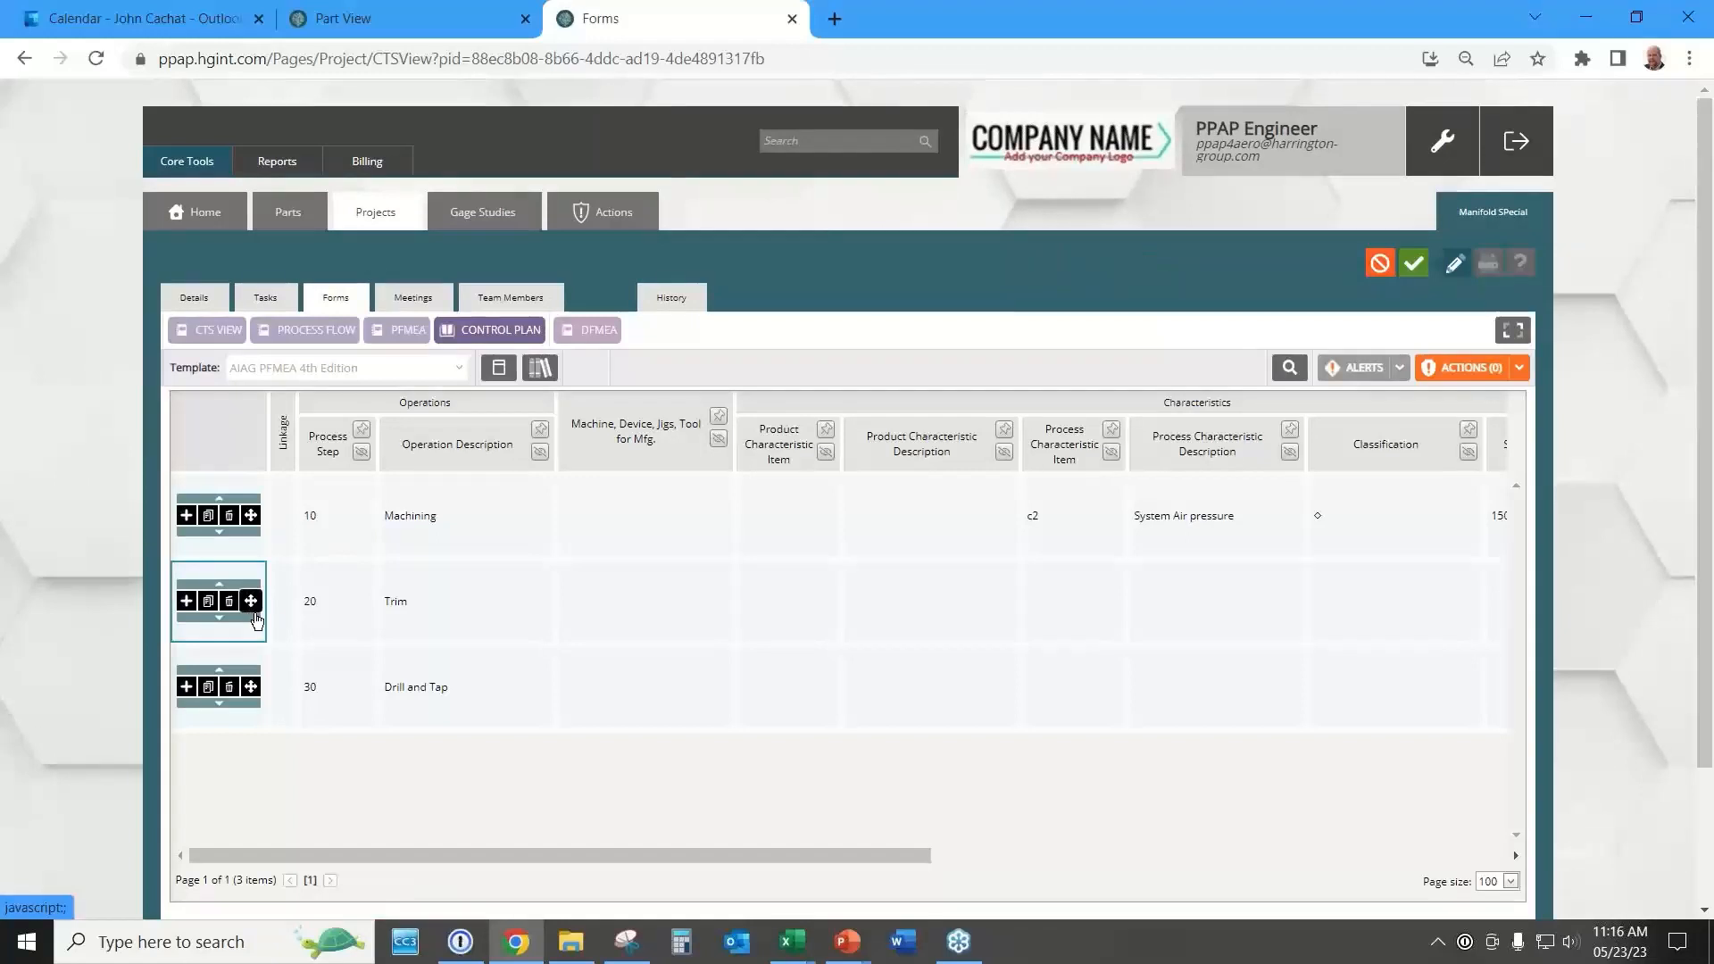
{"action": "left_click", "coordinate": [187, 601]}
{"action": "left_click", "coordinate": [327, 676]}
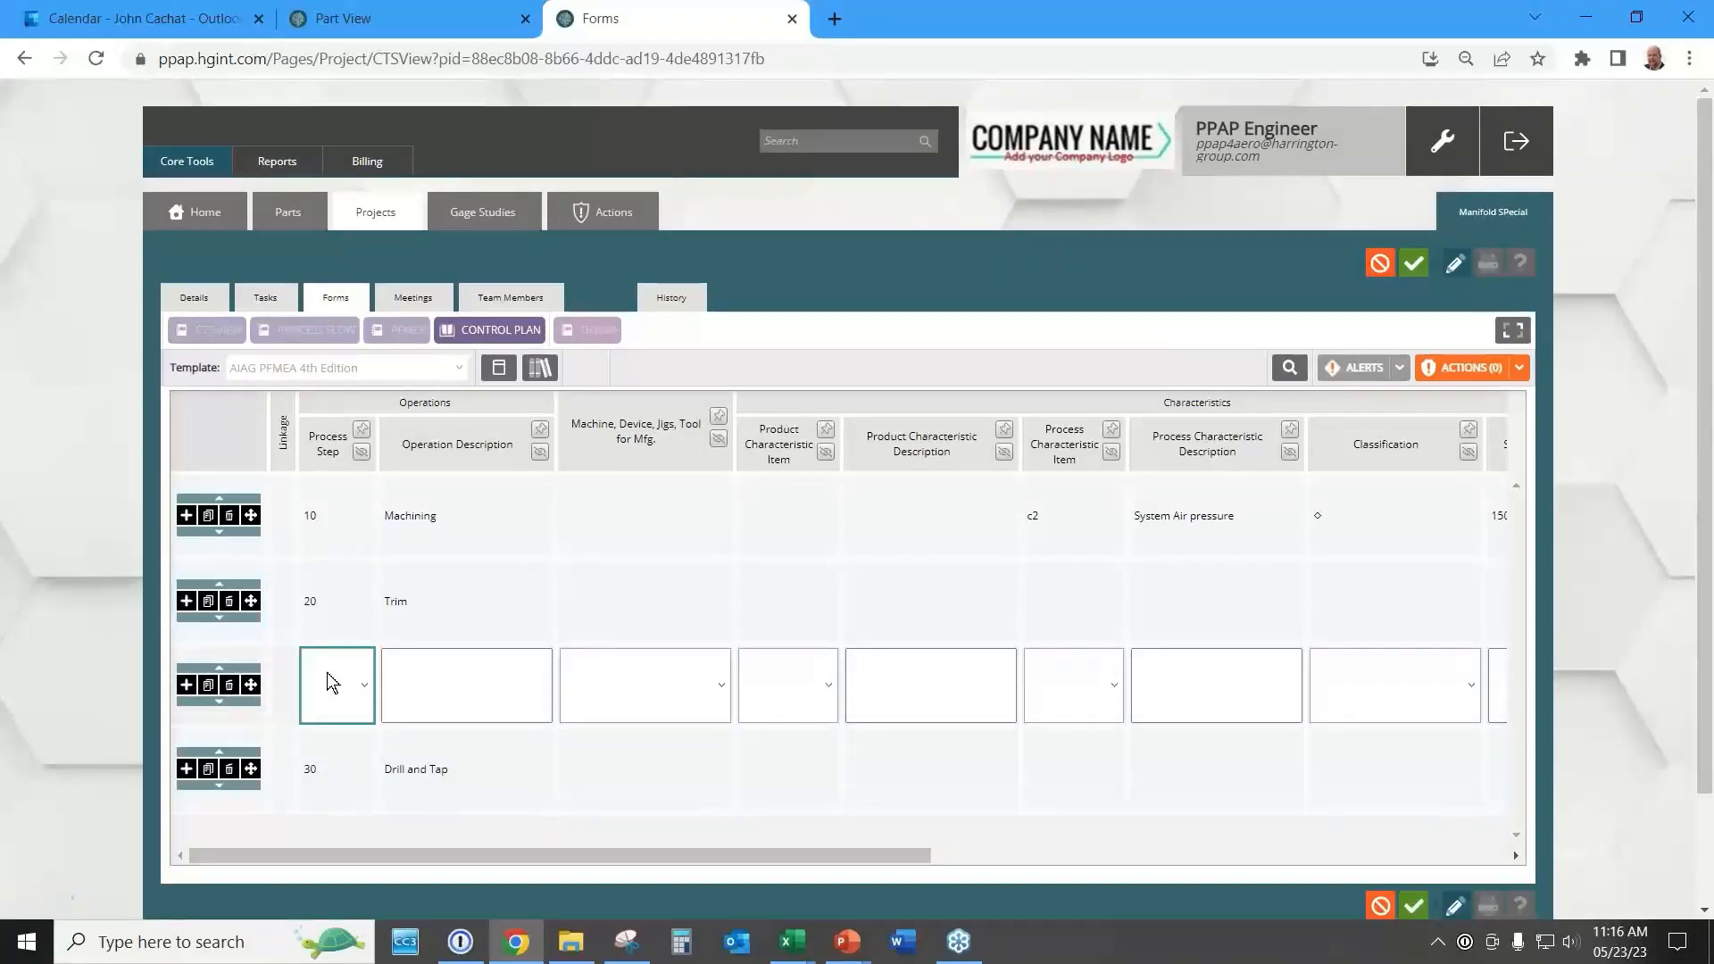
{"action": "type", "text": "25"}
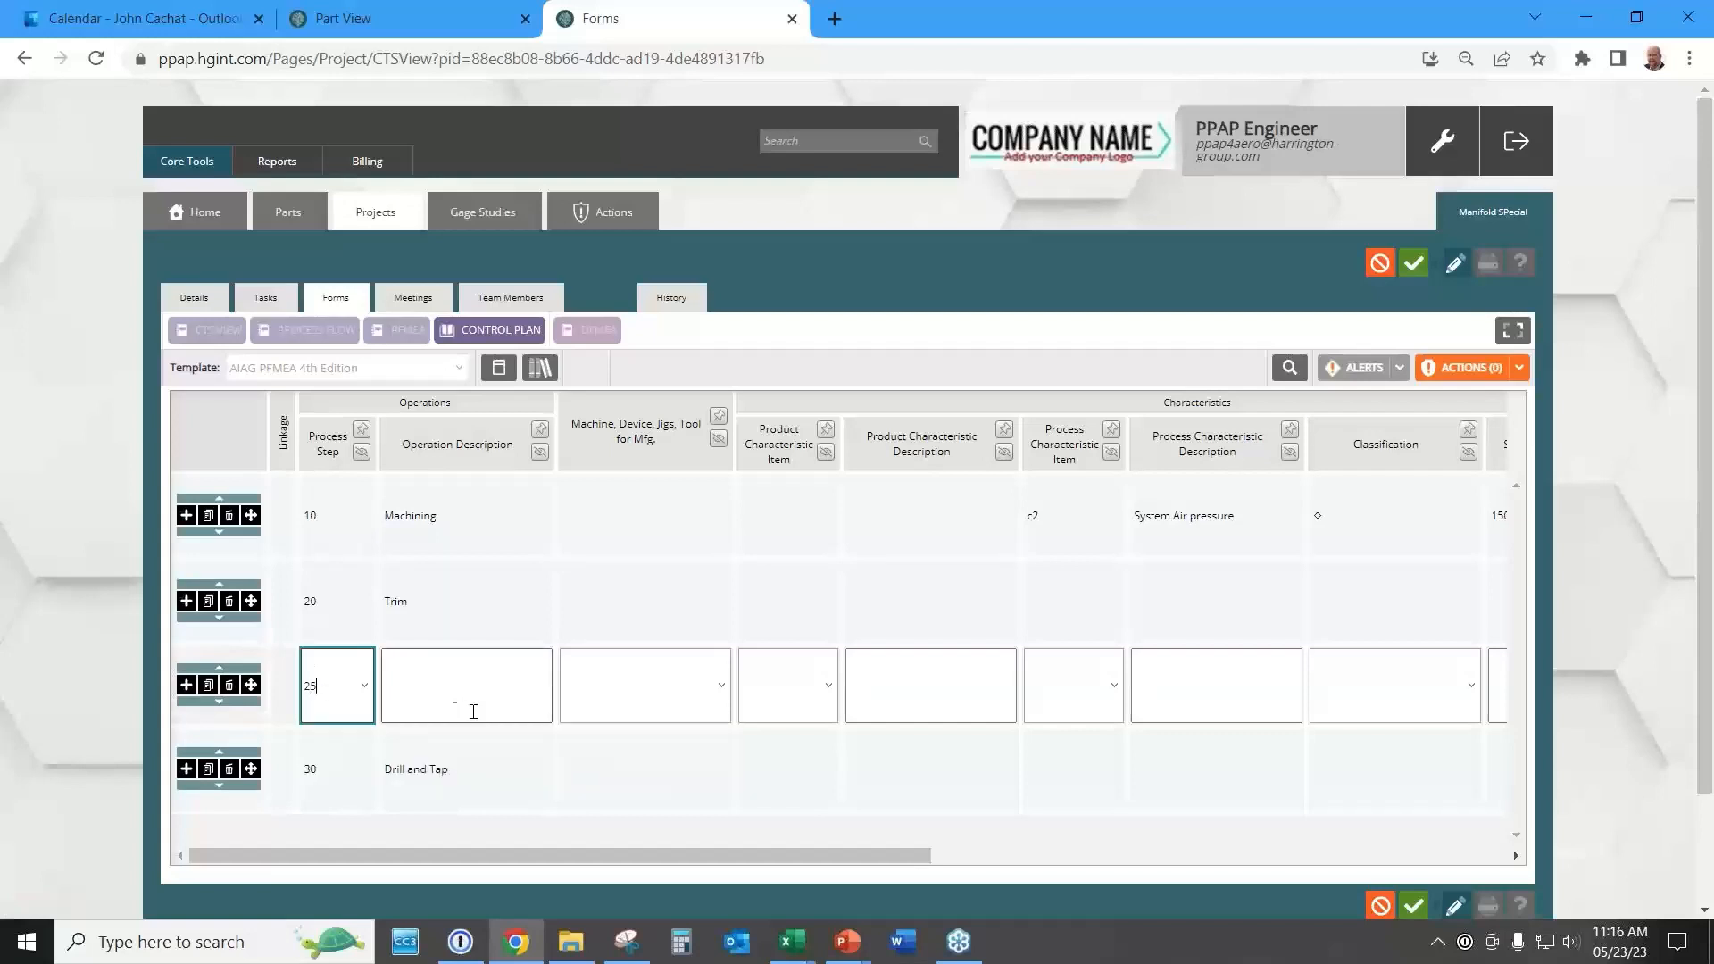
Enter "Special Note" as the operation description of process step 25 and save the Control Plan changes.
{"action": "left_click", "coordinate": [474, 703]}
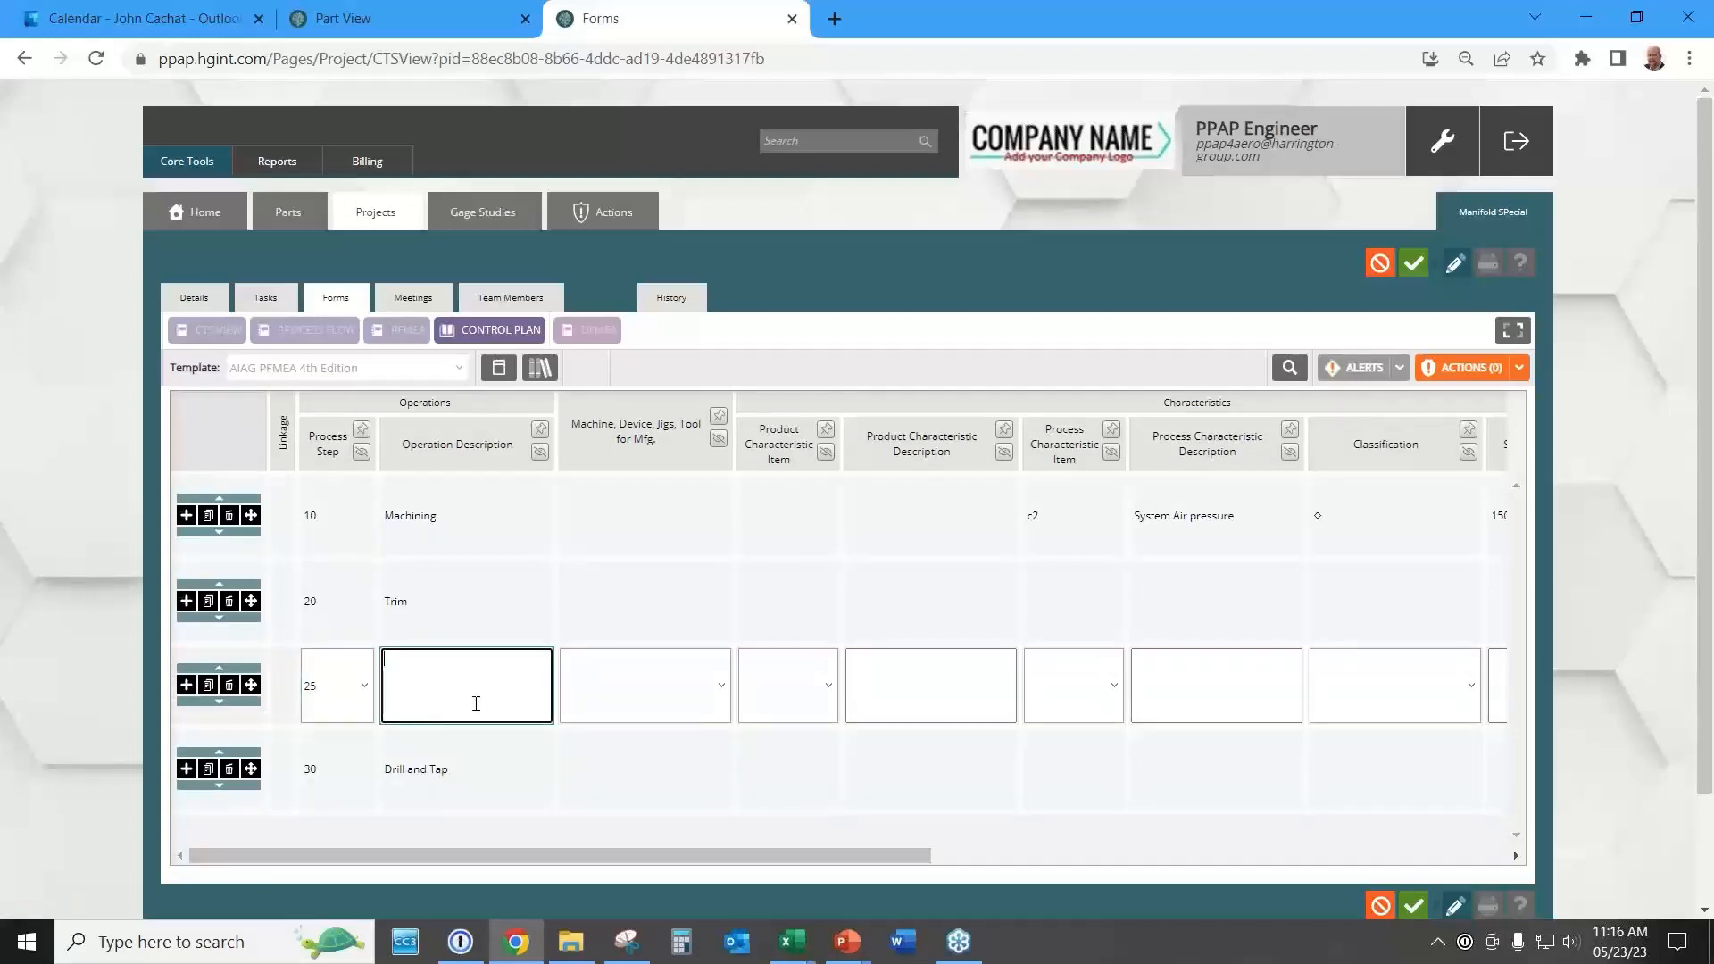
{"action": "type", "text": "Special Noewt"}
{"action": "right_click", "coordinate": [444, 659]}
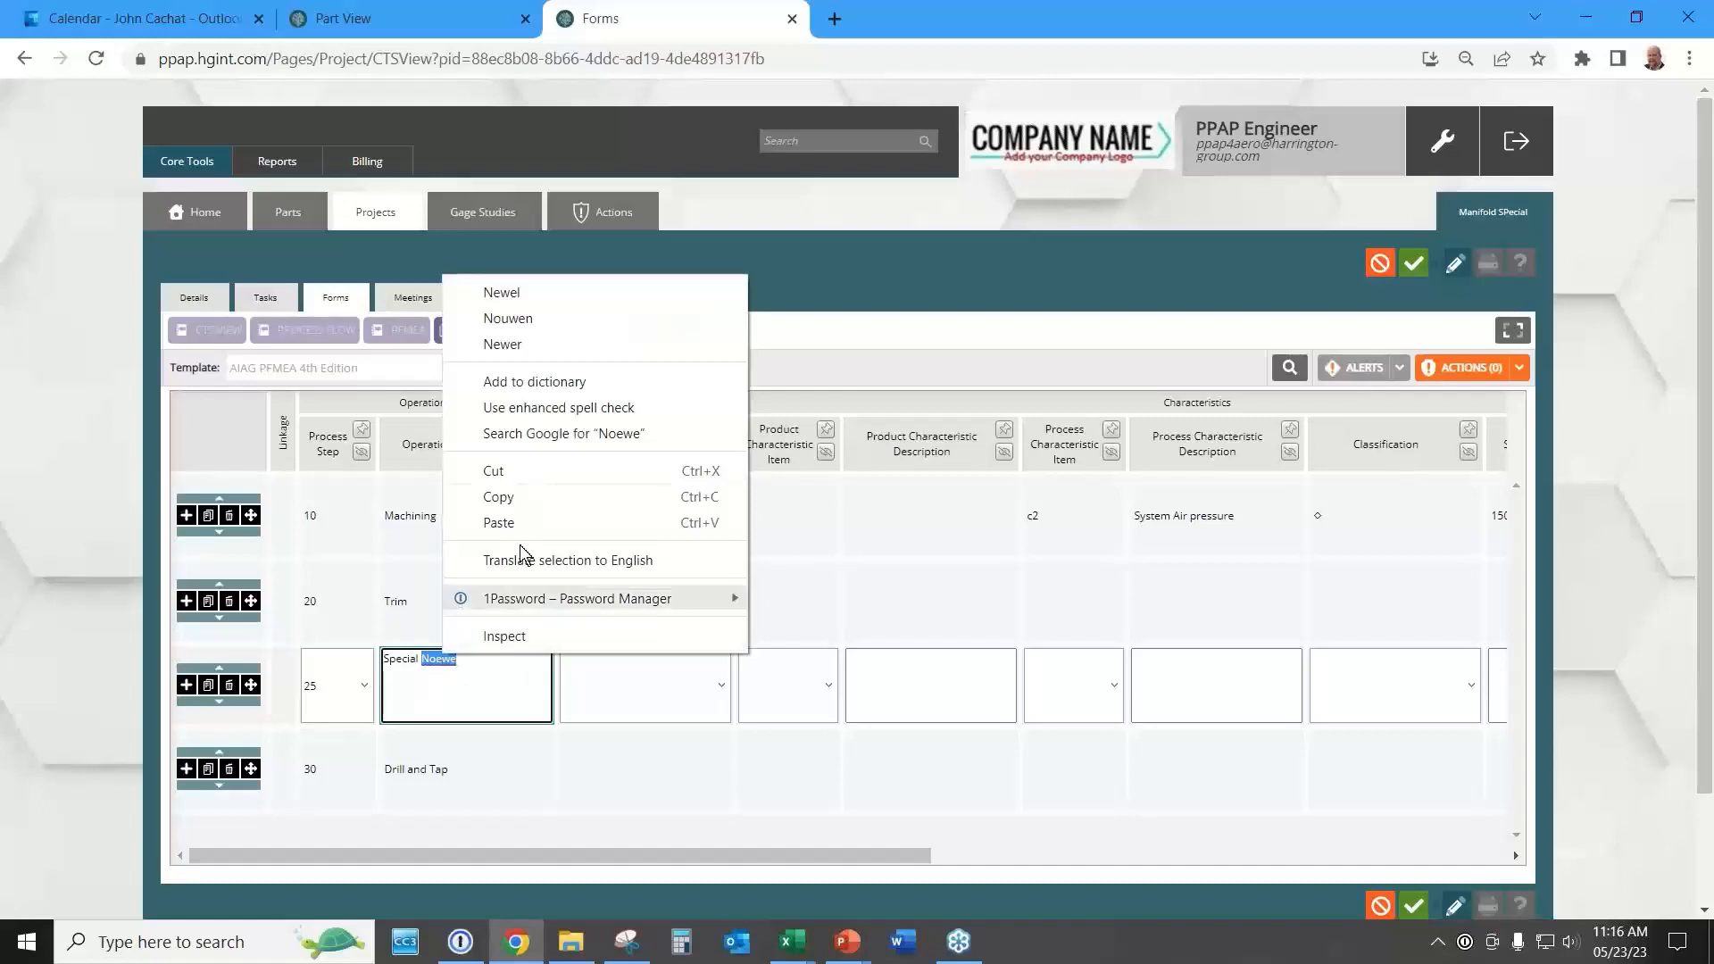
{"action": "left_click", "coordinate": [449, 686]}
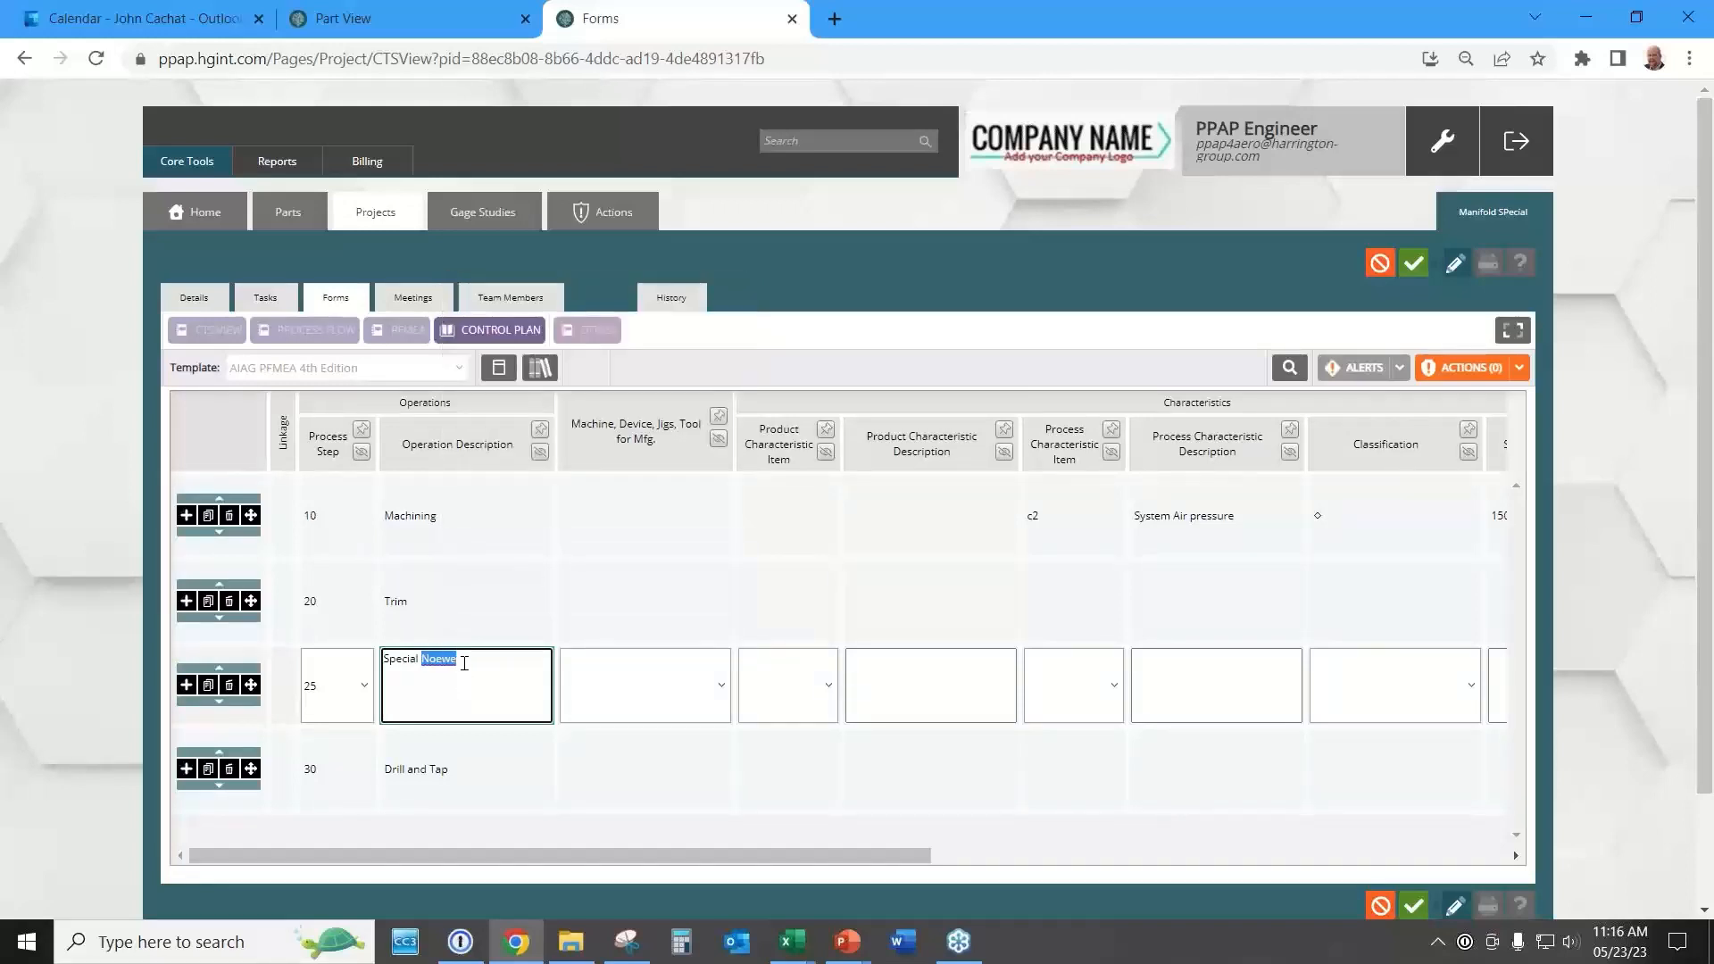
{"action": "left_click", "coordinate": [470, 669]}
{"action": "key", "text": "BackSpace"}
{"action": "key", "text": "BackSpace"}
{"action": "key", "text": "BackSpace"}
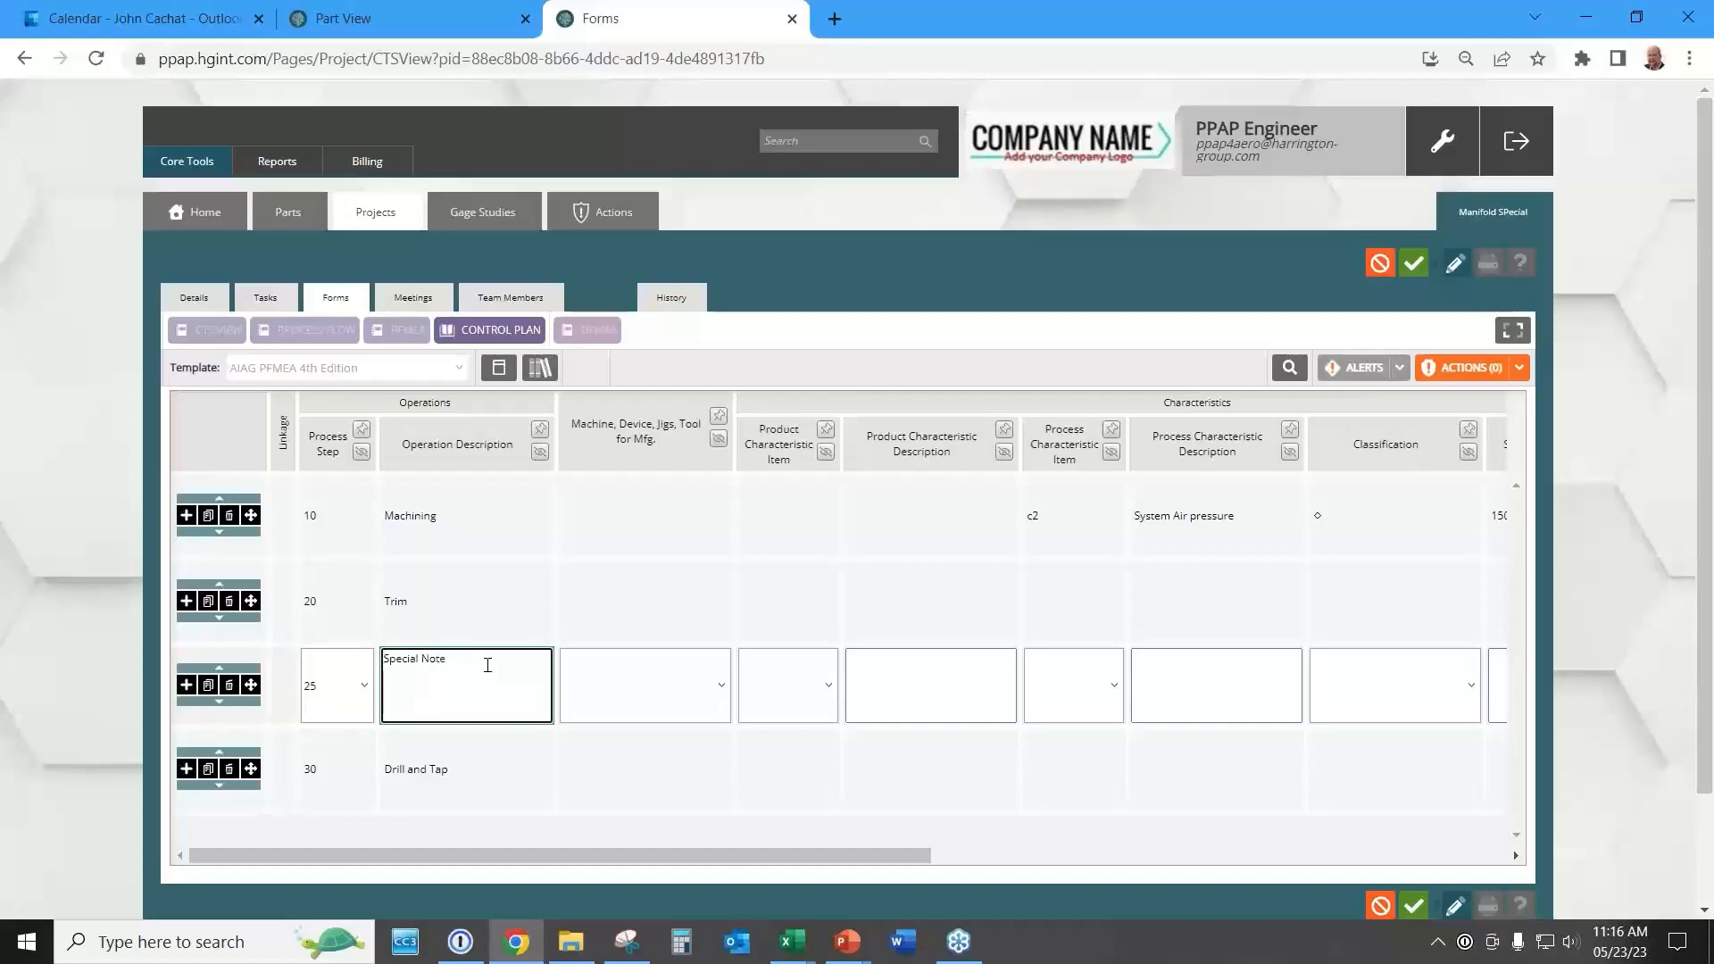
{"action": "left_click", "coordinate": [1413, 262]}
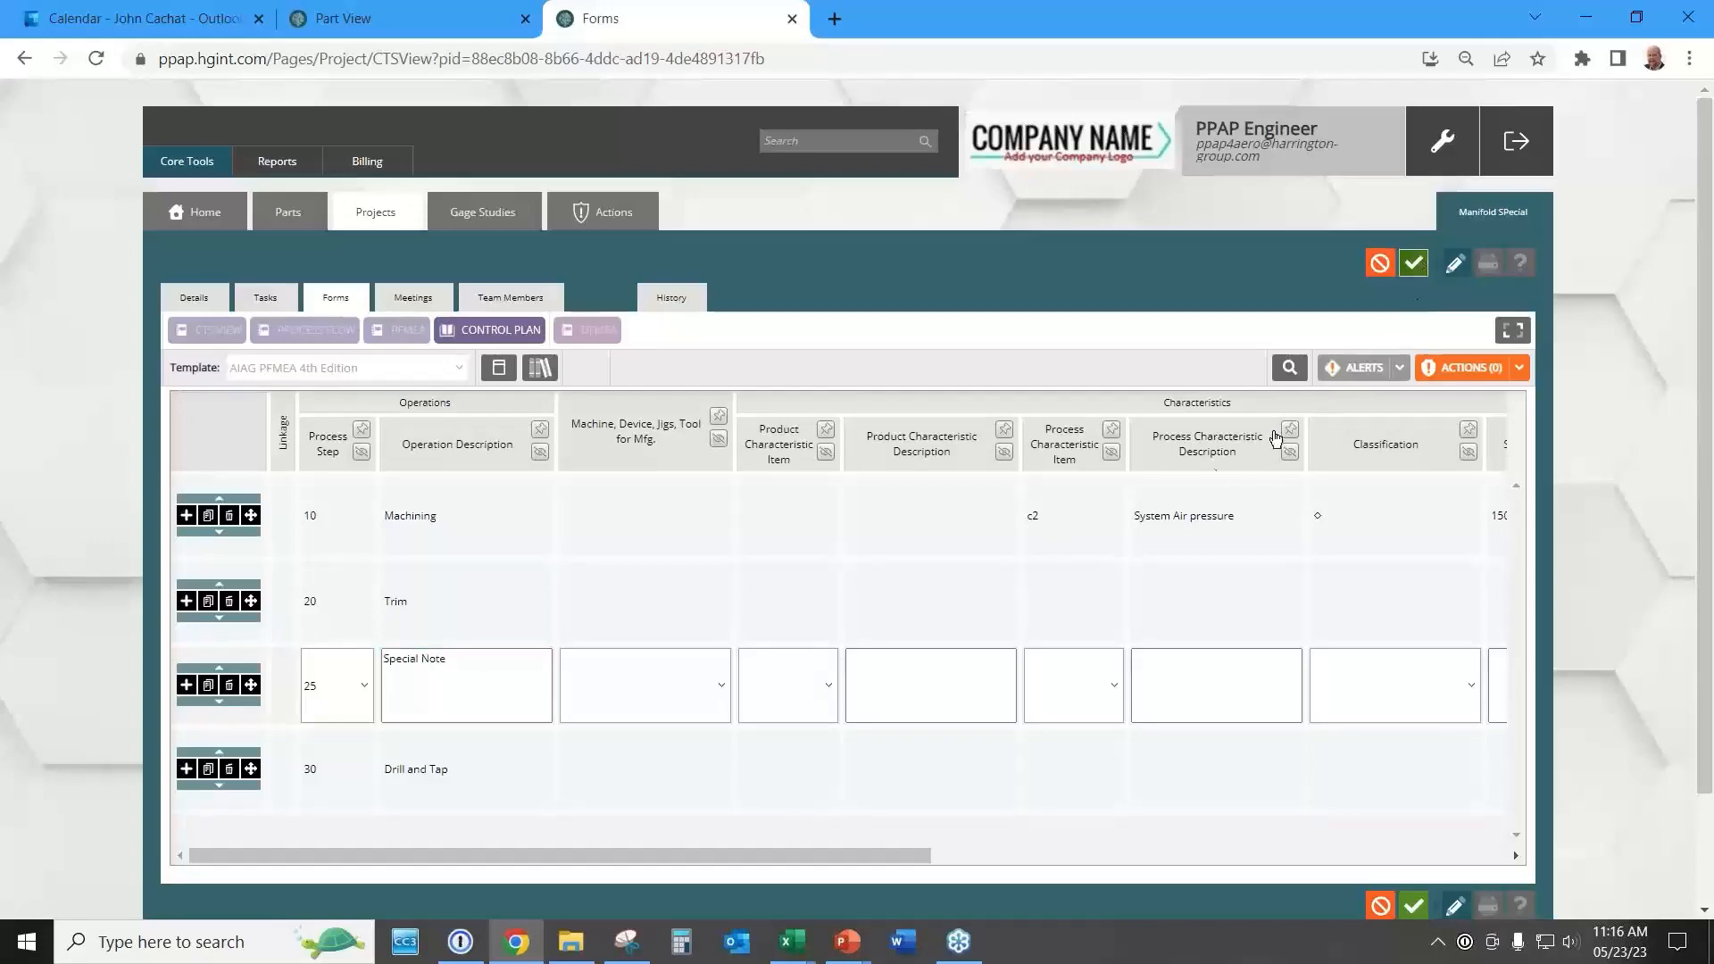
{"action": "left_click", "coordinate": [942, 660]}
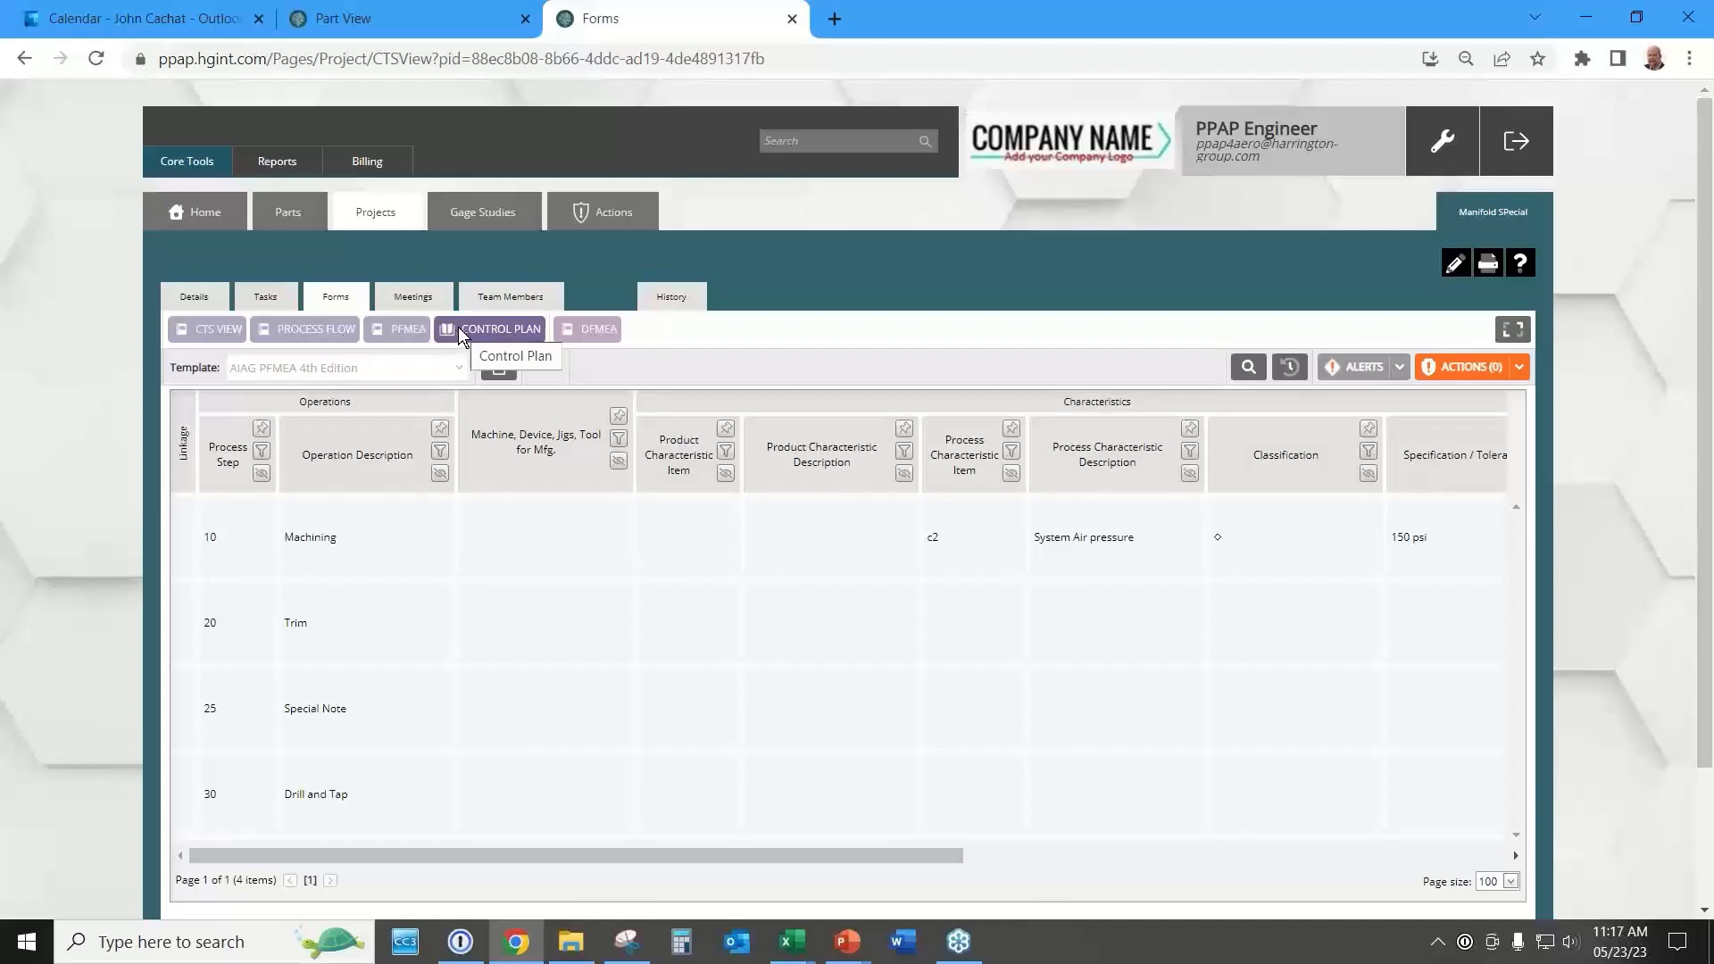
Return to the CTS view and examine its columns through to the Reaction Plan.
{"action": "left_click", "coordinate": [214, 330]}
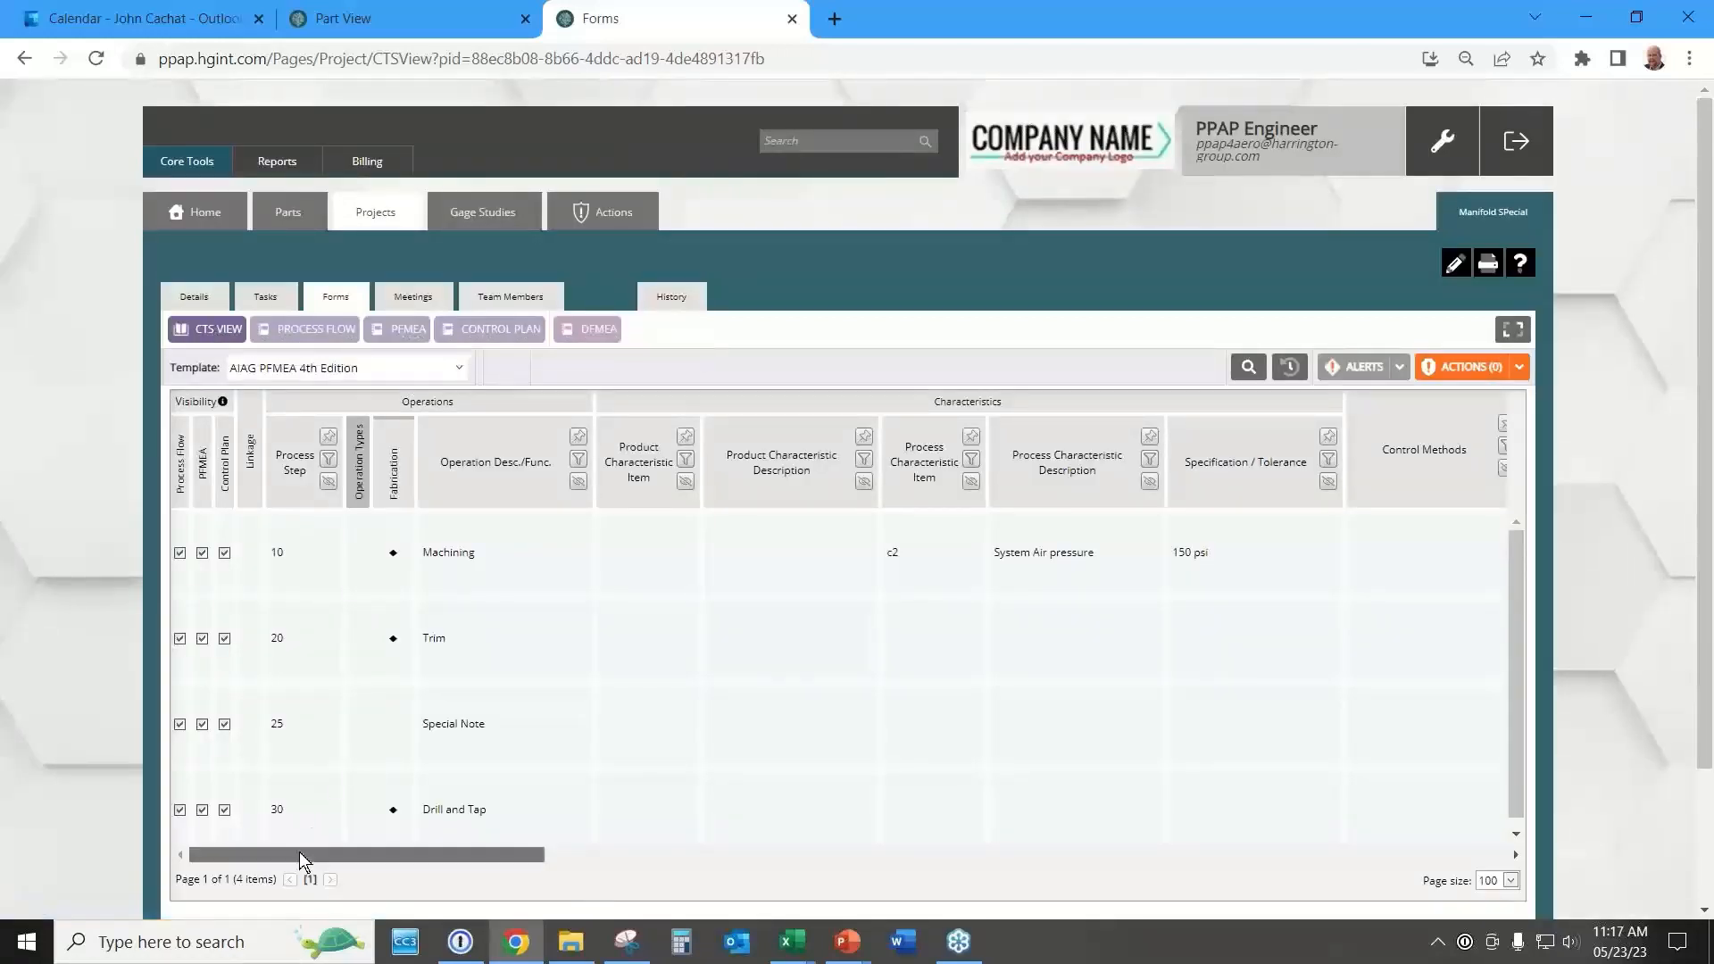
{"action": "left_click_drag", "start_coordinate": [298, 852], "coordinate": [1272, 955]}
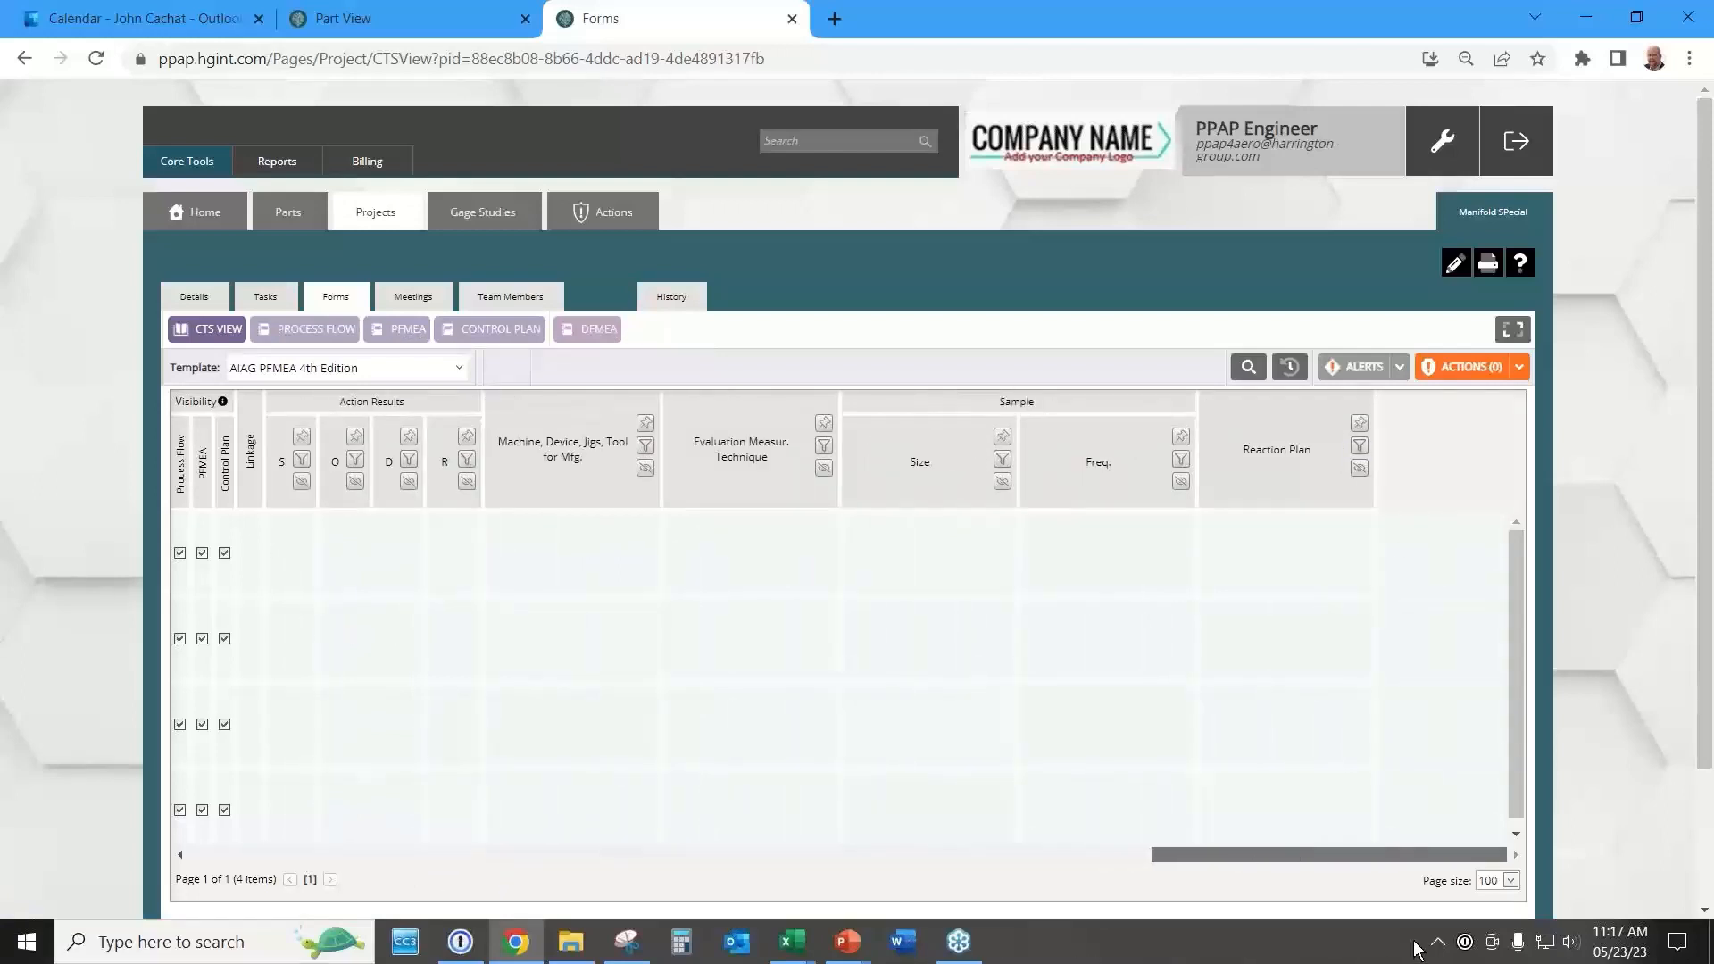
{"action": "left_click_drag", "start_coordinate": [1129, 854], "coordinate": [150, 830]}
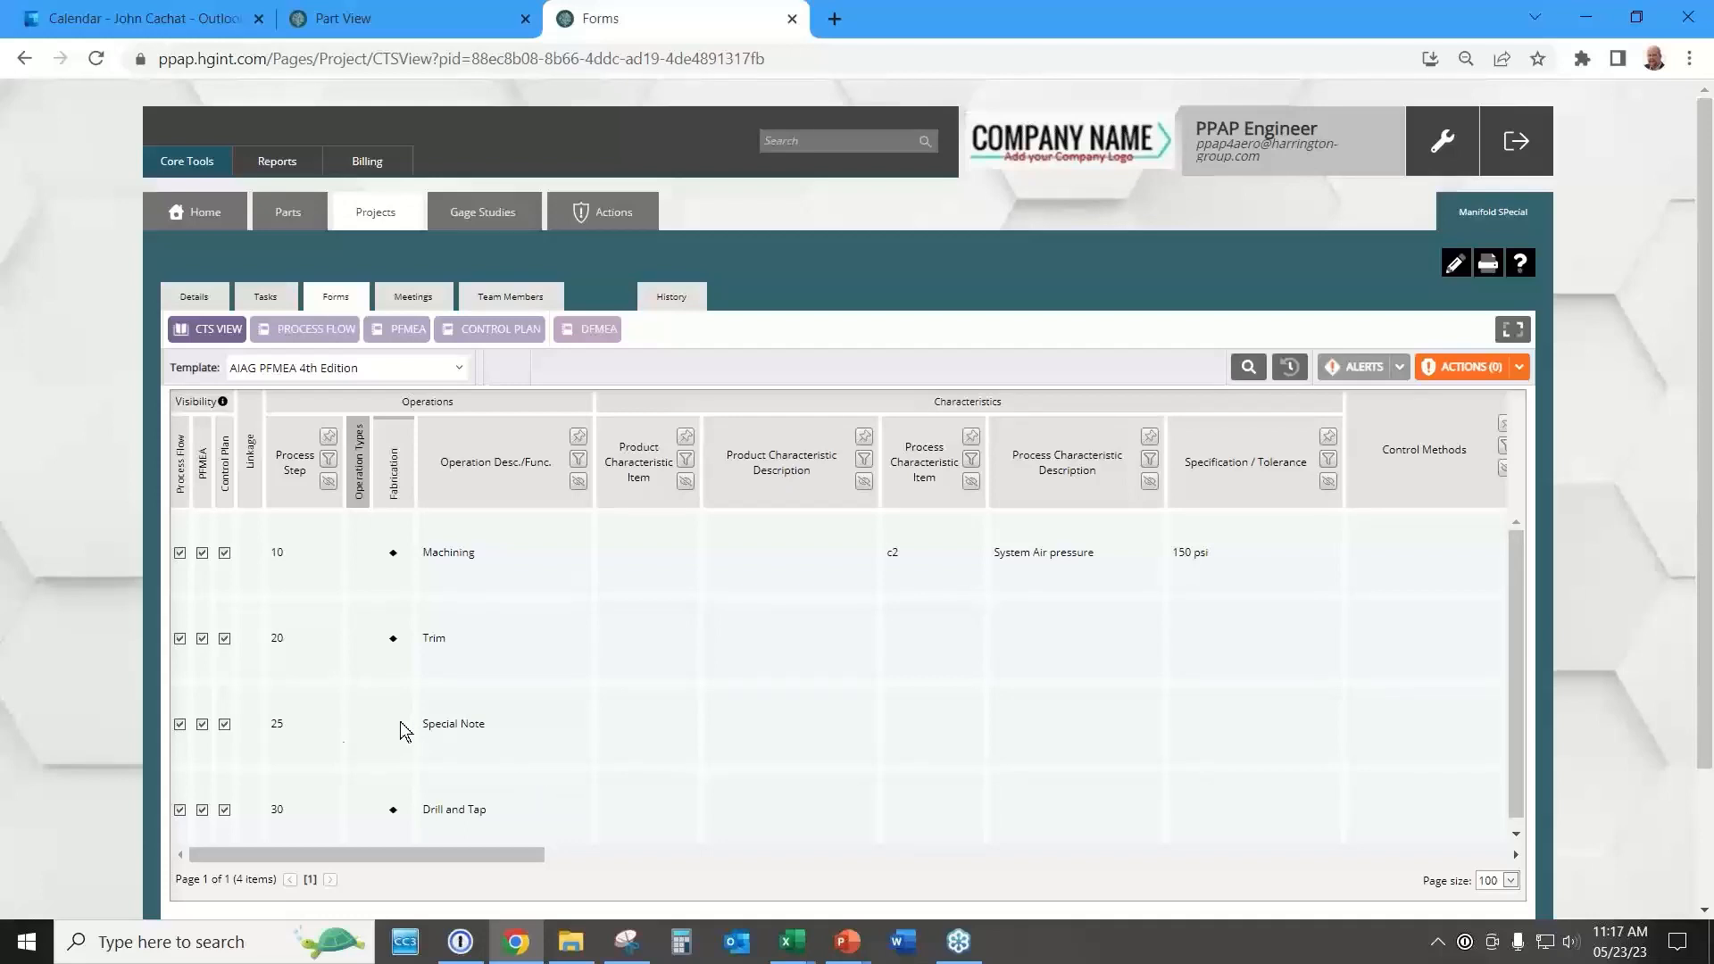
Turn off Process Flow and PFMEA visibility for the Special Note row, step 25, in the CTS view and save the changes.
{"action": "left_click", "coordinate": [1457, 264]}
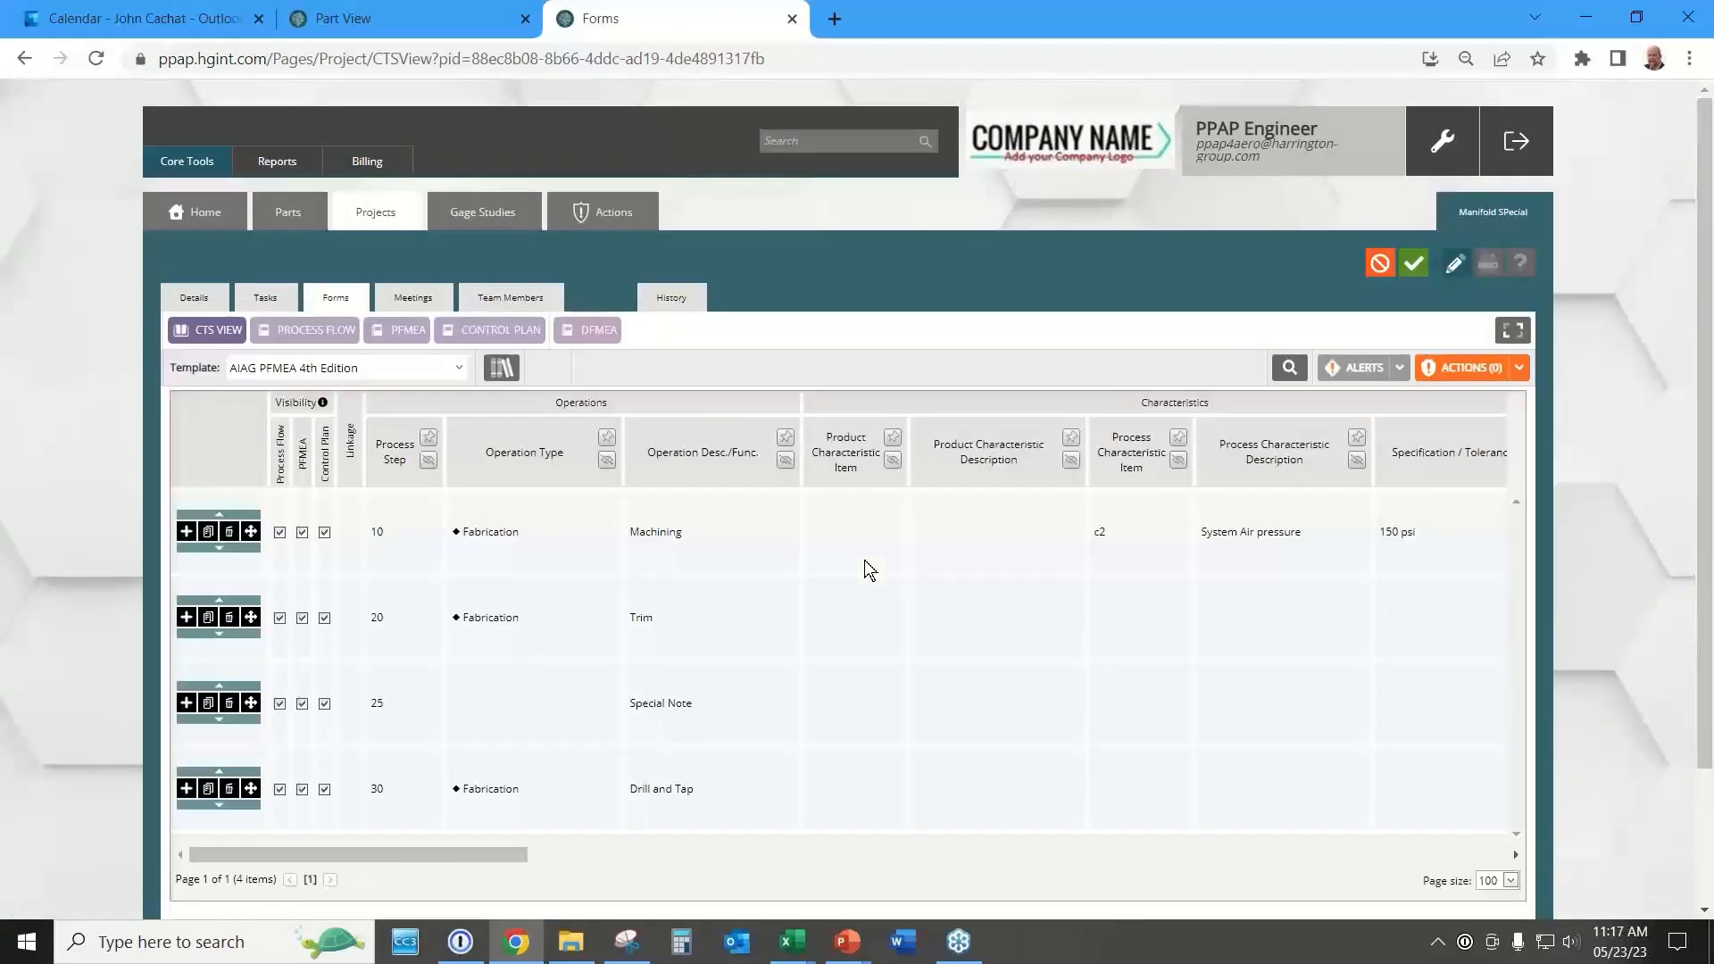
{"action": "left_click", "coordinate": [303, 707]}
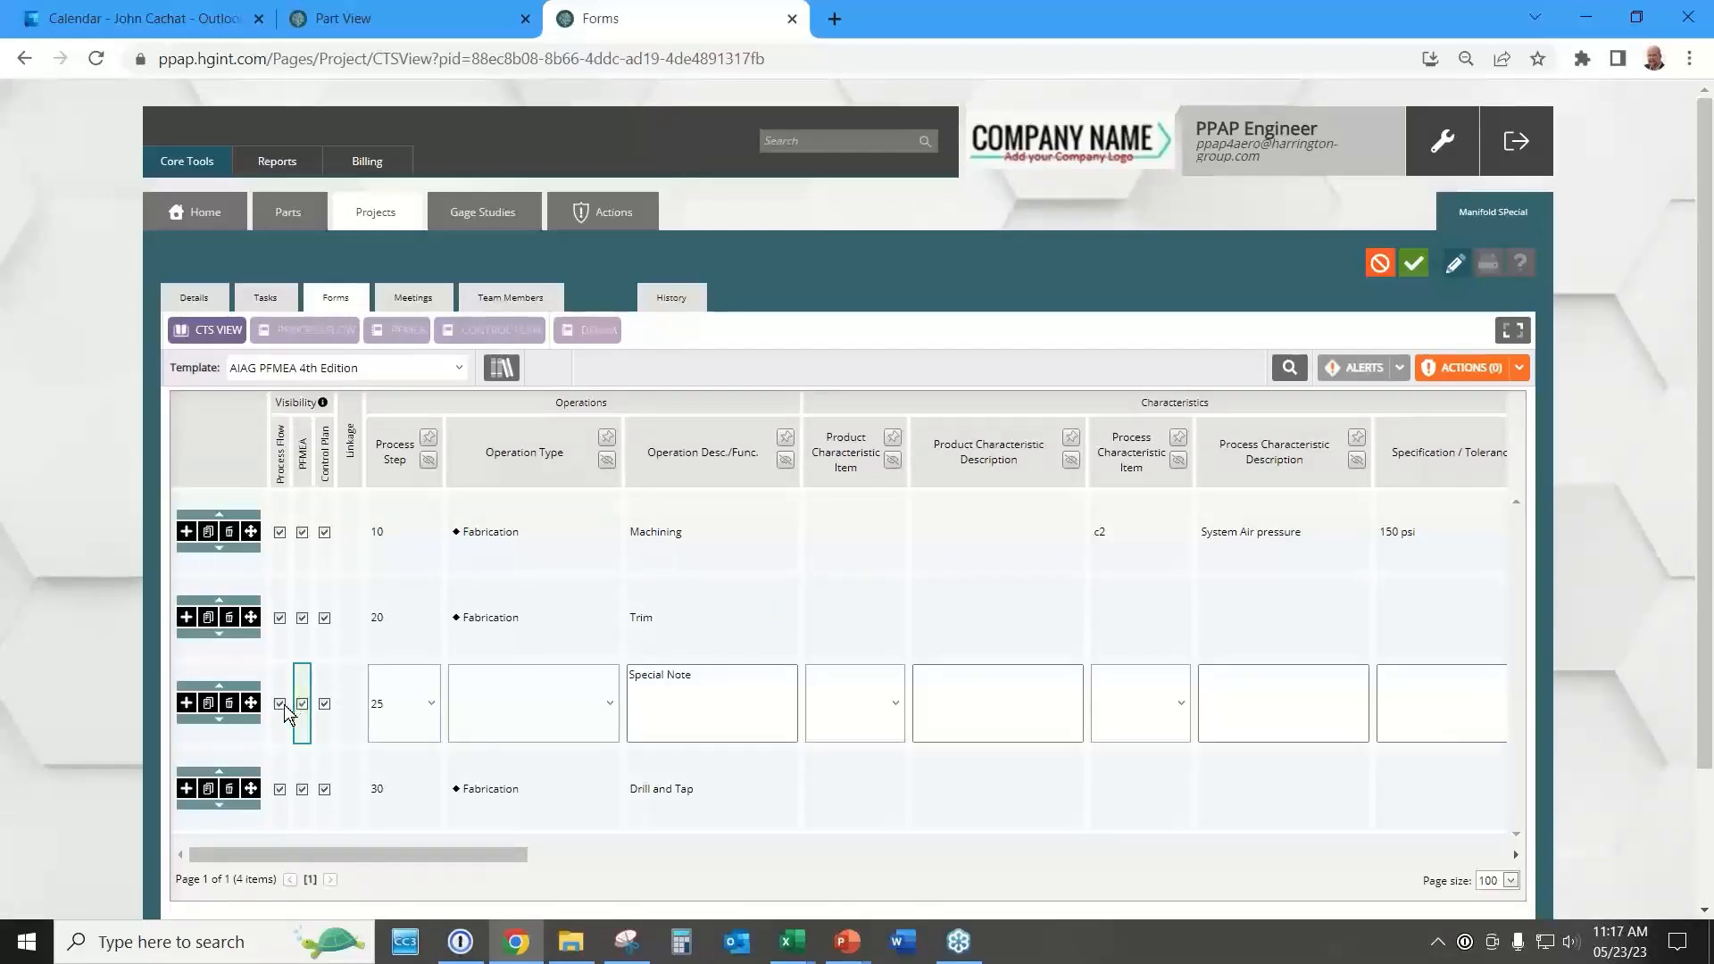
{"action": "left_click", "coordinate": [279, 703]}
{"action": "left_click", "coordinate": [301, 705]}
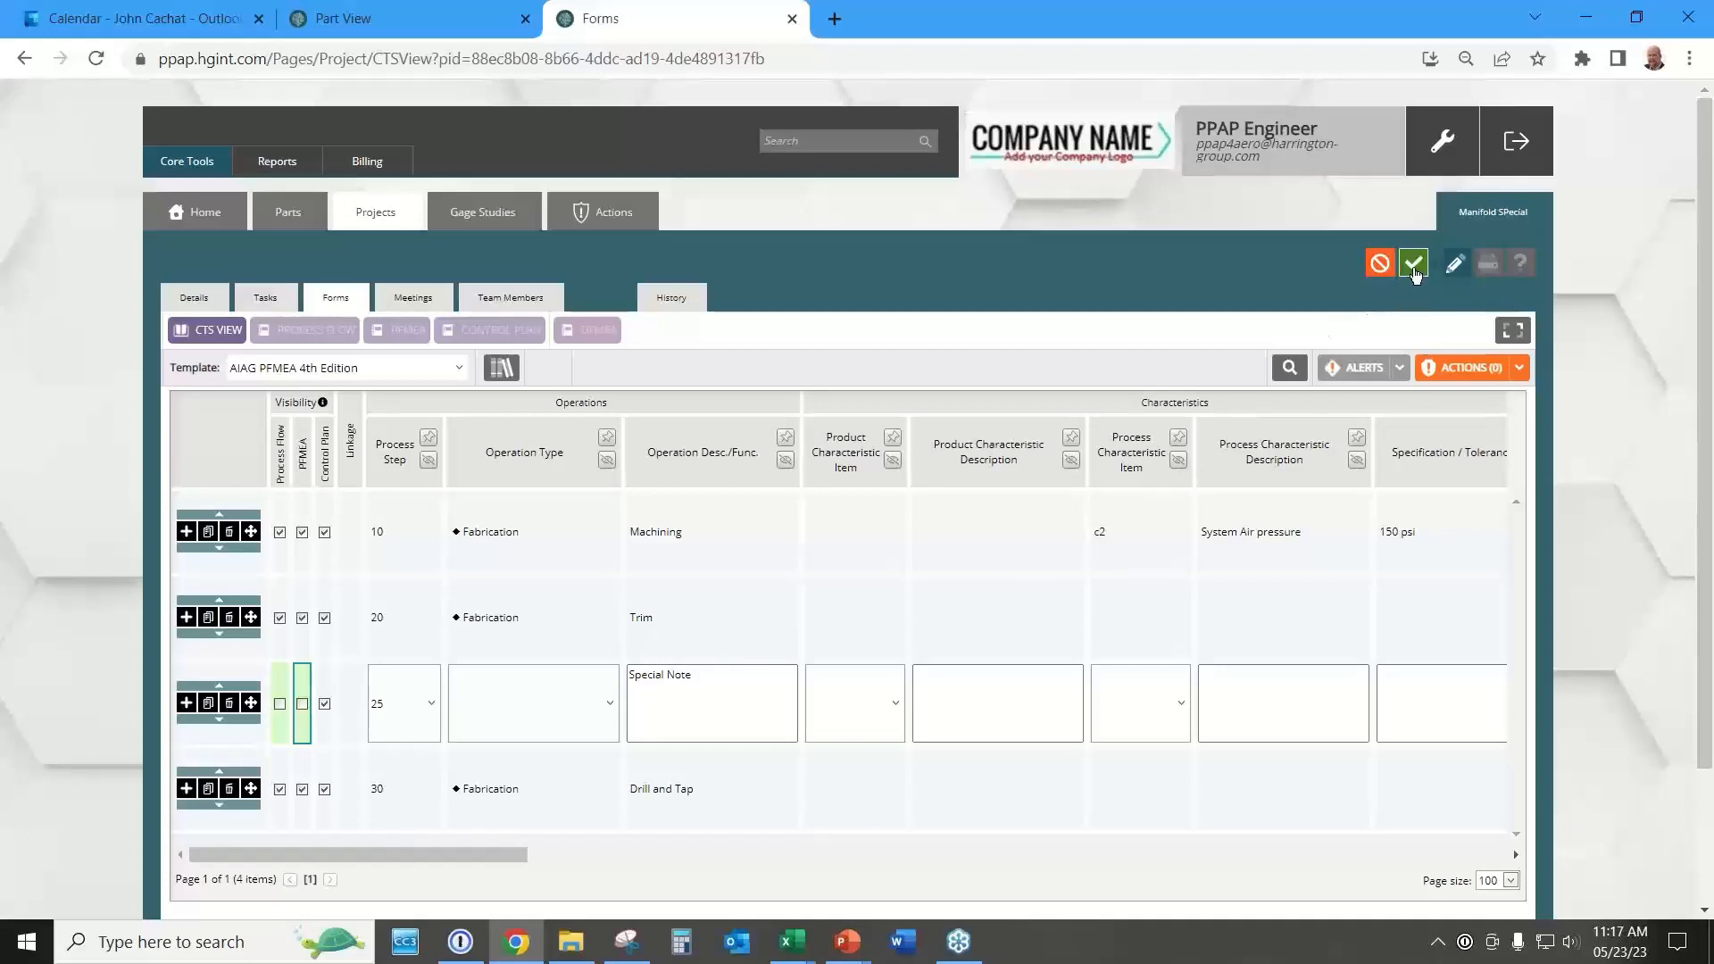
{"action": "left_click", "coordinate": [1413, 265]}
{"action": "left_click", "coordinate": [978, 644]}
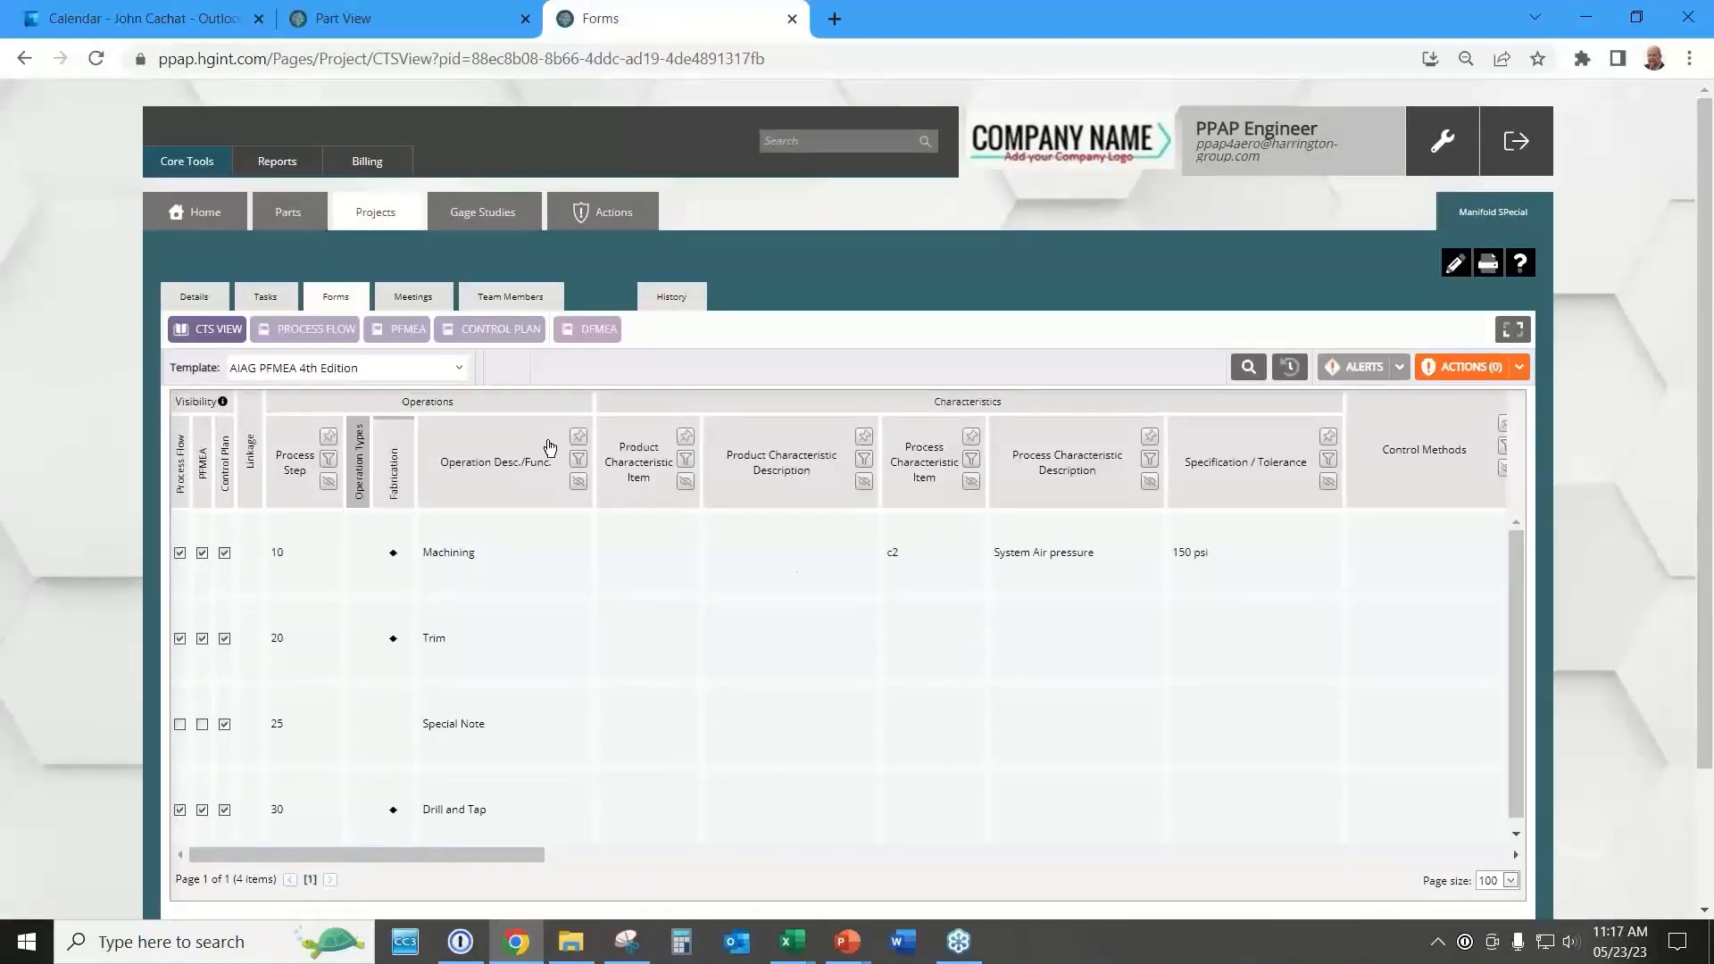
Compare the operation rows listed in the Process Flow, PFMEA and Control Plan forms.
{"action": "left_click", "coordinate": [327, 332]}
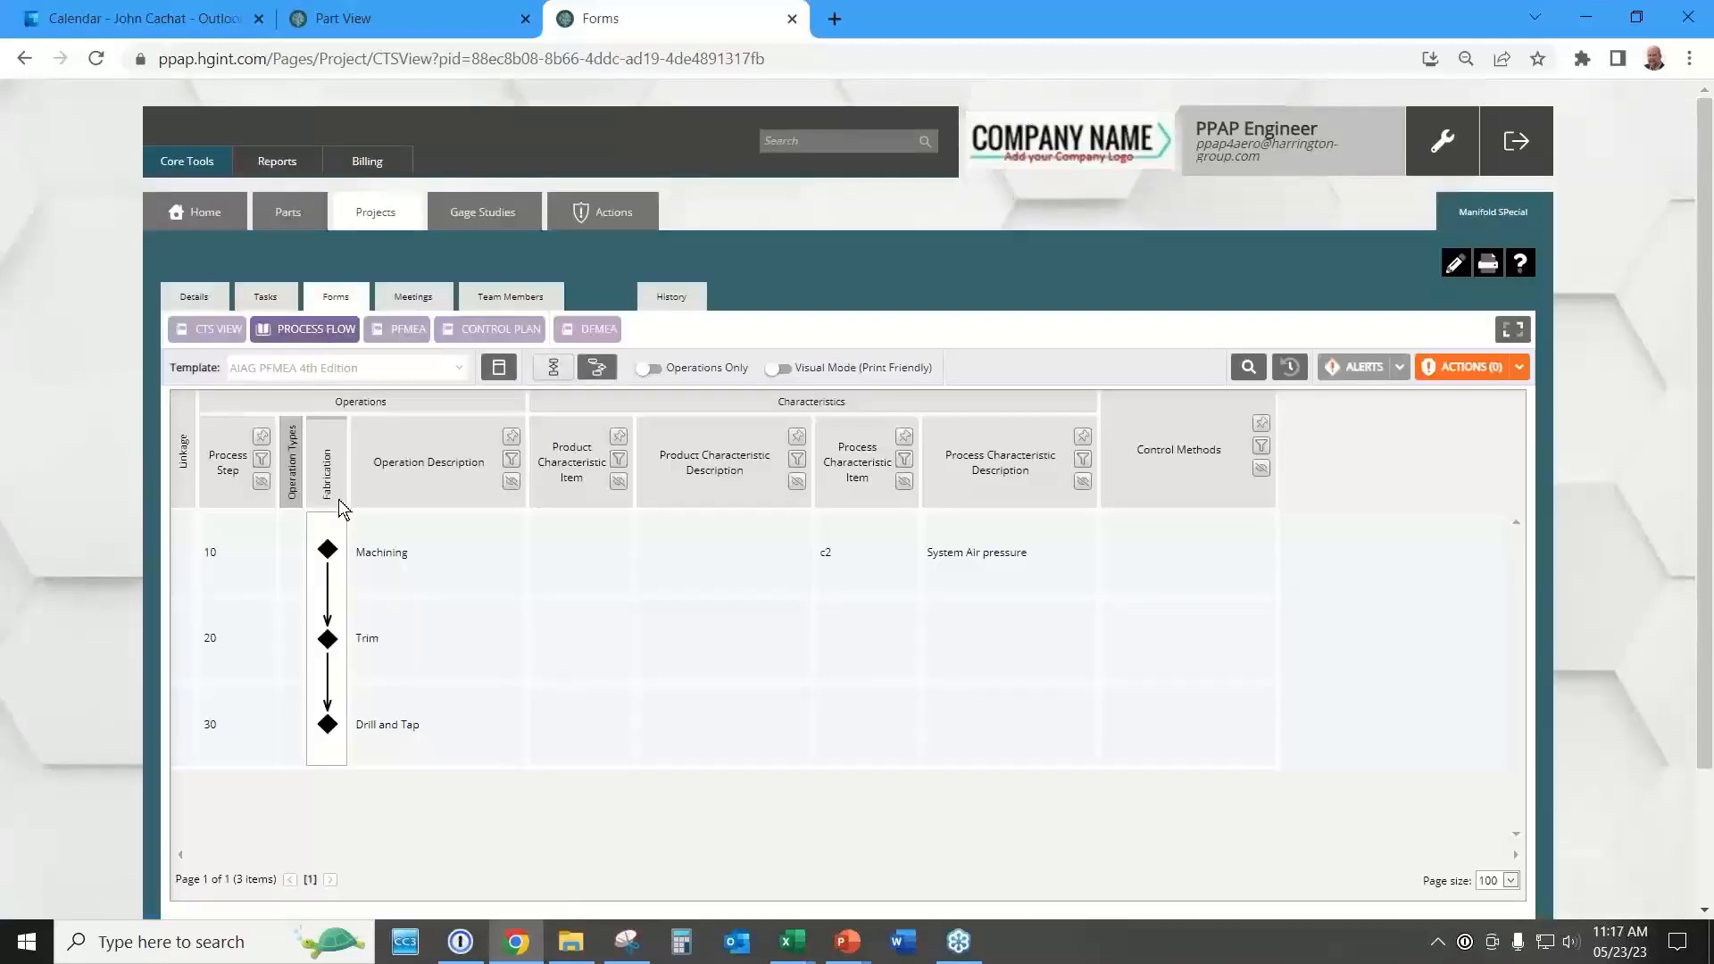
{"action": "left_click", "coordinate": [418, 331]}
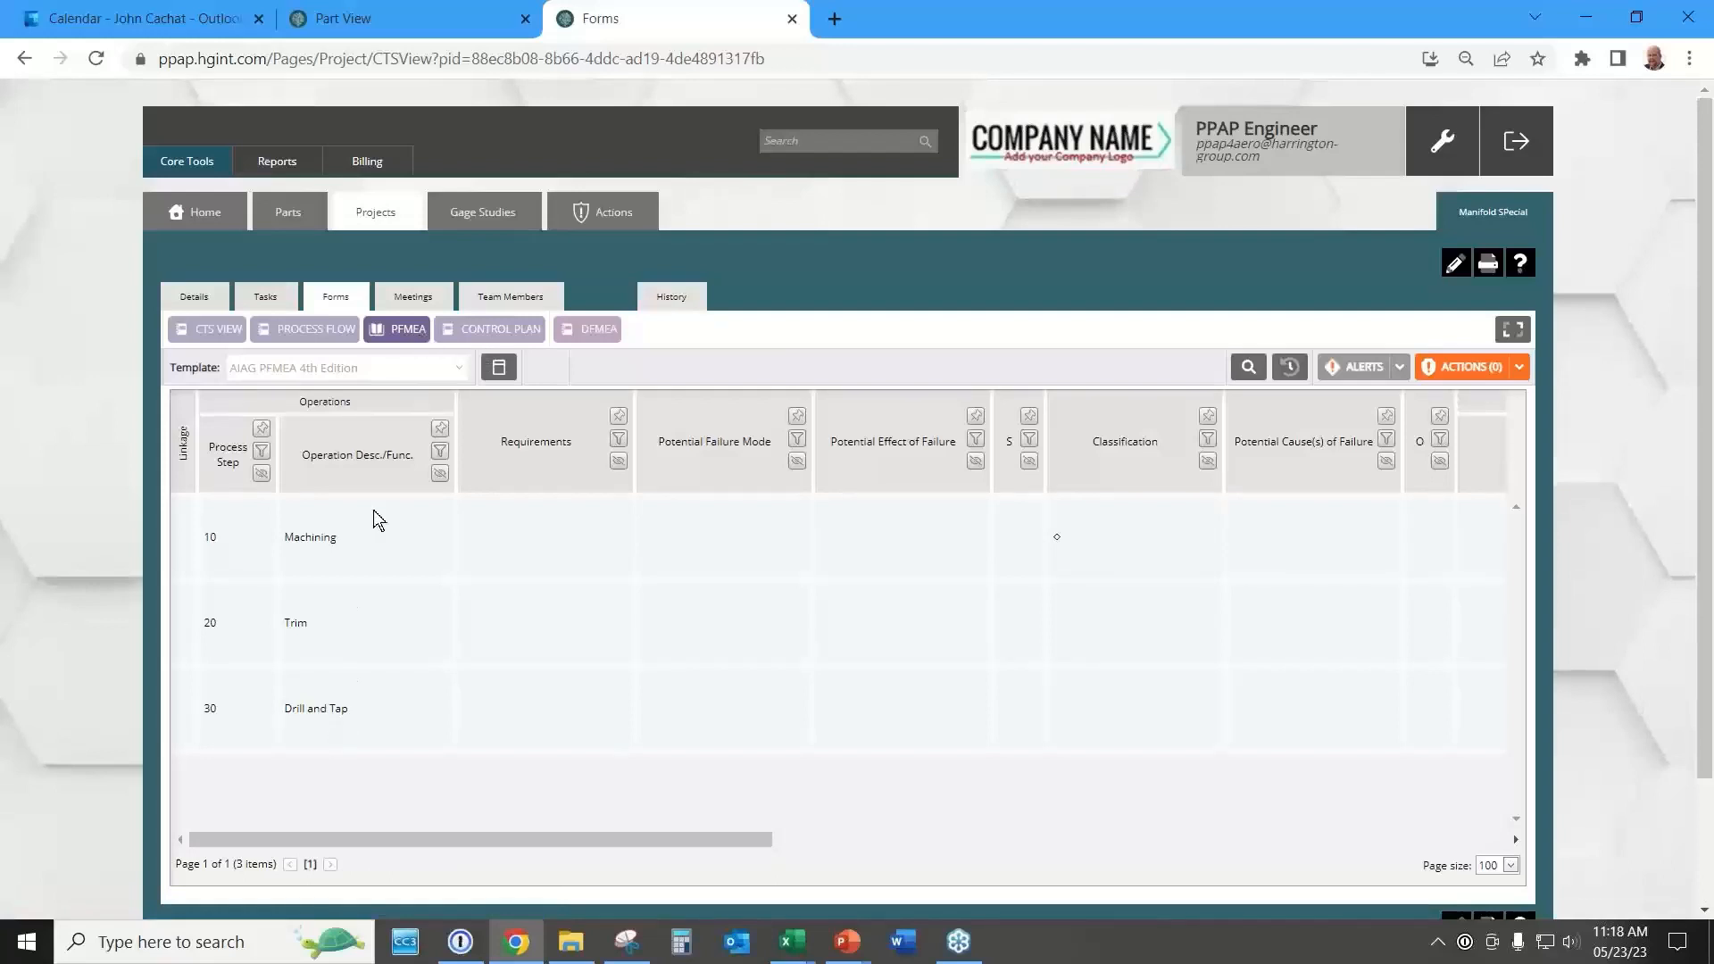
{"action": "left_click", "coordinate": [495, 329]}
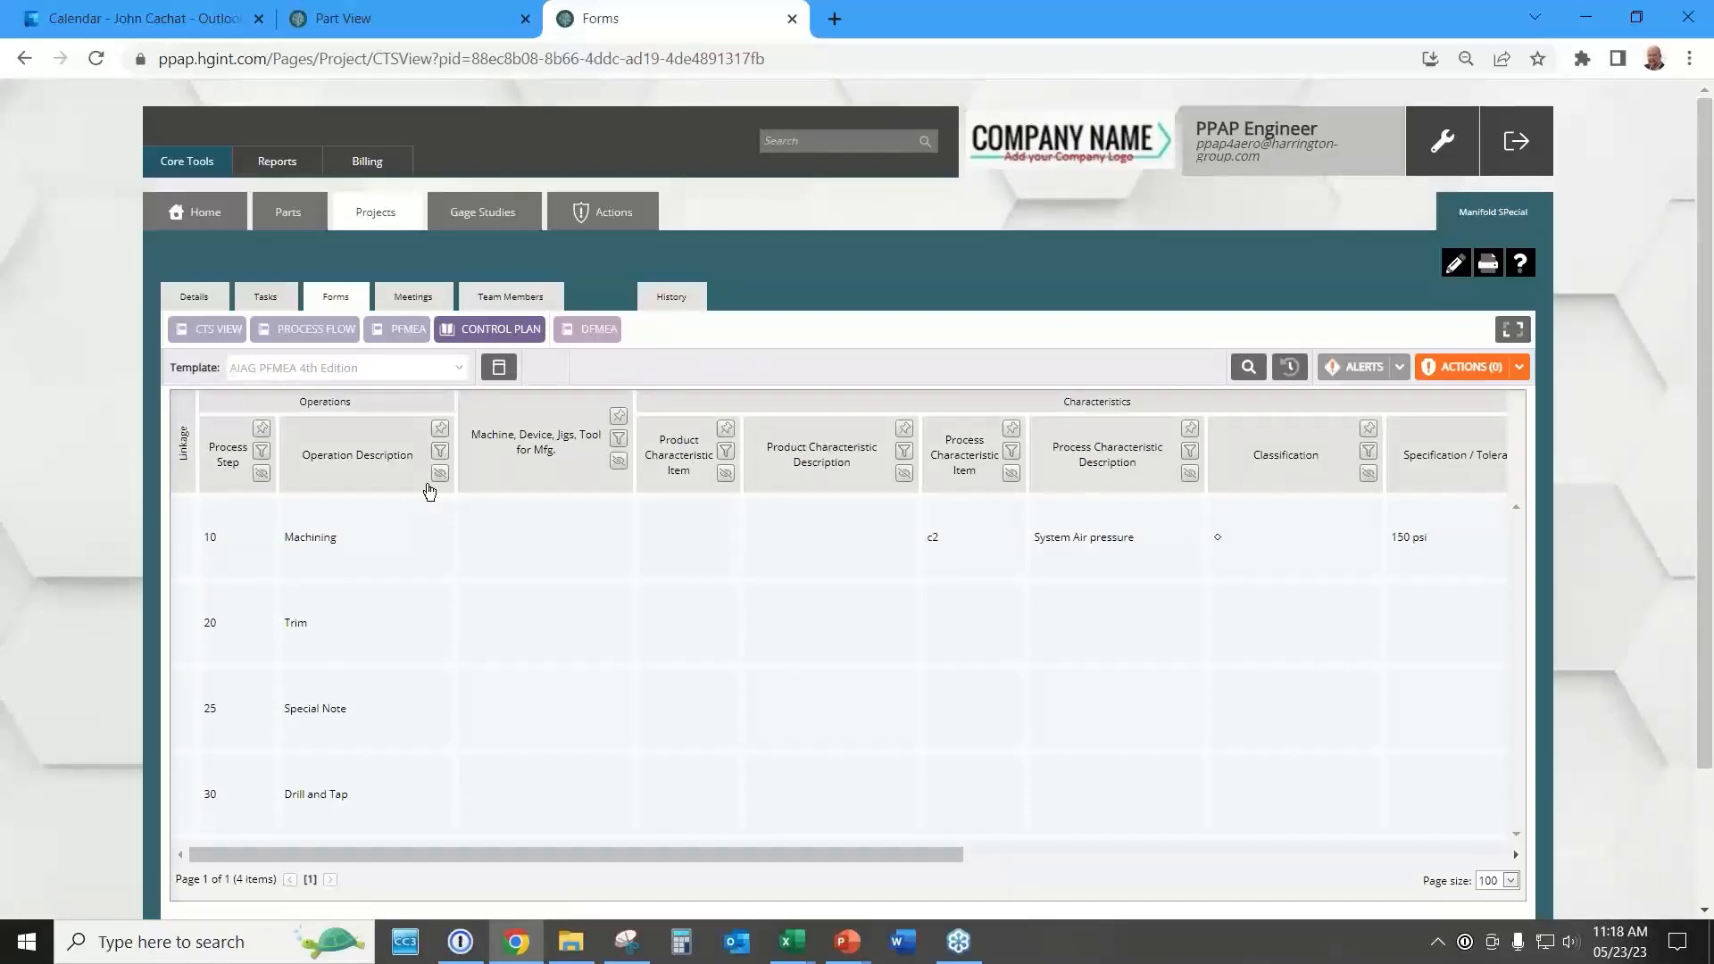
Edit the PFMEA and enter "Look at machine vision to improve detection" as the recommended action for Machining, step 10.
{"action": "left_click", "coordinate": [407, 330]}
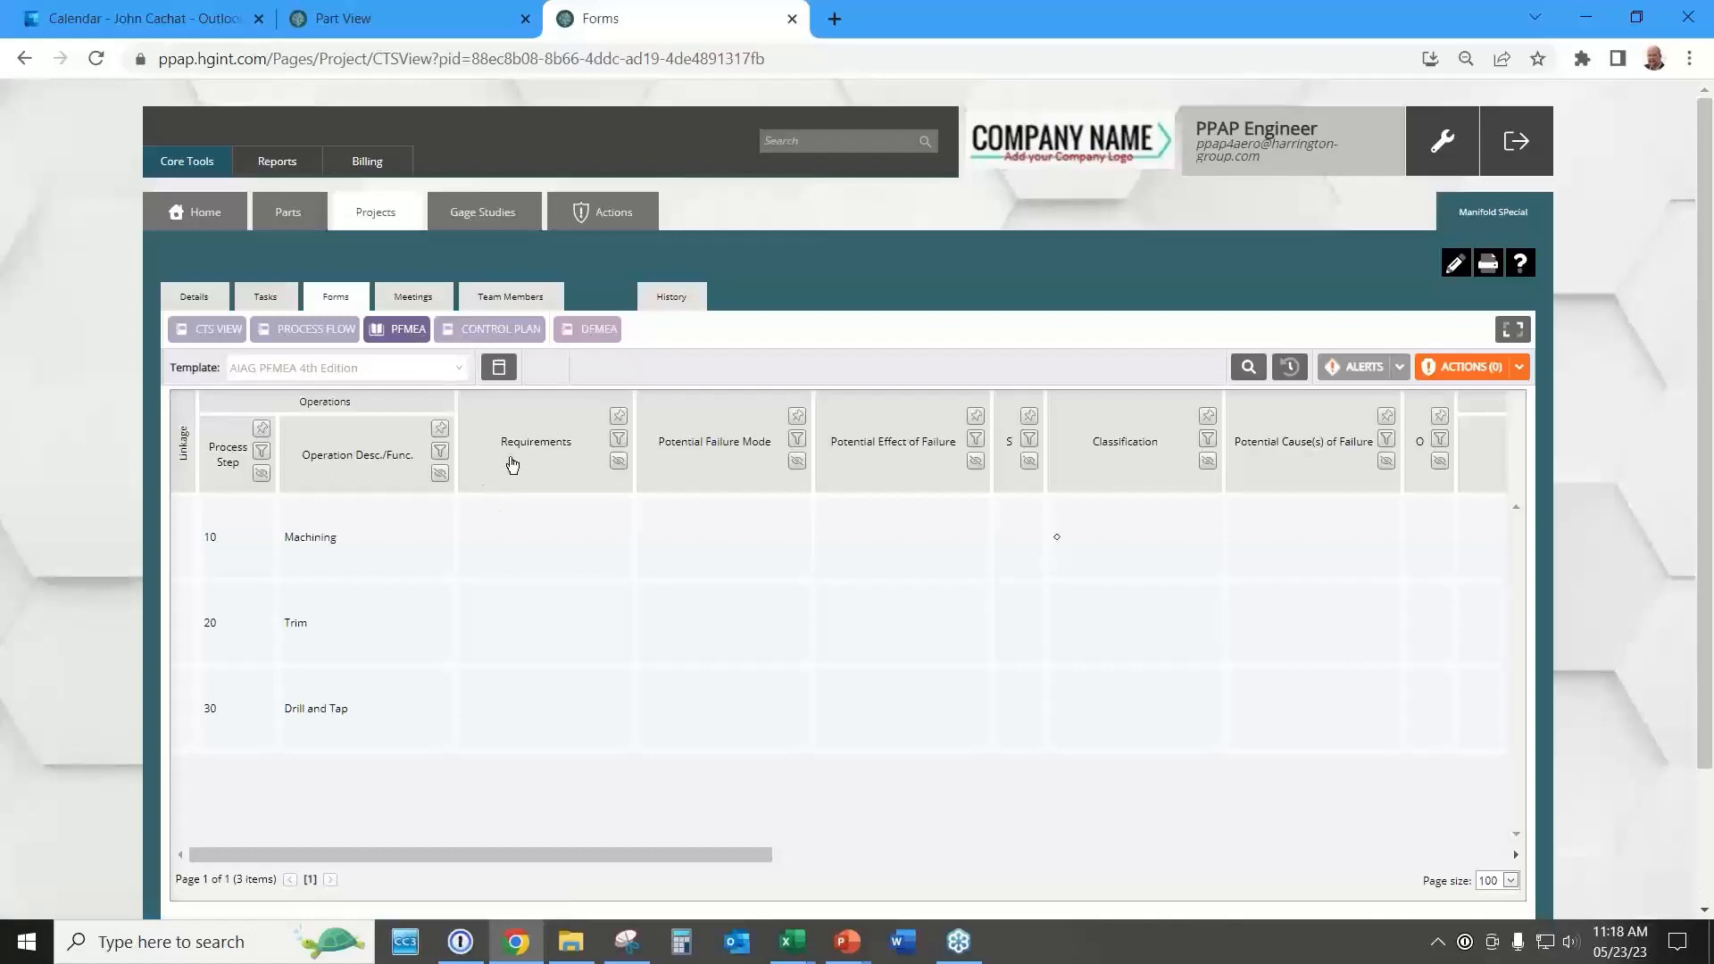
{"action": "left_click_drag", "start_coordinate": [464, 857], "coordinate": [949, 895]}
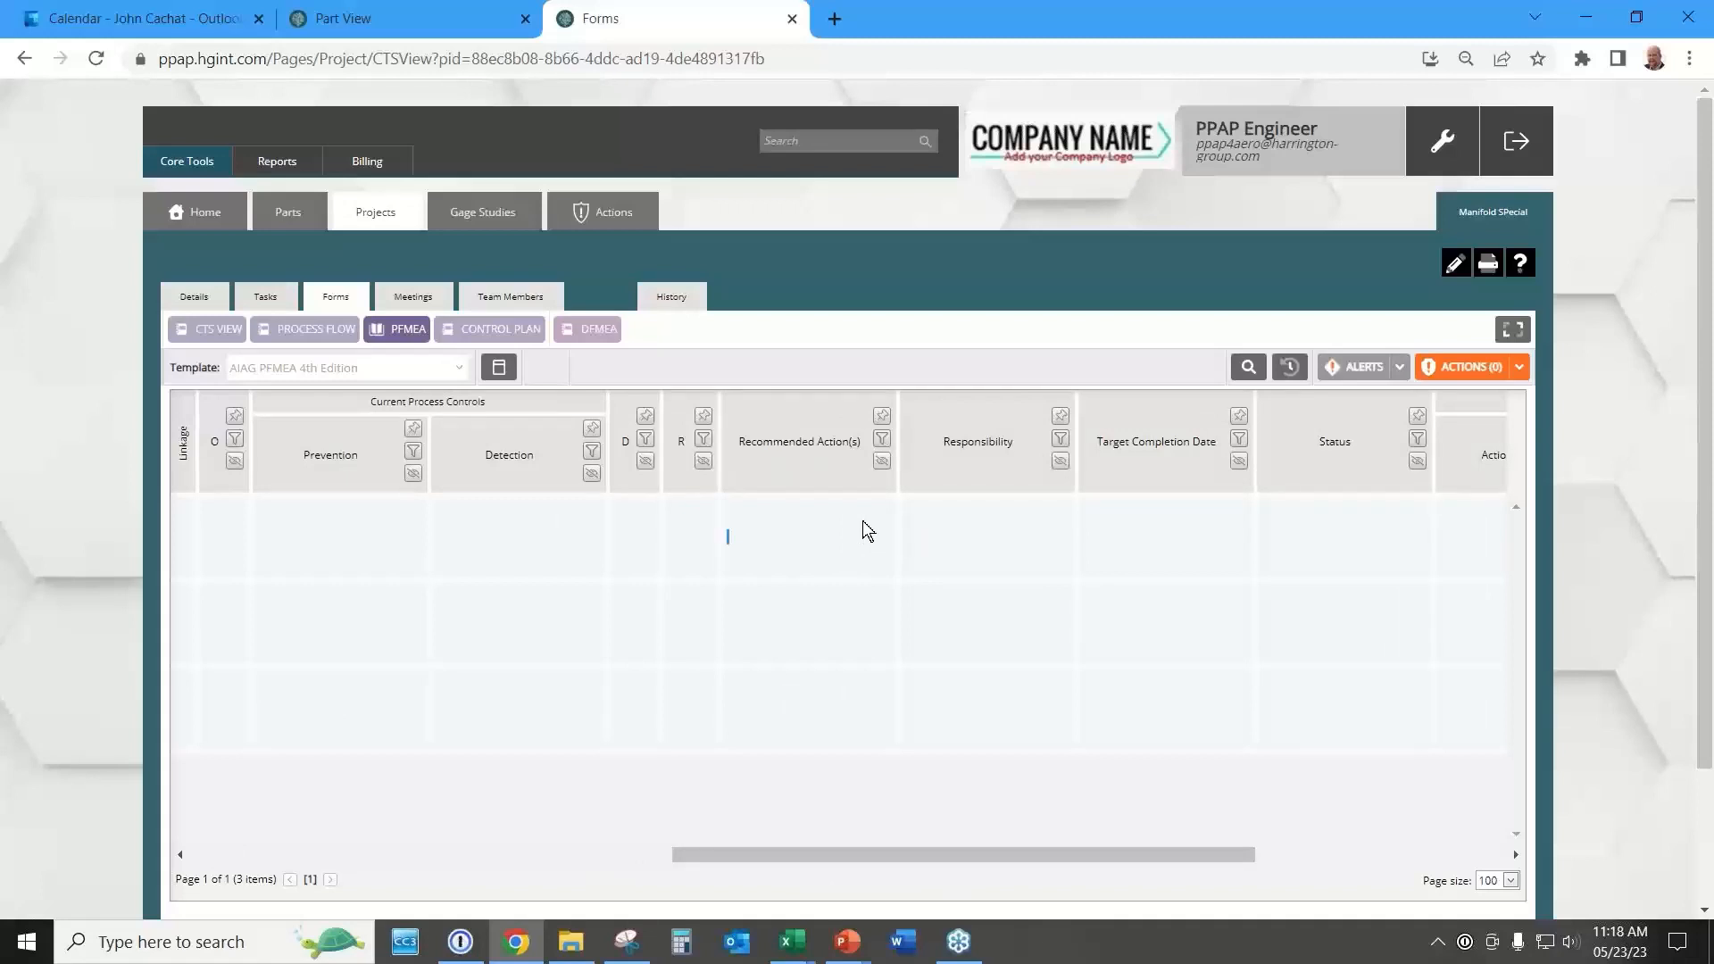
{"action": "left_click", "coordinate": [1390, 373]}
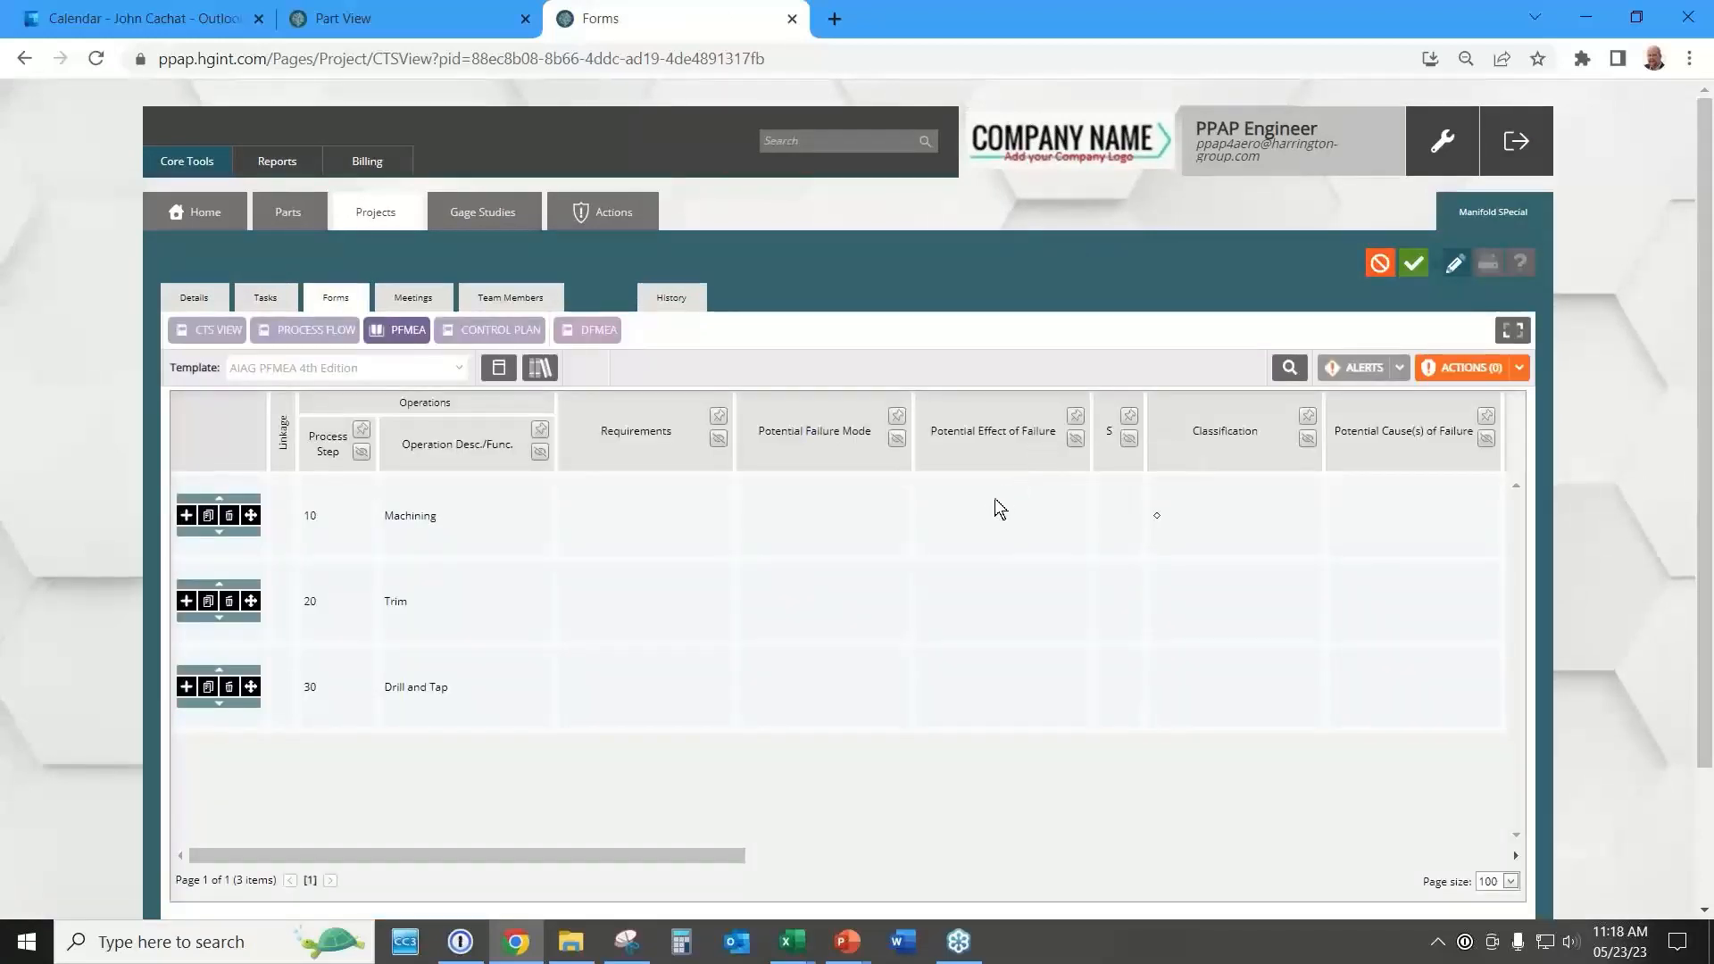
{"action": "left_click", "coordinate": [655, 517]}
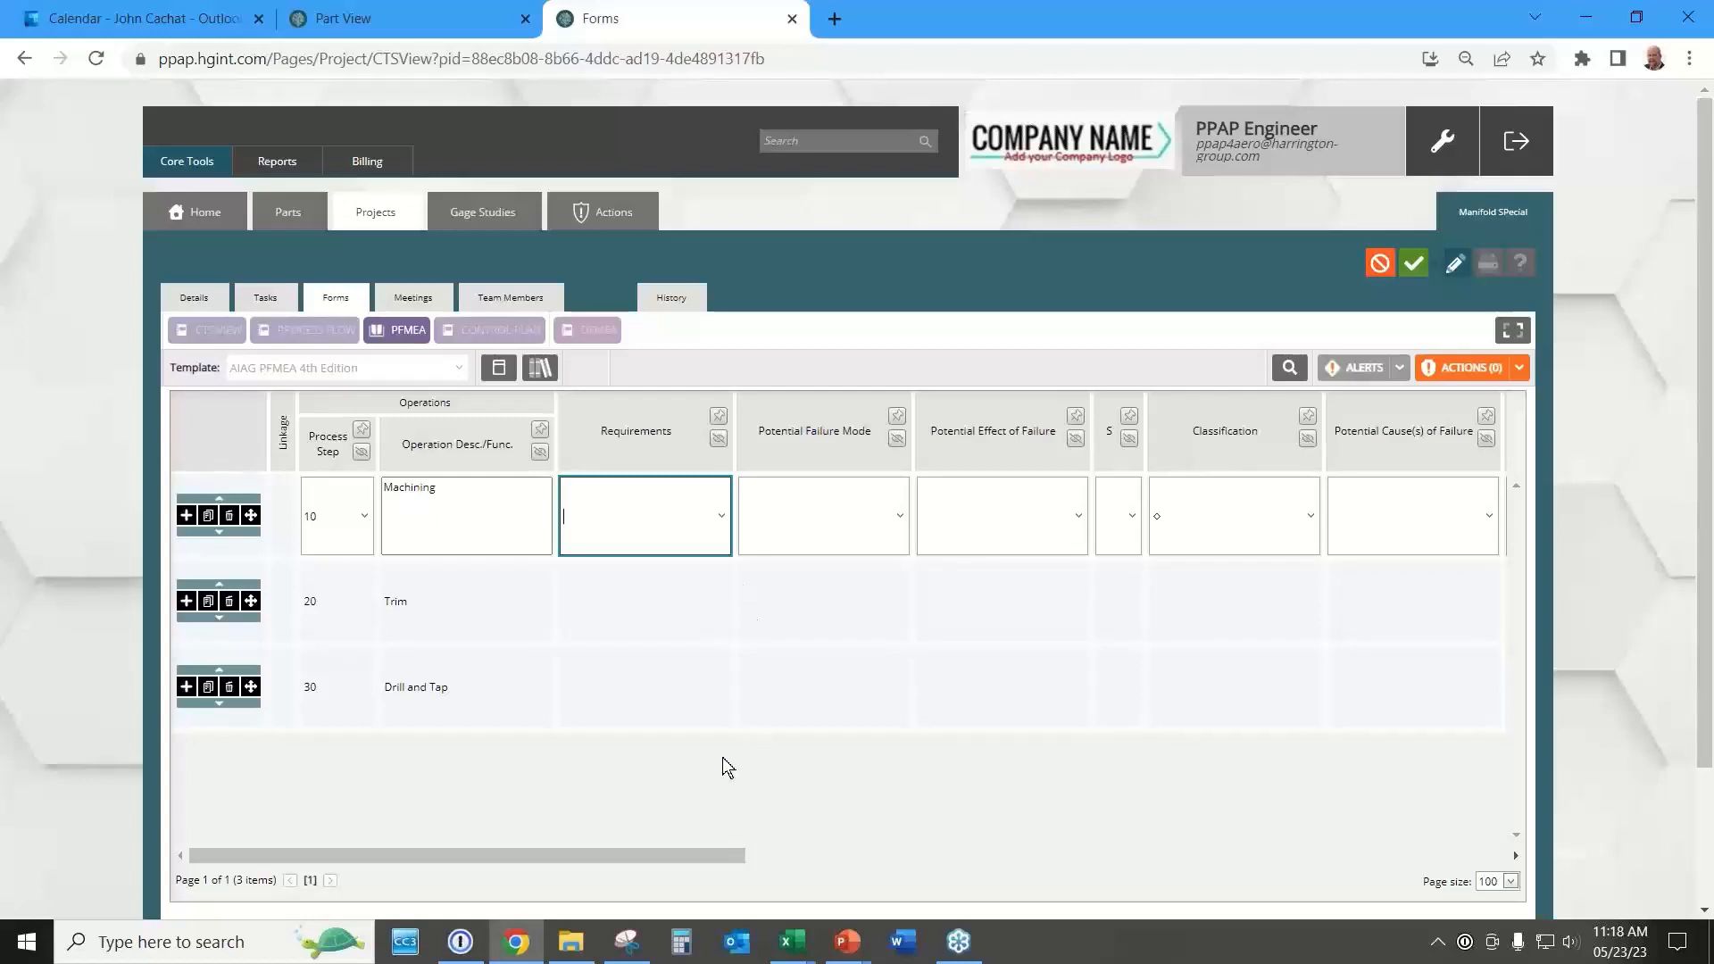
{"action": "left_click_drag", "start_coordinate": [650, 856], "coordinate": [1083, 884]}
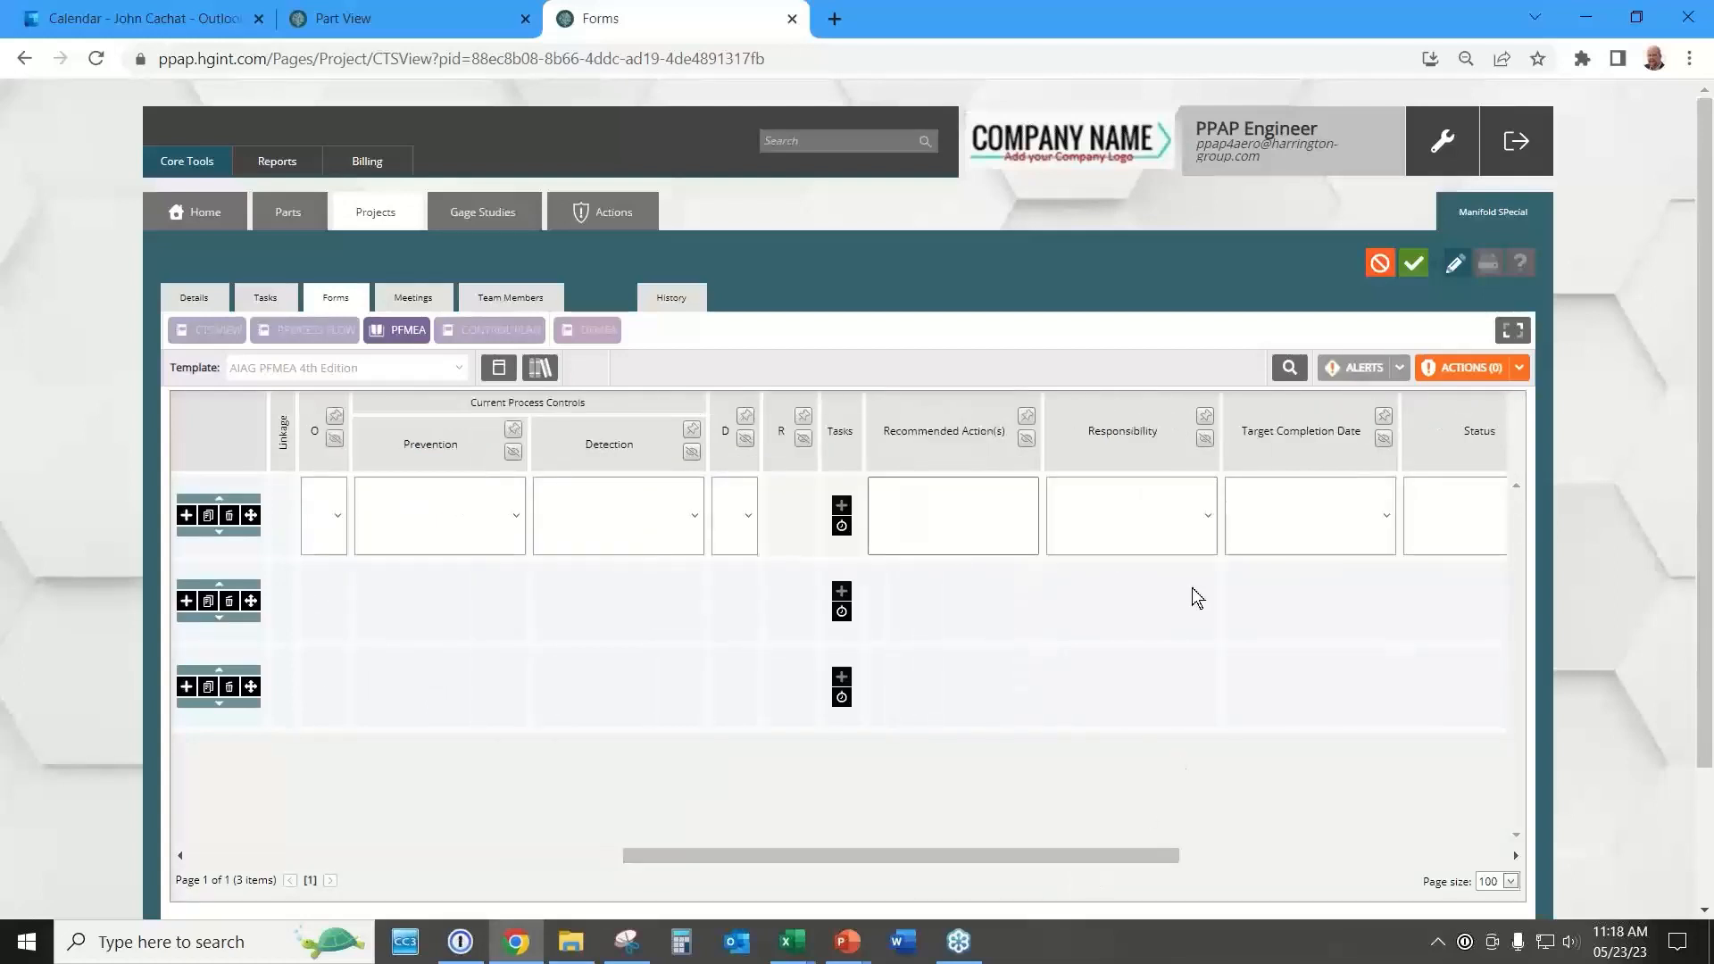
{"action": "left_click", "coordinate": [991, 518]}
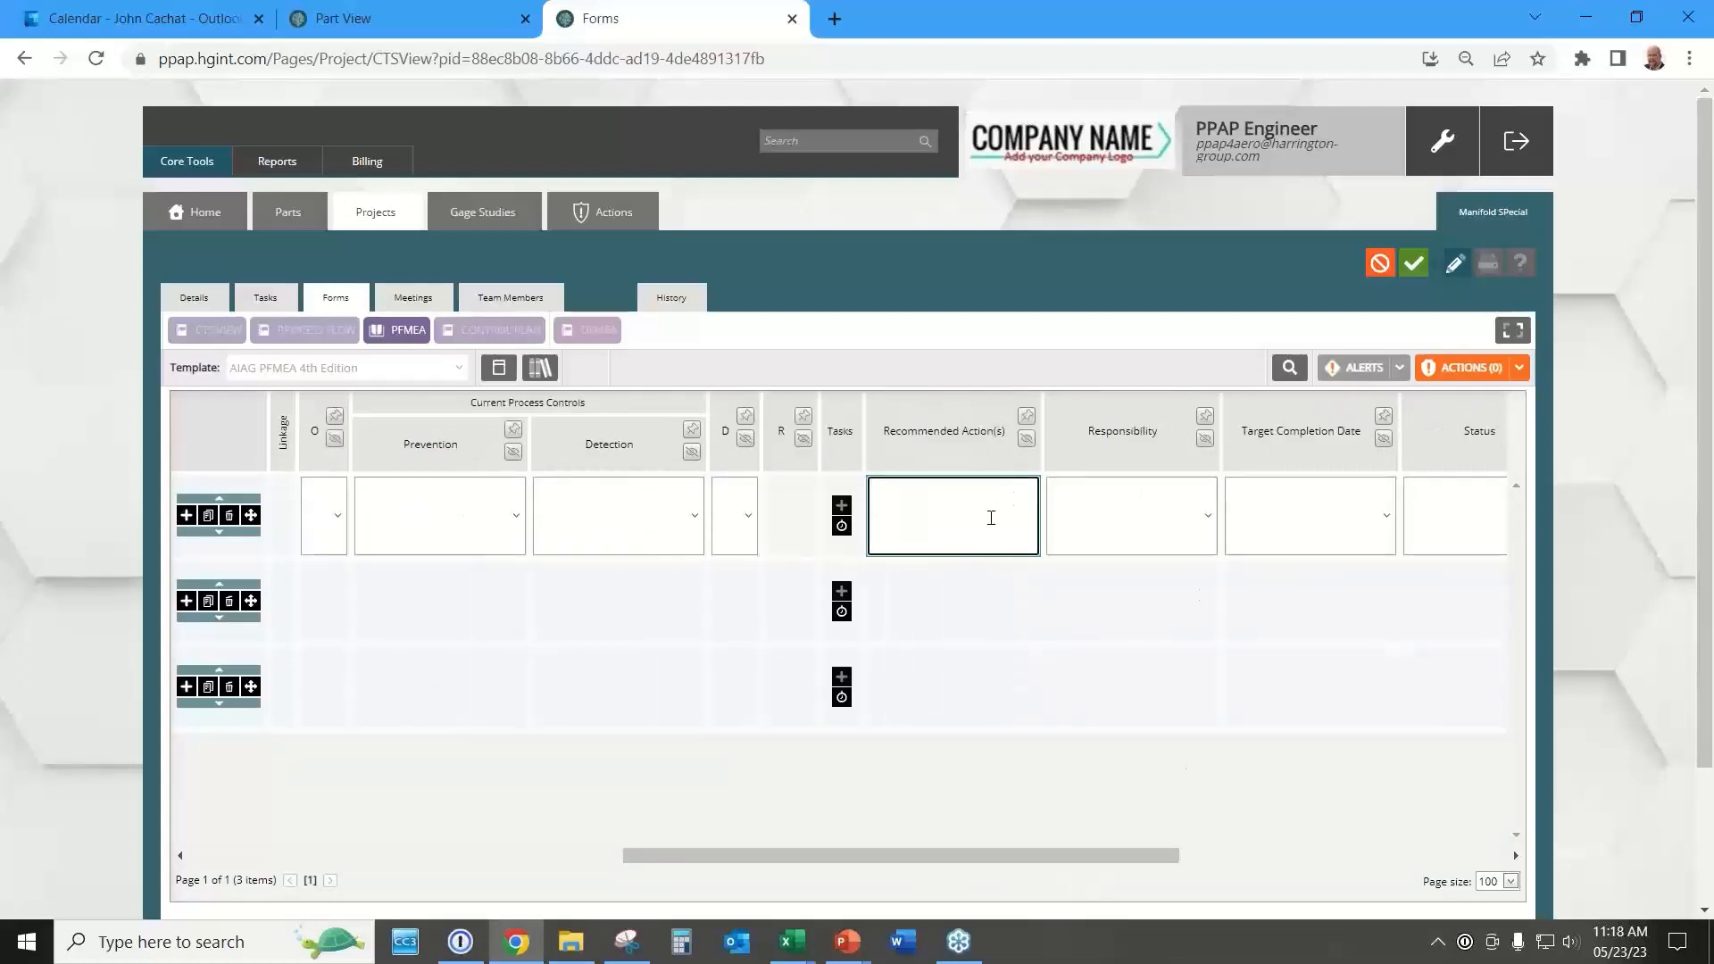
{"action": "type", "text": "LKook a"}
{"action": "type", "text": "t machine vision to imporve detection"}
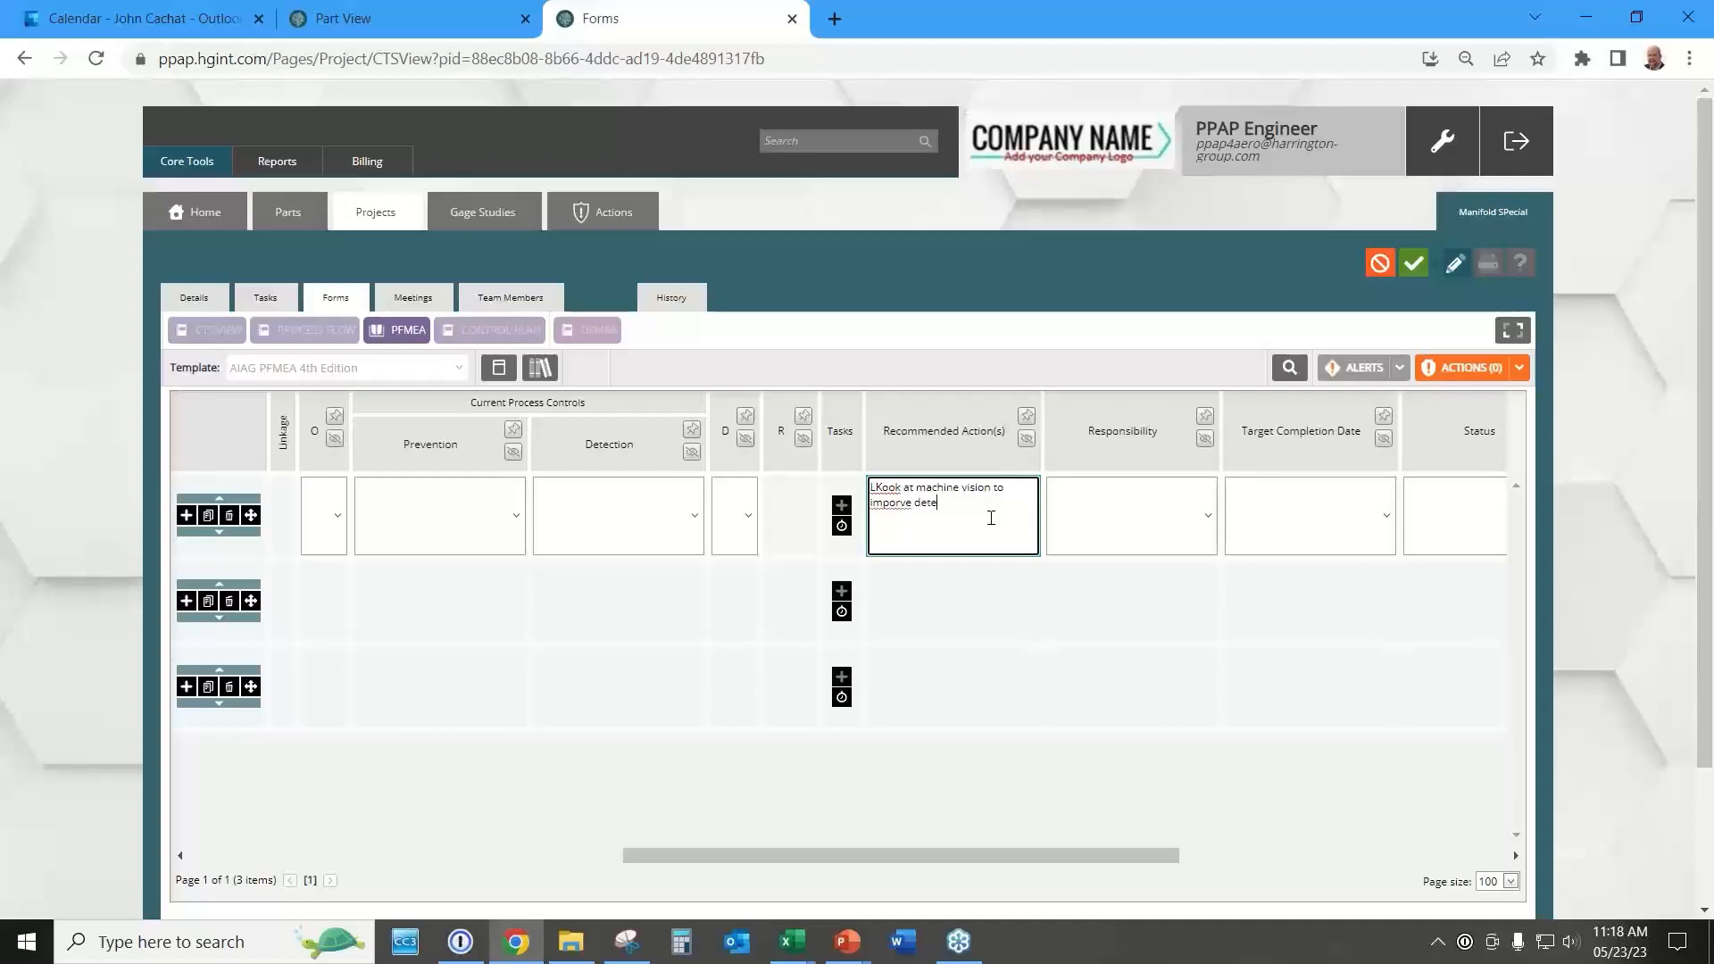
{"action": "right_click", "coordinate": [888, 502]}
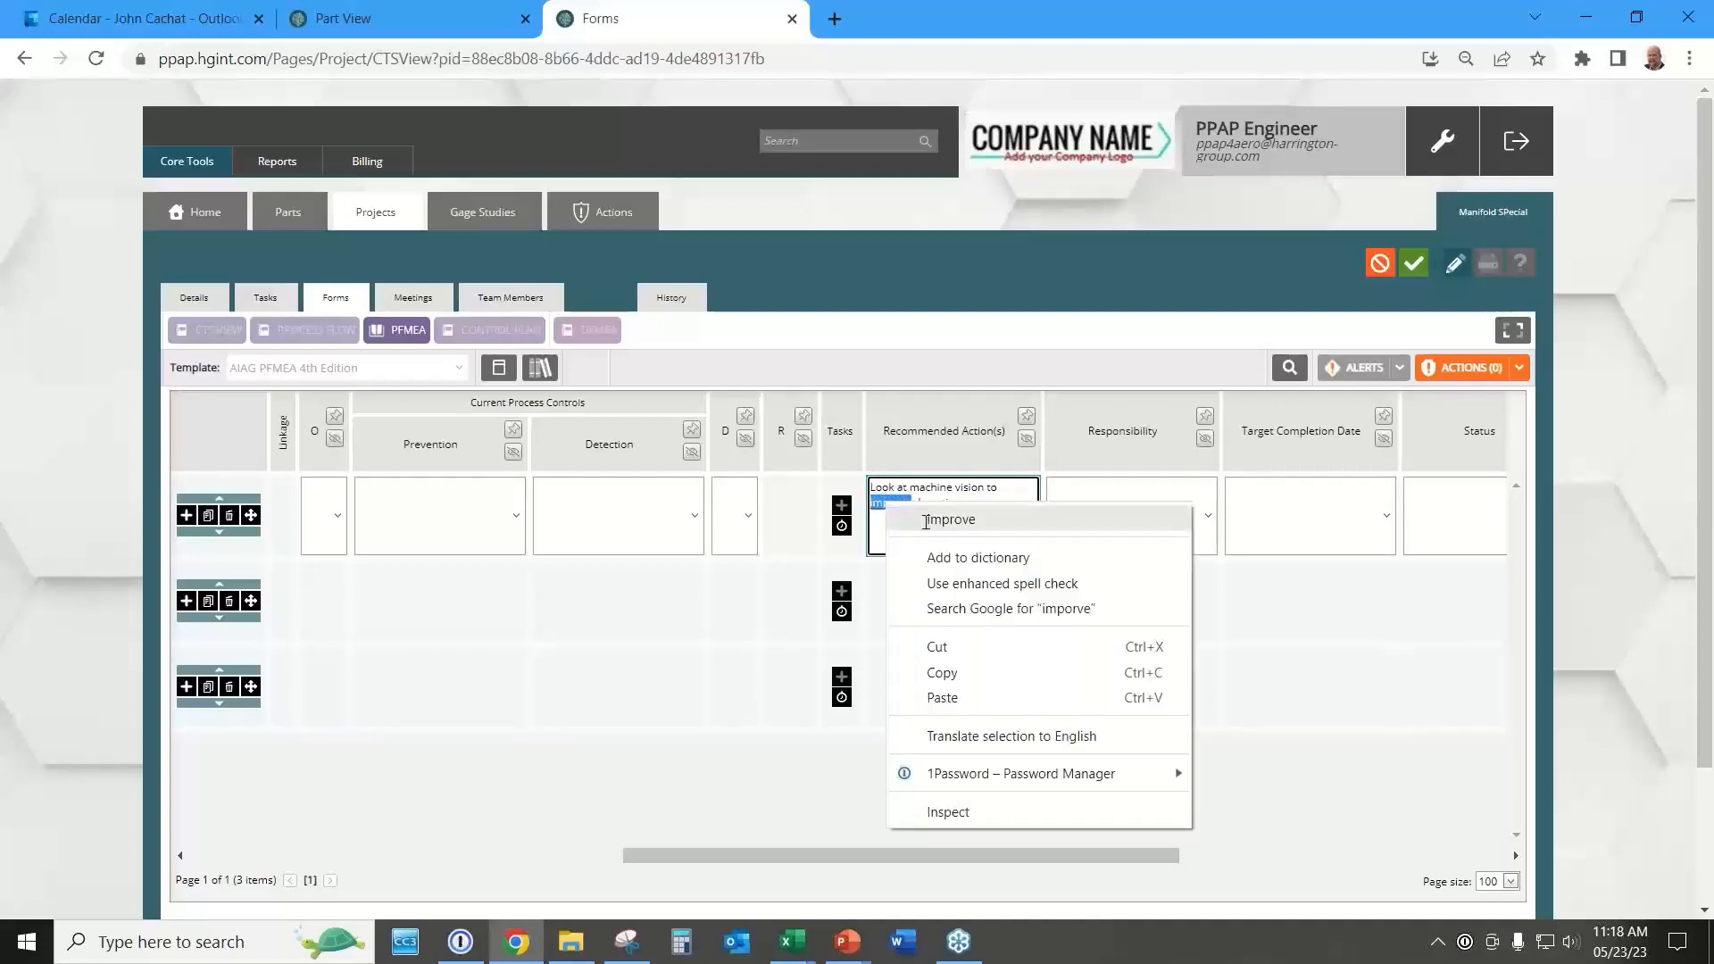
{"action": "left_click", "coordinate": [928, 520]}
Assign the Machining action to PPAP Engineer with a target completion date of 5/26/2023.
{"action": "left_click", "coordinate": [1204, 520]}
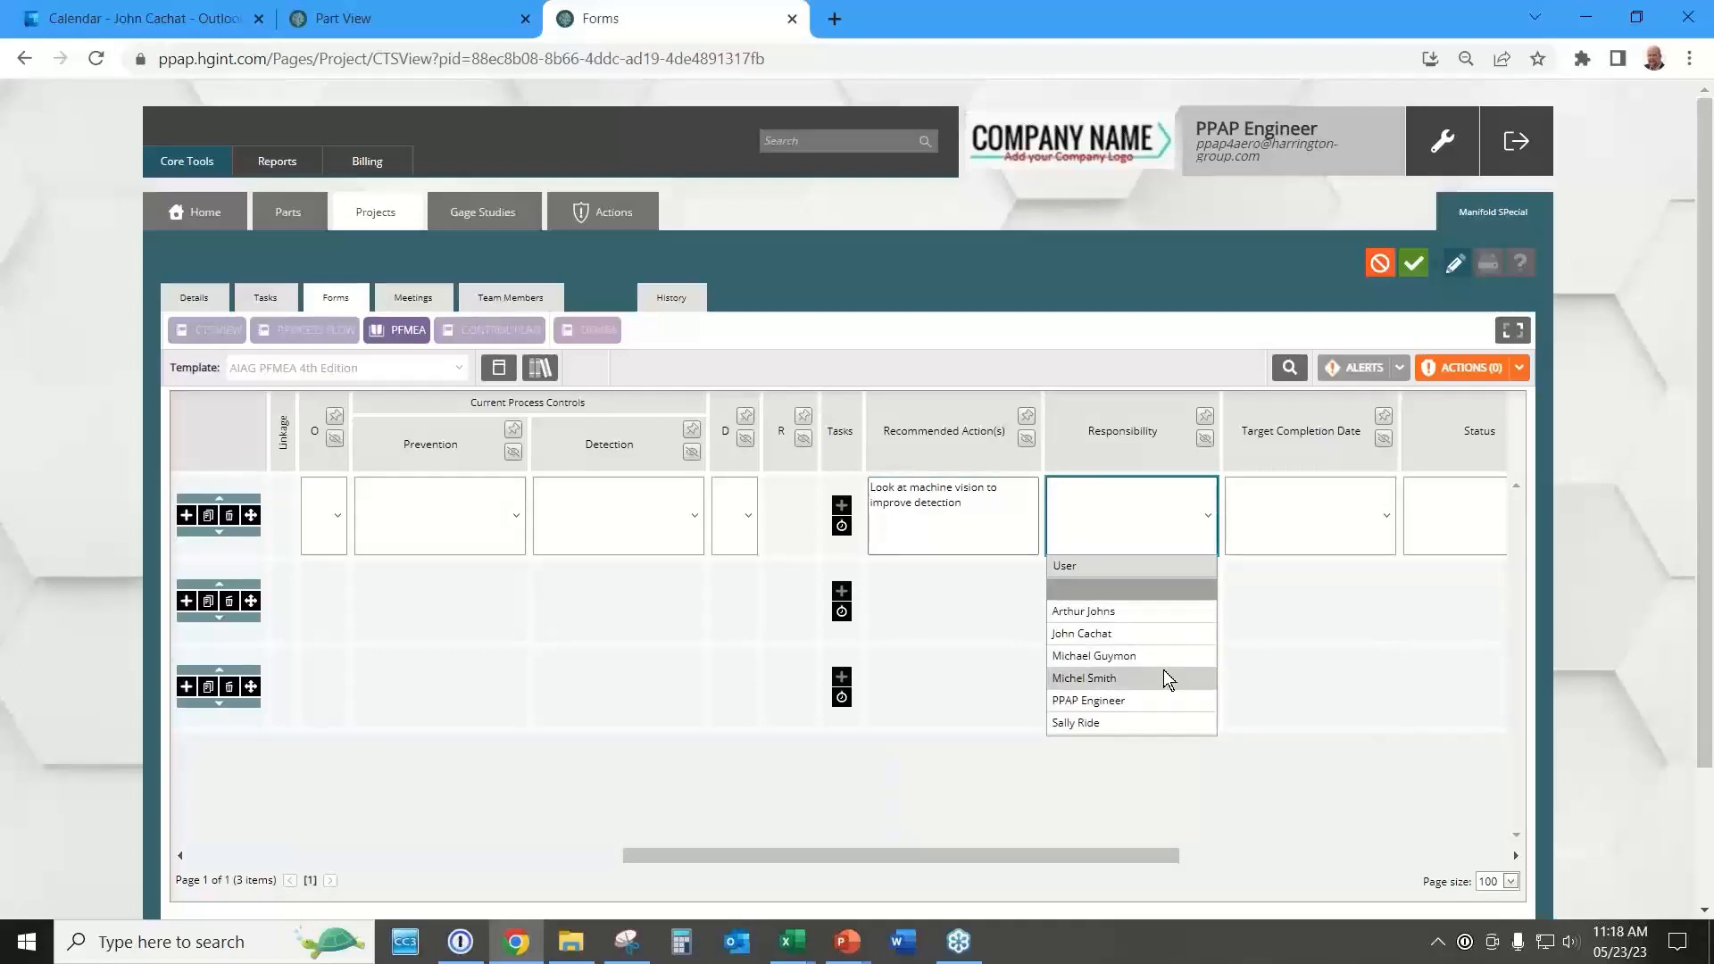
{"action": "left_click", "coordinate": [1153, 701]}
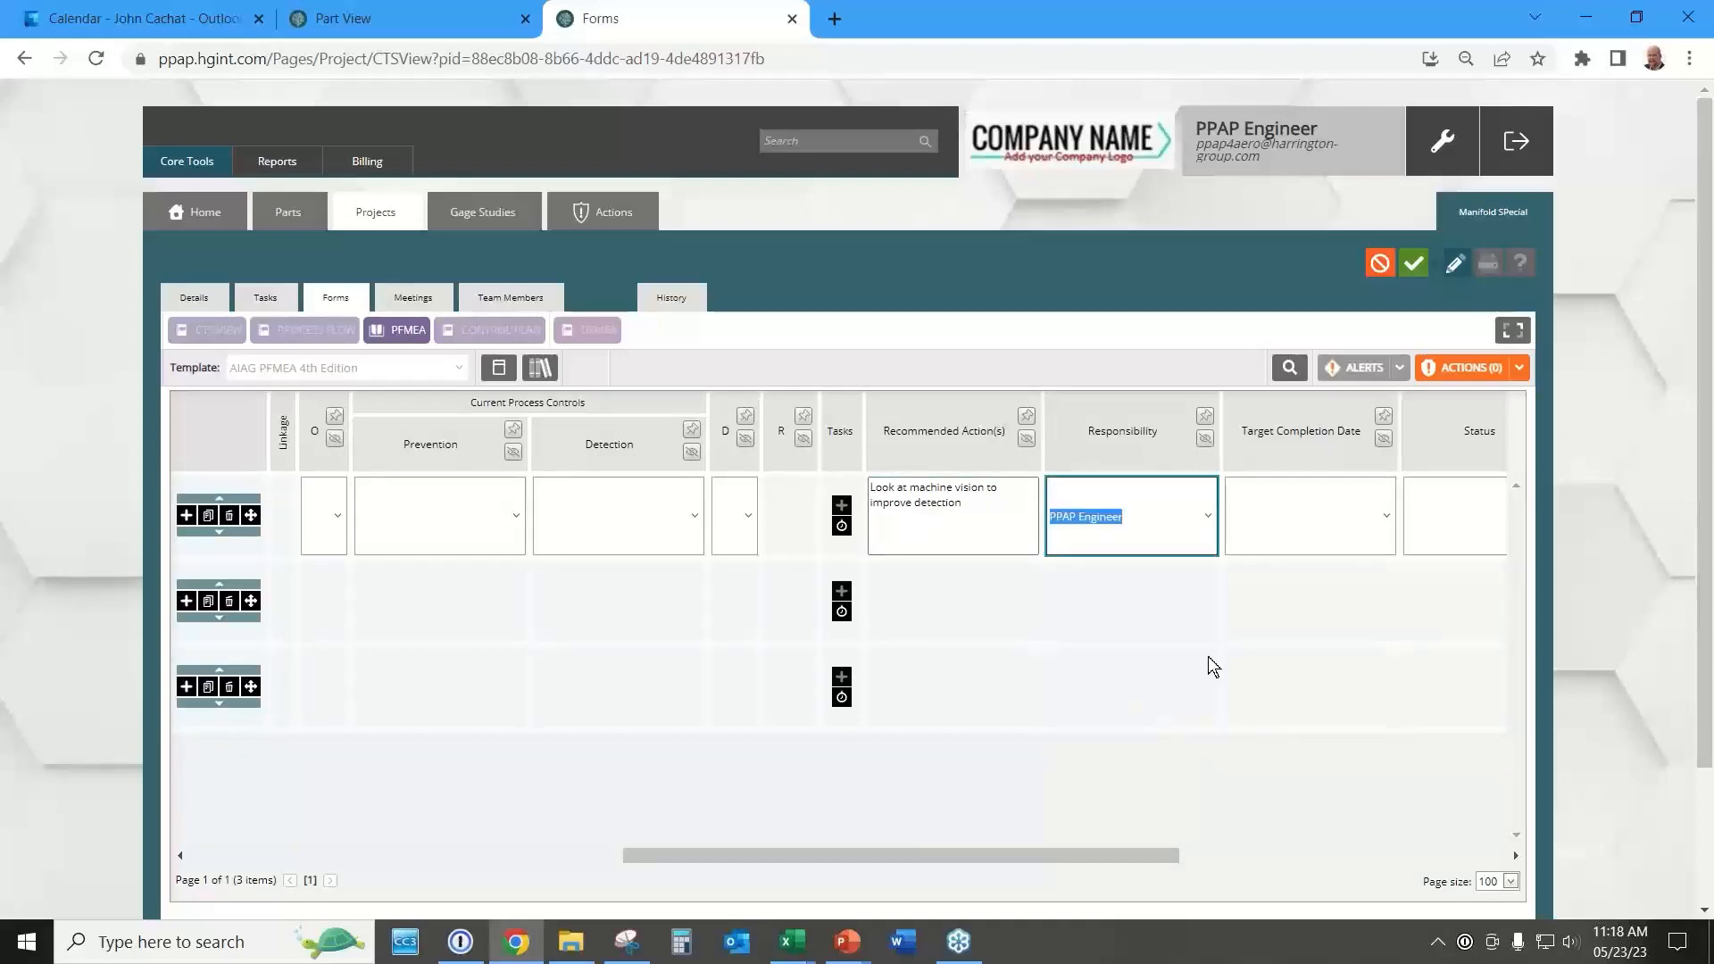
{"action": "left_click", "coordinate": [1385, 520]}
{"action": "left_click", "coordinate": [1400, 683]}
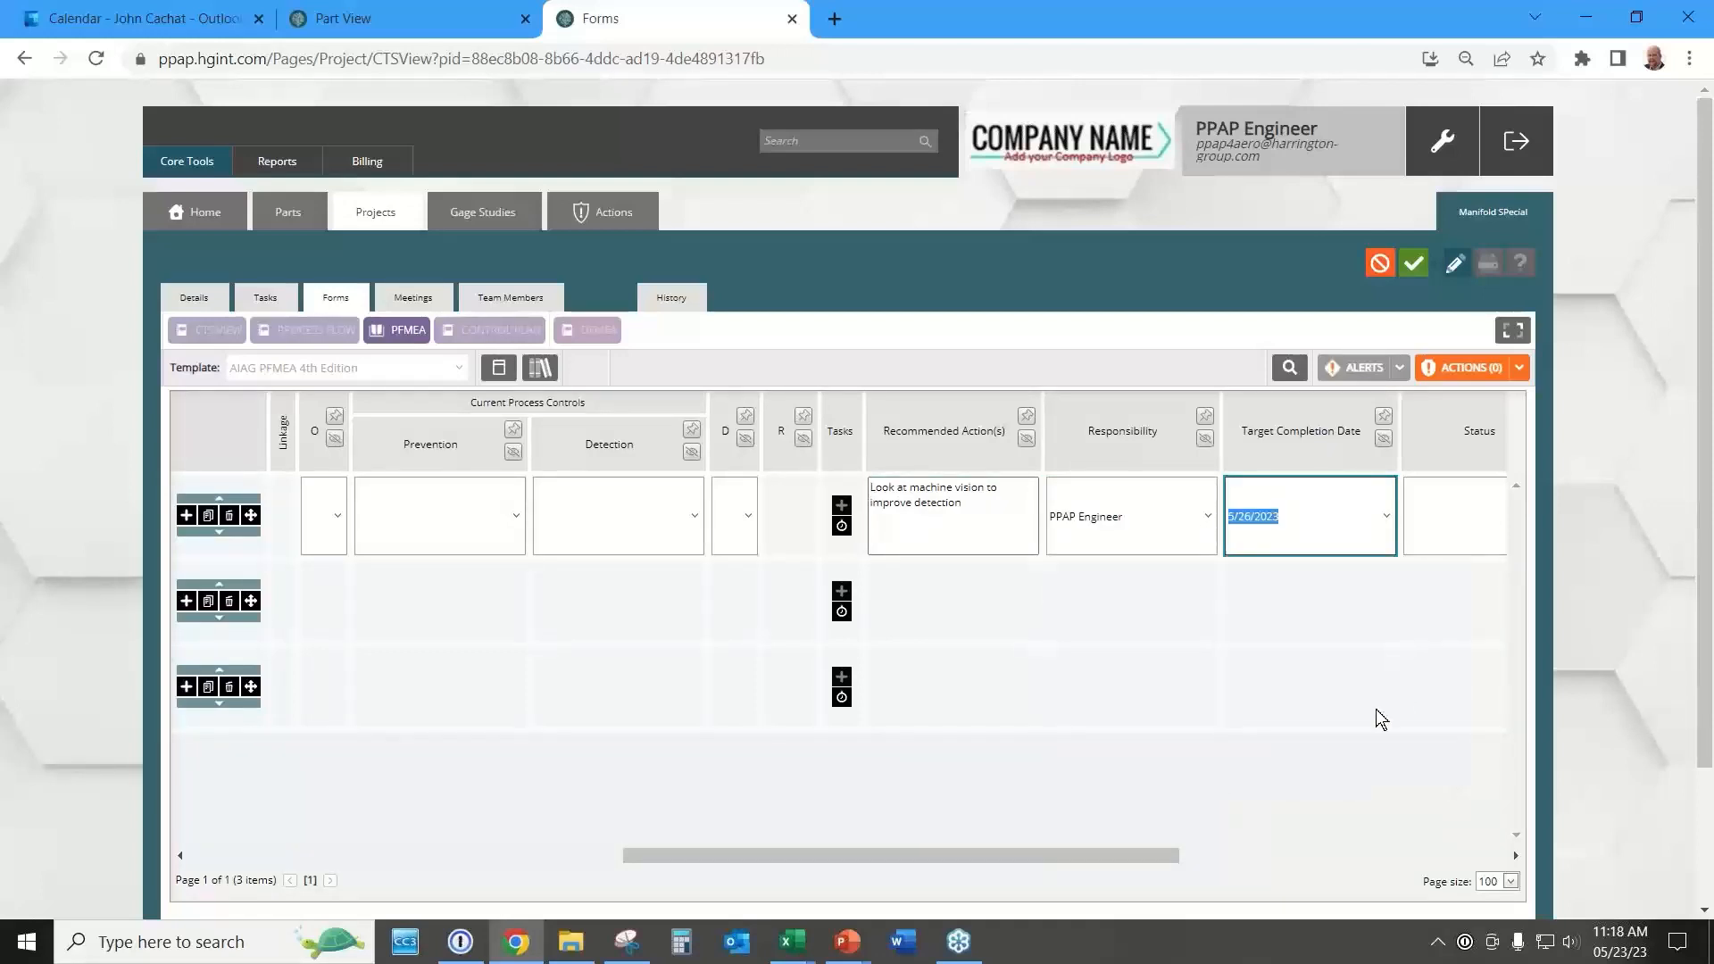
Set the Machining action's status to Open and save the PFMEA changes without marking them as a release.
{"action": "left_click_drag", "start_coordinate": [1129, 853], "coordinate": [1400, 852]}
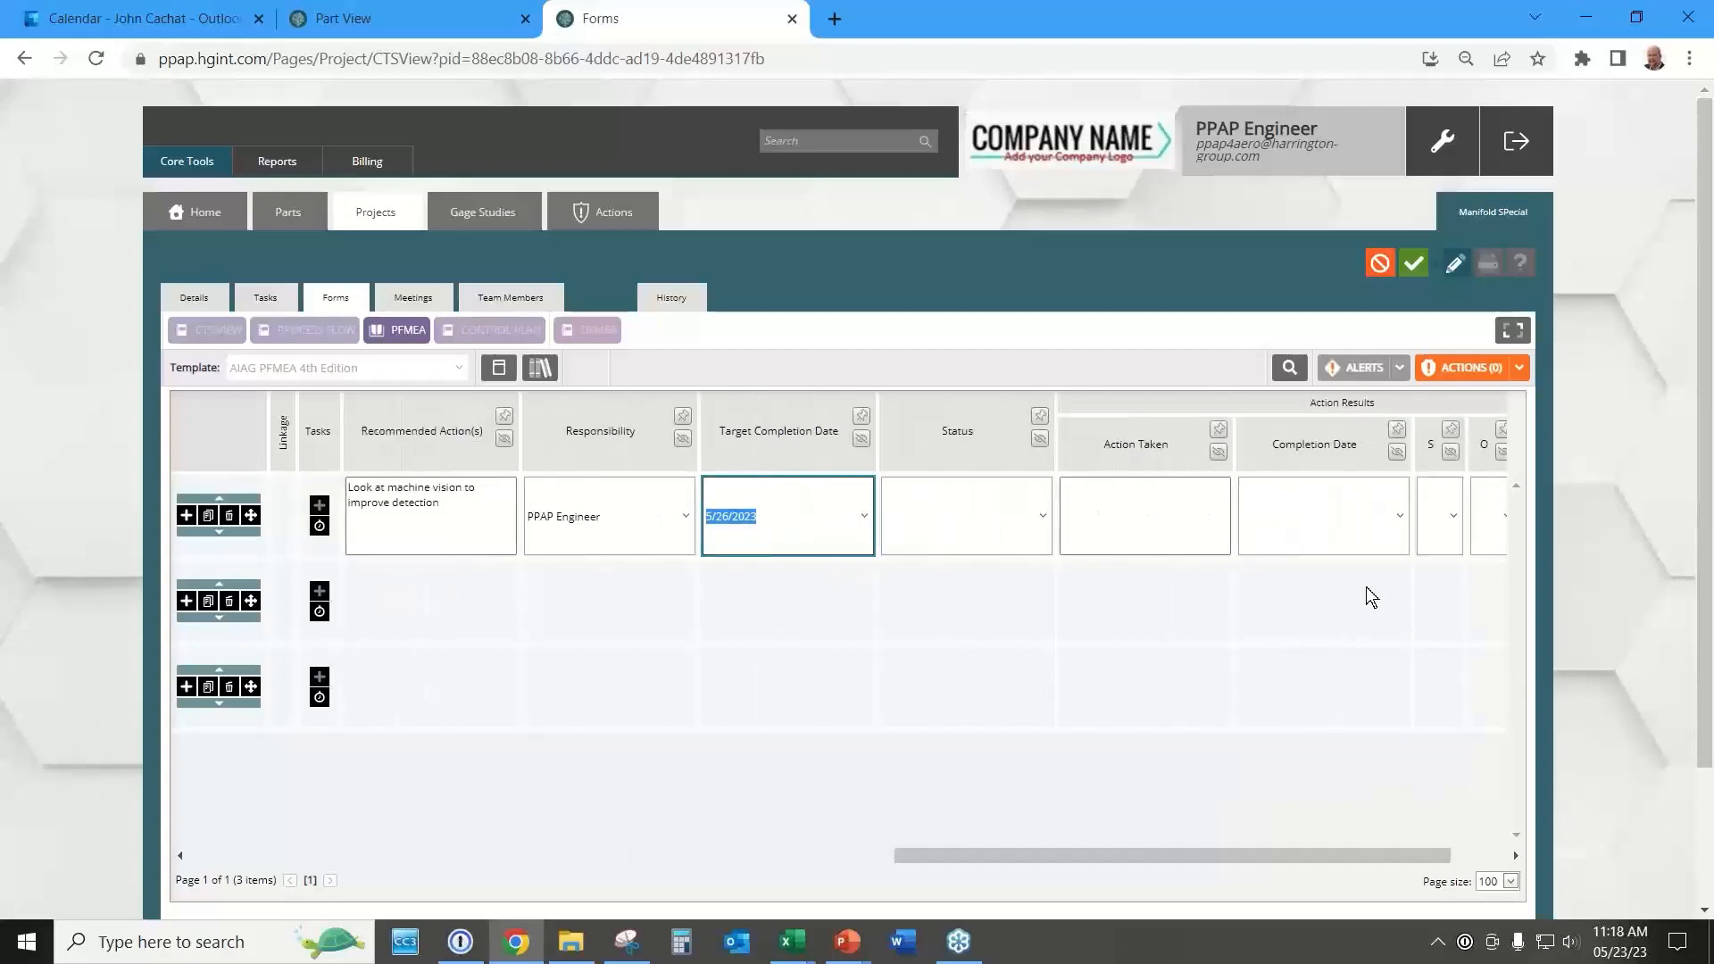
{"action": "left_click", "coordinate": [1047, 518]}
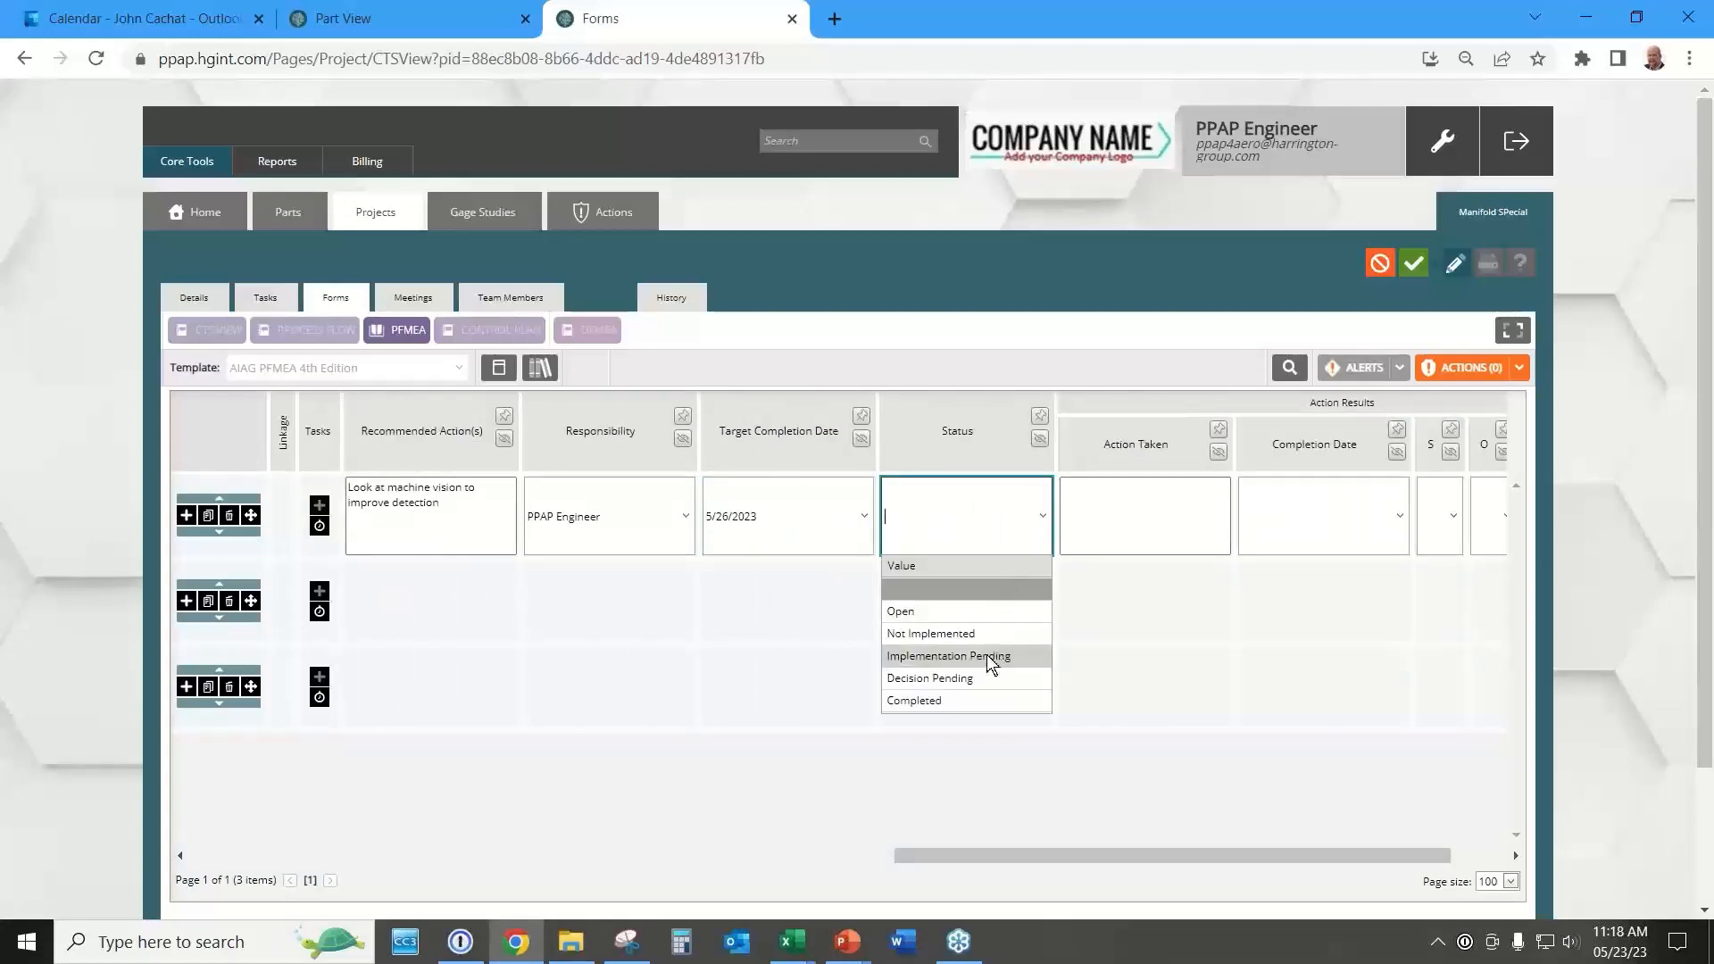
{"action": "left_click", "coordinate": [971, 613]}
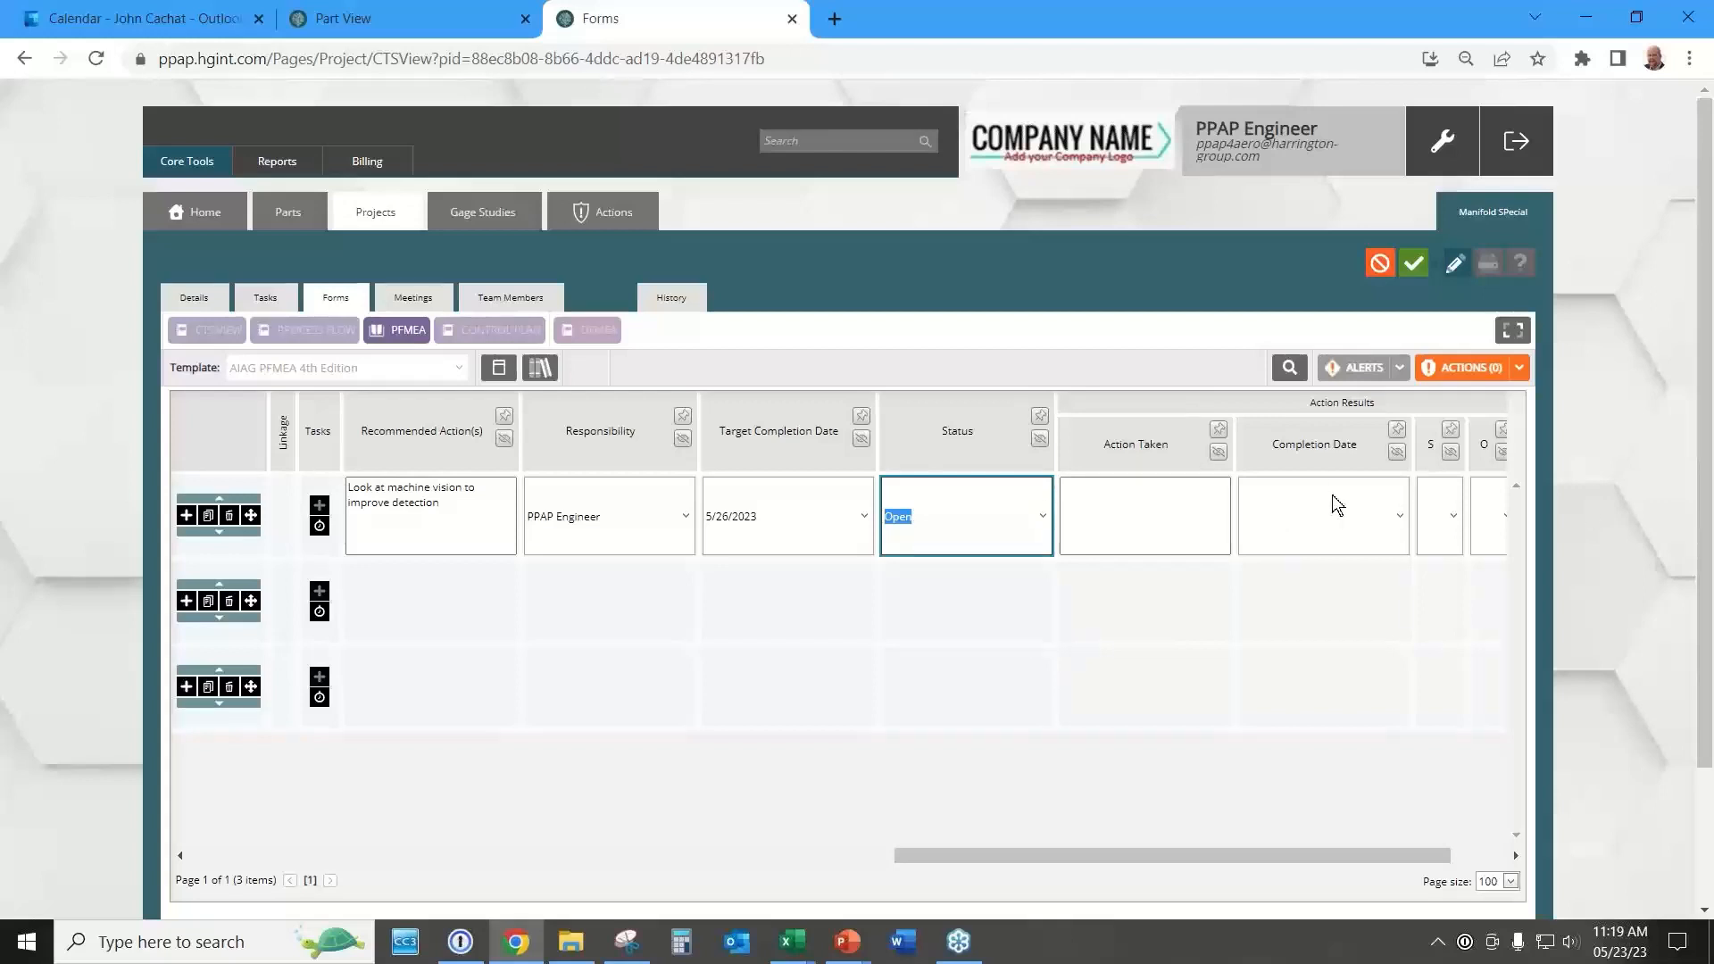
{"action": "left_click", "coordinate": [1414, 265]}
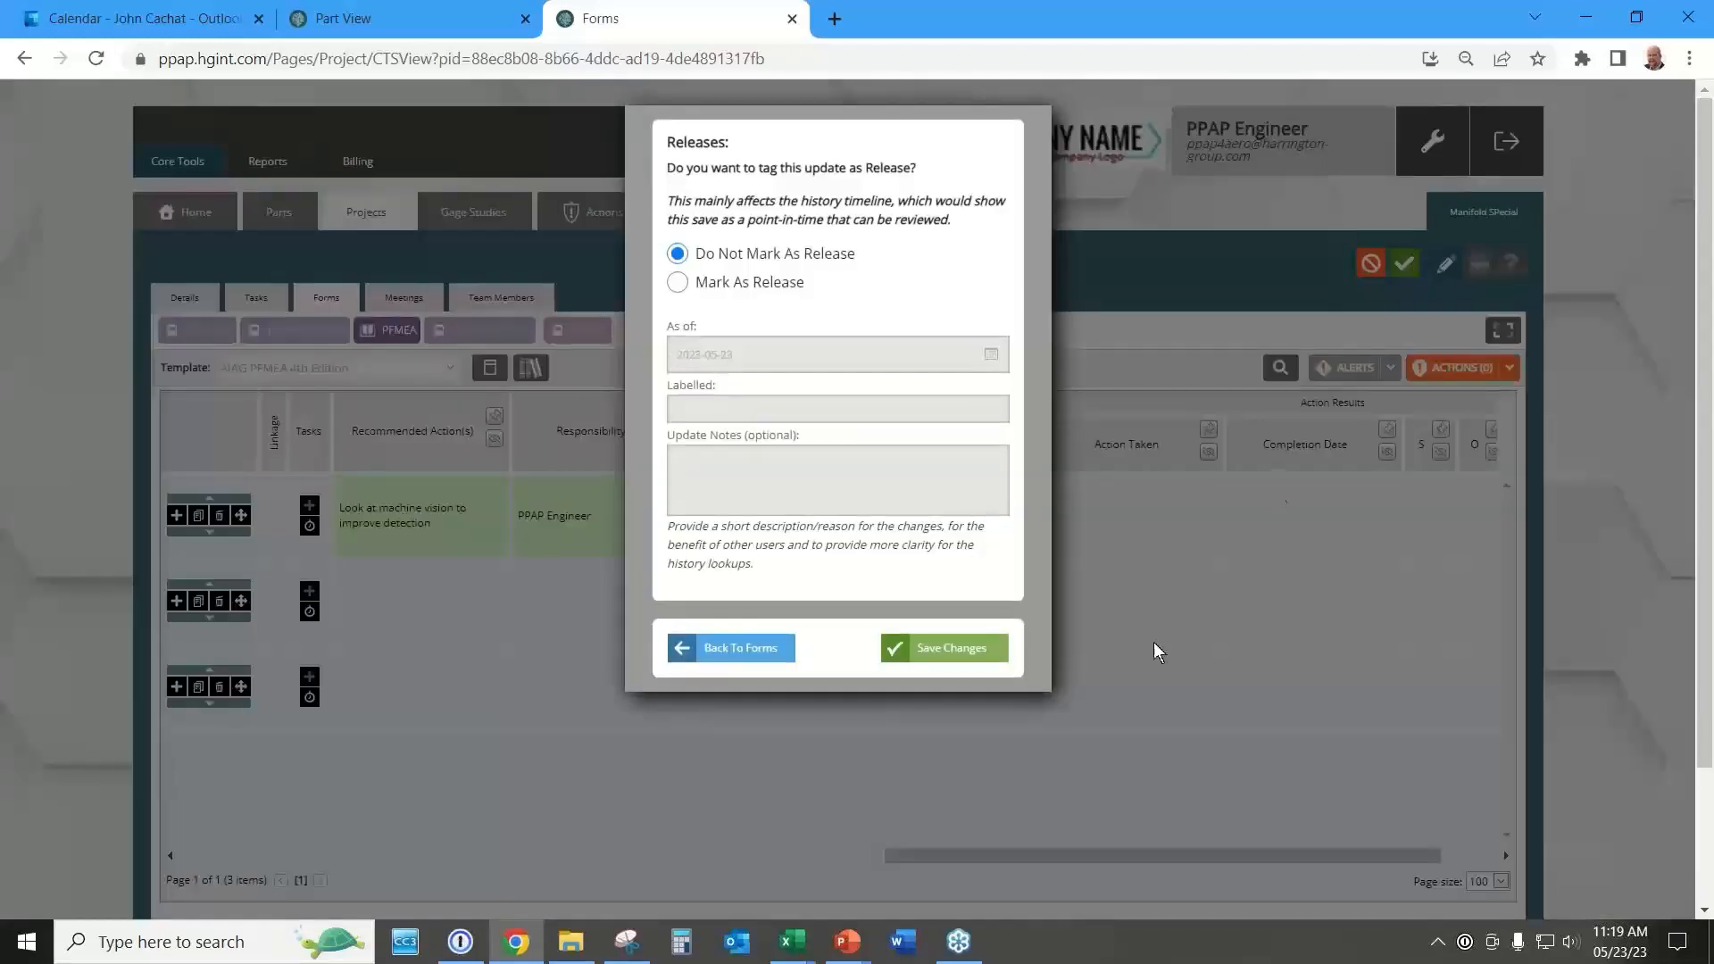
{"action": "left_click", "coordinate": [986, 644]}
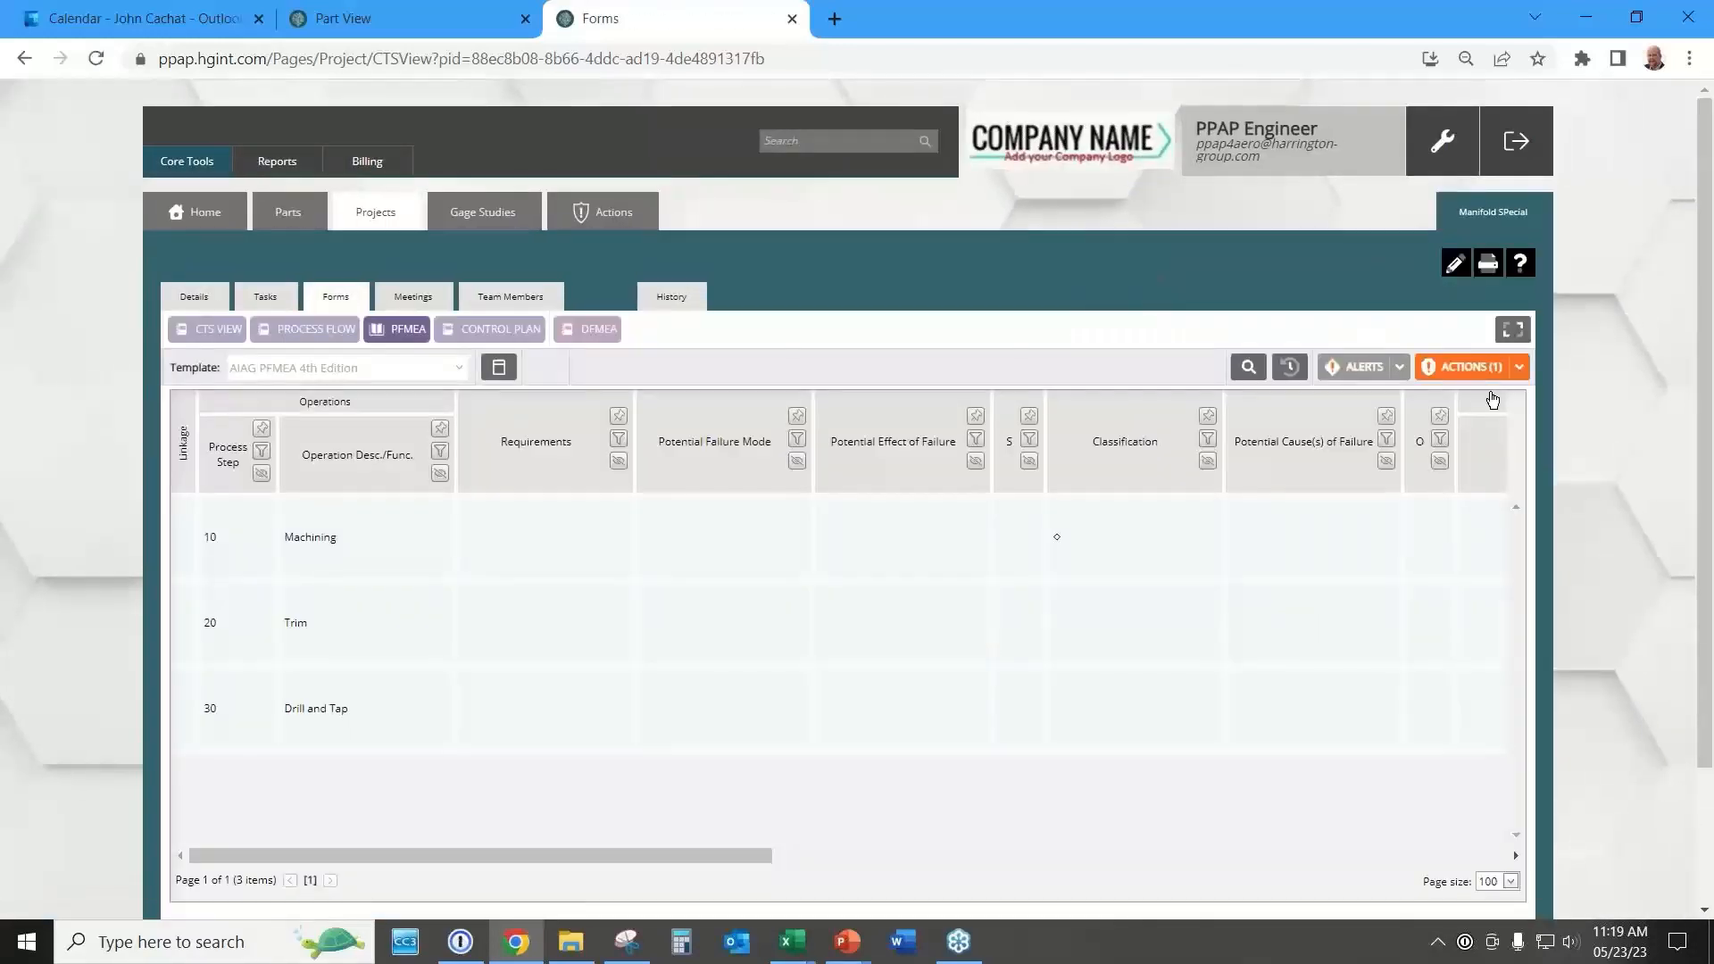
Review the project's action list and the Actions page, sorting the assigned tasks by start date.
{"action": "left_click", "coordinate": [1475, 369]}
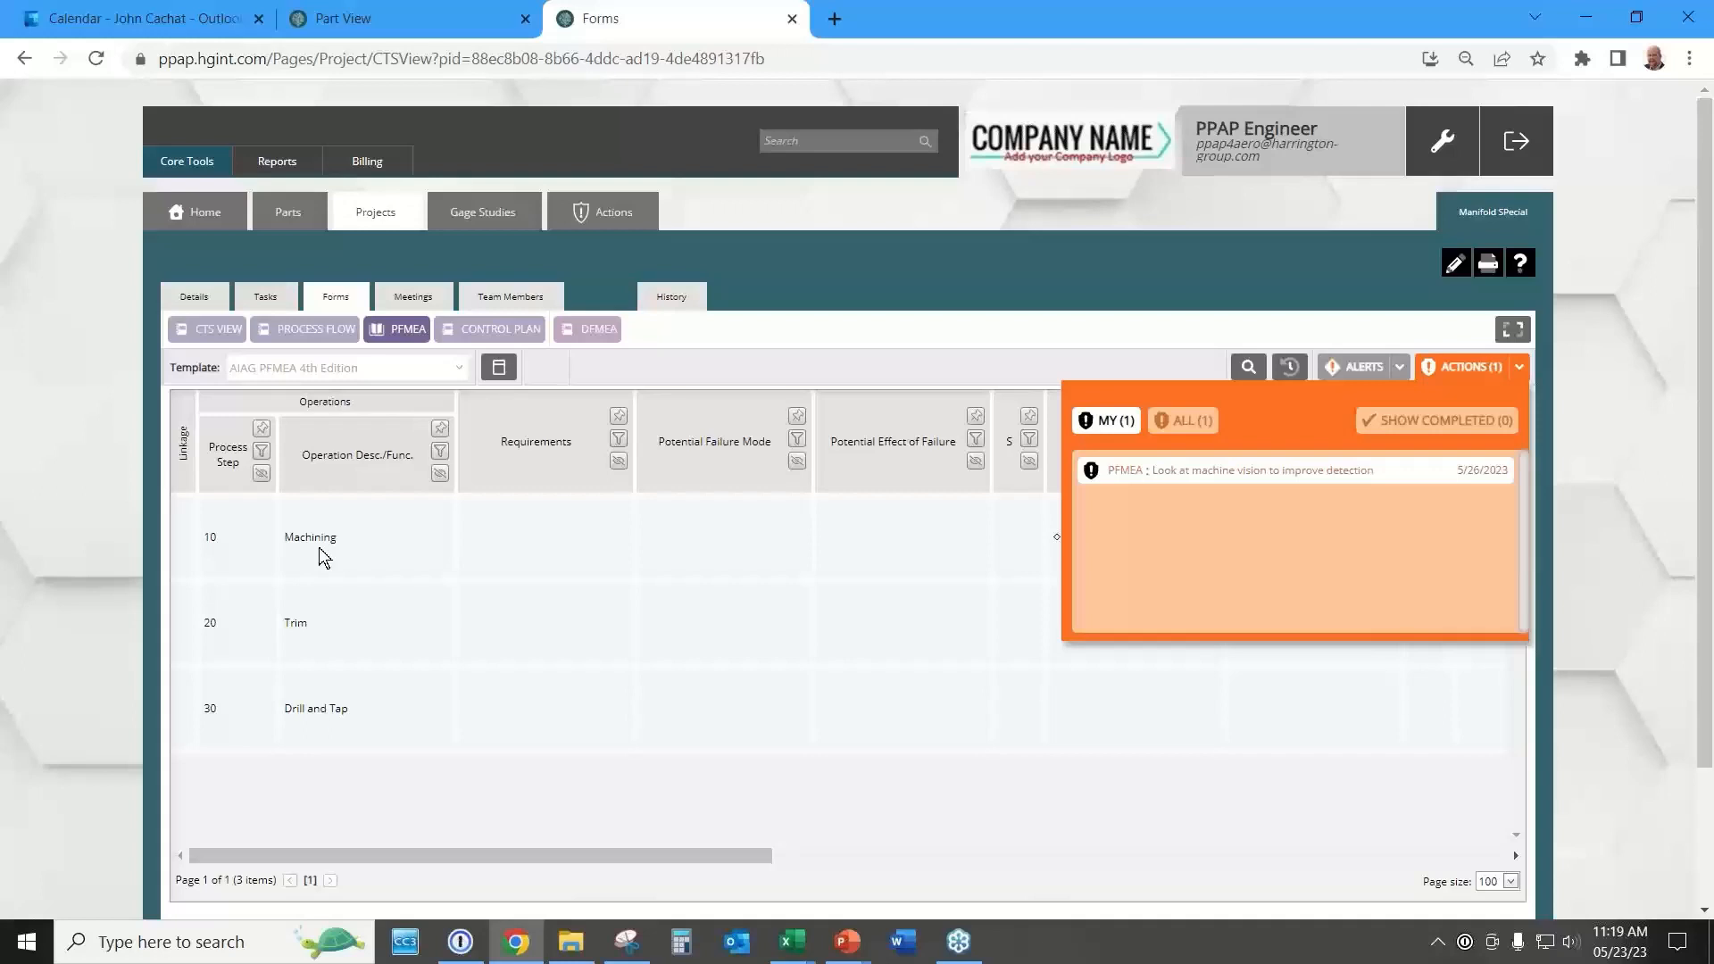
{"action": "left_click", "coordinate": [629, 217]}
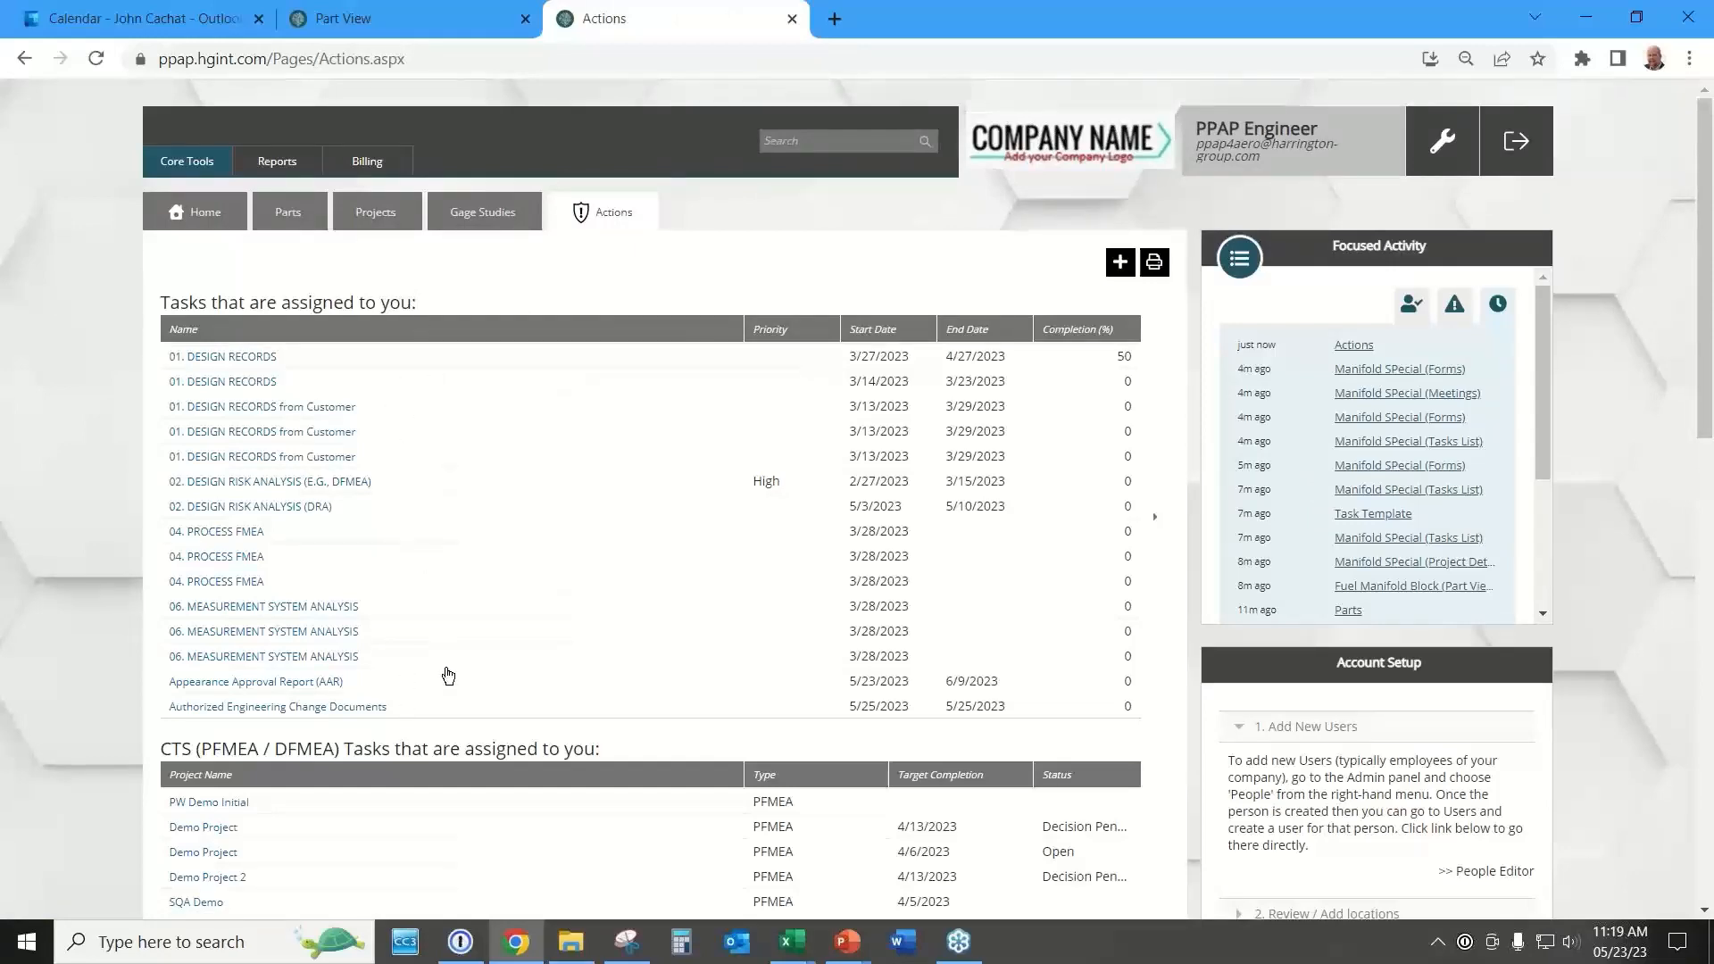
{"action": "scroll", "coordinate": [449, 676], "scroll_direction": "down", "scroll_amount": 5}
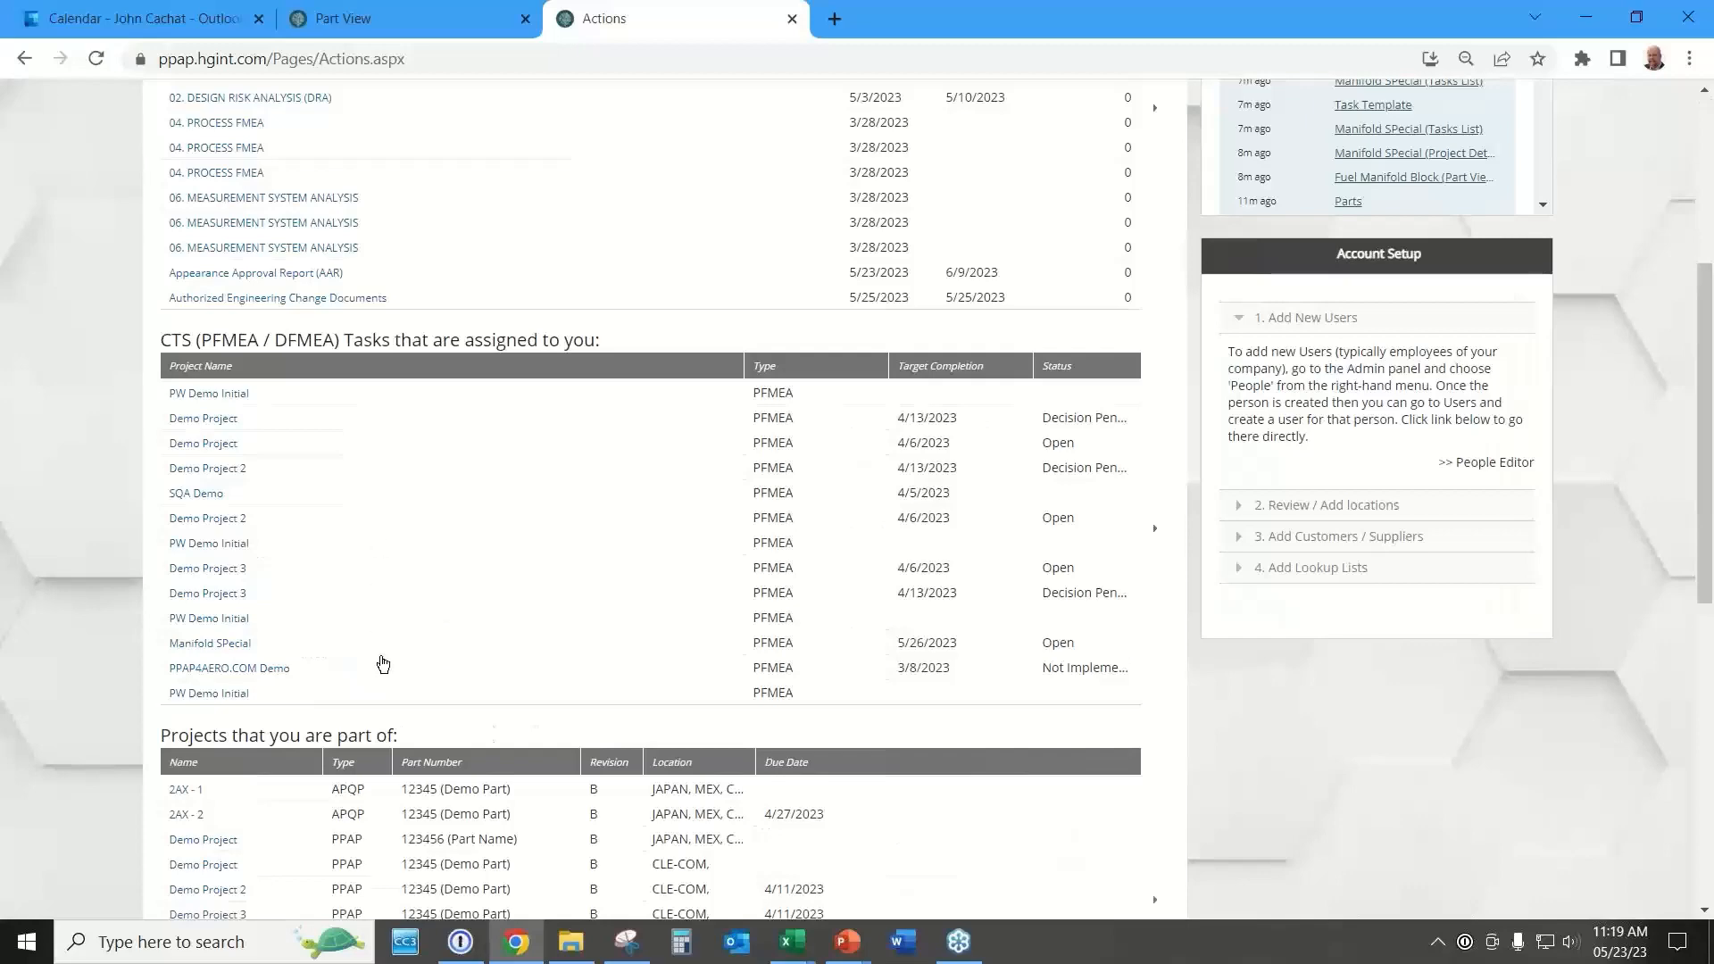
{"action": "scroll", "coordinate": [383, 662], "scroll_direction": "up", "scroll_amount": 5}
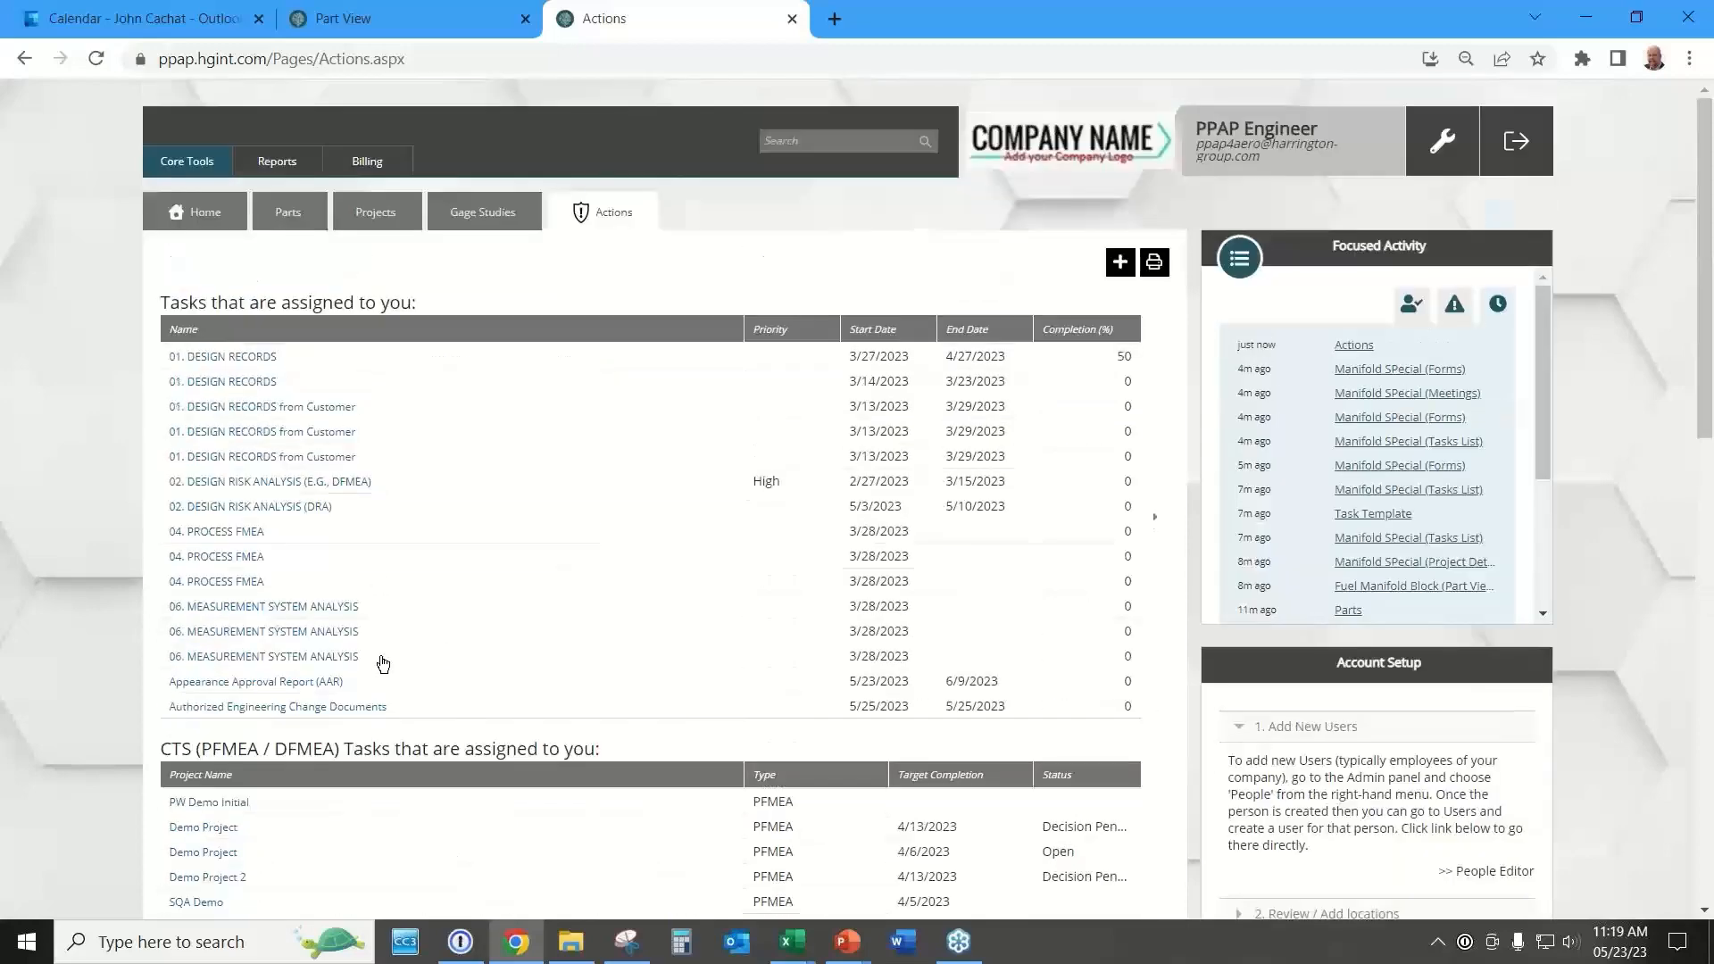
{"action": "left_click", "coordinate": [881, 331]}
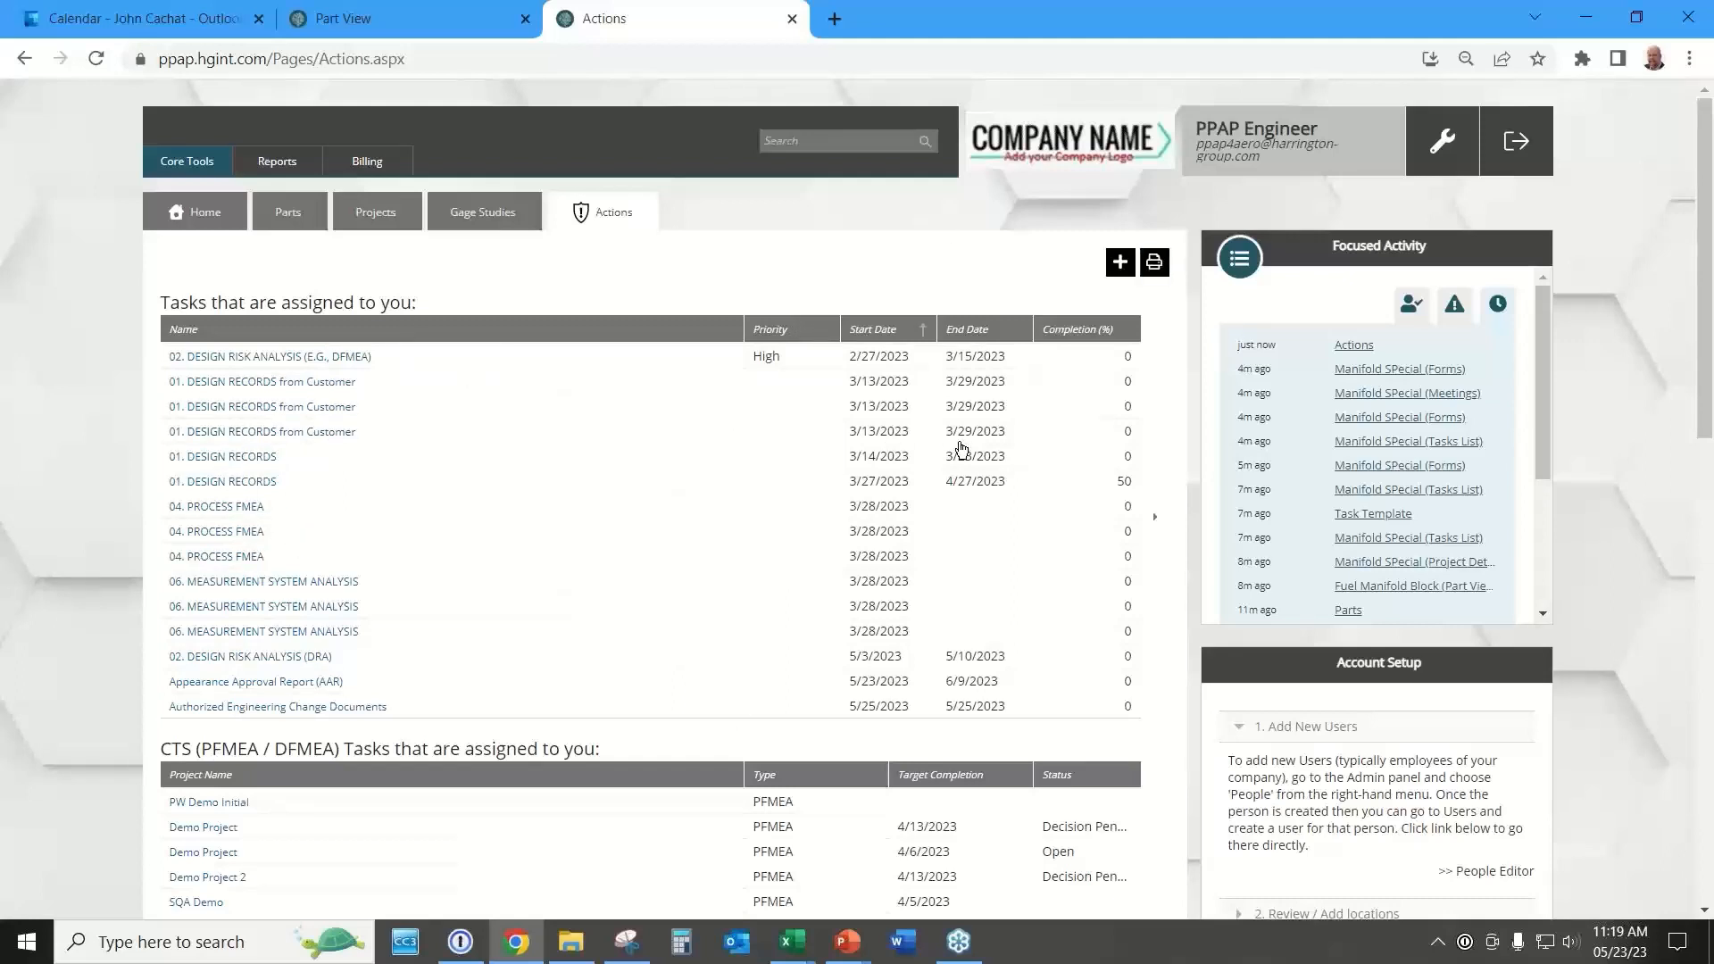
Return to the Manifold SPecial project and review its change history from creation to the current state.
{"action": "left_click", "coordinate": [1395, 372]}
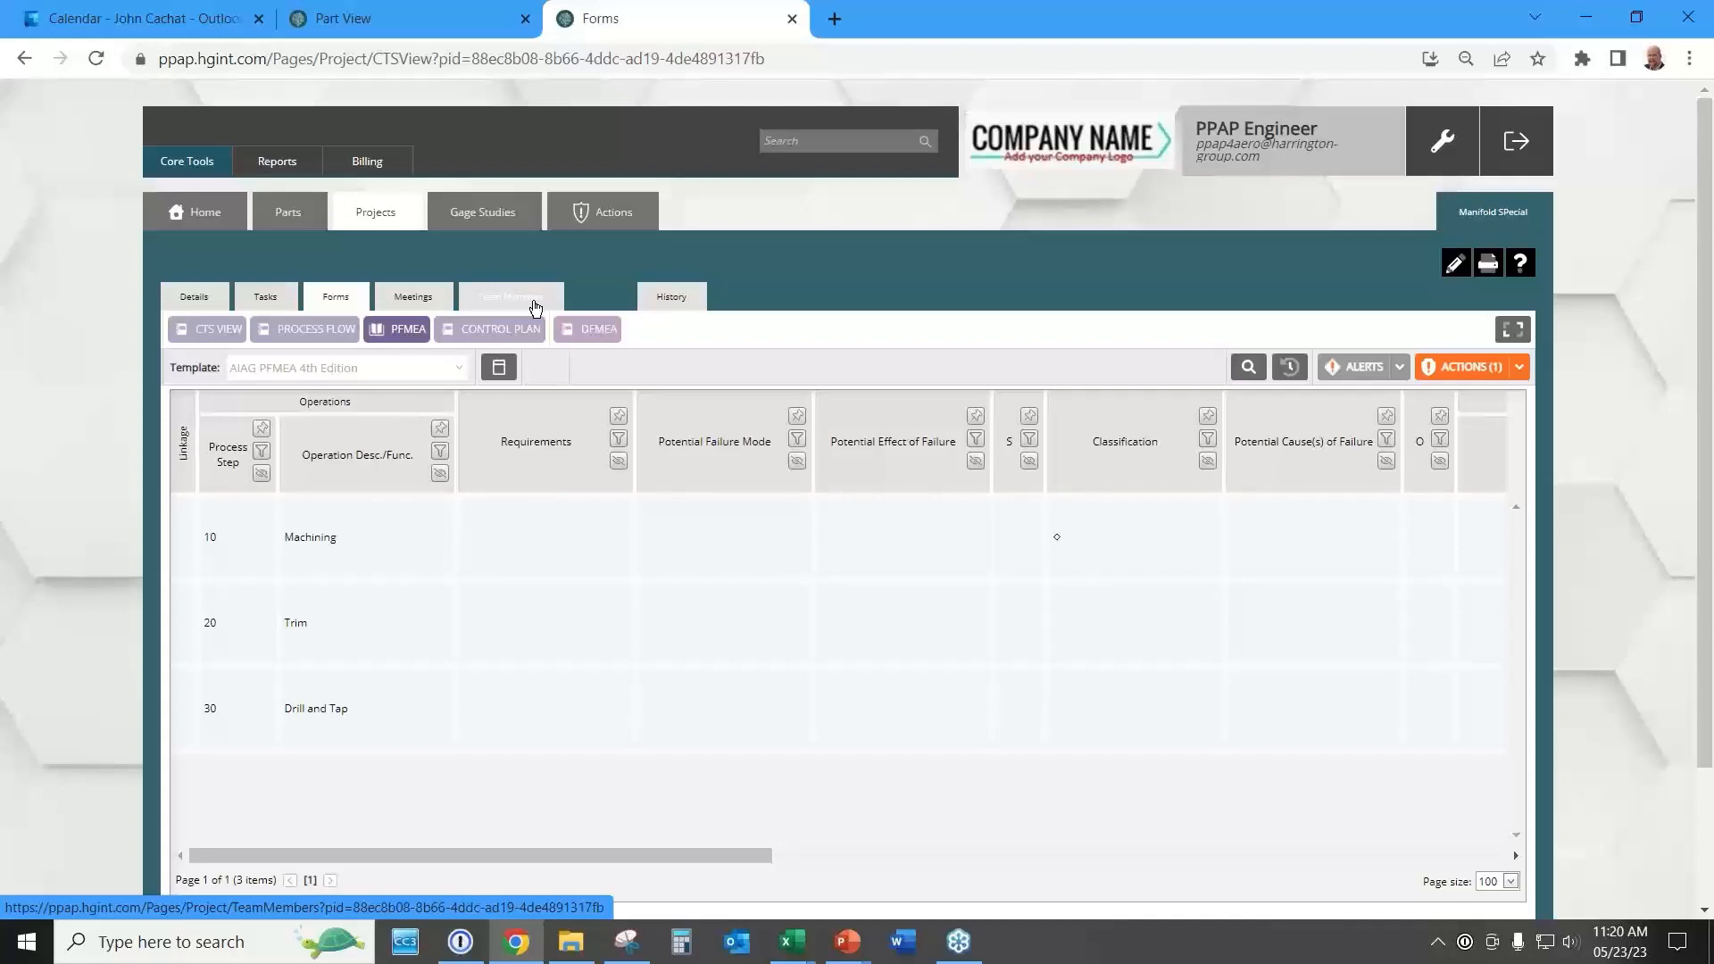
{"action": "left_click", "coordinate": [693, 303]}
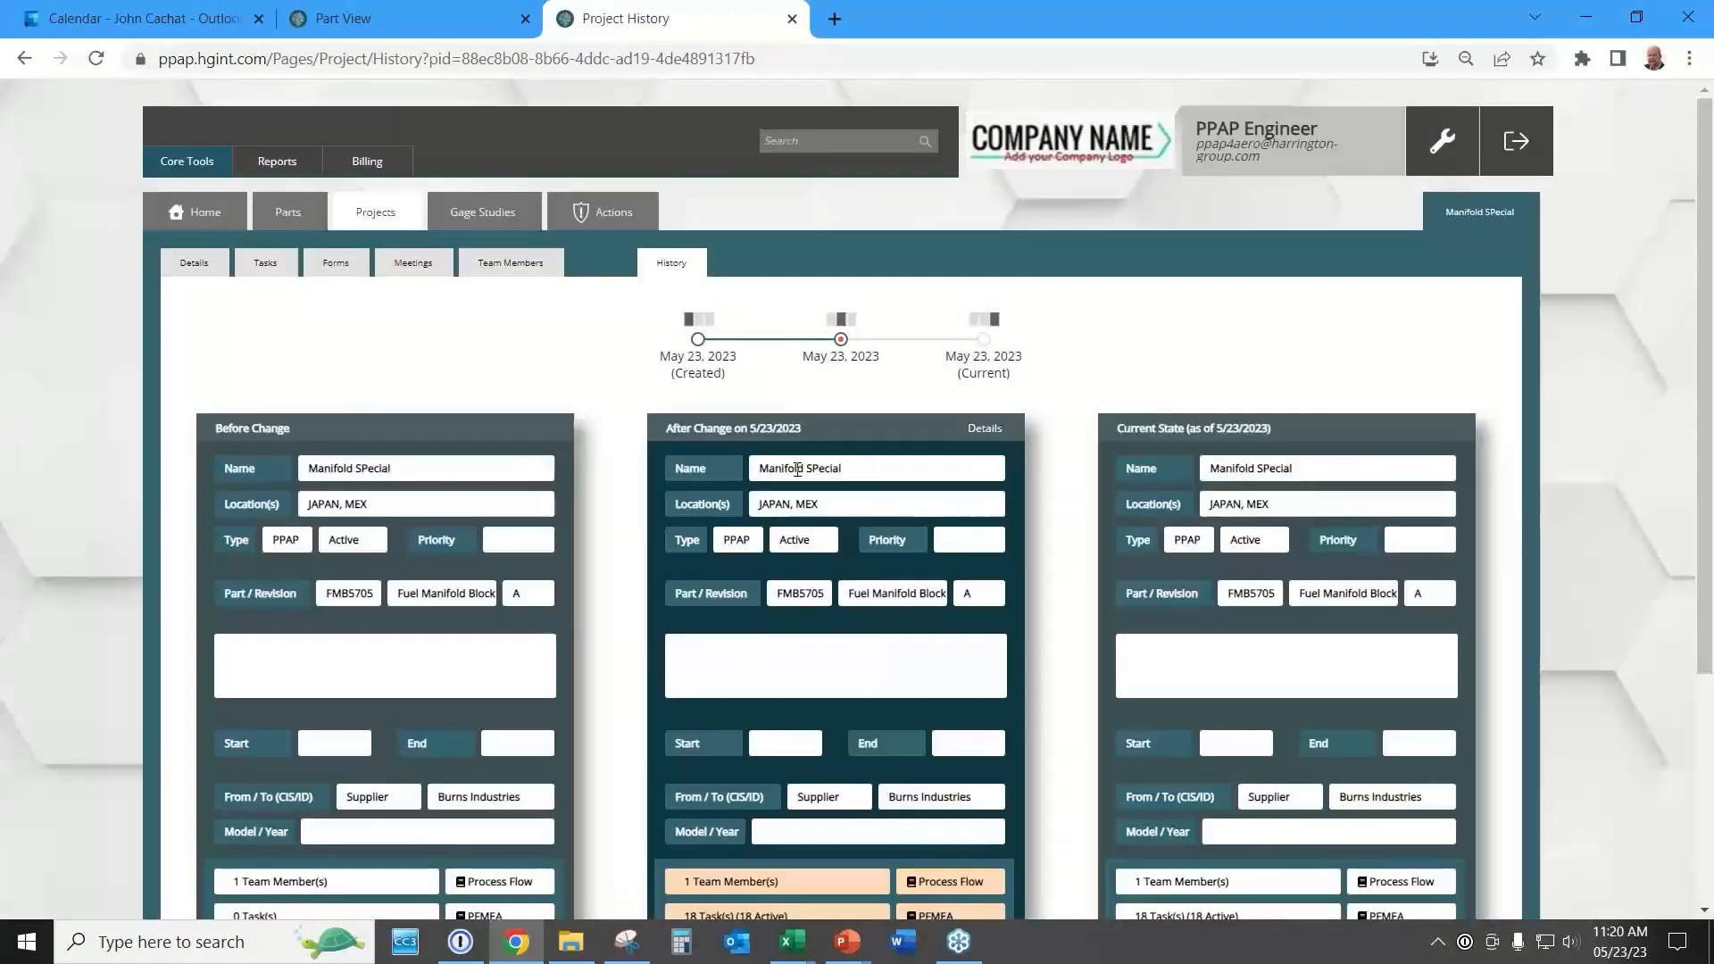
{"action": "scroll", "coordinate": [799, 471], "scroll_direction": "down", "scroll_amount": 4}
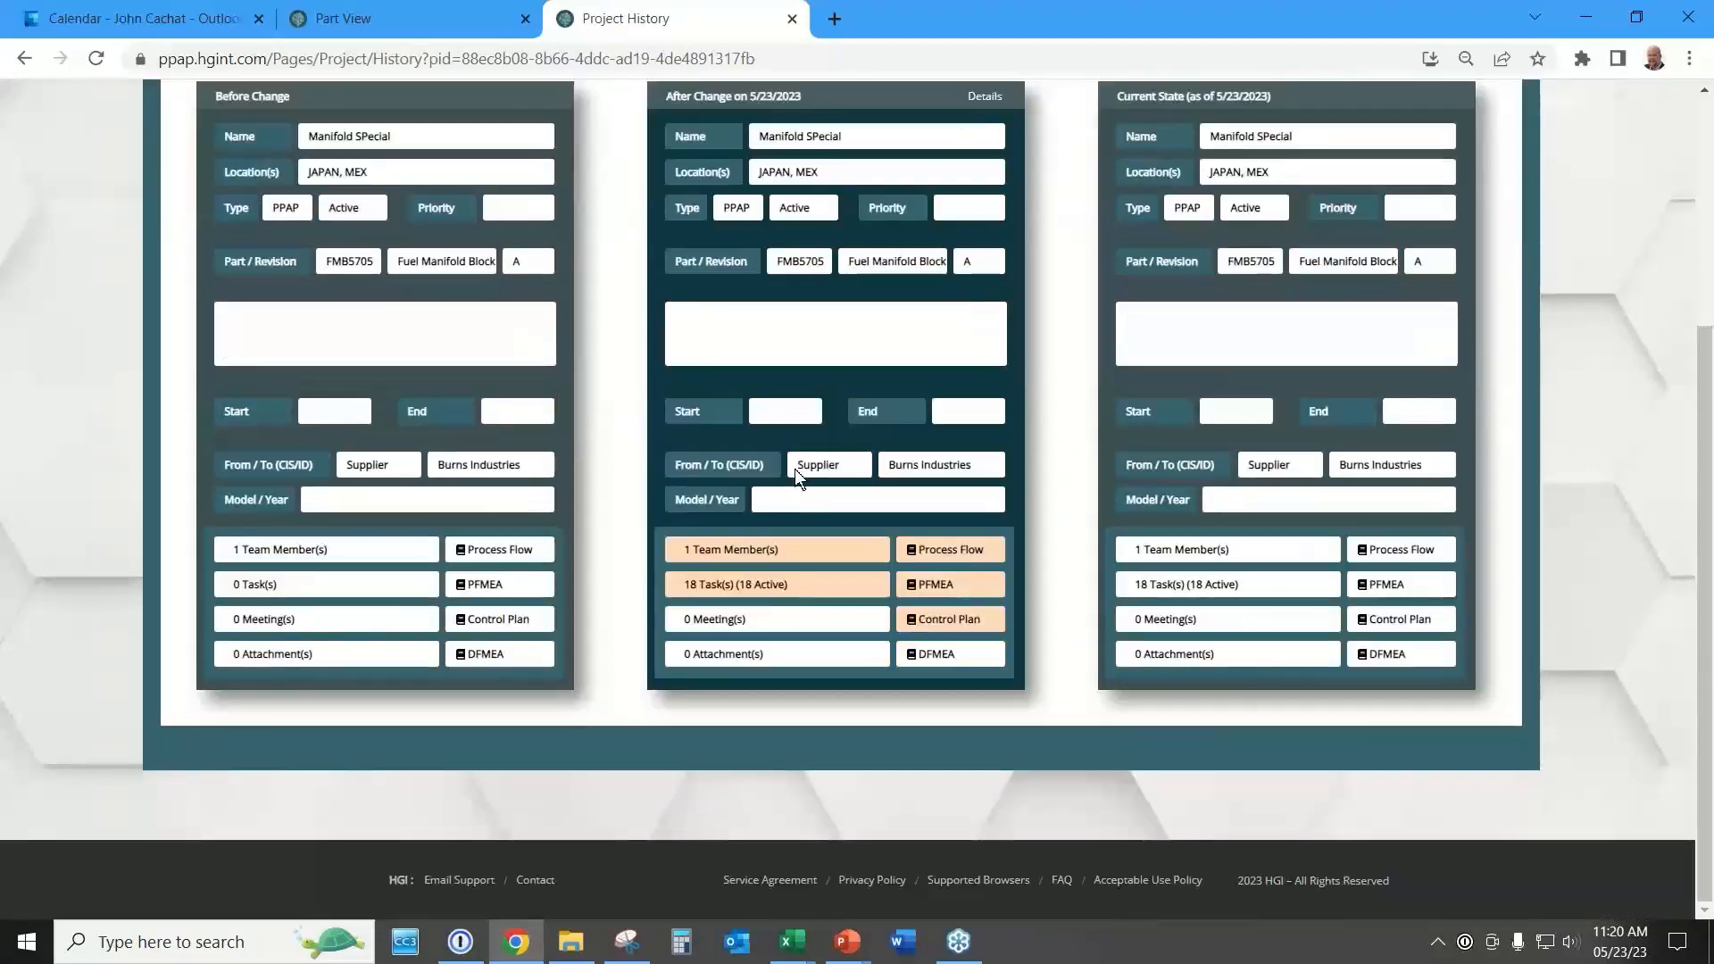
{"action": "scroll", "coordinate": [1306, 544], "scroll_direction": "up", "scroll_amount": 4}
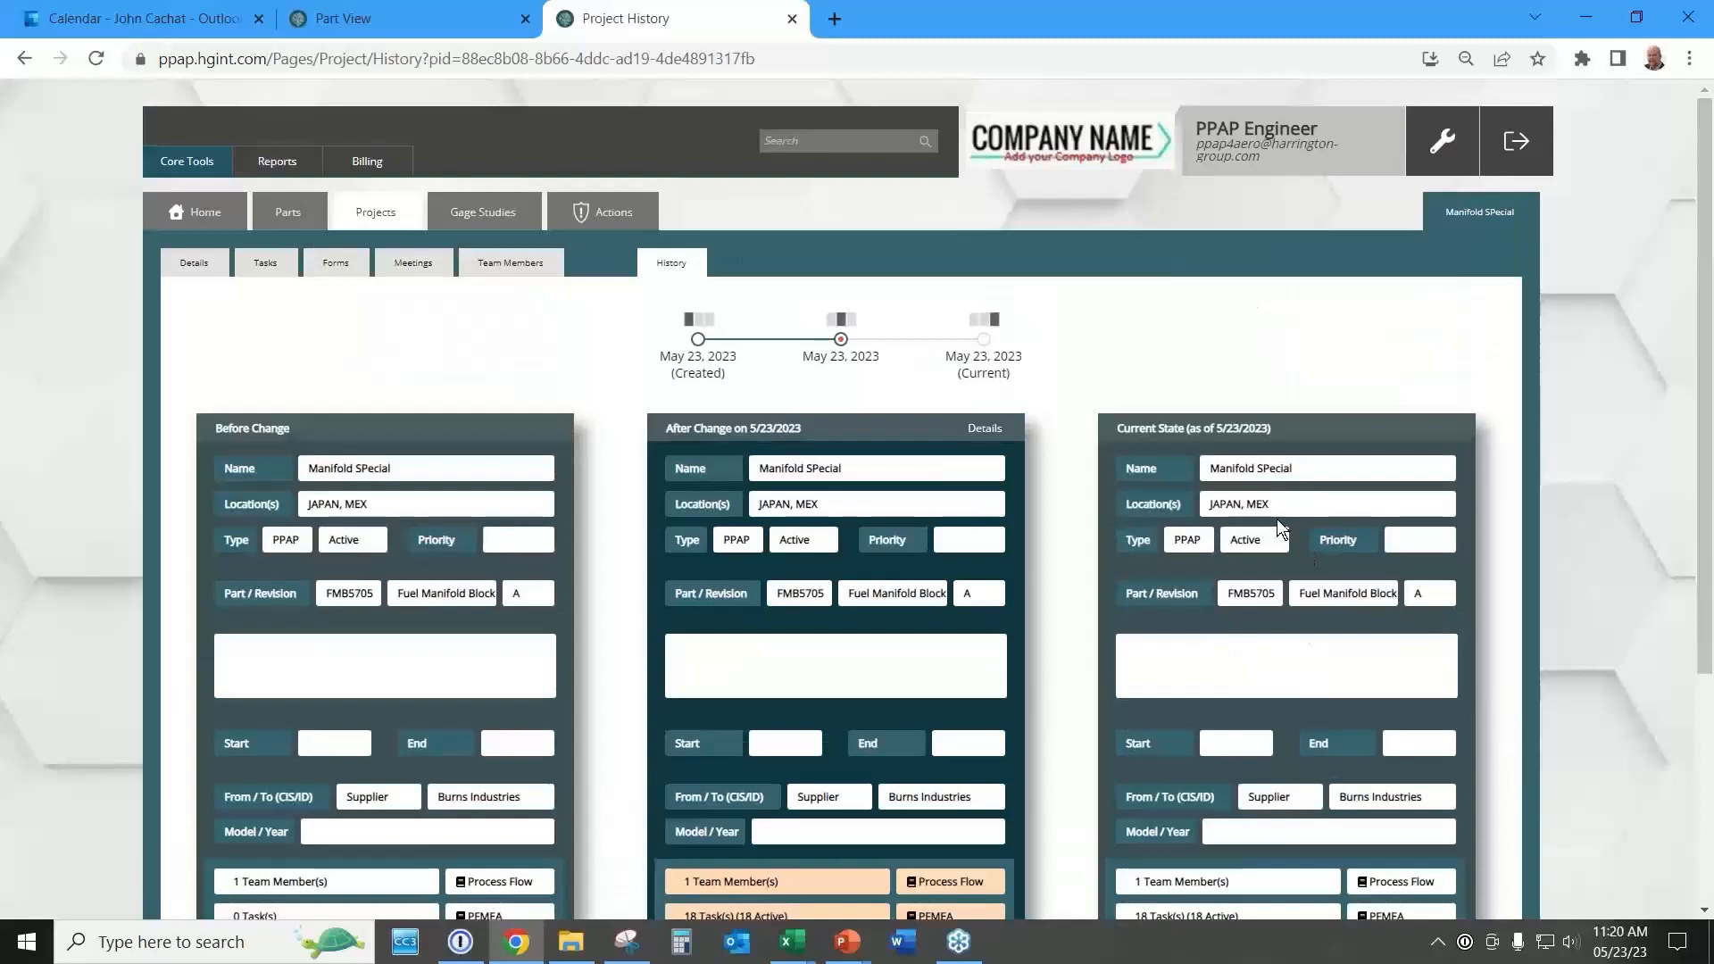
Open the Demo Variable (TV/TOL) gage study and examine its Gage Repeatability and Reproducibility results.
{"action": "left_click", "coordinate": [486, 215]}
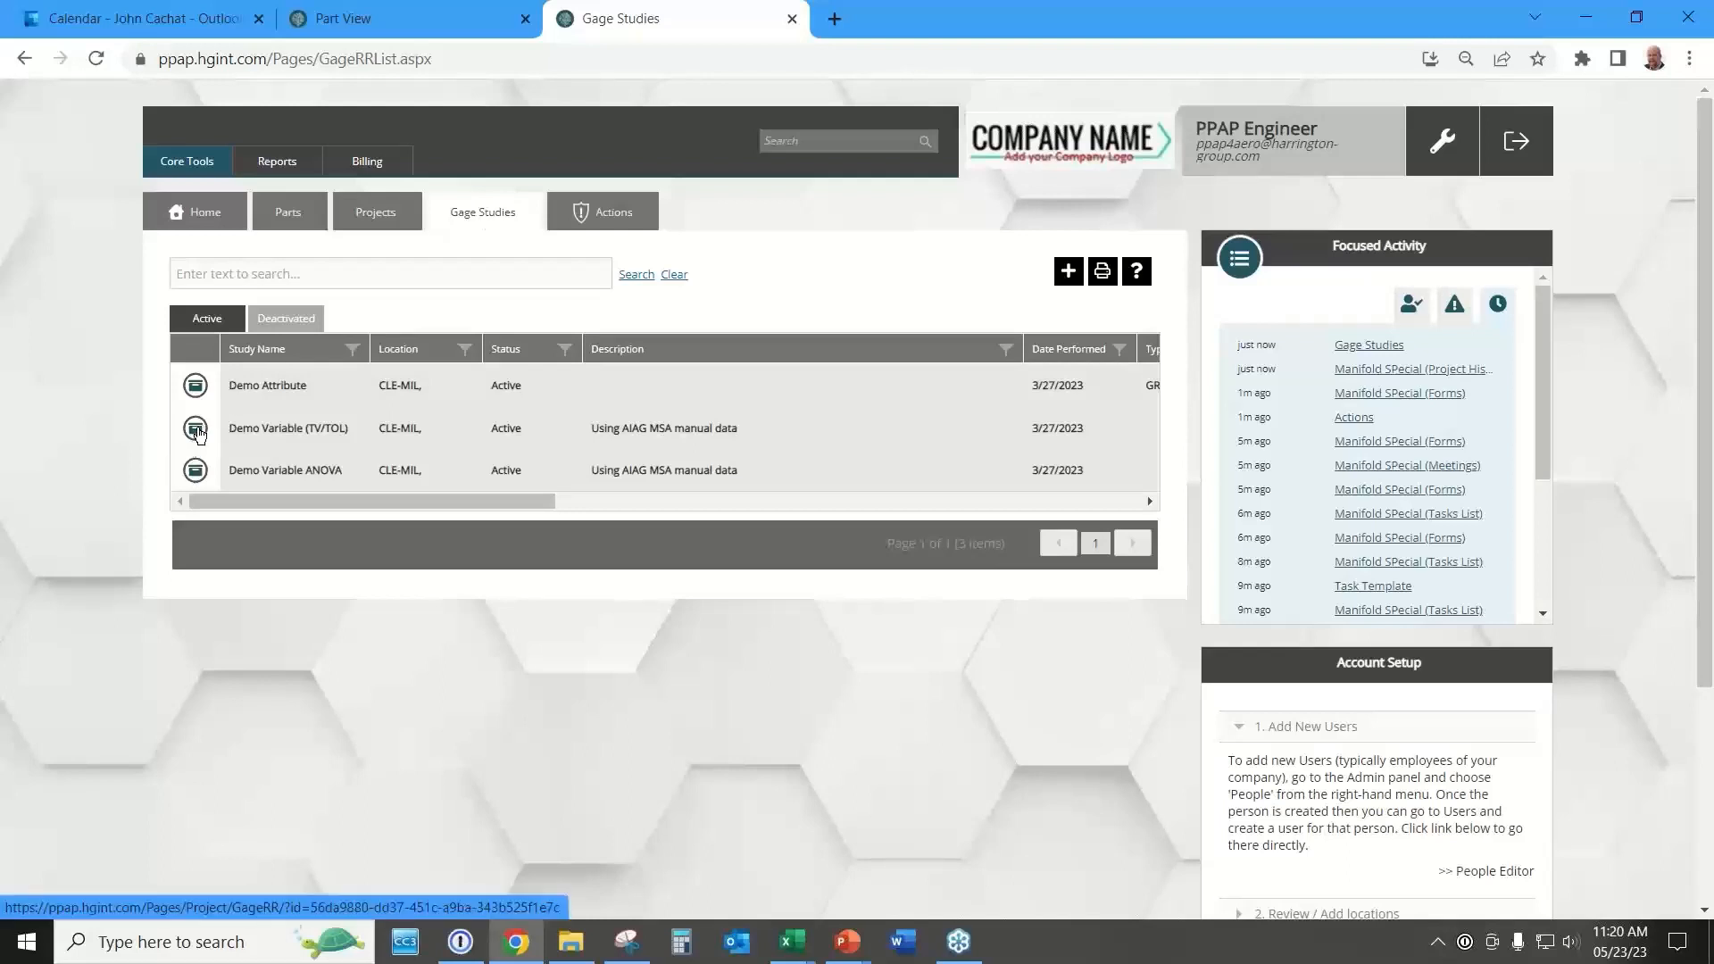
{"action": "left_click", "coordinate": [198, 435]}
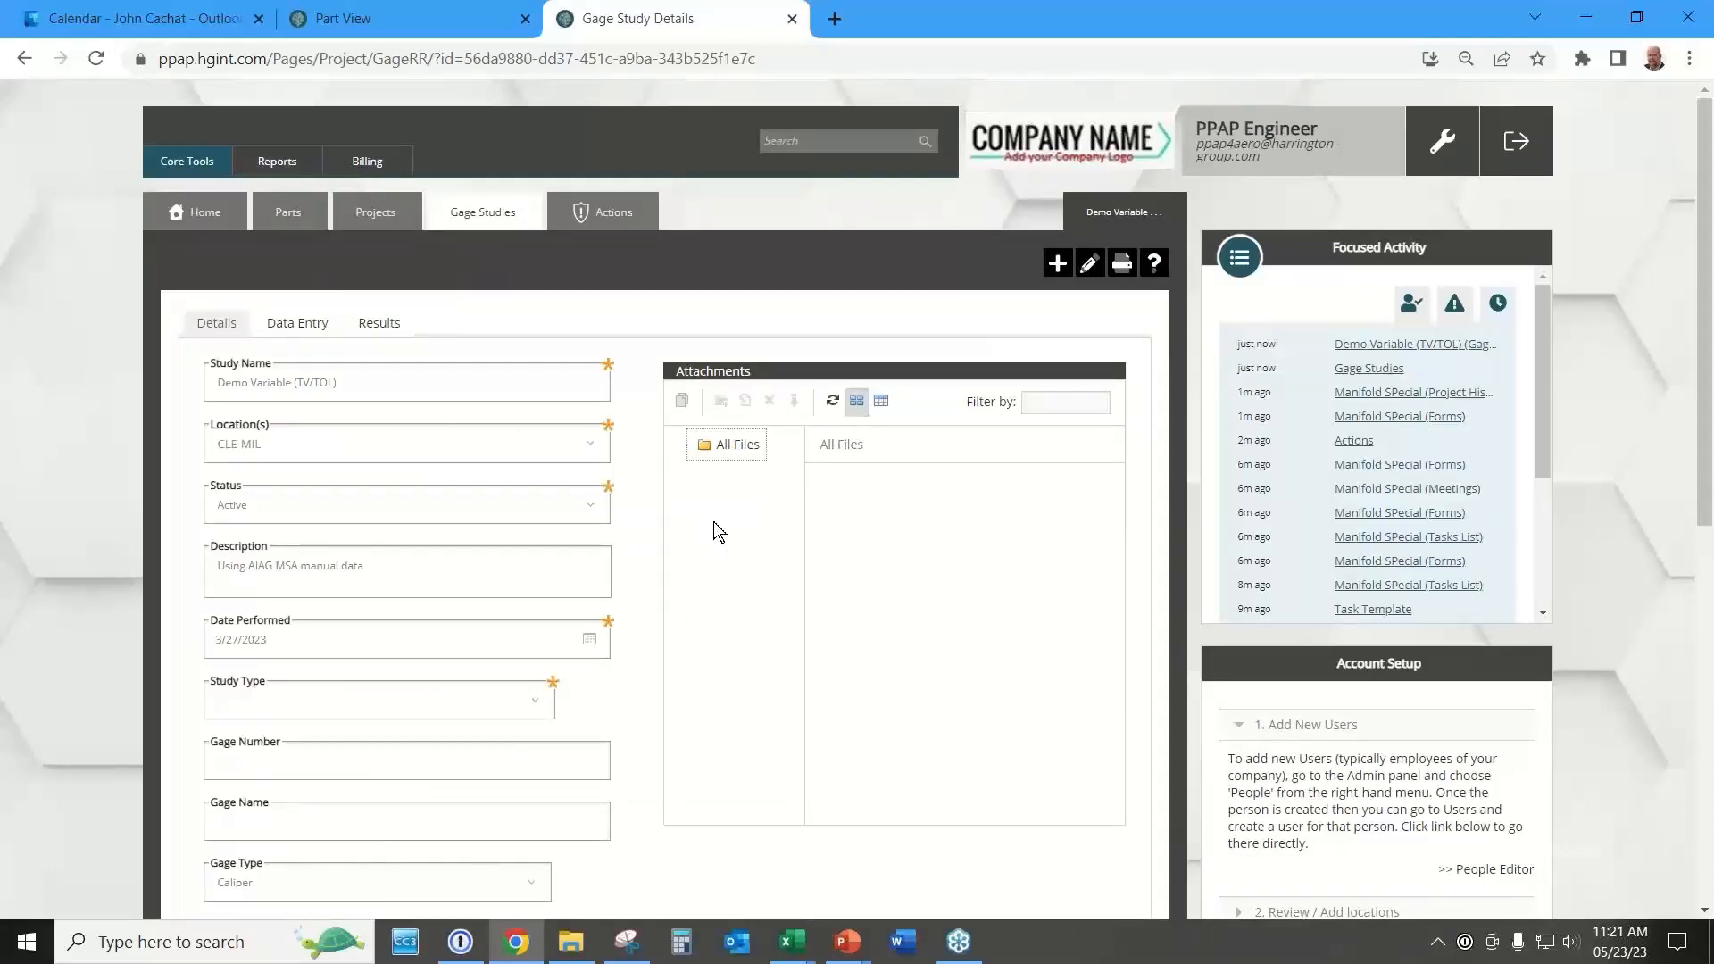
{"action": "left_click", "coordinate": [365, 330]}
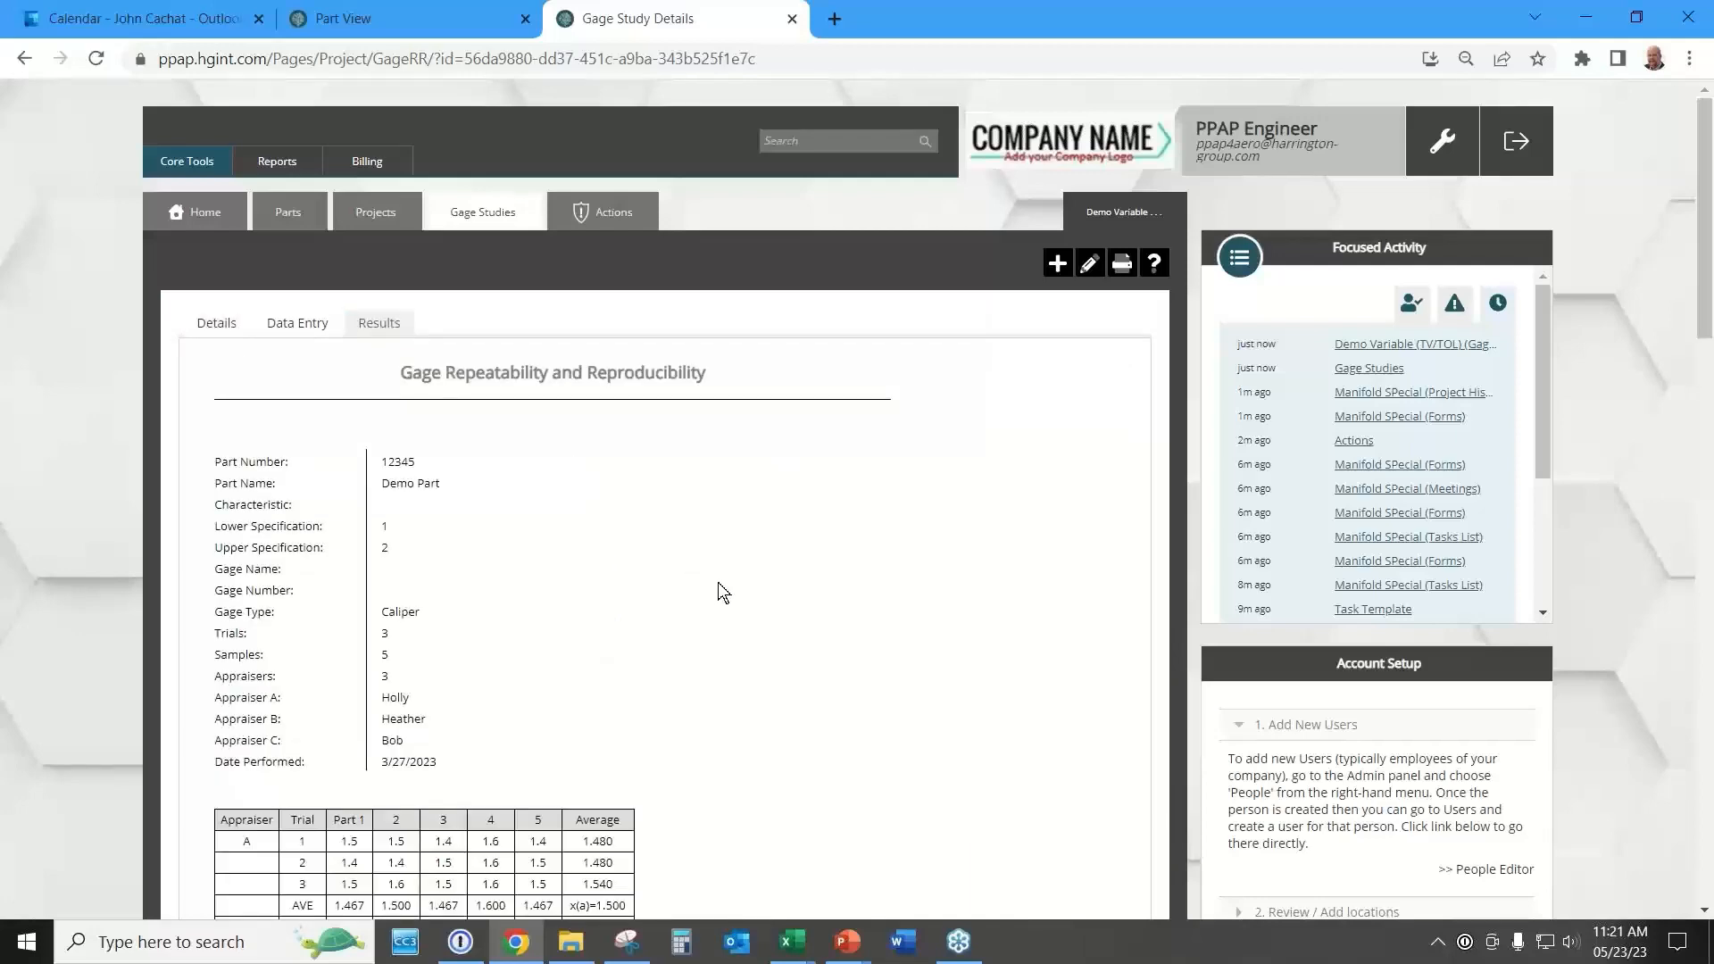
{"action": "scroll", "coordinate": [723, 592], "scroll_direction": "down", "scroll_amount": 5}
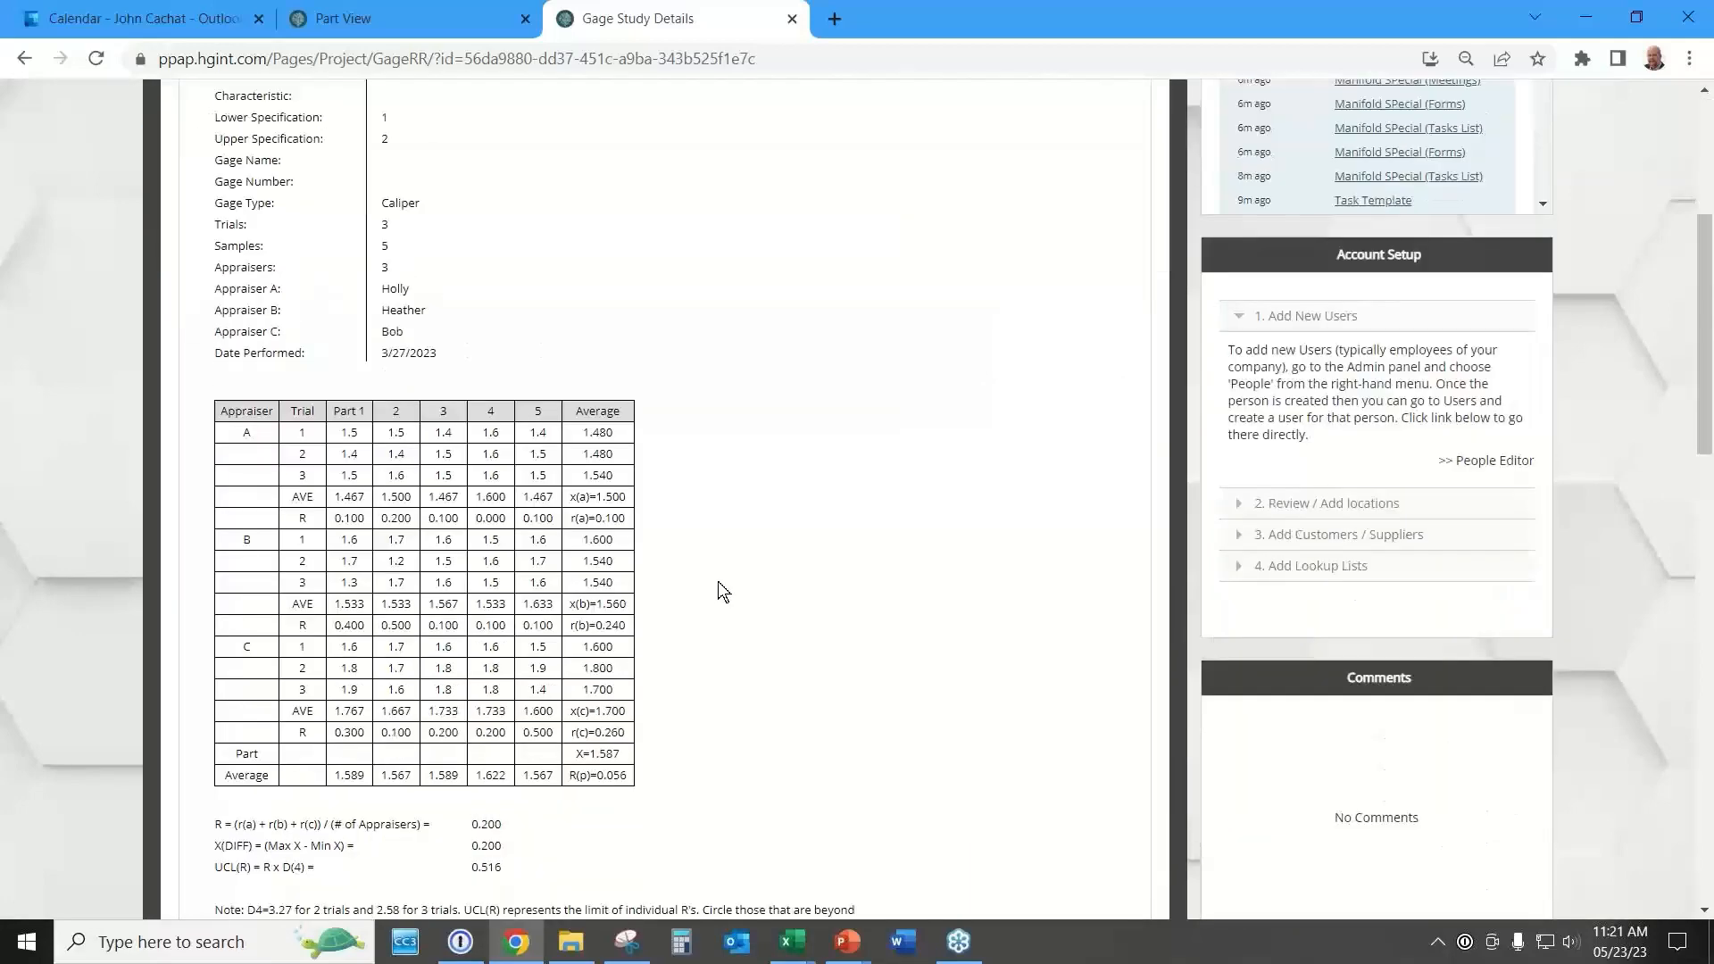
{"action": "scroll", "coordinate": [723, 592], "scroll_direction": "down", "scroll_amount": 5}
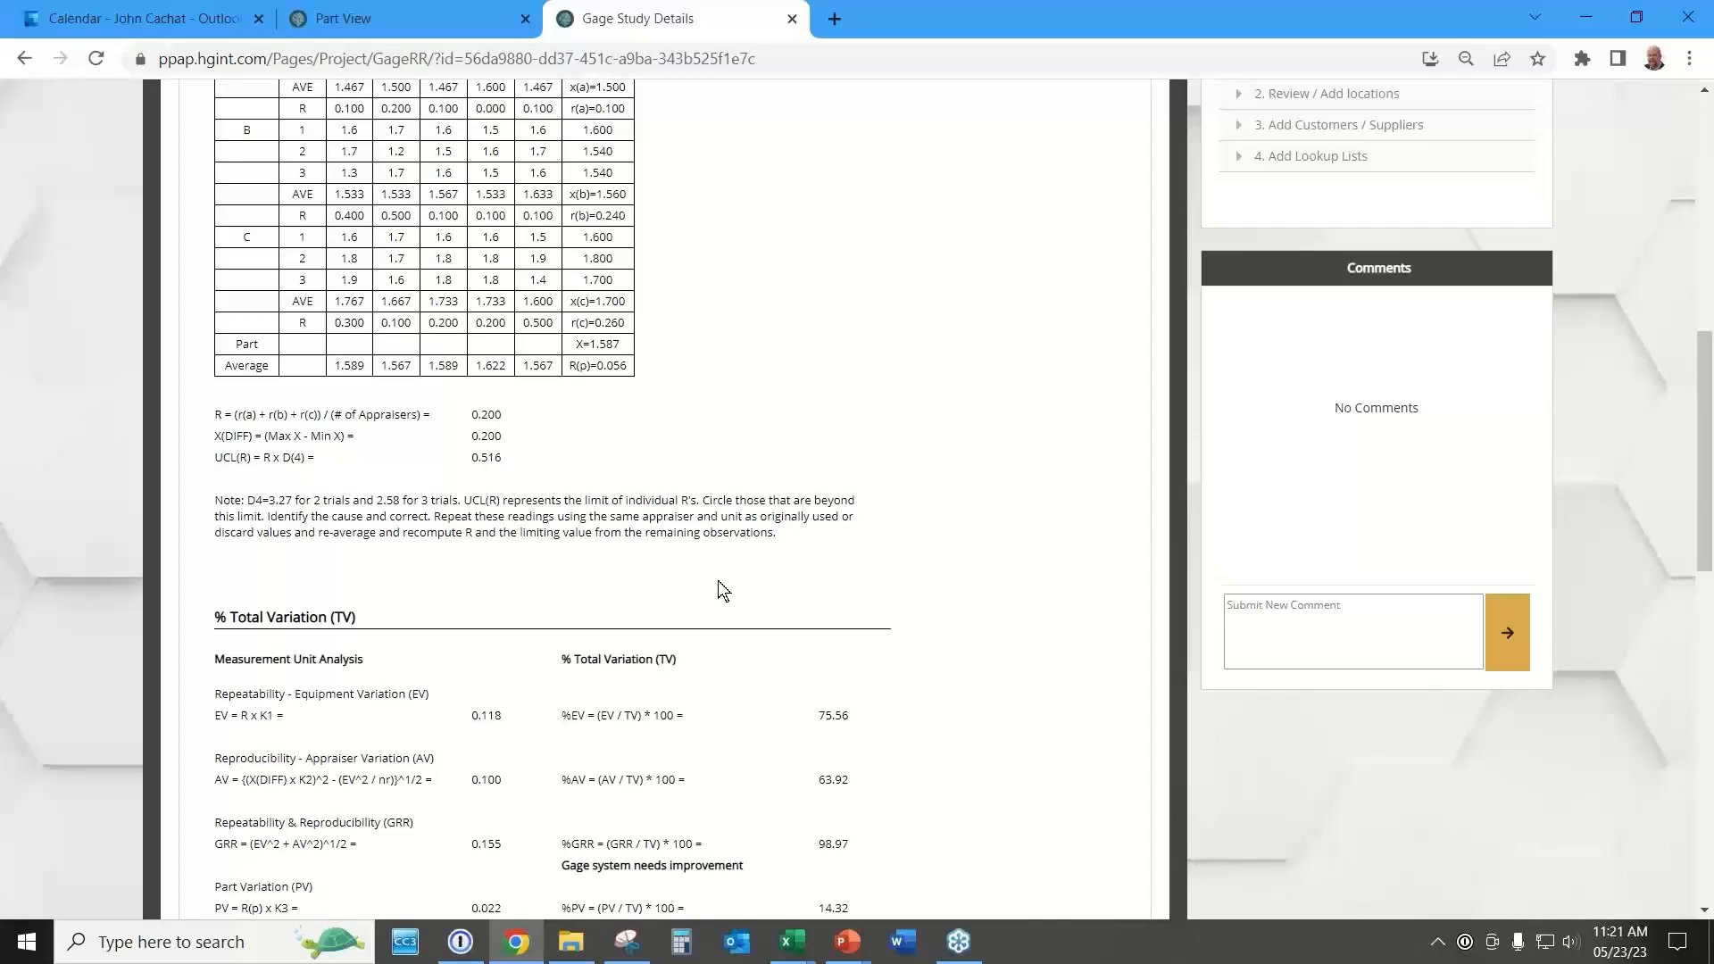
{"action": "scroll", "coordinate": [718, 580], "scroll_direction": "down", "scroll_amount": 5}
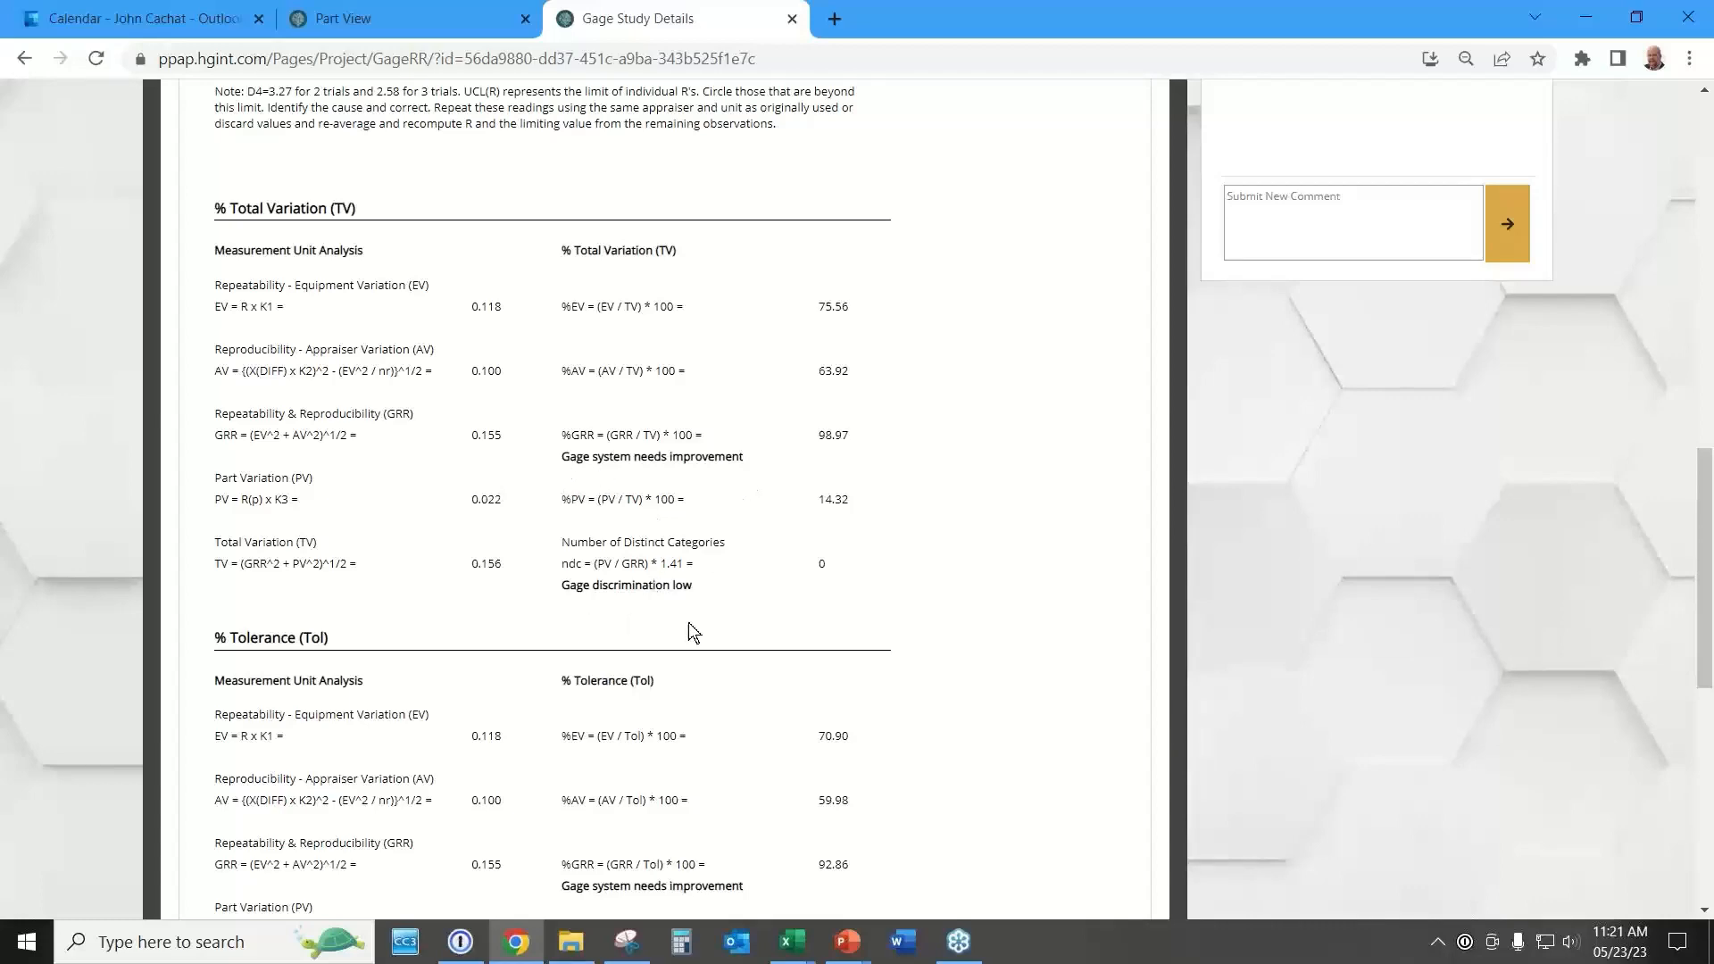
{"action": "scroll", "coordinate": [719, 621], "scroll_direction": "down", "scroll_amount": 5}
{"action": "scroll", "coordinate": [720, 620], "scroll_direction": "up", "scroll_amount": 15}
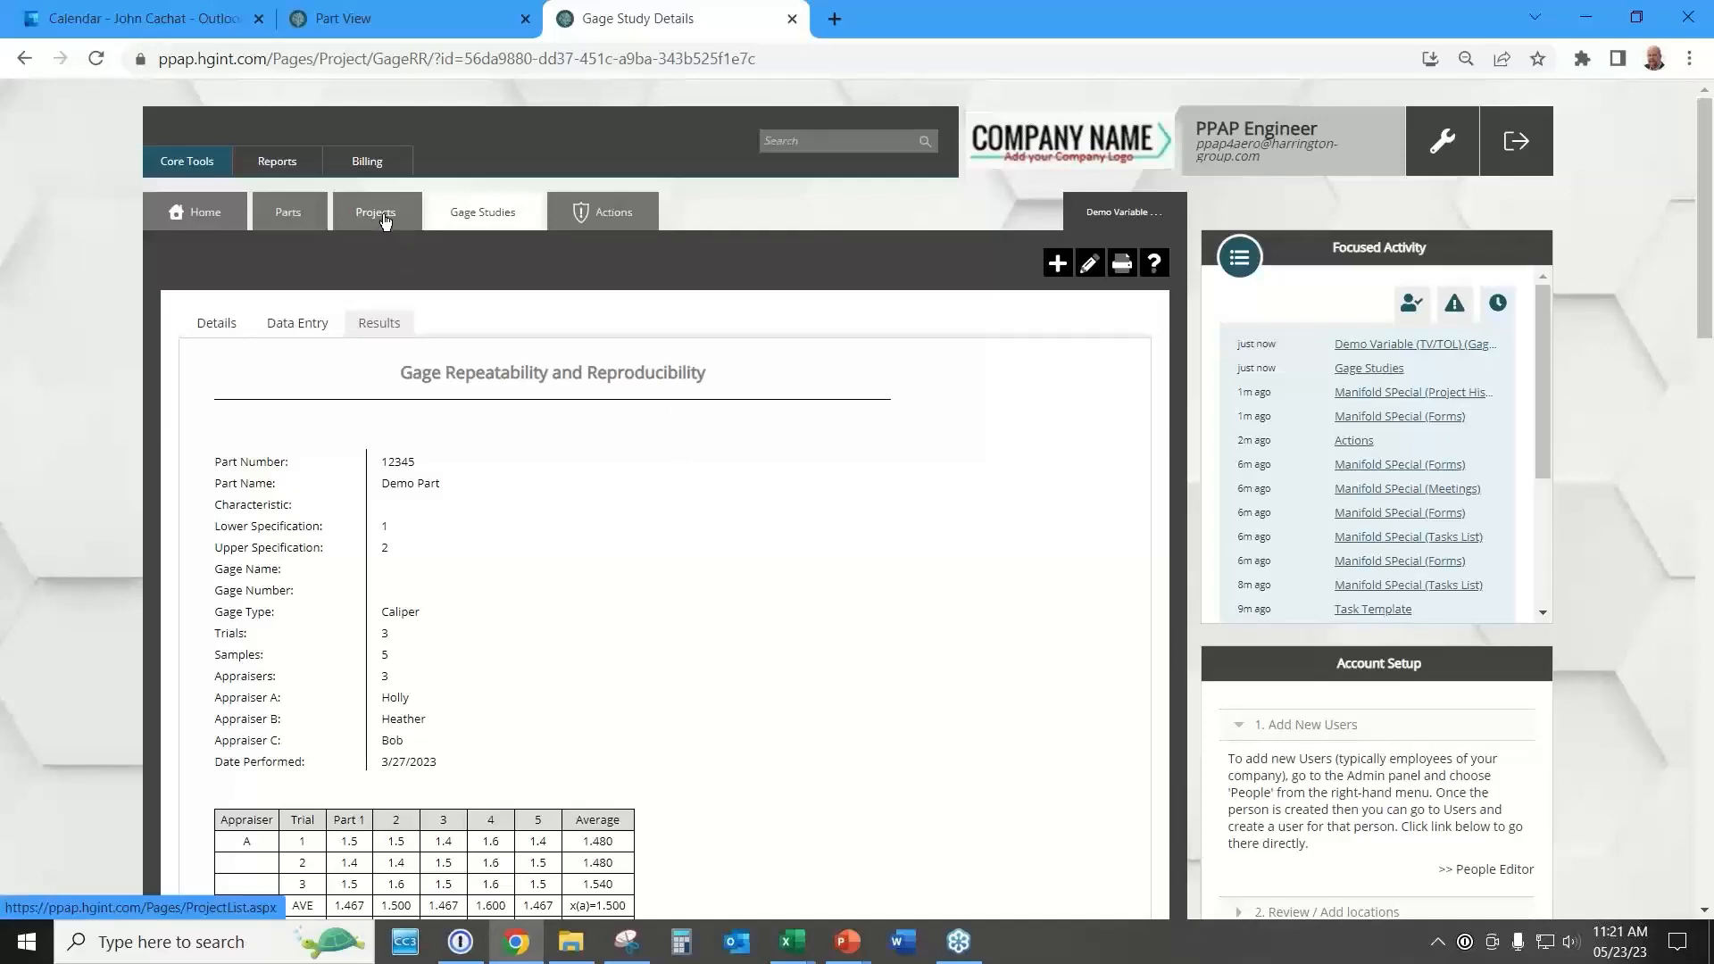
Open the Parts list, switch to the PowerPoint slide show and advance to the Configuration slide.
{"action": "left_click", "coordinate": [299, 218]}
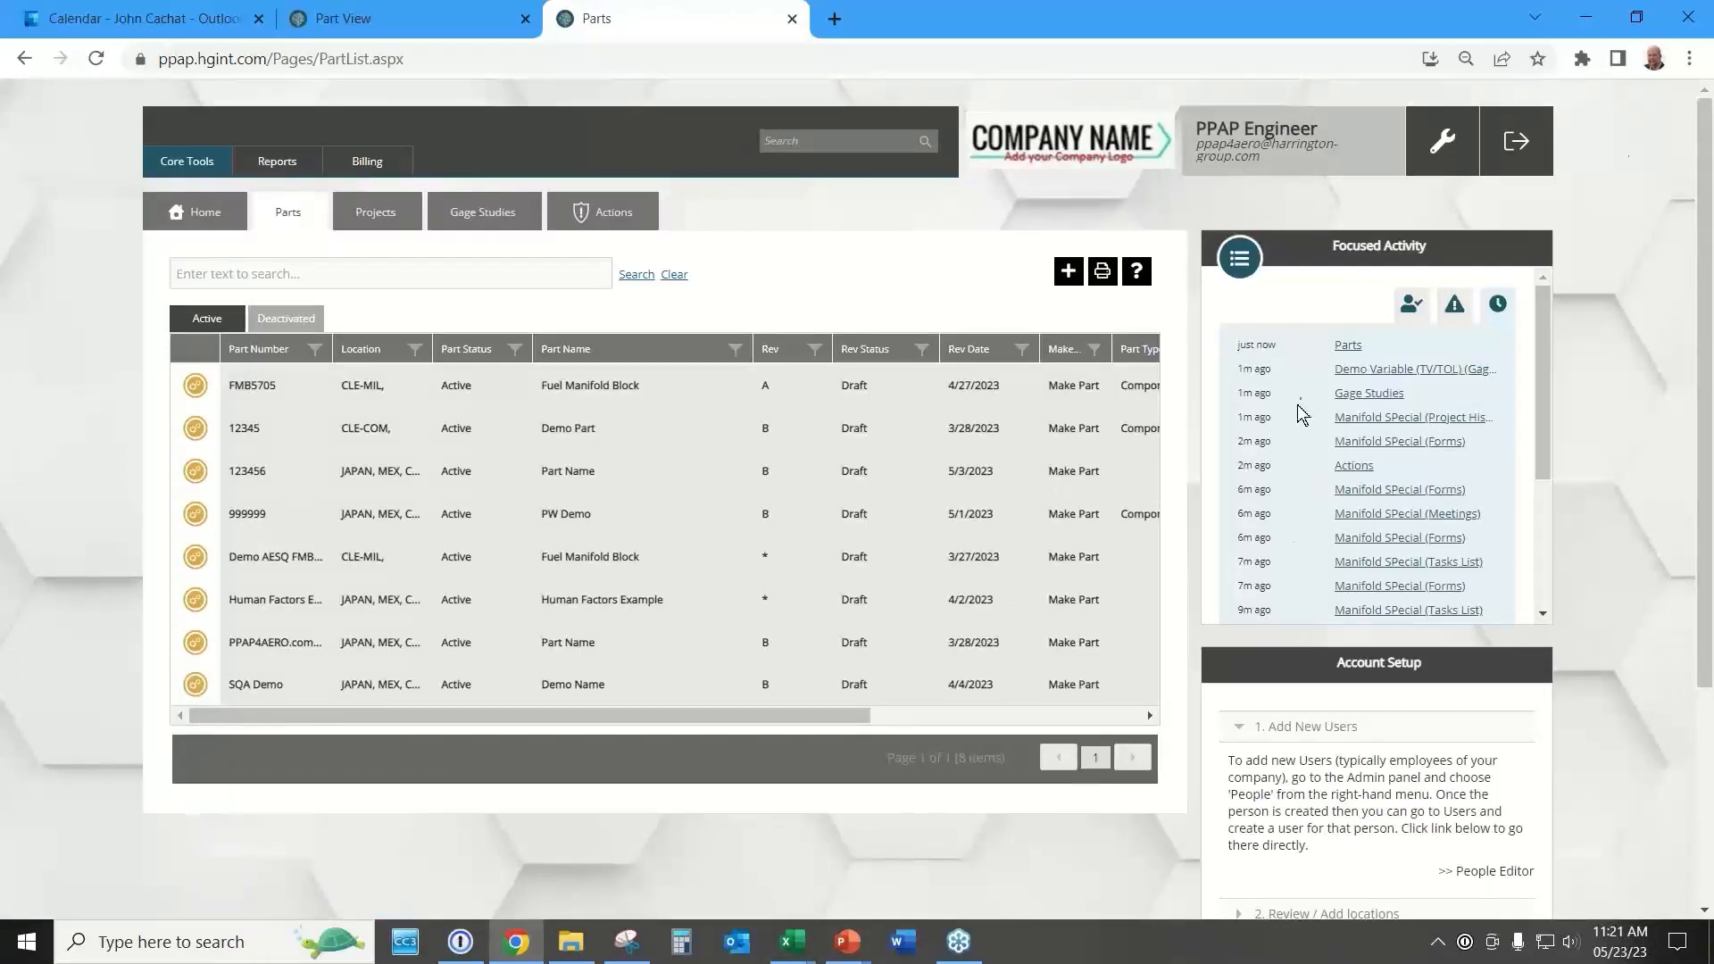
{"action": "mouse_move", "coordinate": [847, 942]}
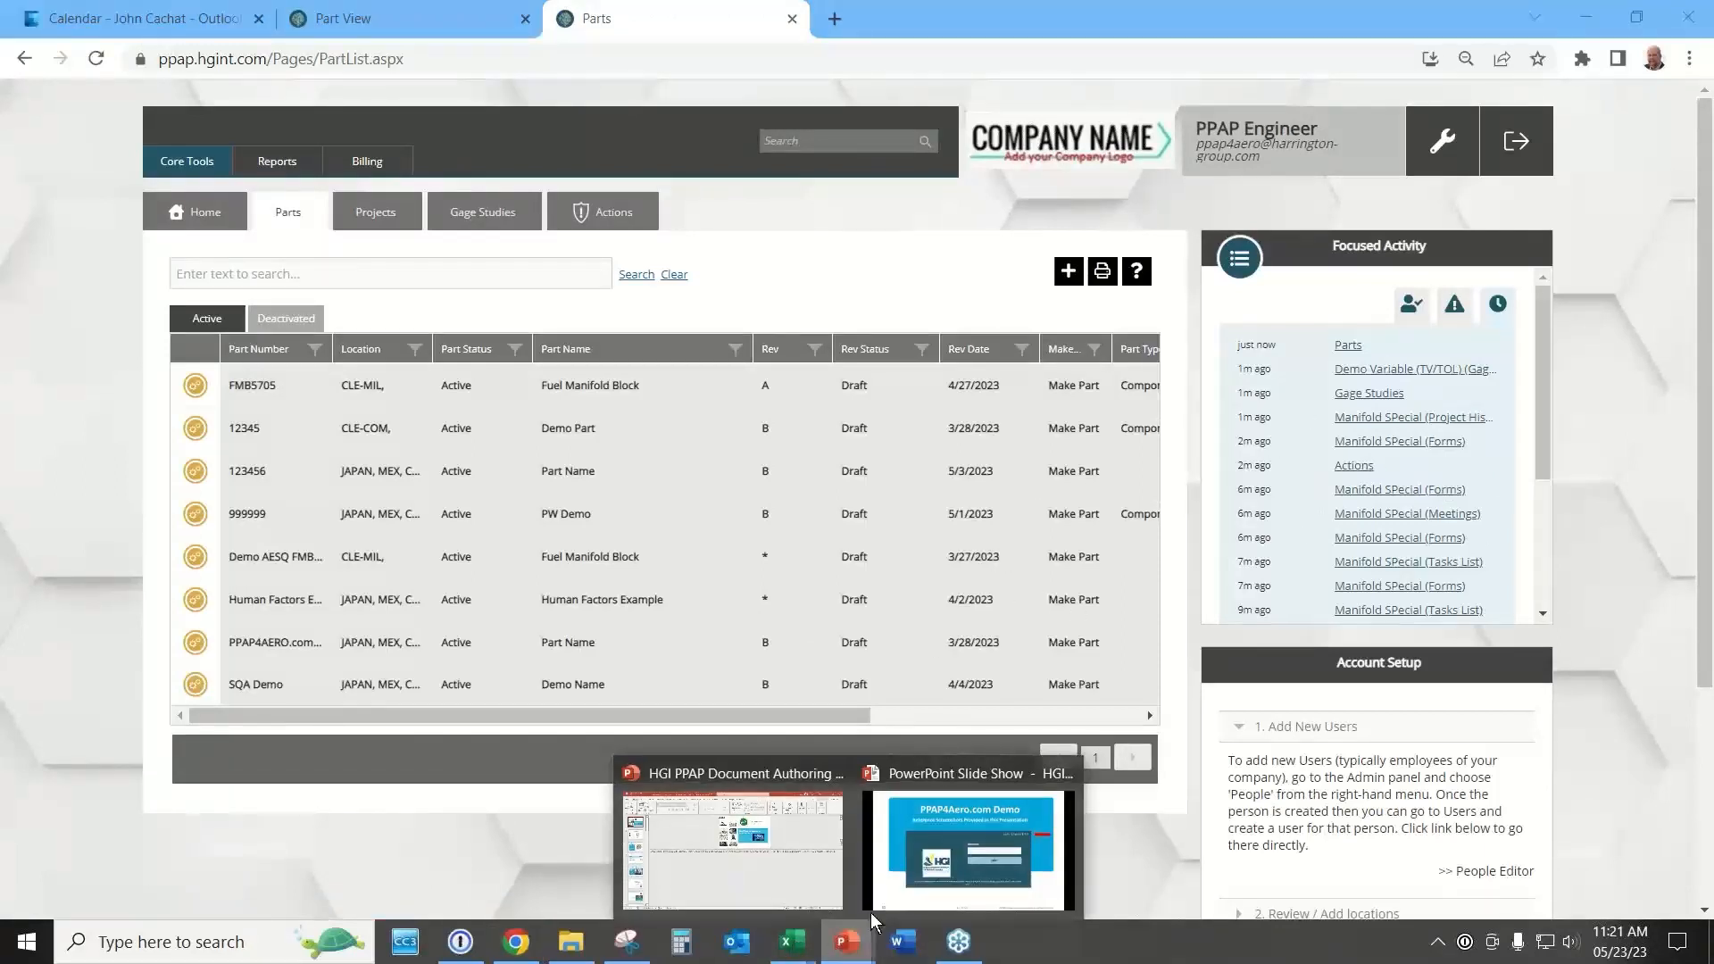
{"action": "left_click", "coordinate": [924, 870]}
{"action": "key", "text": "Right"}
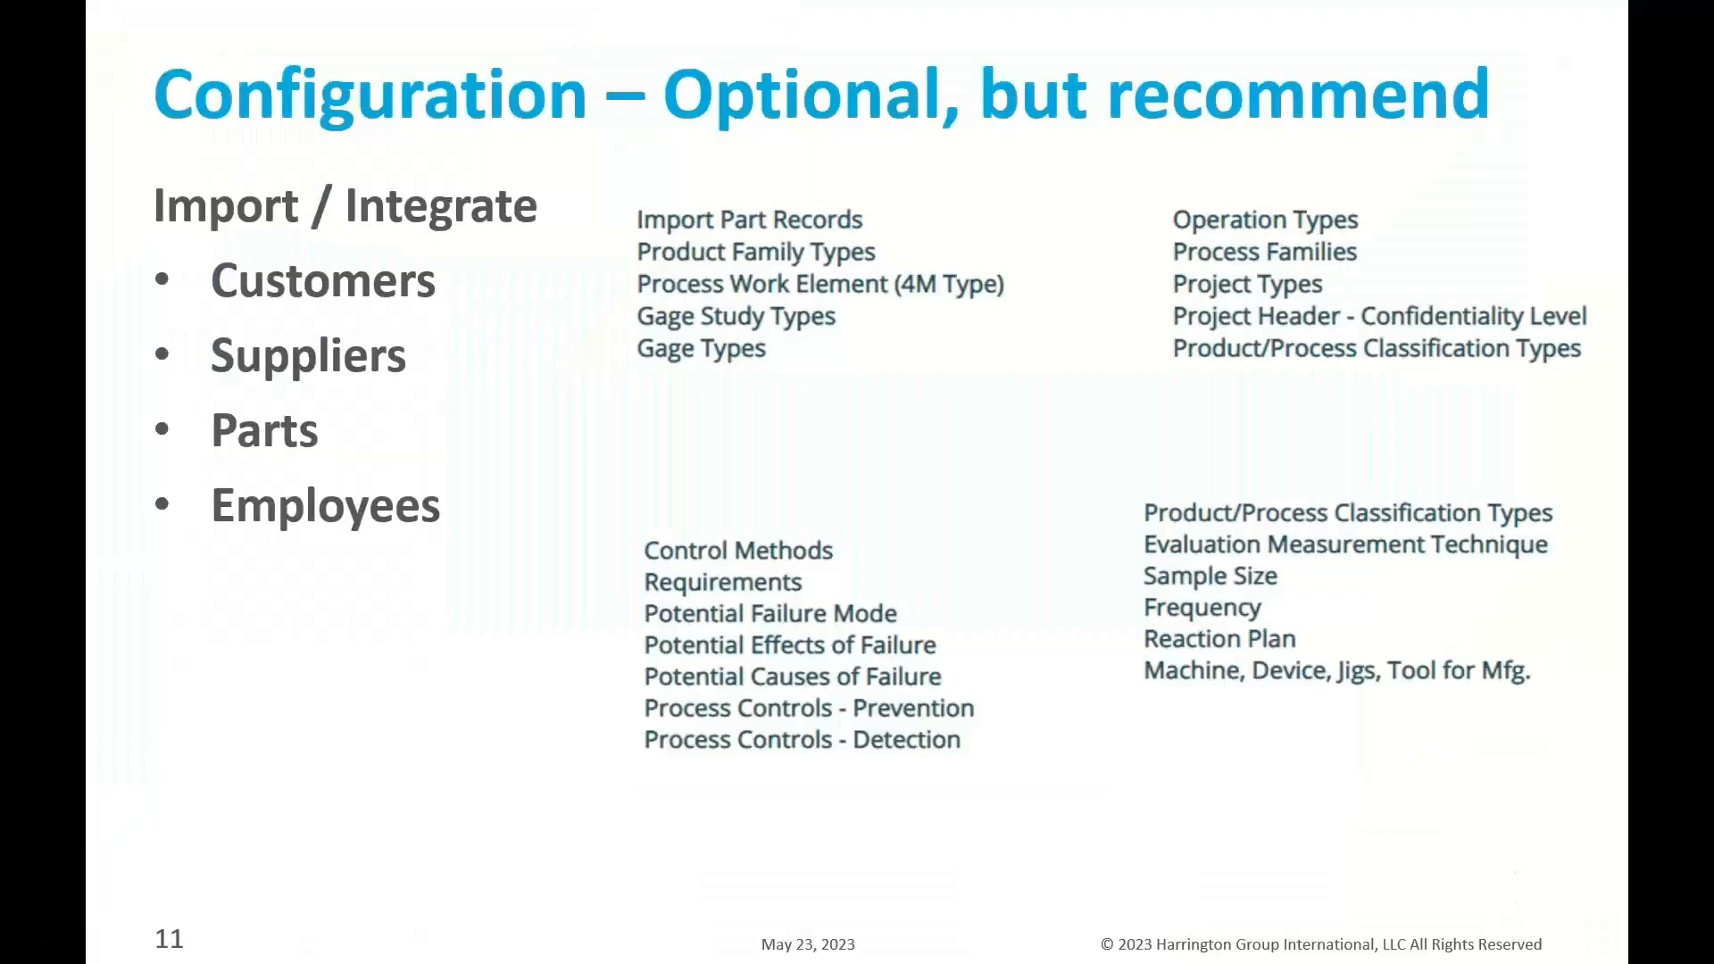